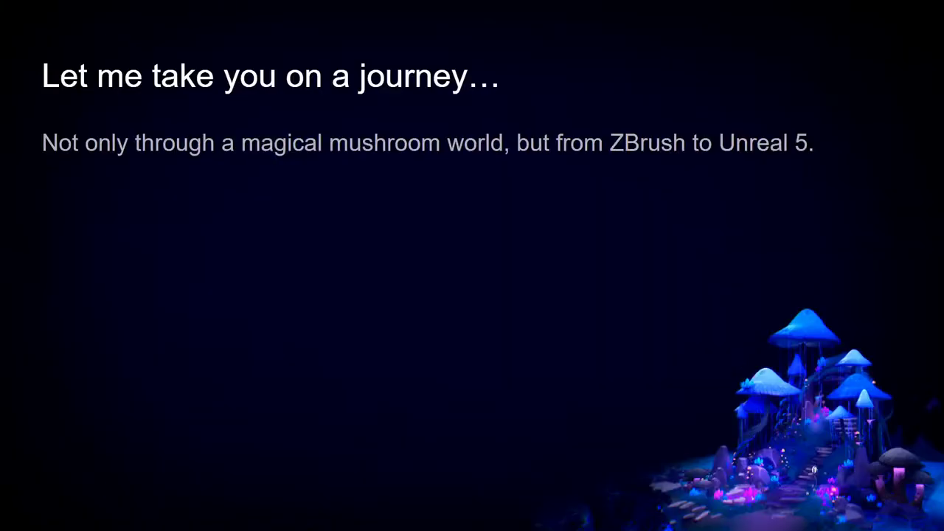
Advance the slideshow through the journey agenda and bonus points to the Project Trailer slide.
key(Right)
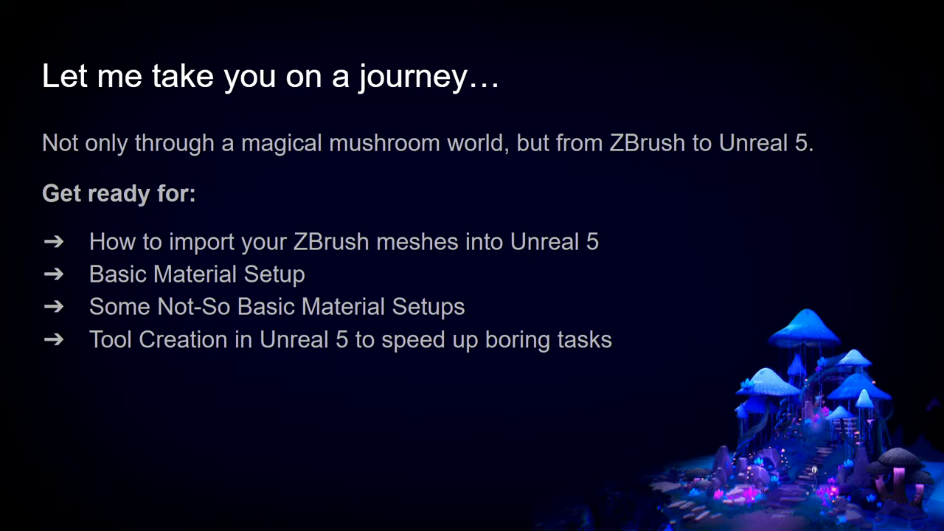
key(Right)
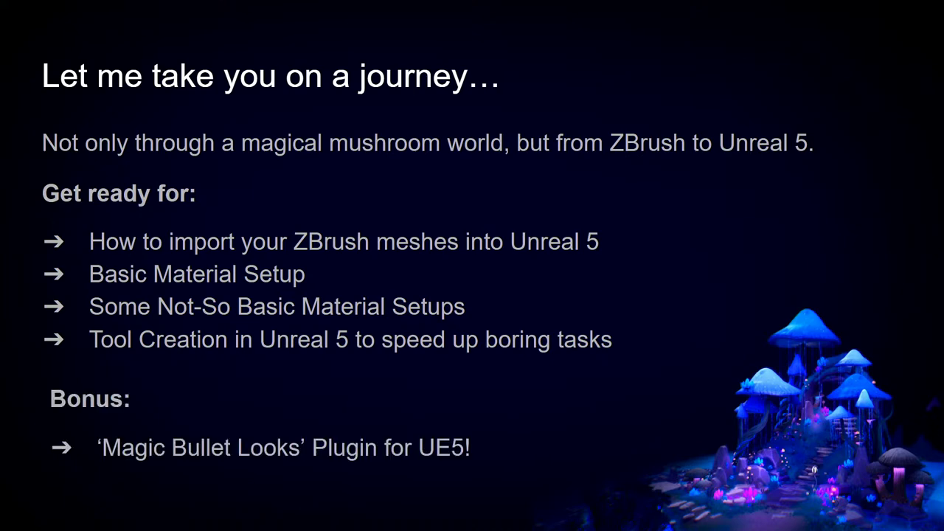
key(Right)
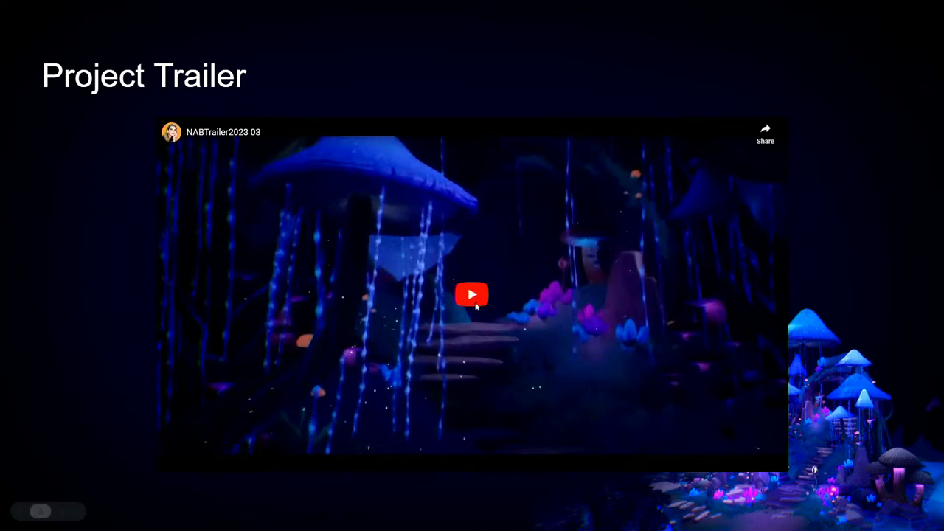
Play the embedded project trailer in full screen after choosing a video quality.
click(472, 296)
click(174, 461)
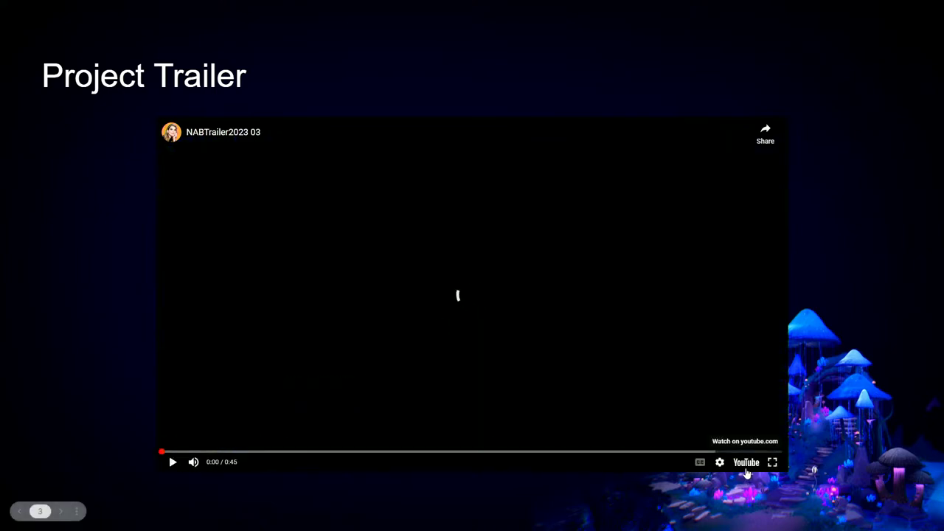
click(772, 461)
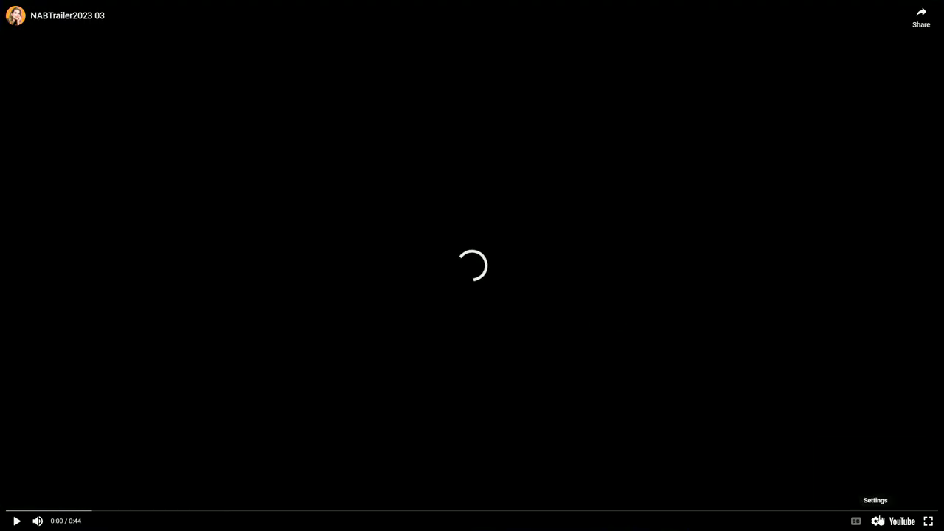
click(879, 520)
click(877, 492)
click(853, 422)
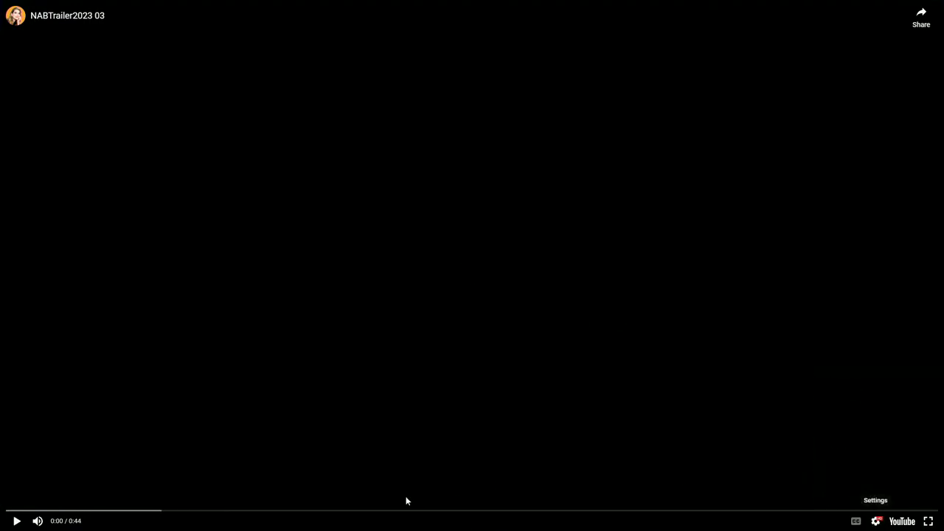
click(17, 520)
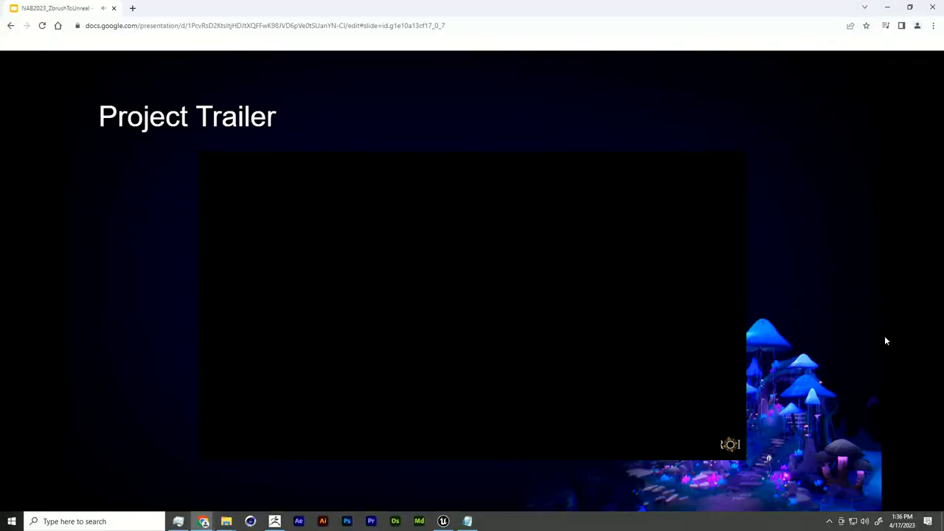
Restore the full-screen slideshow and advance through the recap, Who am I and ZClassroom slides to the Demystifying Post-Production Webinar slide.
key(ctrl+shift+f)
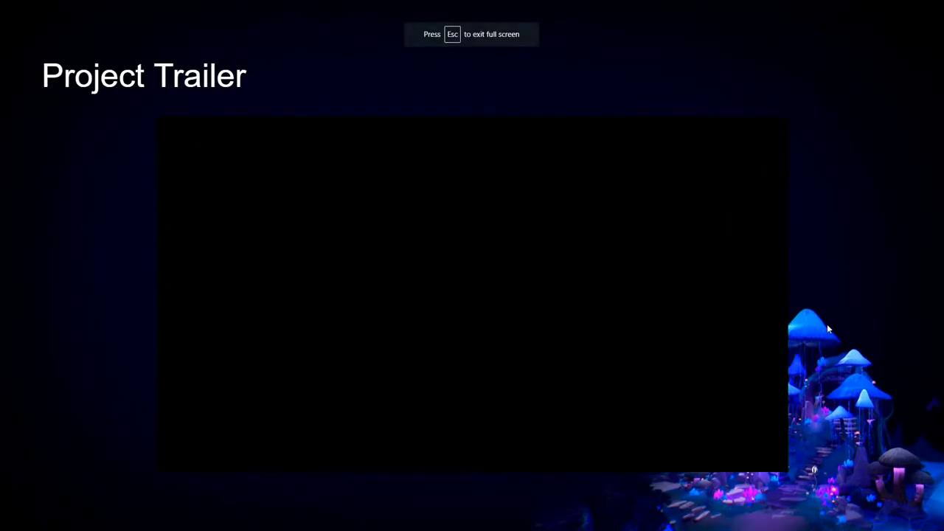
click(833, 321)
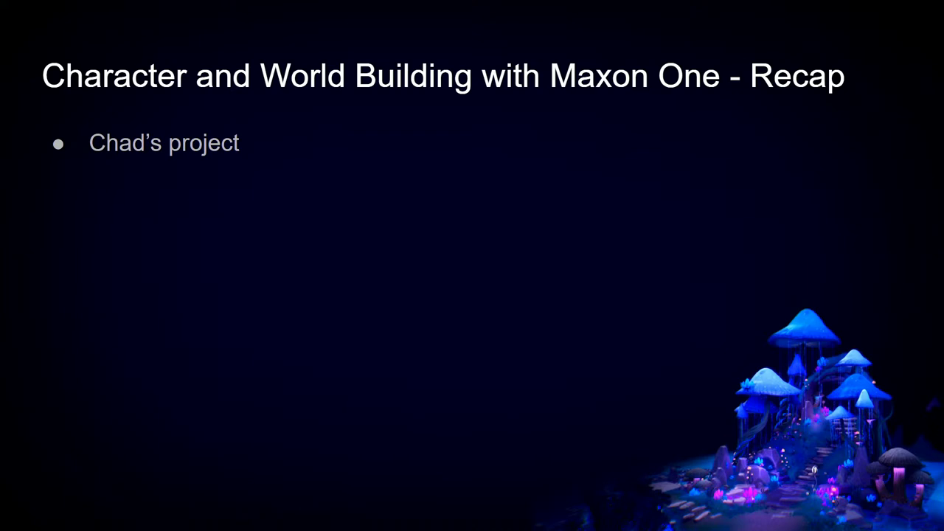
key(Right)
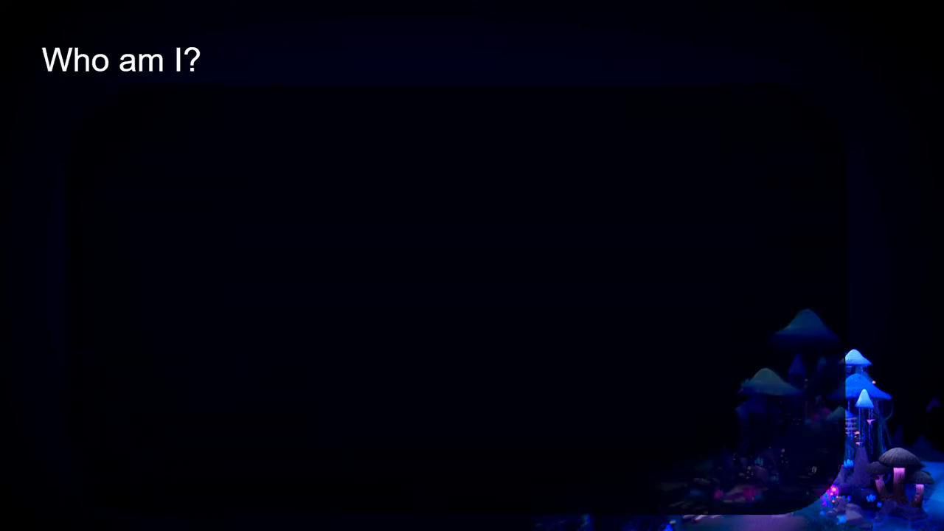
key(Right)
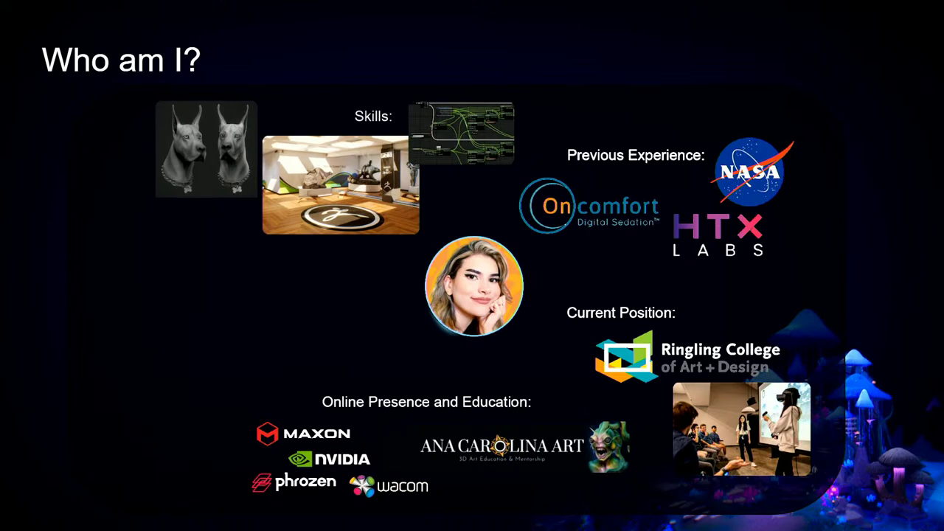
key(Right)
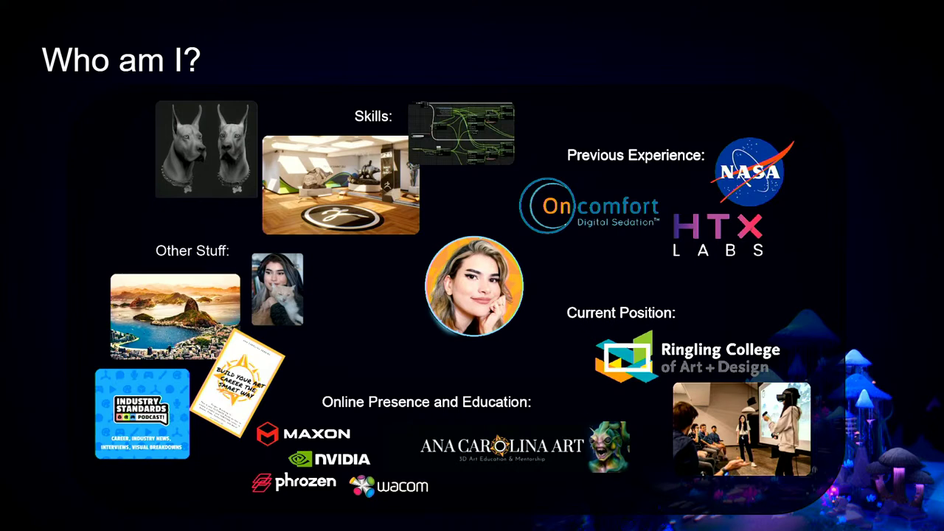
key(Right)
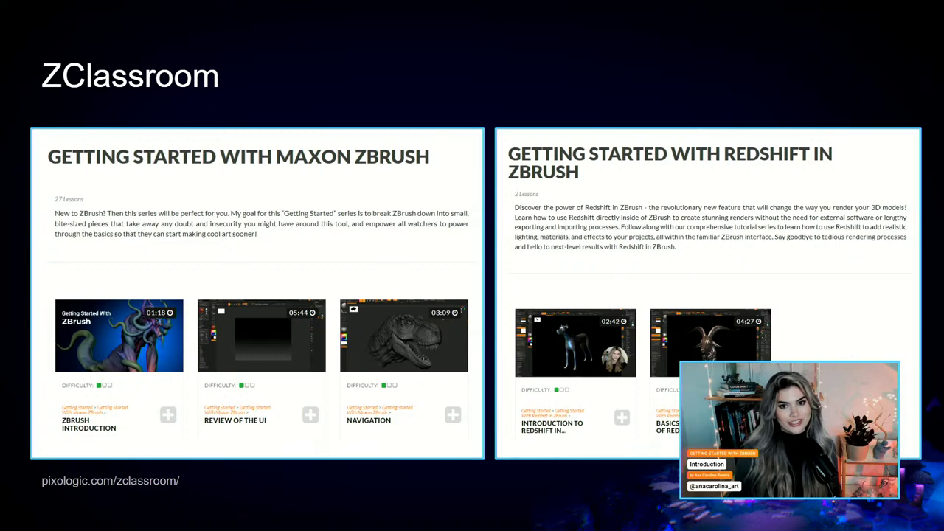
key(Right)
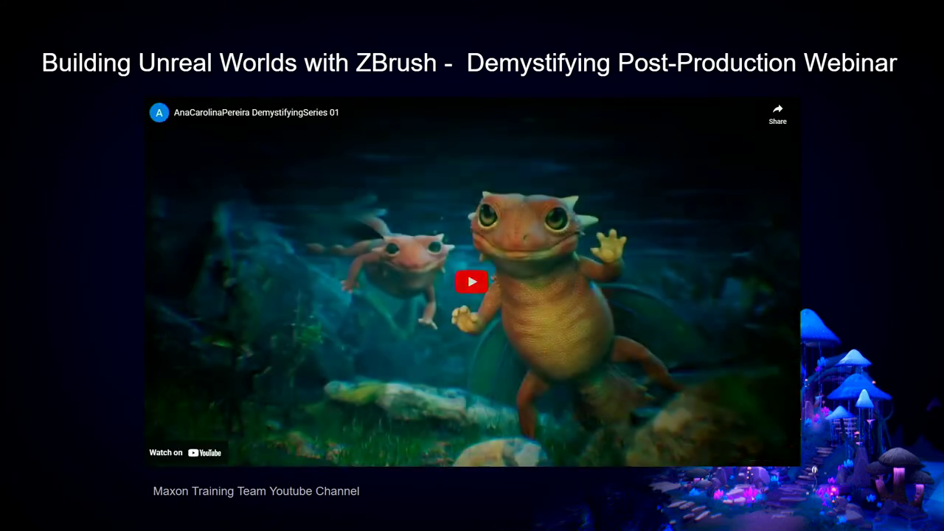
Move past the webinar video slide and play the 2022 ZBrush Summit behind-the-scenes video in full screen.
click(472, 284)
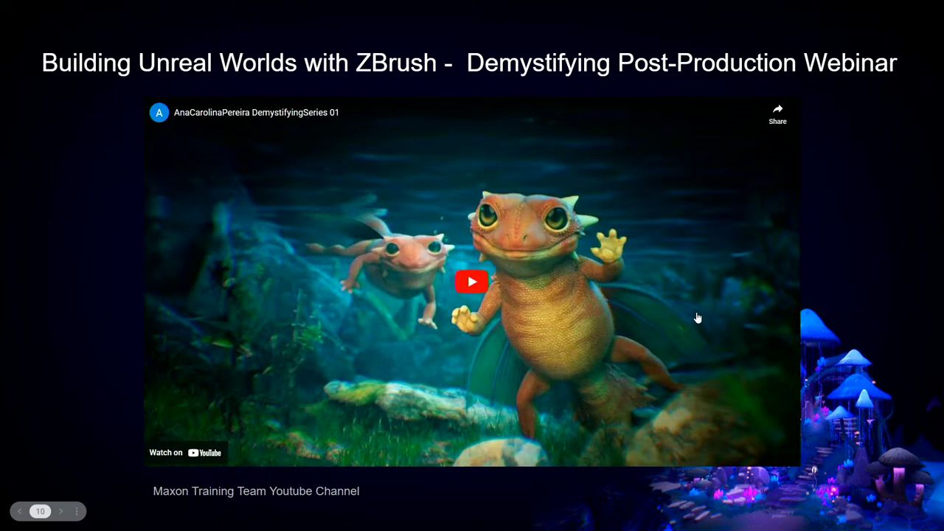
click(845, 329)
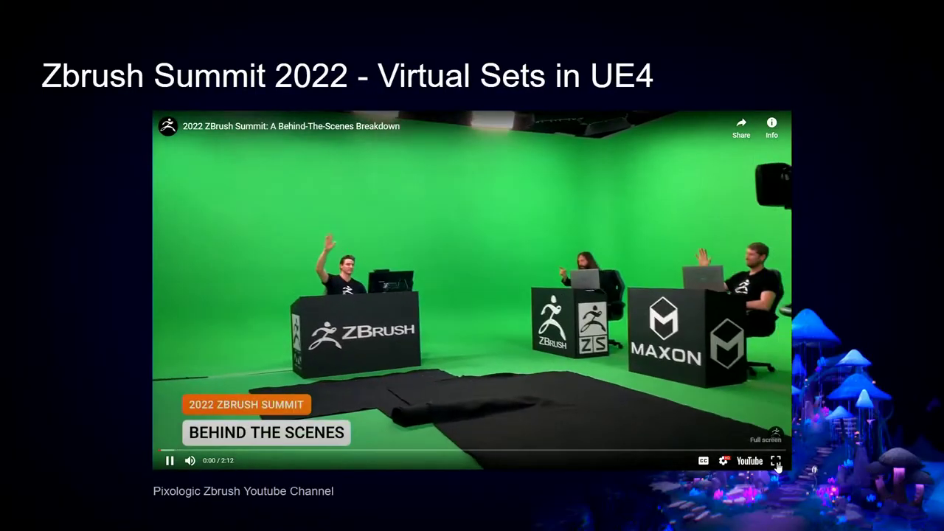
click(776, 460)
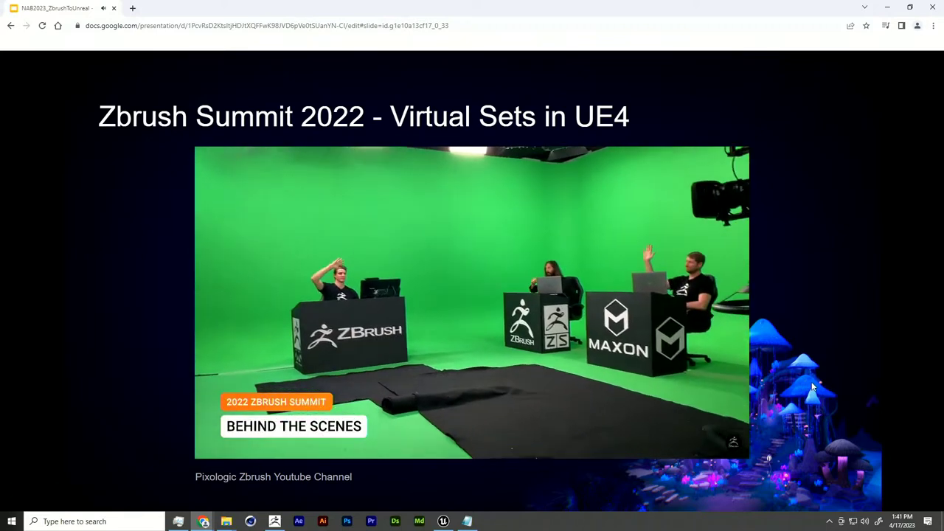
Advance from the ZBrush Summit slide to the Inspiration - Art slide and return the slideshow to full screen.
click(811, 386)
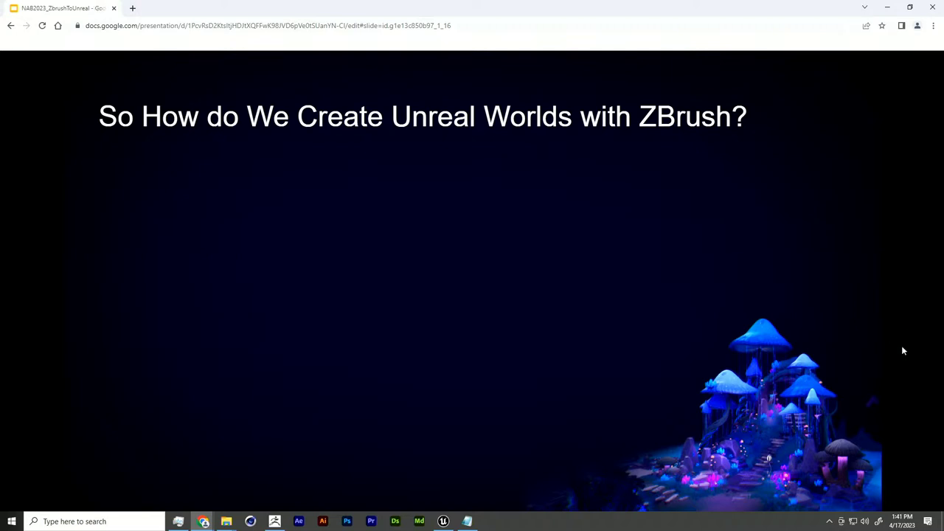
key(Right)
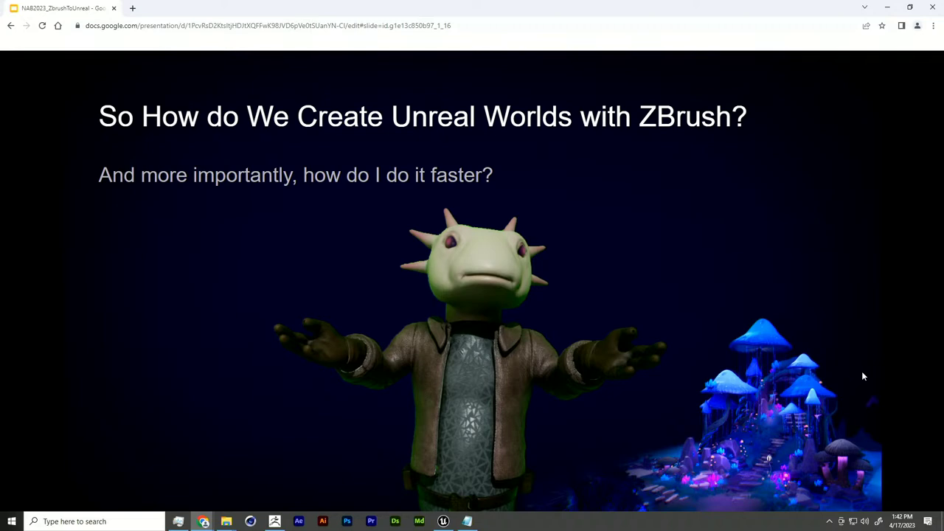
key(Right)
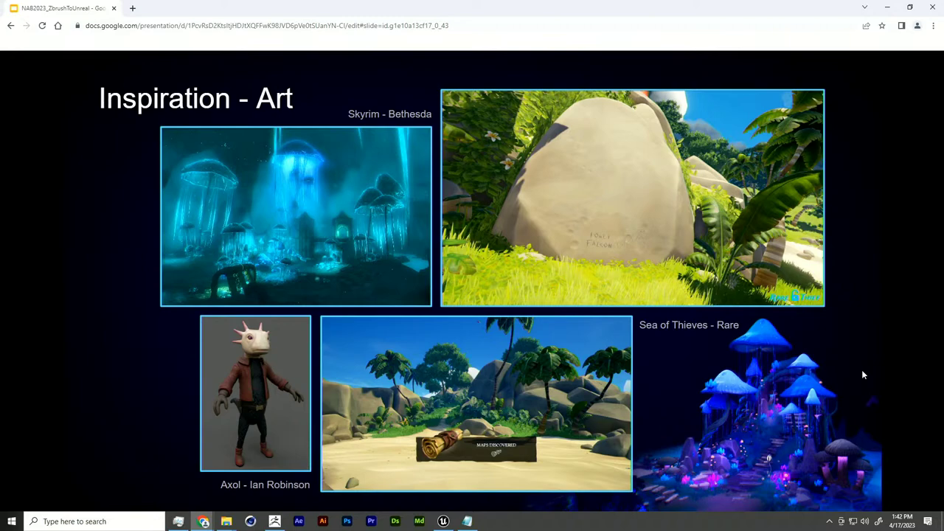
key(F11)
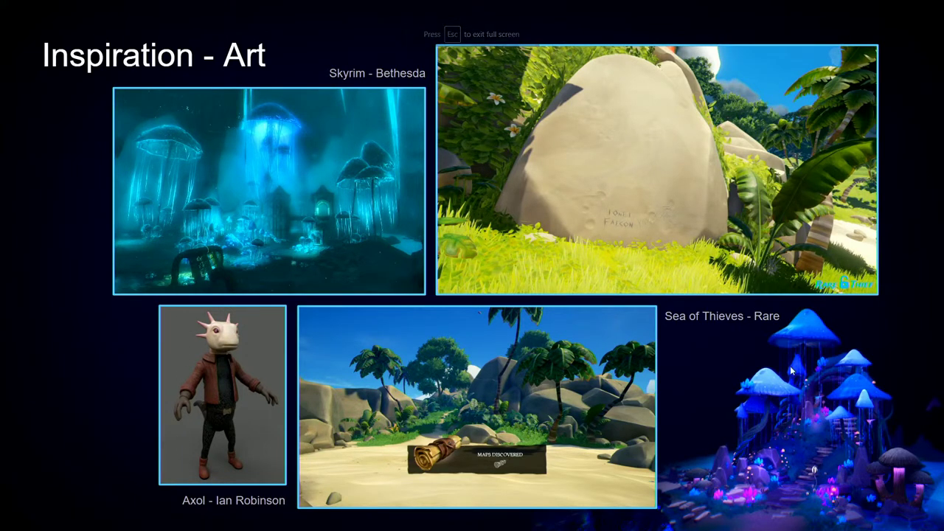
Advance past the Inspiration - Tech slide and play the Modular Building and Variant Creation sneak-peek video muted.
click(888, 380)
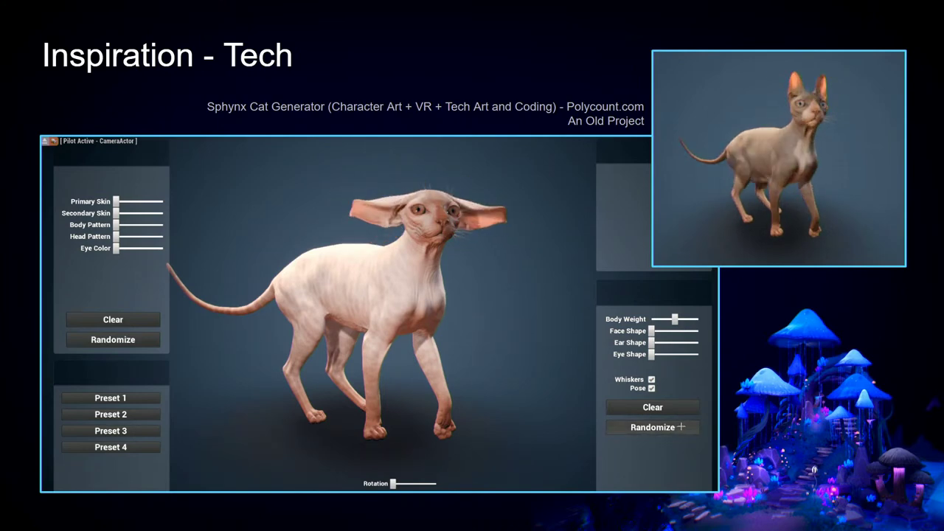
key(Right)
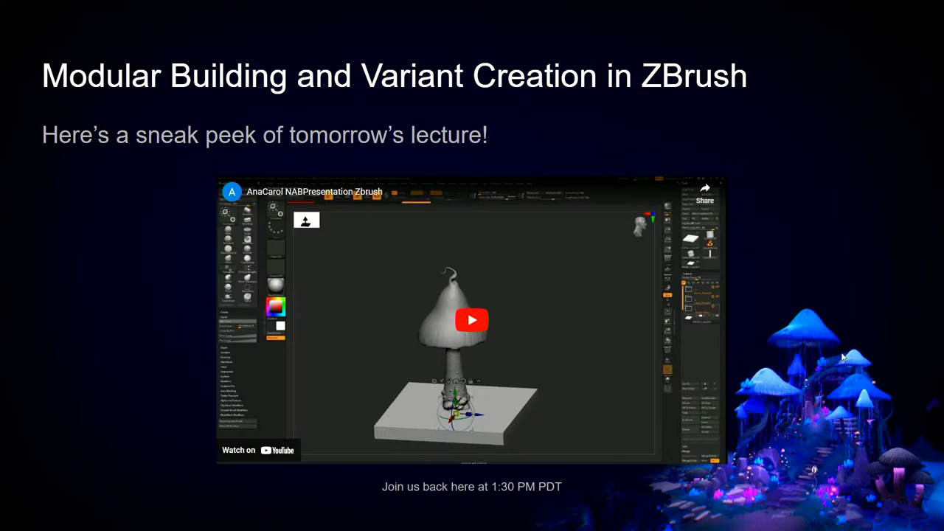
click(472, 321)
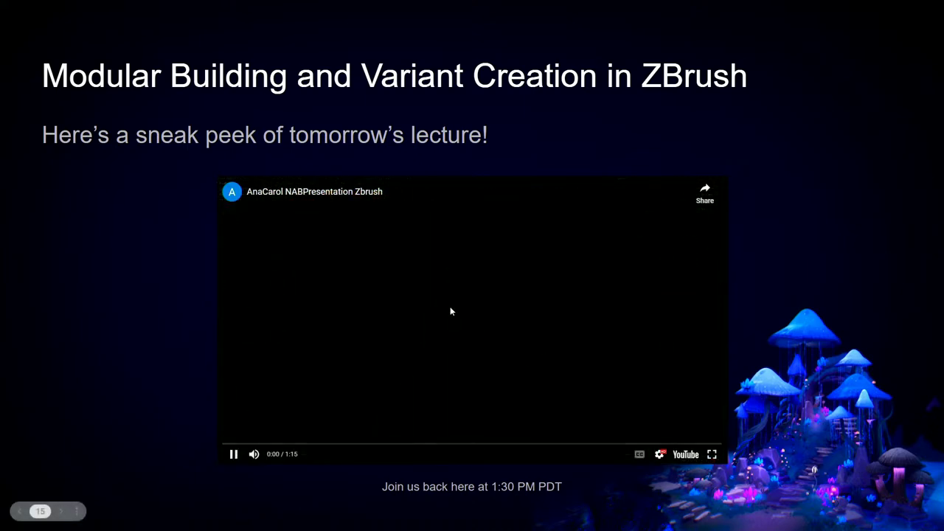
click(253, 454)
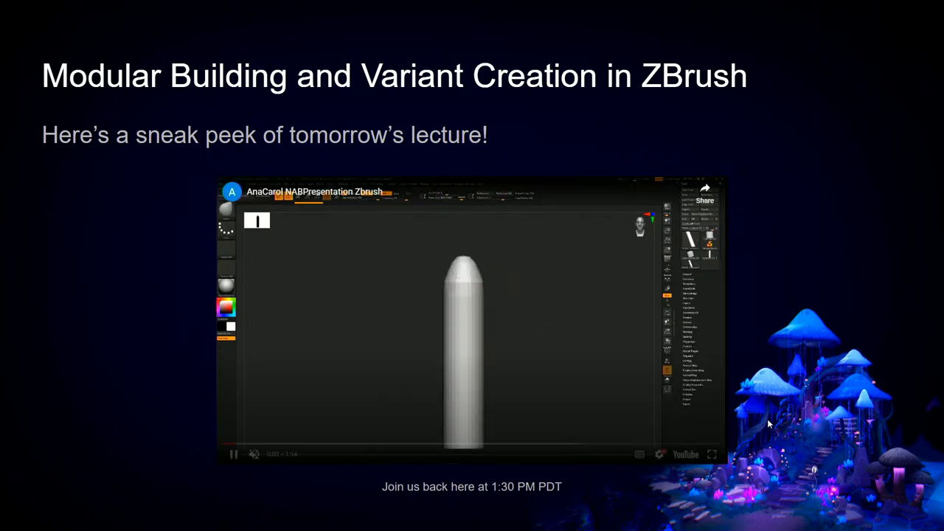
Advance through the Axol main character notes and stop on the Importing & Basic Material Setup slide.
click(832, 374)
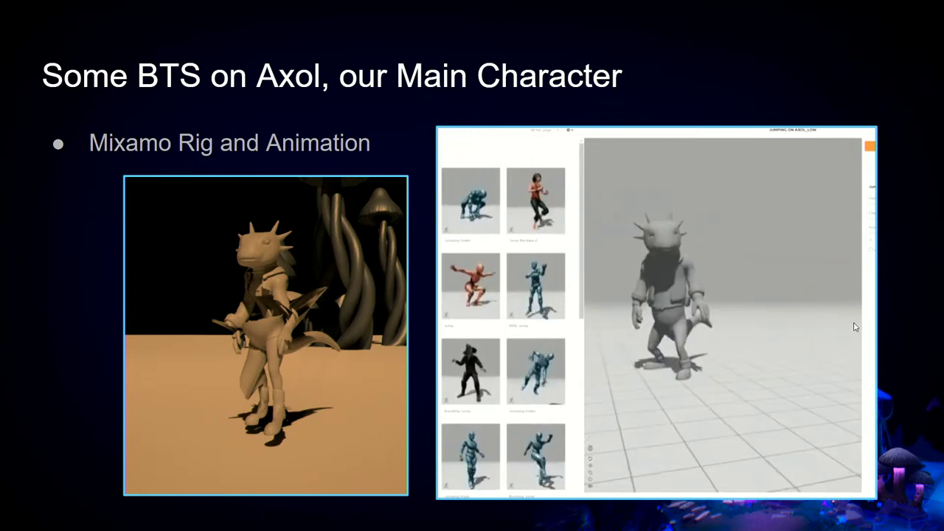
click(897, 329)
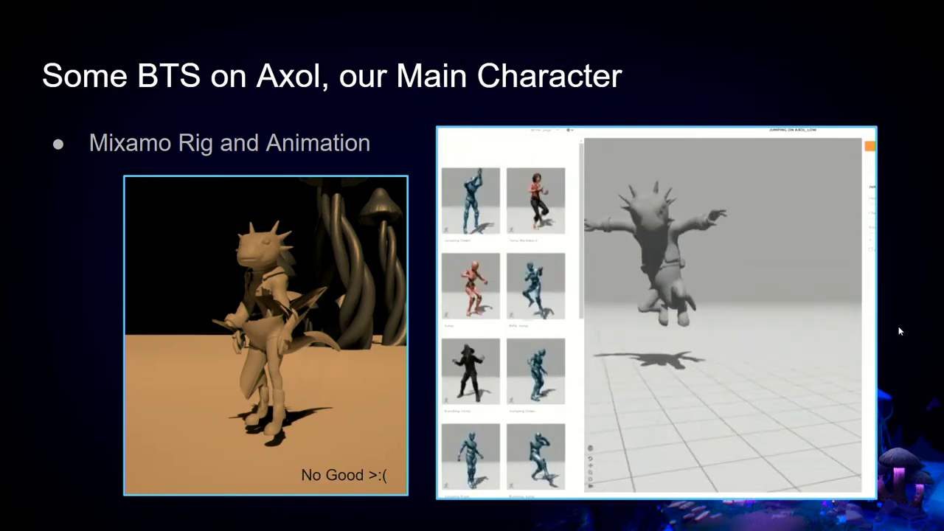
click(892, 397)
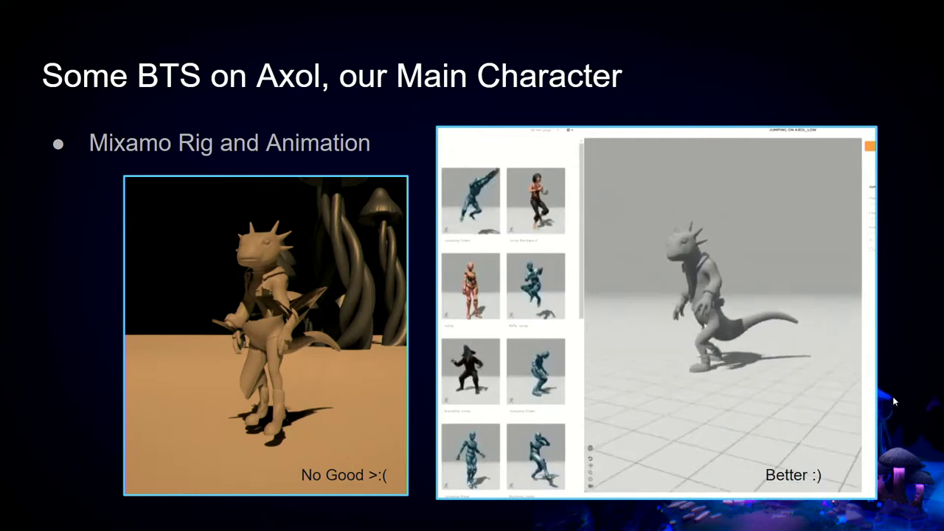
click(893, 401)
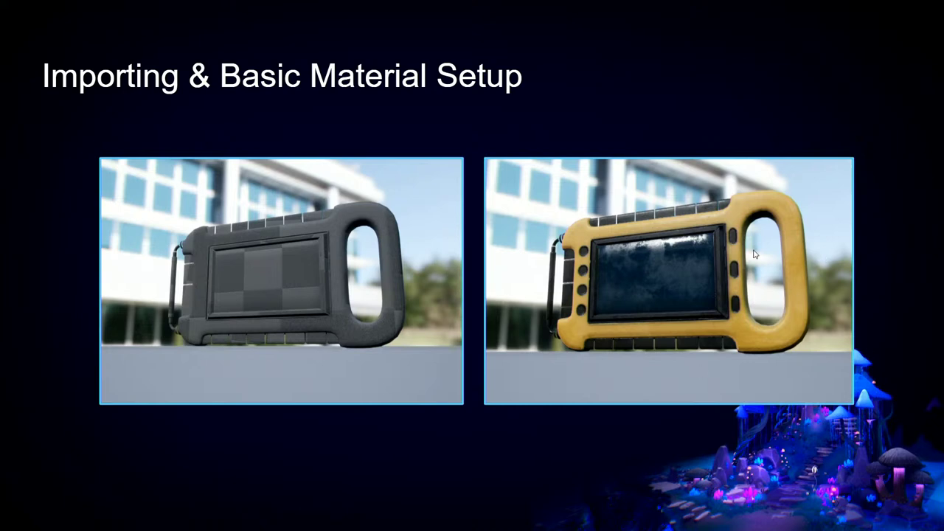
click(918, 325)
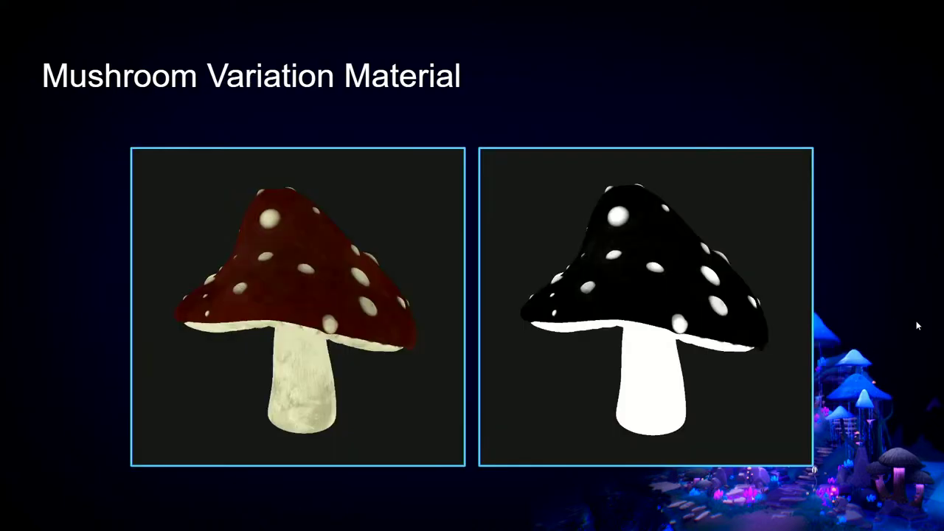
key(Left)
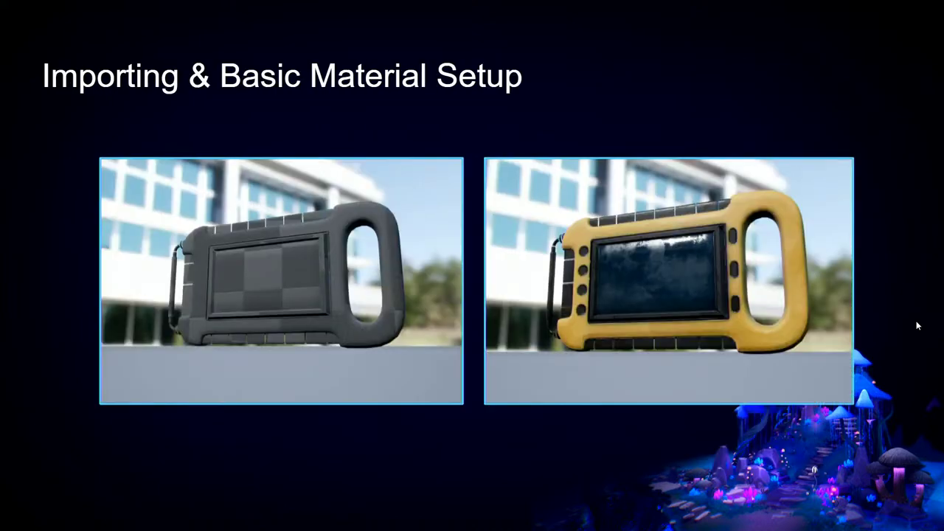
Switch to Unreal Editor and open the _DemoOne folder in a shortened Content Drawer.
key(alt+Tab)
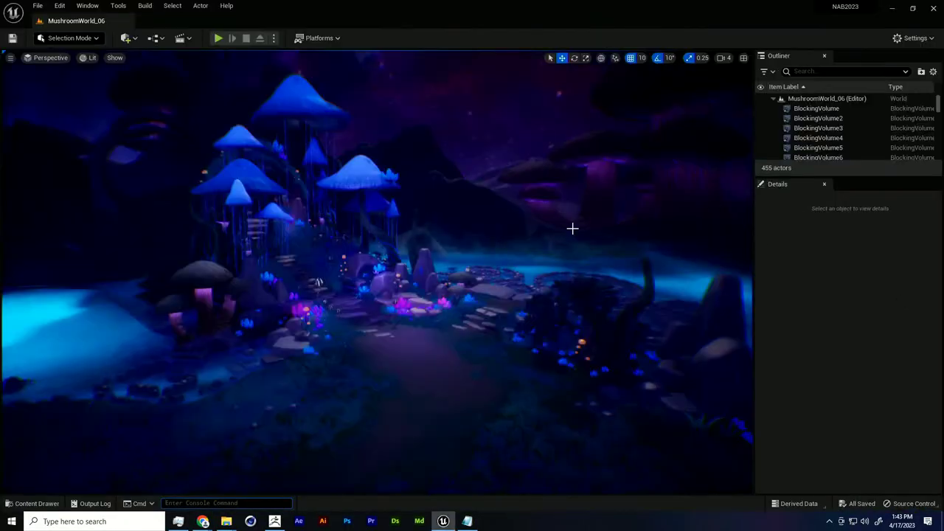
right_drag(553, 307, 514, 303)
click(33, 503)
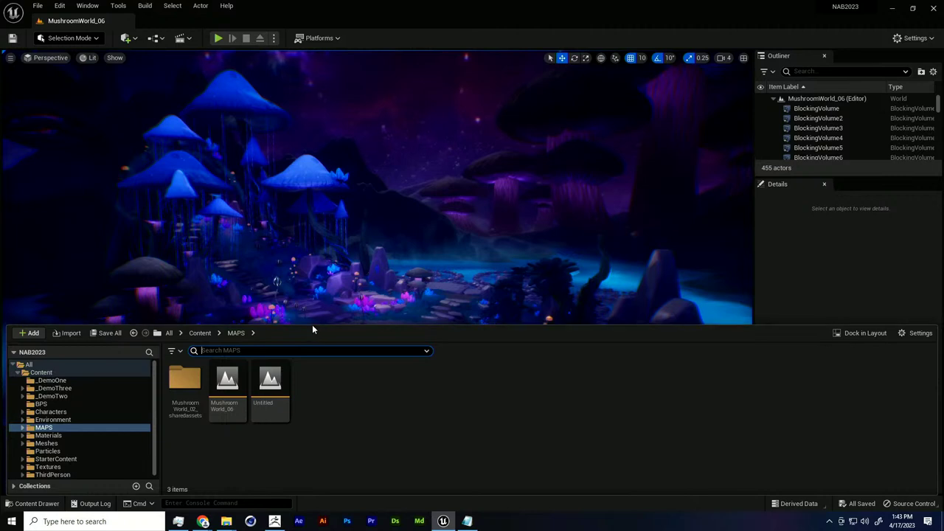
drag(311, 324, 314, 359)
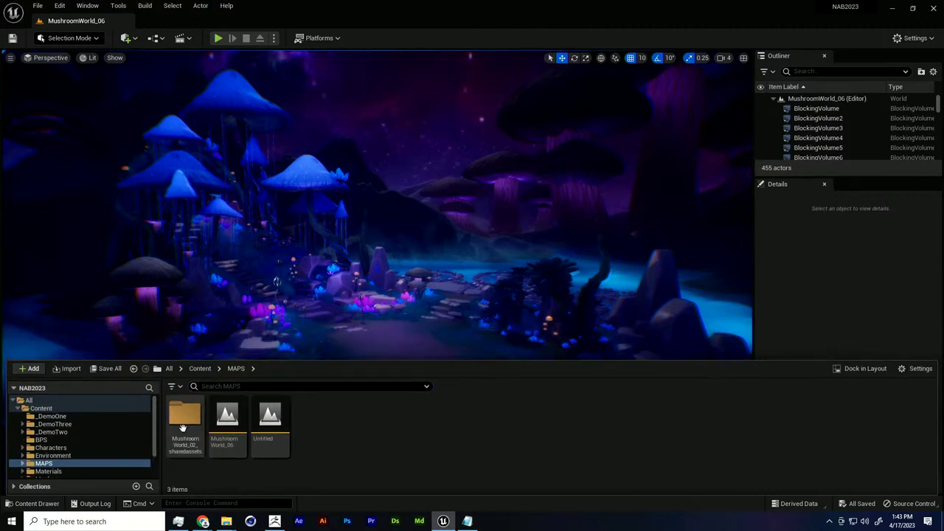
click(109, 416)
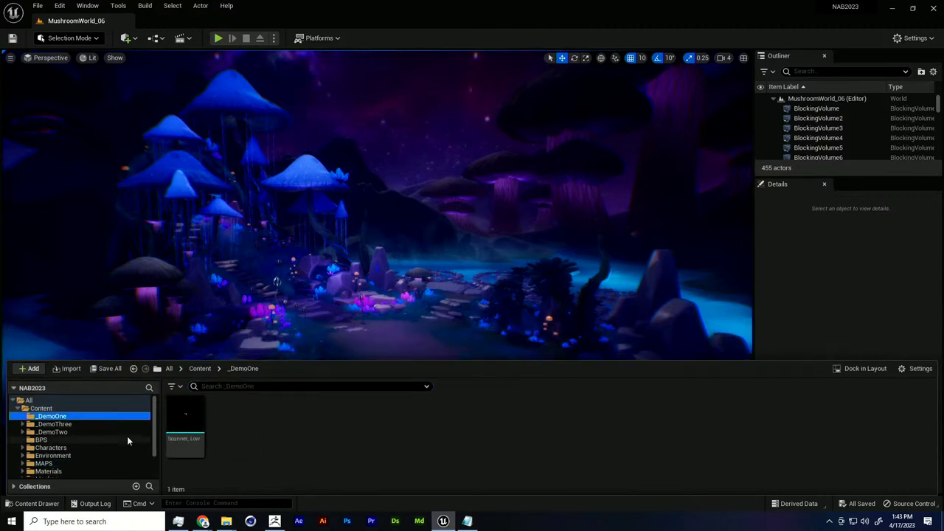
Create a new folder named Scanner inside the _DemoOne content folder.
right_click(248, 428)
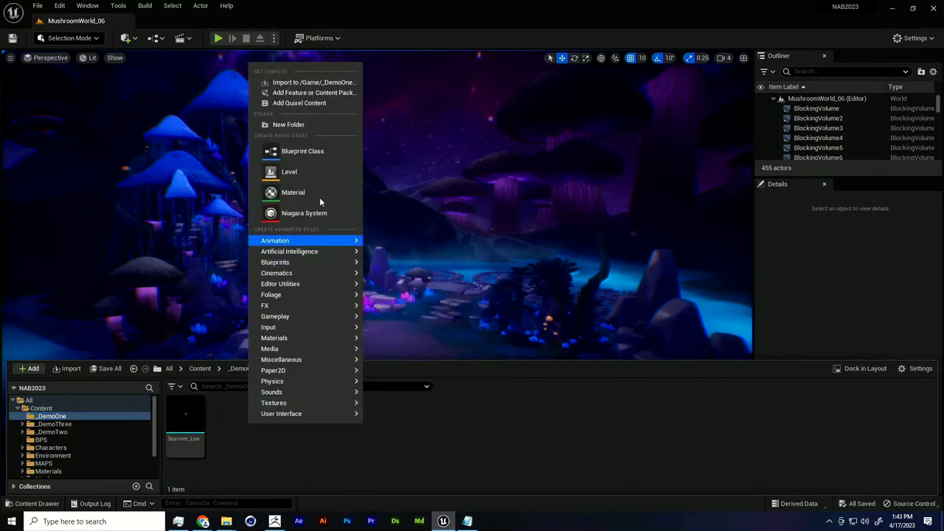
click(305, 124)
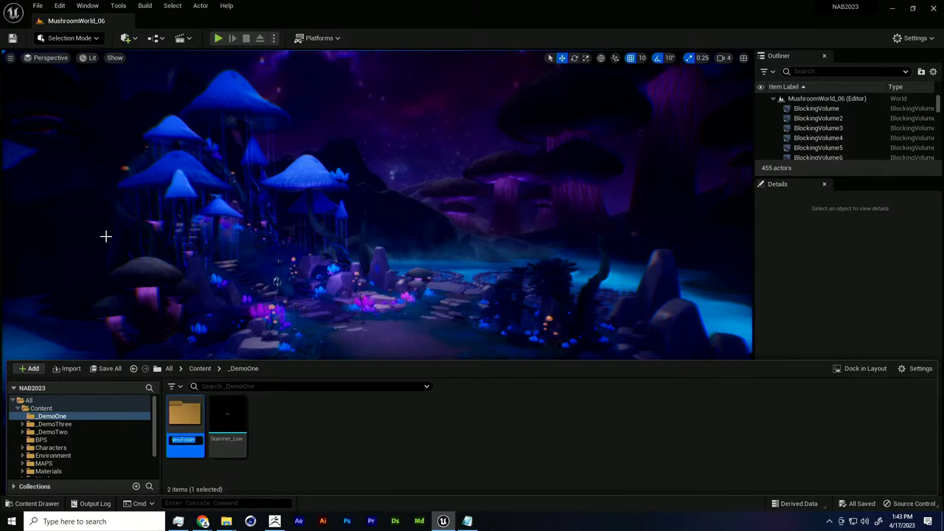
click(37, 503)
click(37, 504)
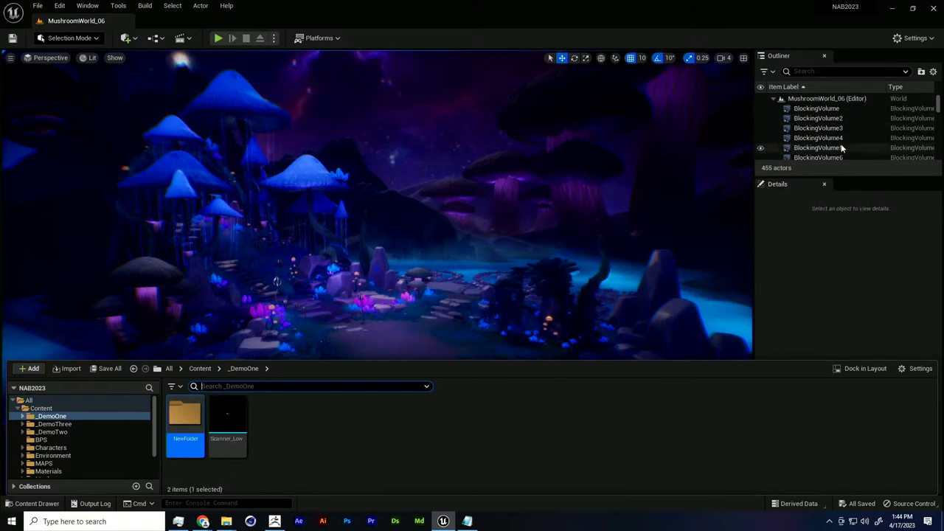
scroll(833, 136, down, 10)
click(446, 308)
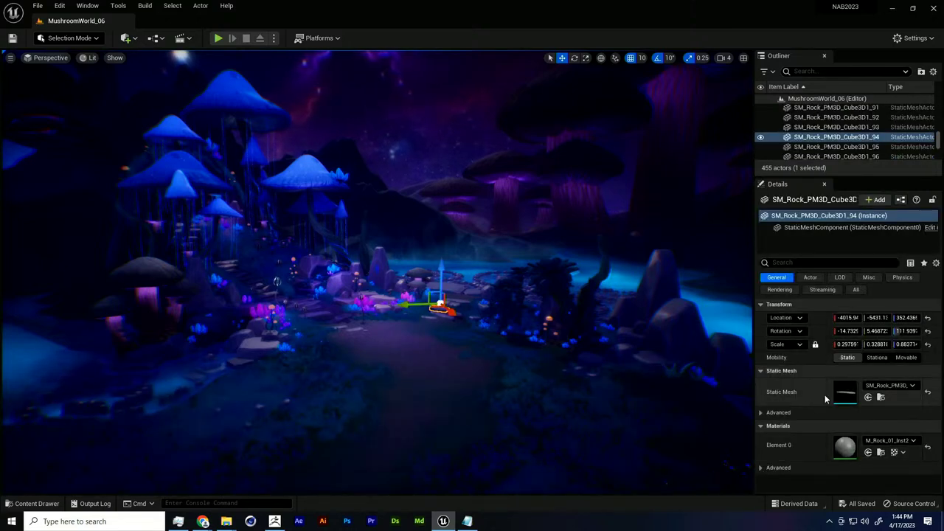
click(32, 503)
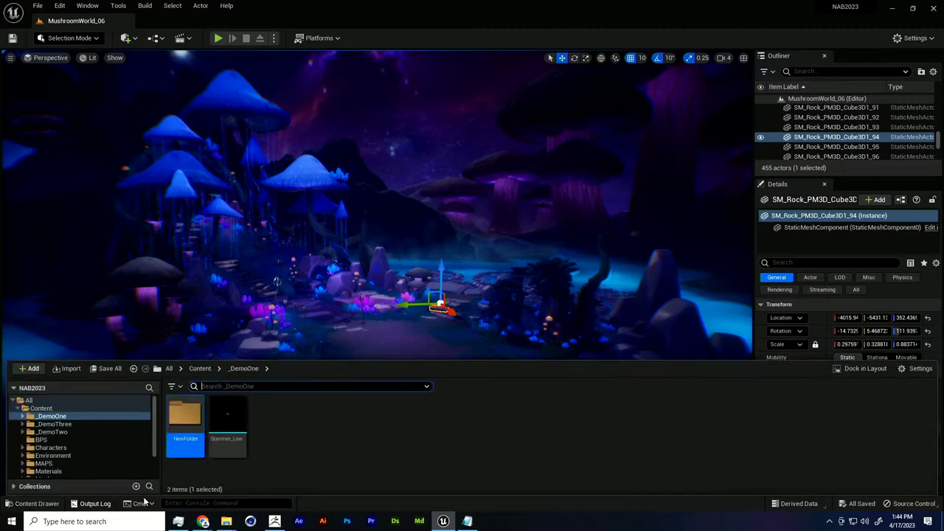
click(196, 439)
text(Scanner)
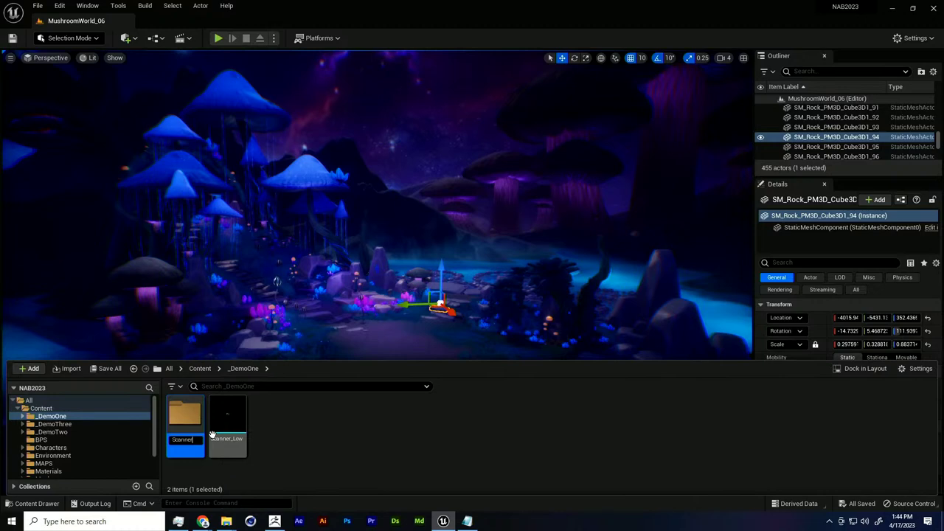
key(Return)
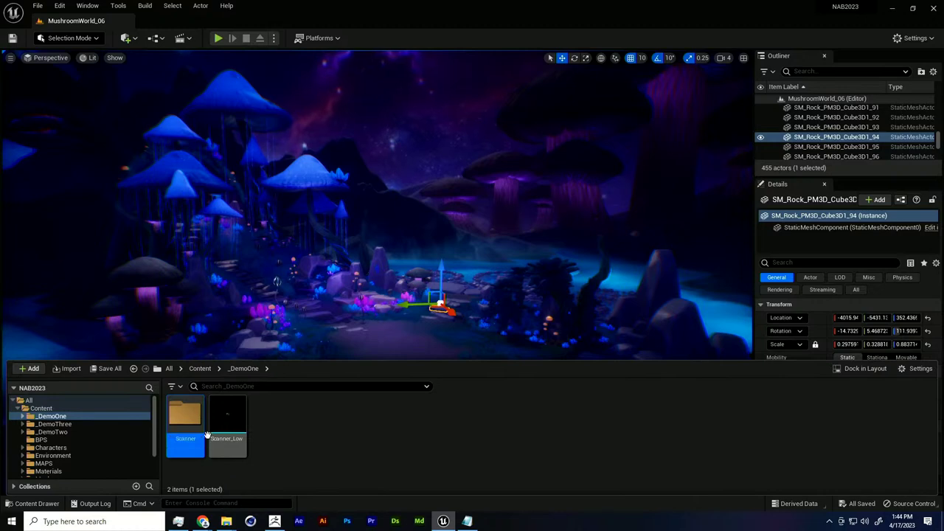
Open the empty Scanner folder and bring up the 01_BasicMaterial file window beside it, keeping the content area uncovered.
double_click(185, 423)
right_drag(514, 327, 507, 340)
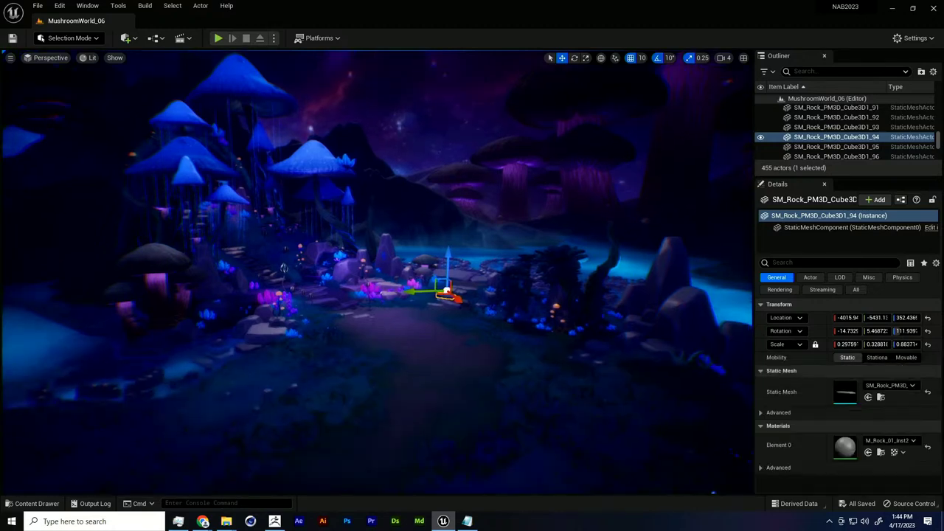
key(g)
key(g)
click(34, 506)
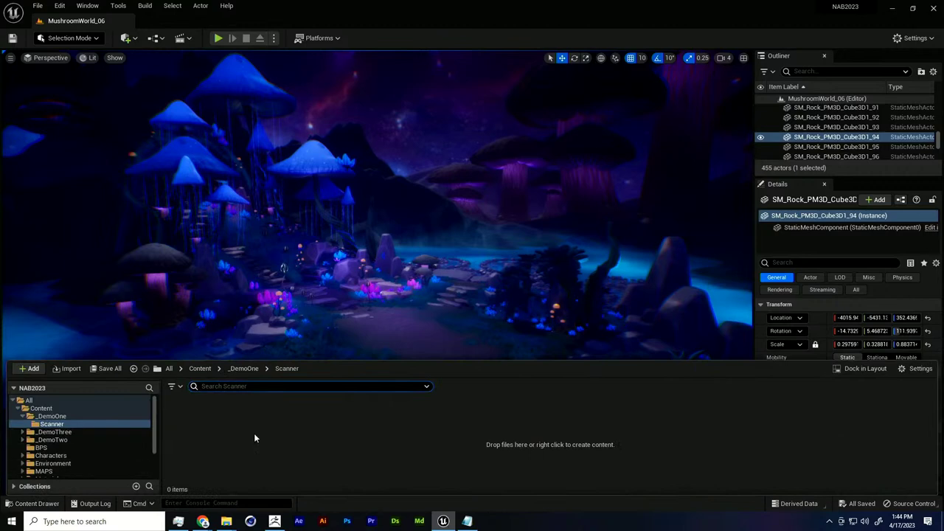
mouse_move(227, 521)
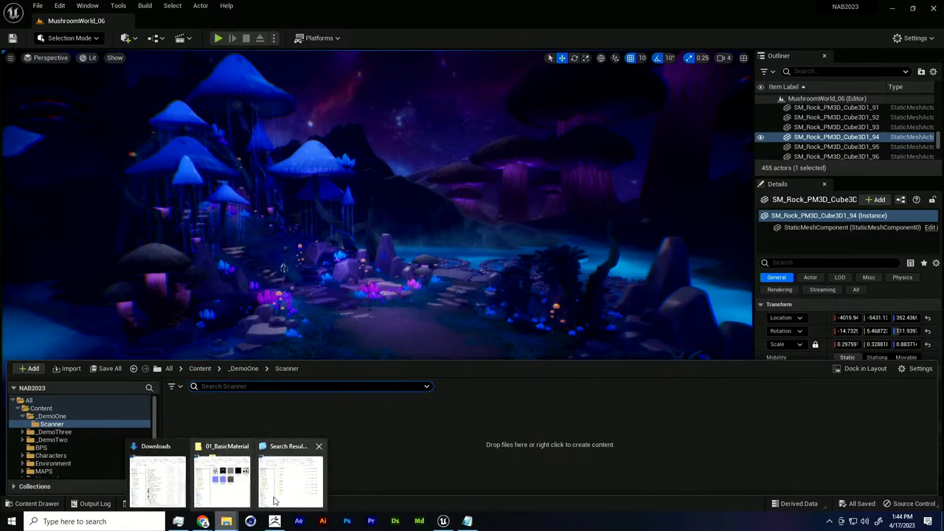
click(229, 500)
drag(332, 72, 621, 78)
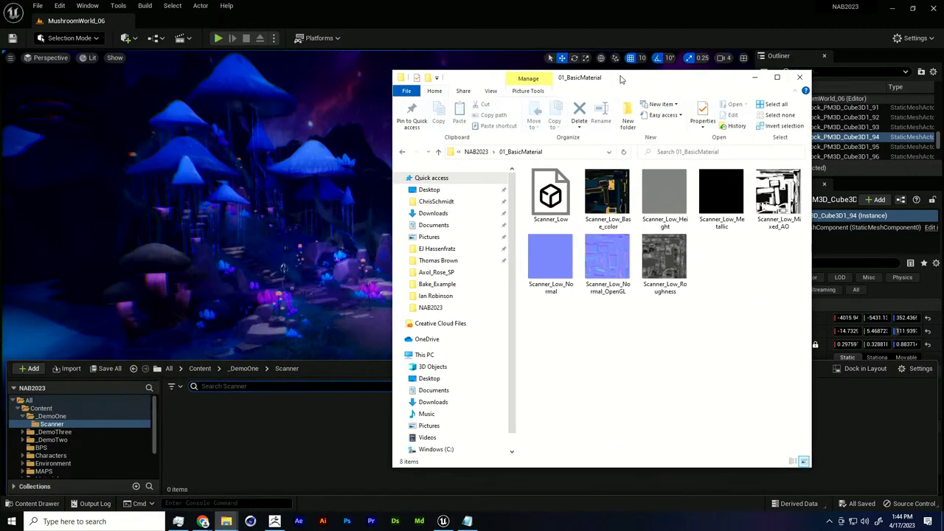
click(554, 213)
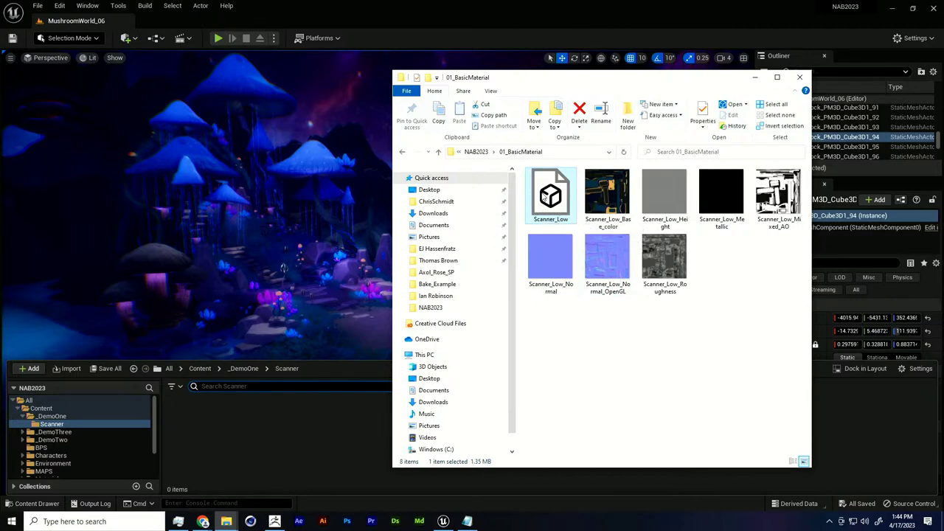
double_click(547, 196)
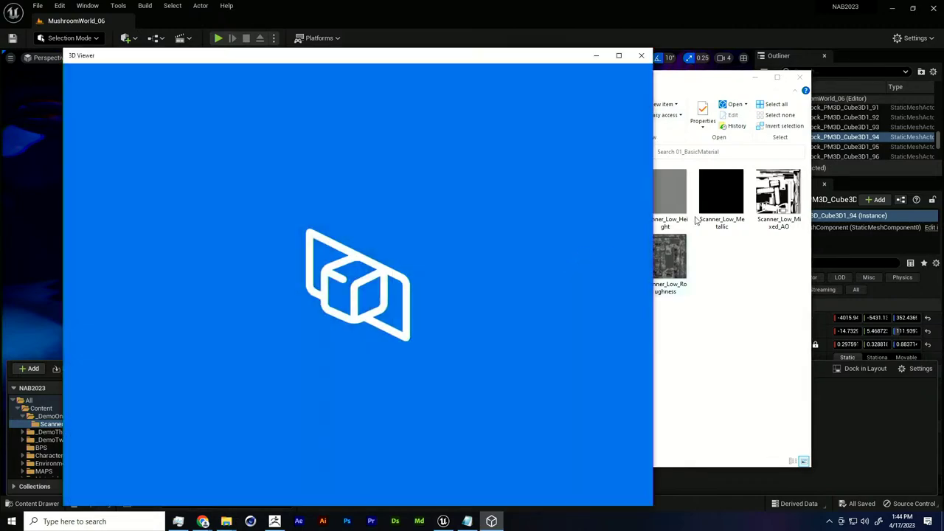
click(641, 55)
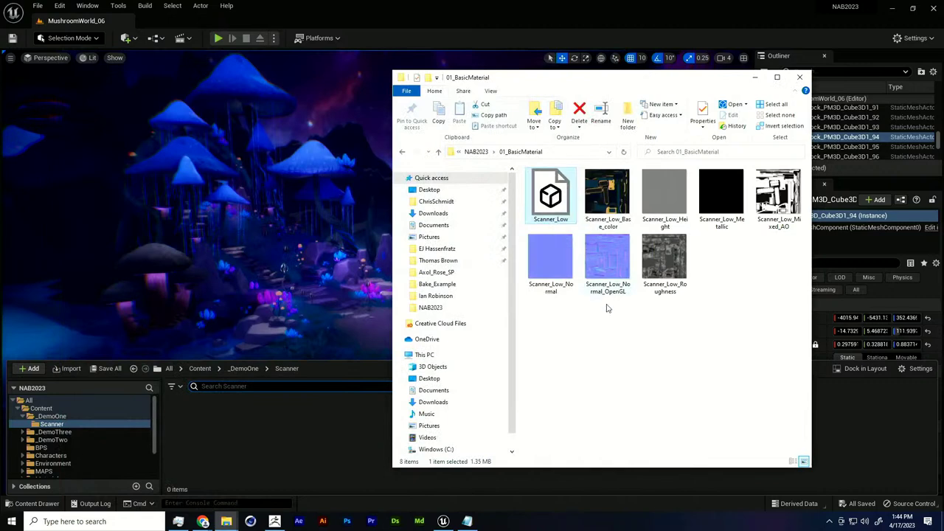
click(600, 490)
key(alt+Tab)
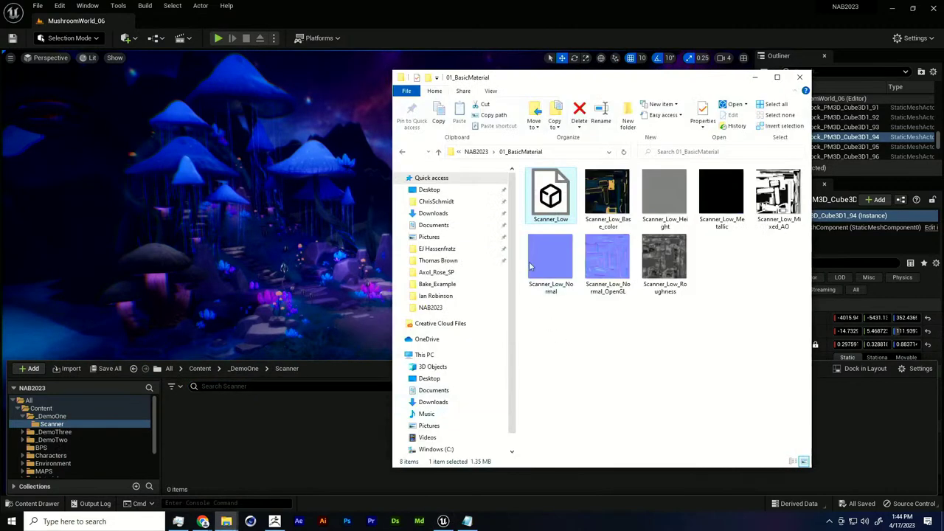
Import the Scanner_Low mesh file from 01_BasicMaterial into the Scanner folder with the default FBX import options.
drag(561, 205, 354, 420)
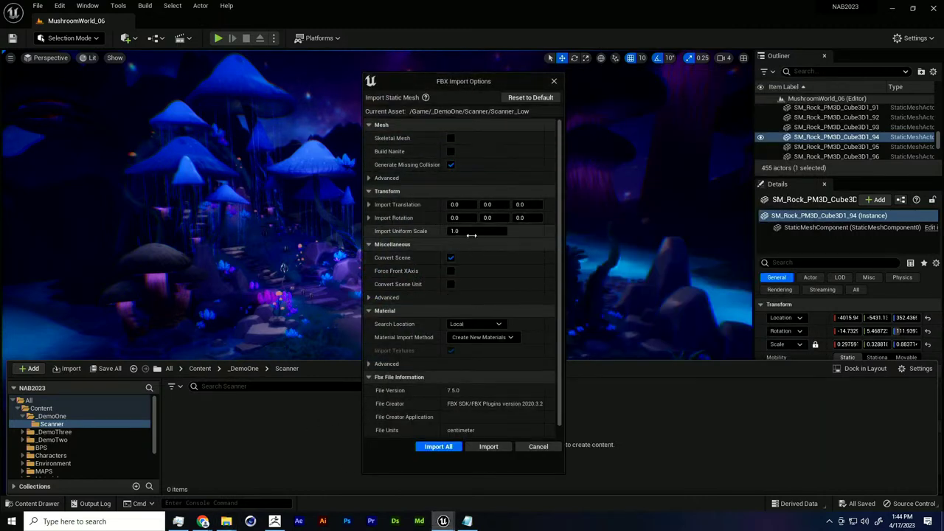
scroll(437, 324, down, 1)
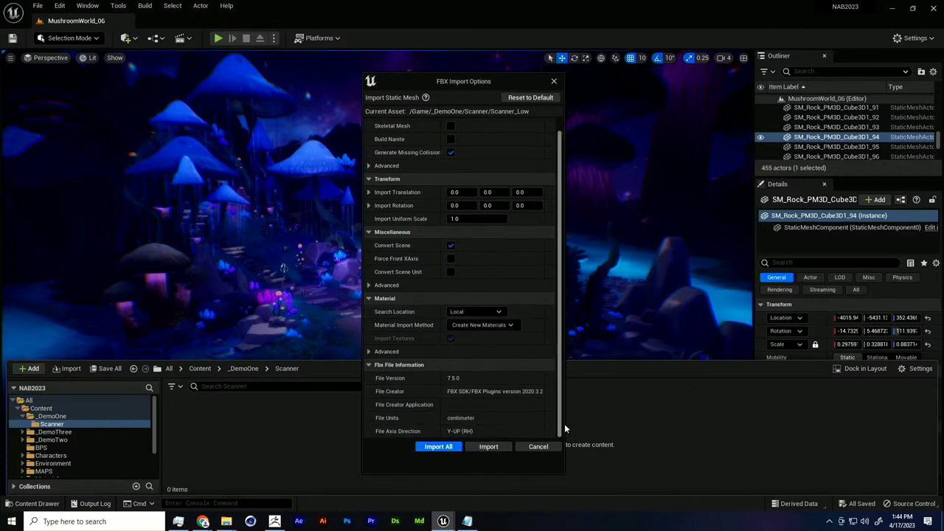
scroll(519, 235, up, 1)
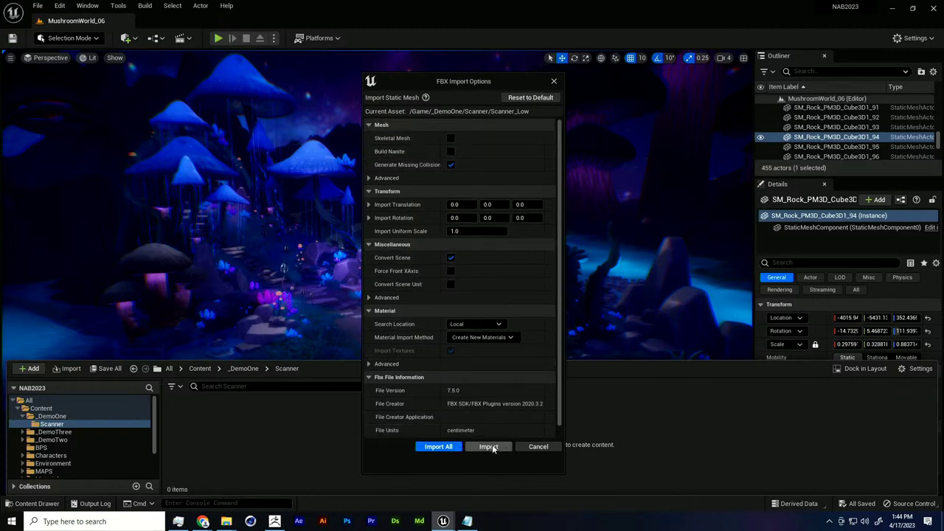
click(452, 446)
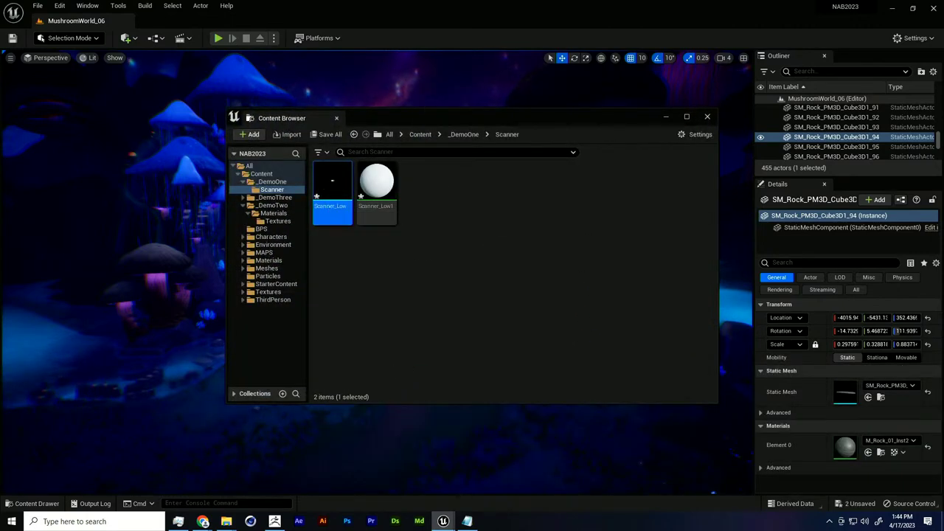
Dock the floating Content Browser beneath the viewport at a reduced height and close the Message Log.
click(421, 107)
drag(421, 109, 448, 221)
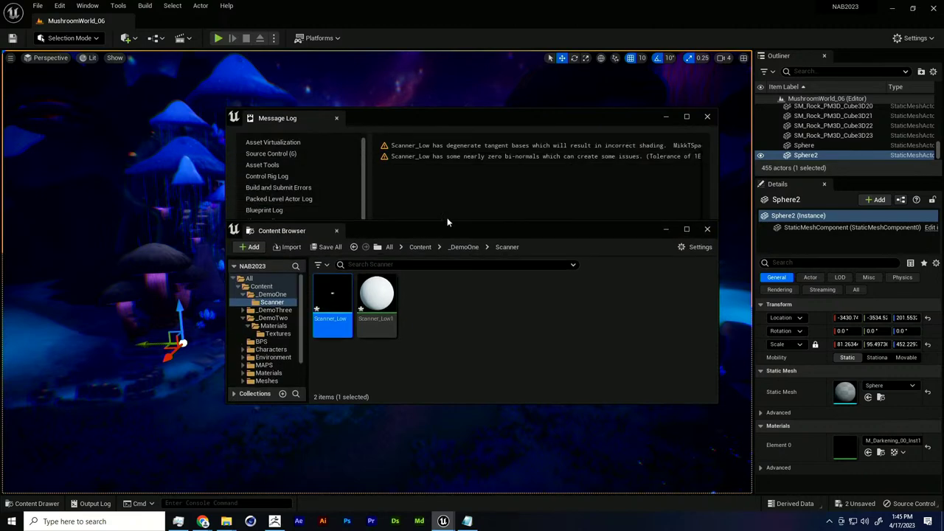
drag(306, 232, 147, 494)
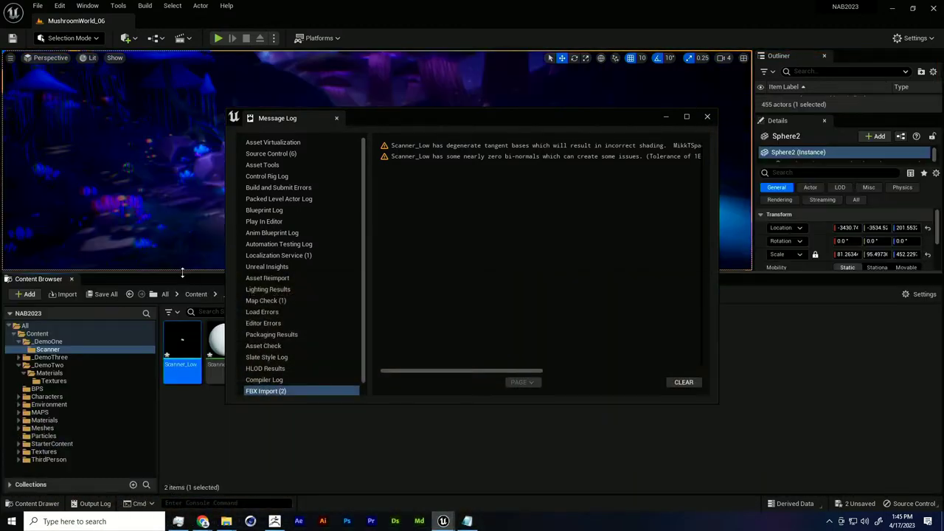
drag(183, 272, 183, 361)
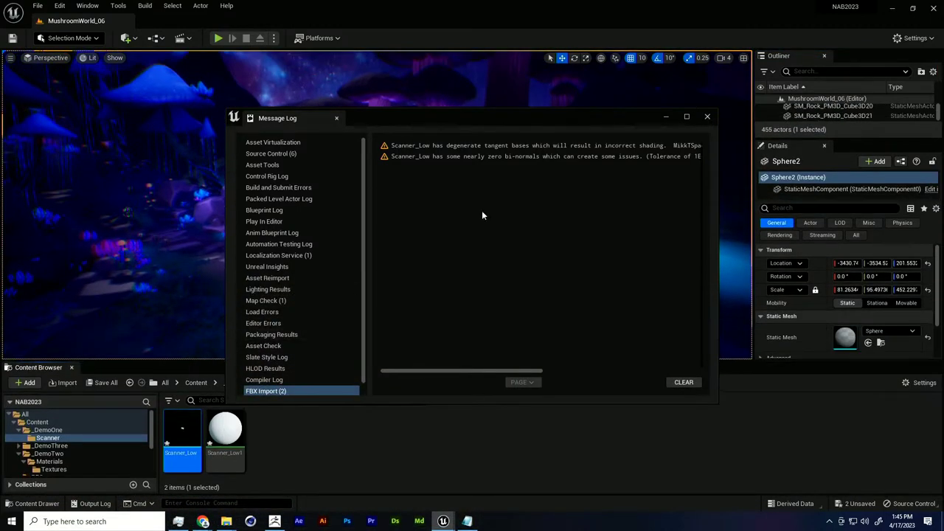
click(706, 117)
Examine the imported Scanner_Low1 material's node graph and close its editor.
click(339, 421)
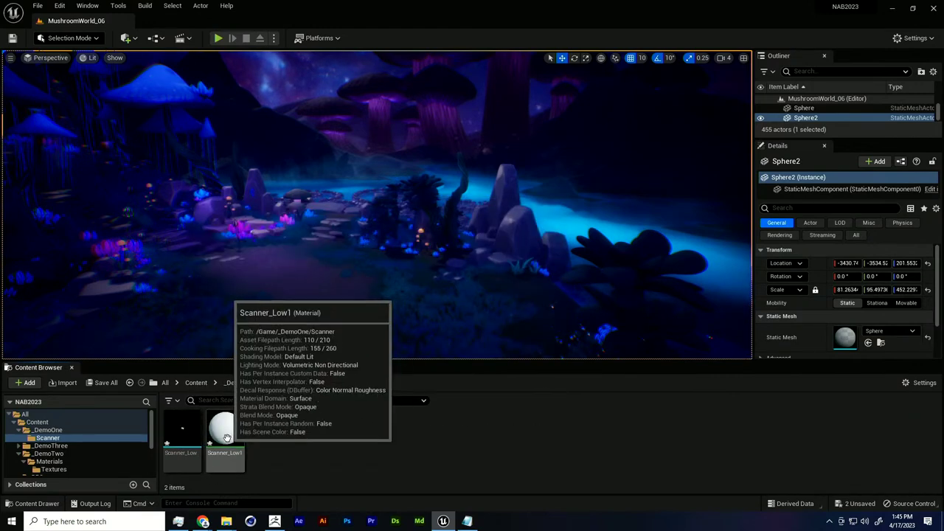
double_click(223, 431)
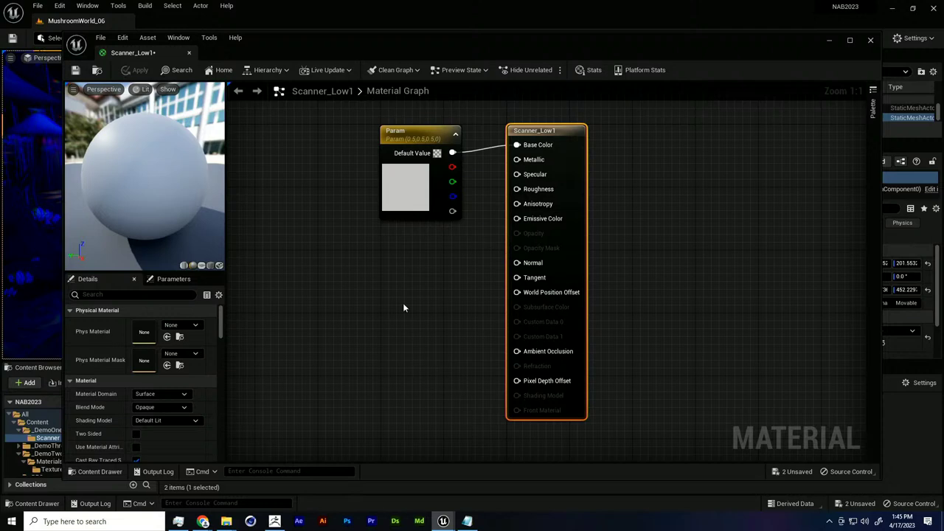
click(871, 40)
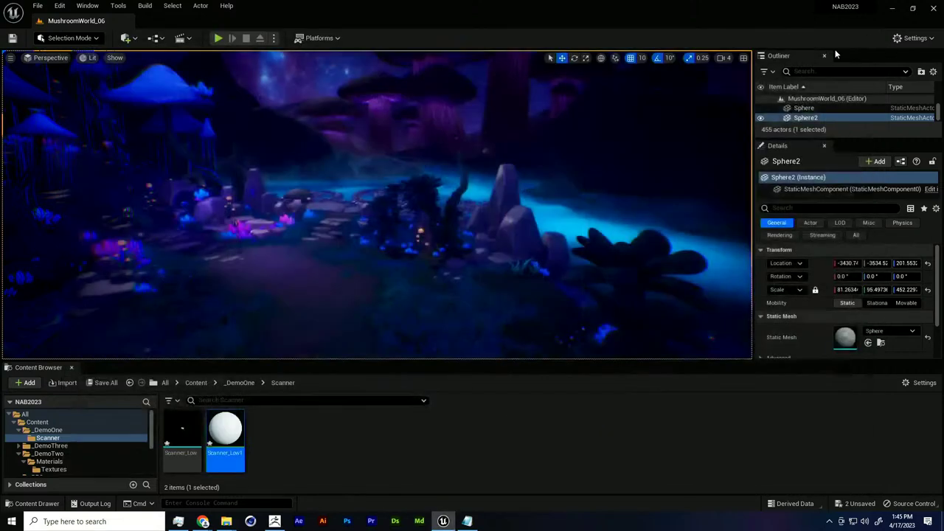
Open the imported Scanner_Low static mesh in its editor and frame the model up close.
click(184, 435)
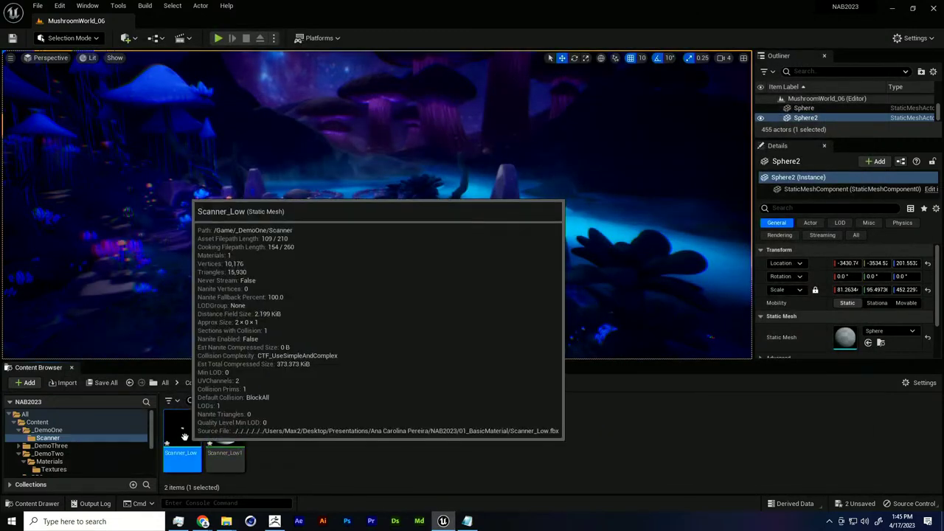
double_click(185, 437)
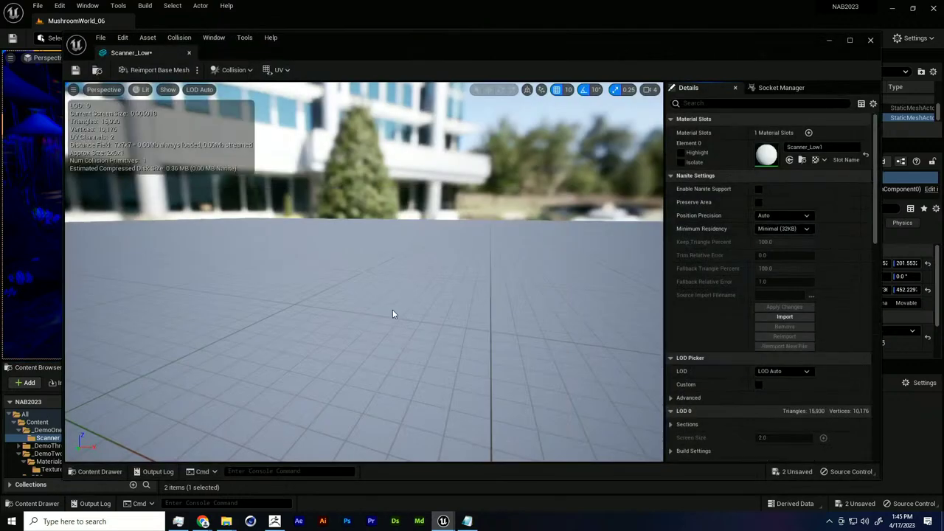
drag(359, 345, 440, 320)
key(f)
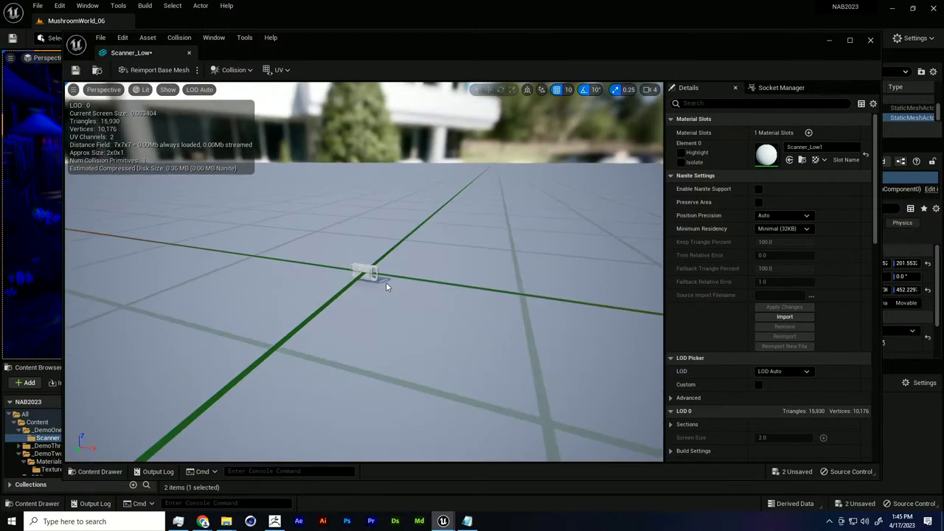
scroll(386, 282, up, 2)
scroll(396, 285, down, 2)
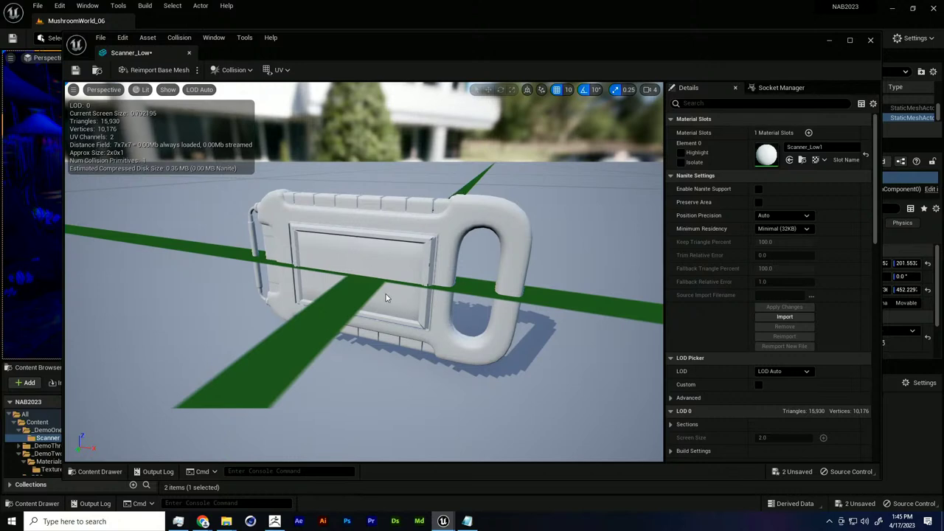
Filter the Scanner_Low mesh details by "import" and bring its import transform settings into view.
click(727, 103)
text(import opti)
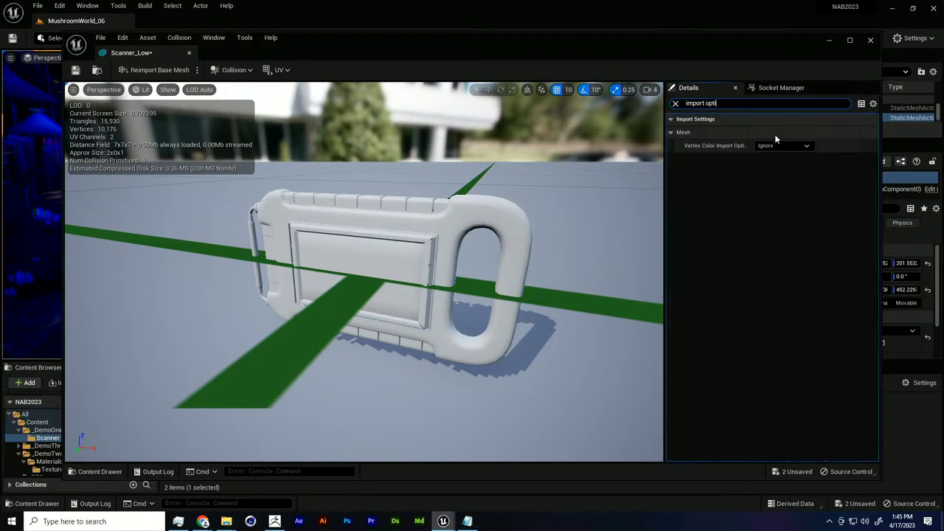
key(BackSpace)
key(BackSpace)
key(BackSpace)
key(BackSpace)
key(BackSpace)
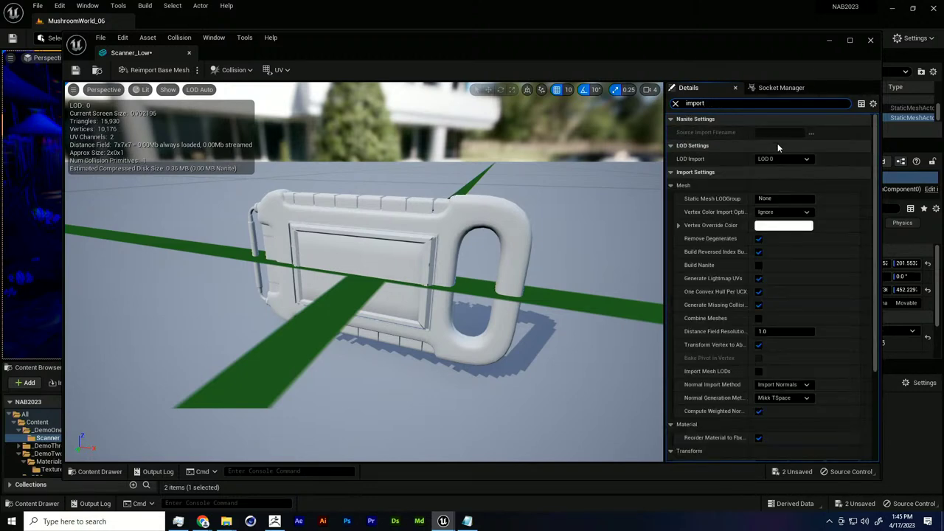
scroll(805, 258, down, 5)
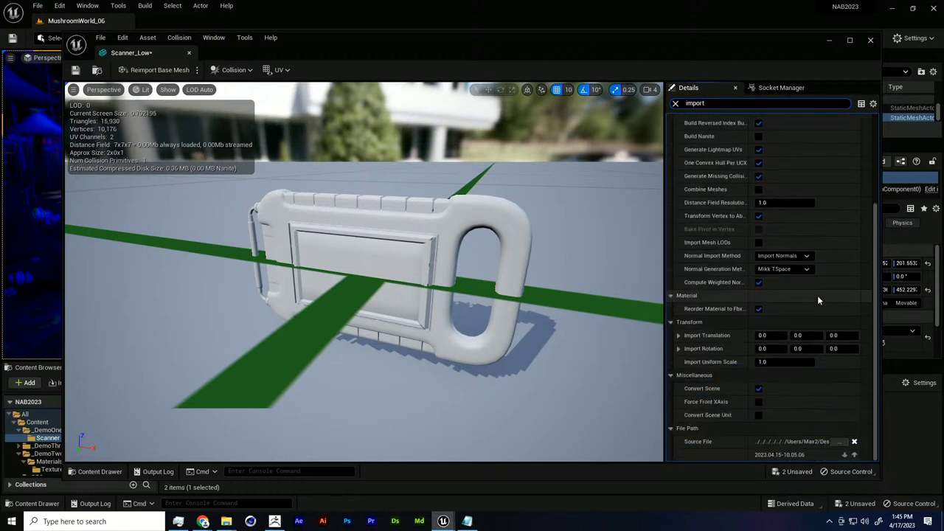
Set the mesh's Import Uniform Scale to 3 and reimport the base mesh.
click(767, 362)
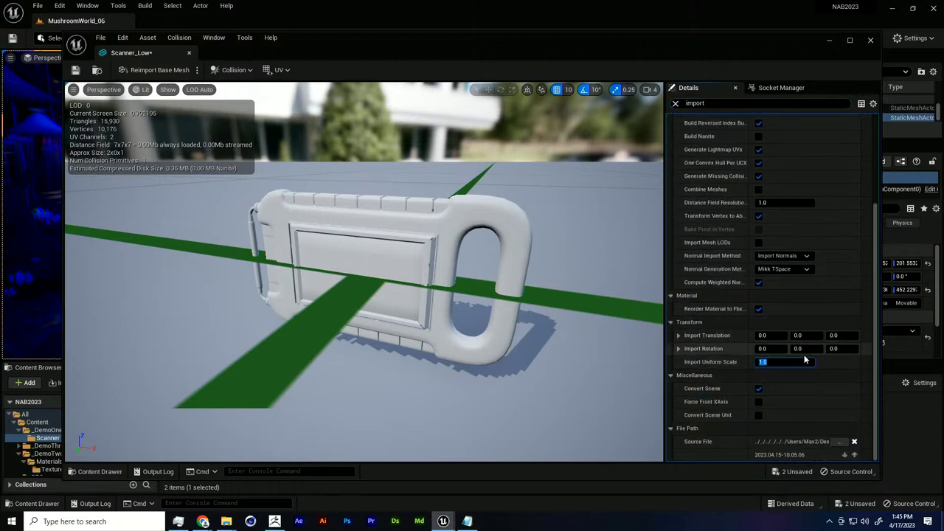
text(3)
key(Return)
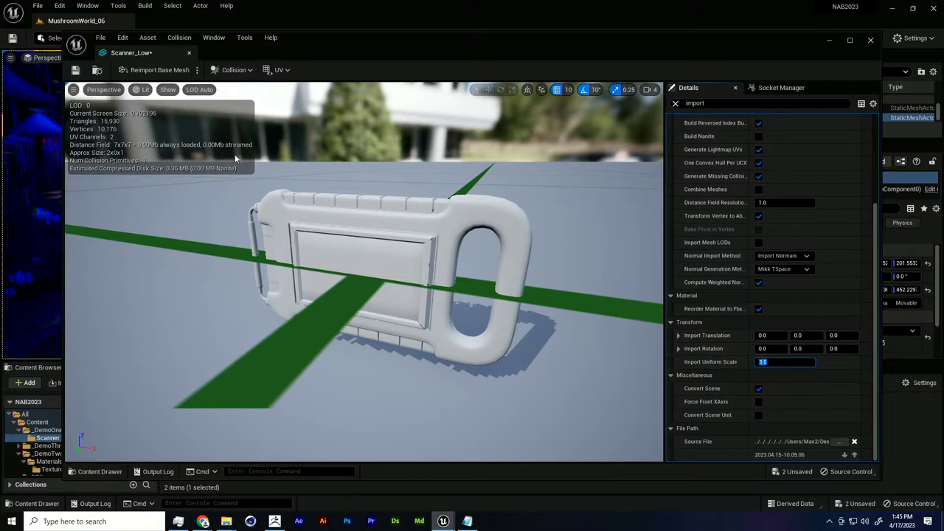
click(153, 70)
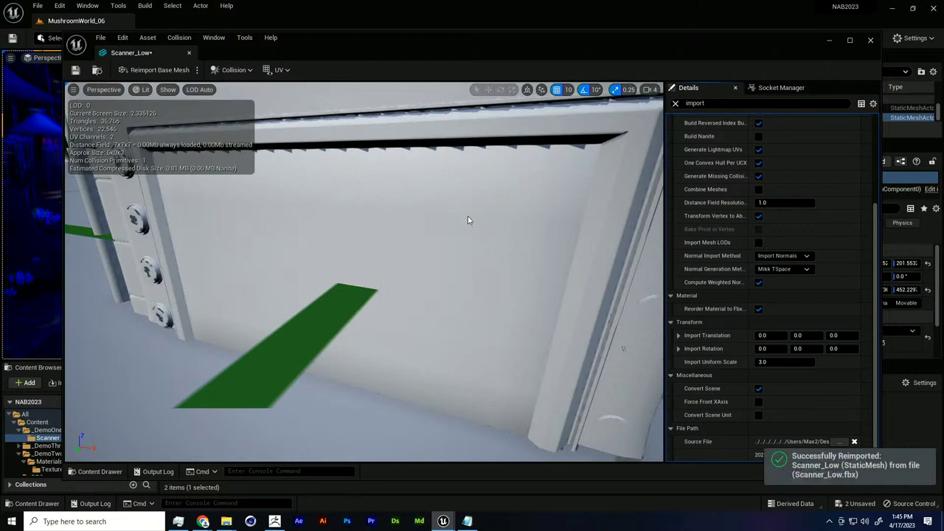
Inspect the rescaled scanner from several angles and dock its static mesh editor into the main editor window.
alt+right_drag(469, 219, 469, 293)
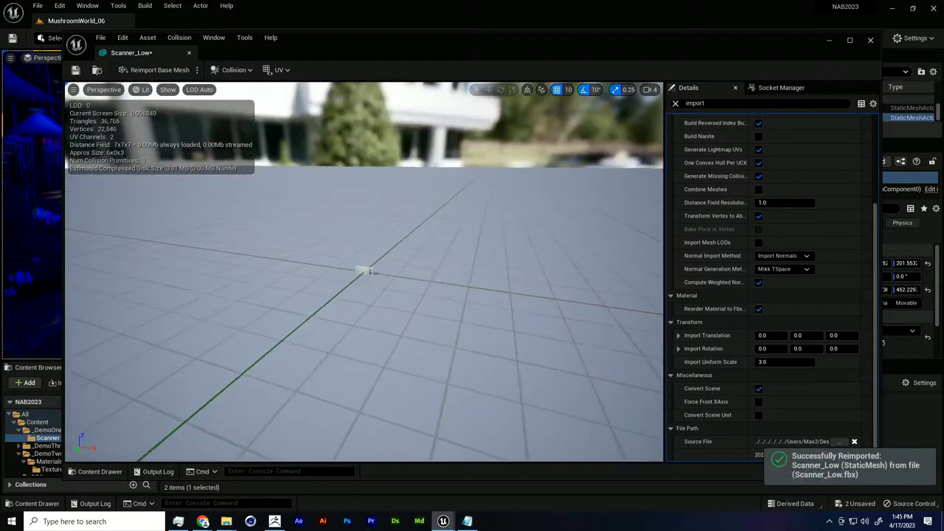
alt+right_drag(467, 229, 468, 199)
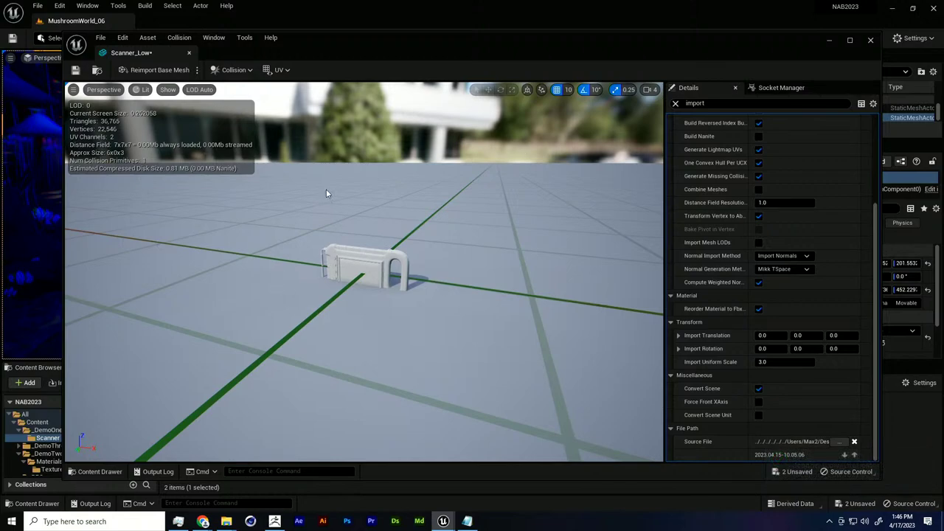
alt+drag(326, 189, 384, 174)
alt+right_drag(364, 246, 364, 187)
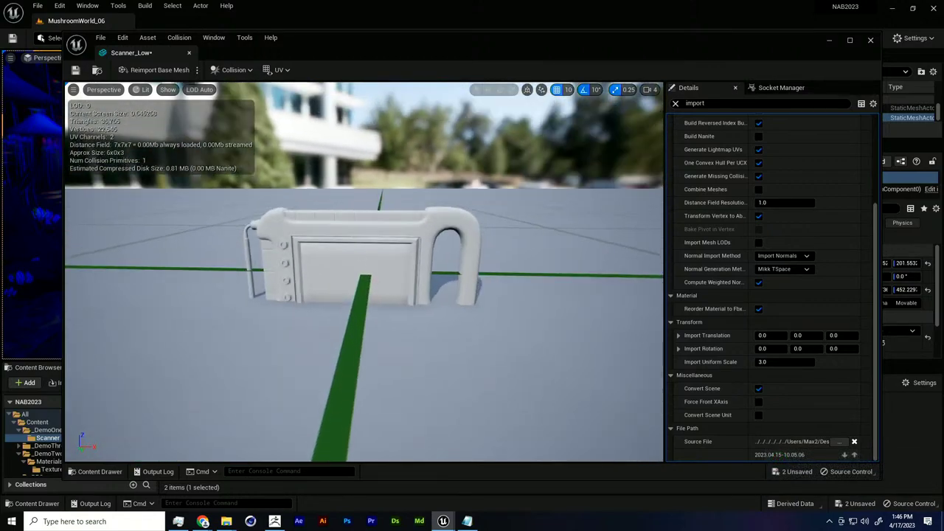
drag(434, 242, 434, 242)
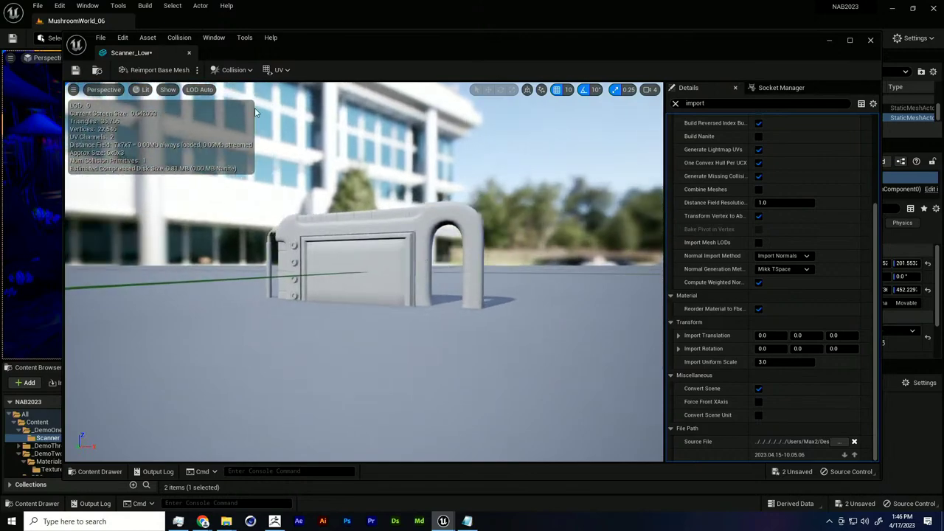
drag(144, 56, 221, 21)
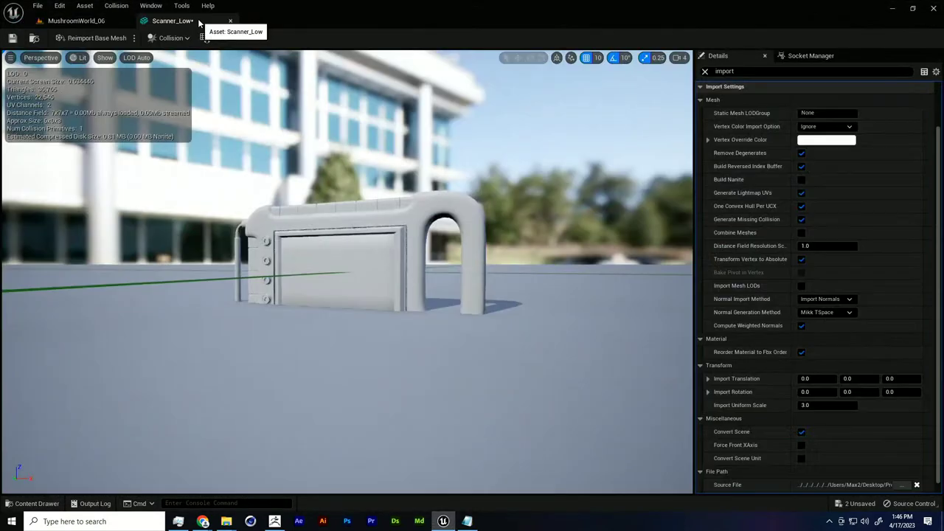
Place the Scanner_Low mesh on the ground path in the MushroomWorld_06 level and raise it to a Z location of 300.
click(77, 21)
right_drag(274, 211, 335, 253)
scroll(313, 283, up, 1)
drag(182, 436, 279, 325)
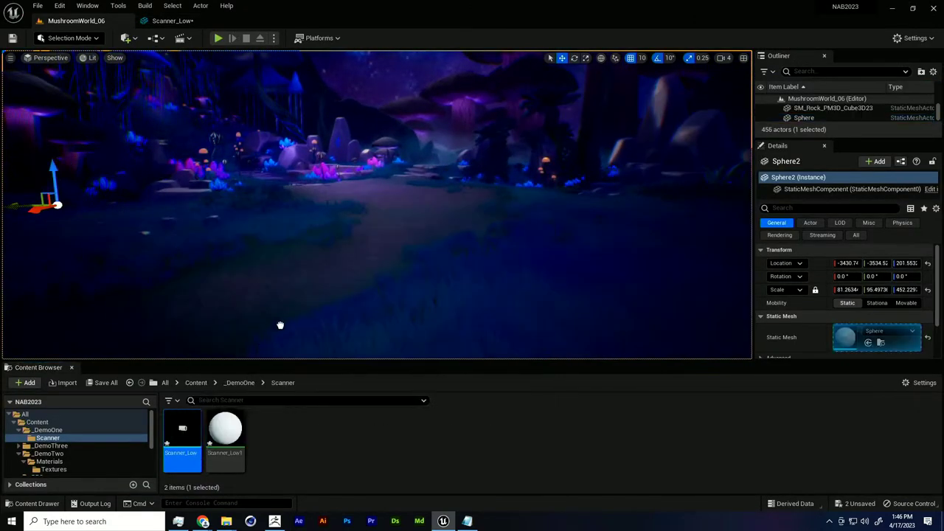
drag(382, 245, 392, 250)
key(f)
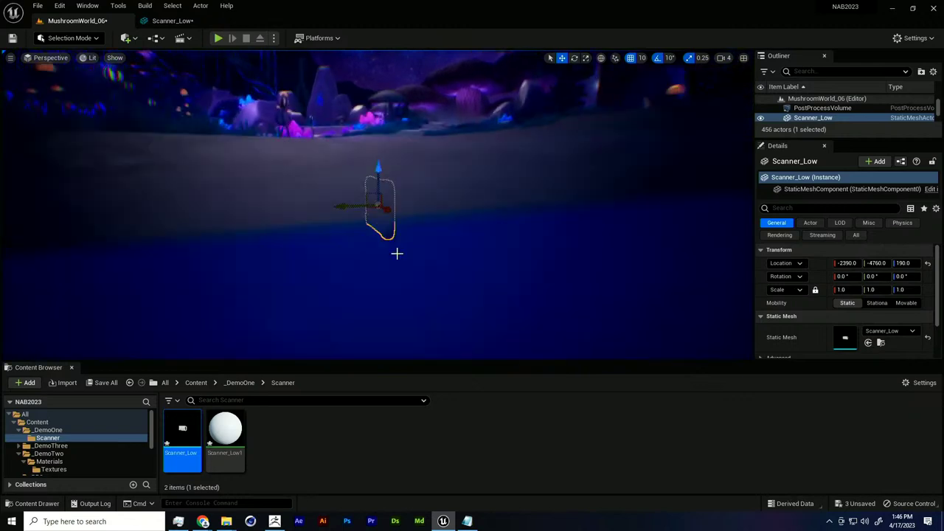
shift+drag(374, 172, 374, 132)
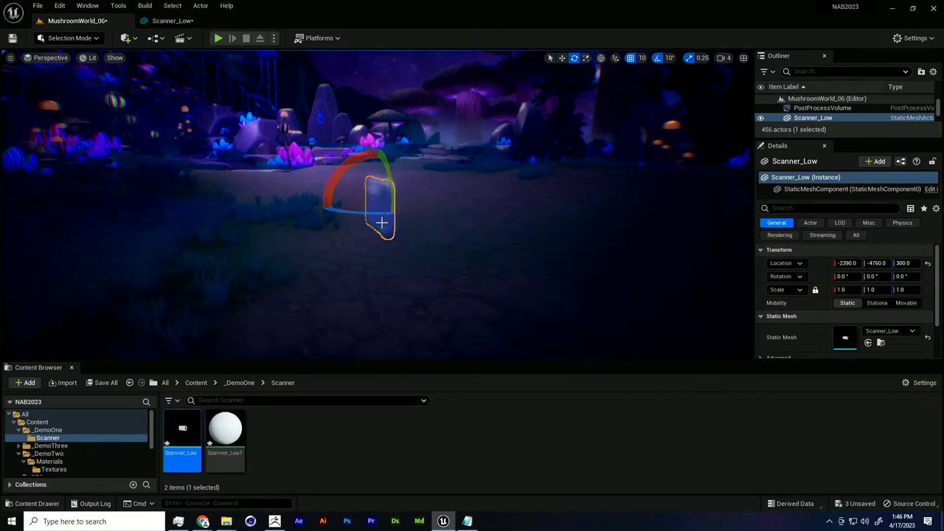
Rotate the placed Scanner_Low actor to about -90° around its Z axis and frame it in the level view.
key(w)
key(e)
key(w)
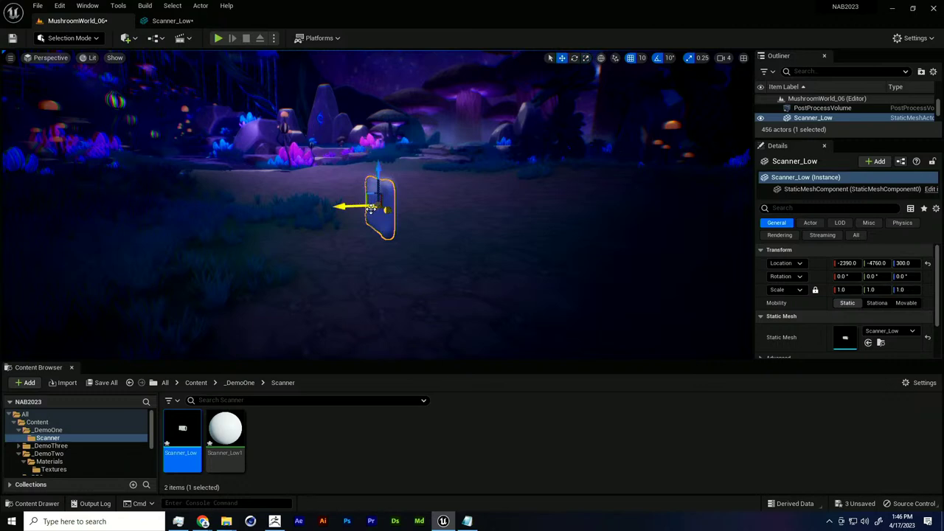
key(e)
drag(346, 208, 431, 210)
drag(308, 221, 290, 234)
click(309, 222)
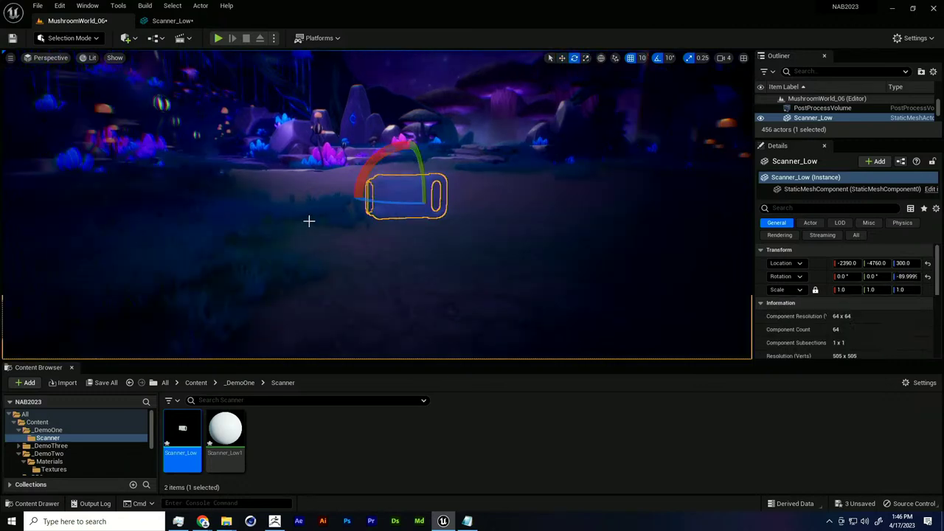
drag(366, 235, 395, 220)
right_click(416, 204)
right_drag(383, 206, 610, 190)
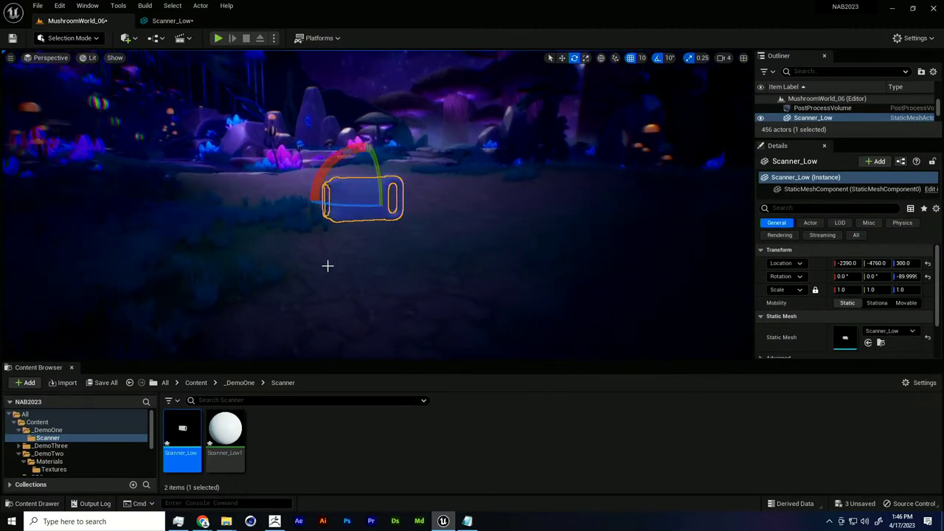
mouse_move(371, 266)
alt+right_down()
mouse_move(398, 266)
mouse_move(380, 266)
alt+right_up()
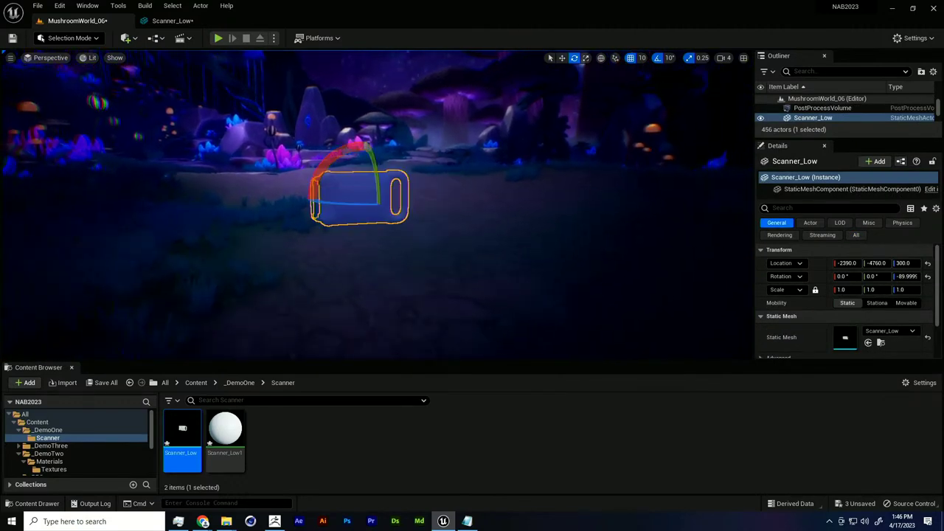
Open the Scanner_Low1 material and delete the node feeding its output from the graph.
double_click(225, 431)
drag(442, 278, 418, 192)
key(Delete)
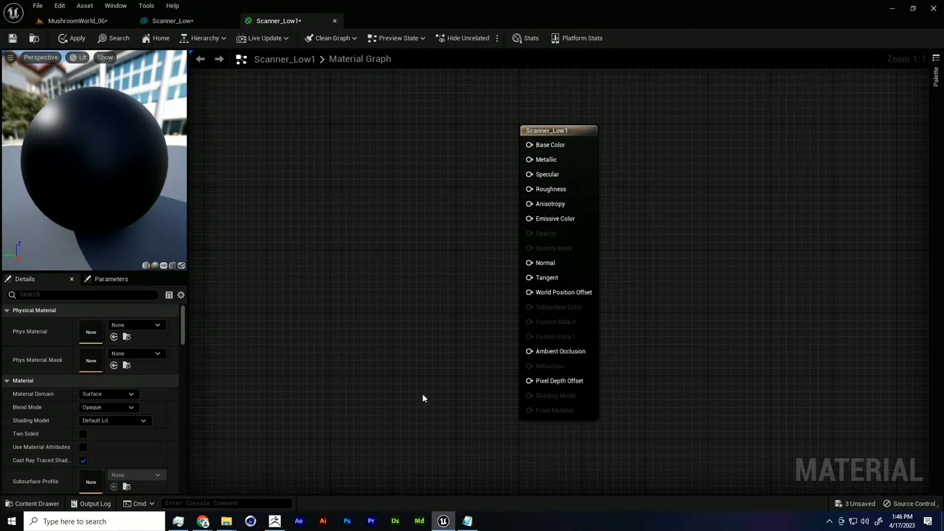
Import the seven Scanner_Low texture maps from the 01_BasicMaterial folder into the project's Scanner content folder.
click(87, 21)
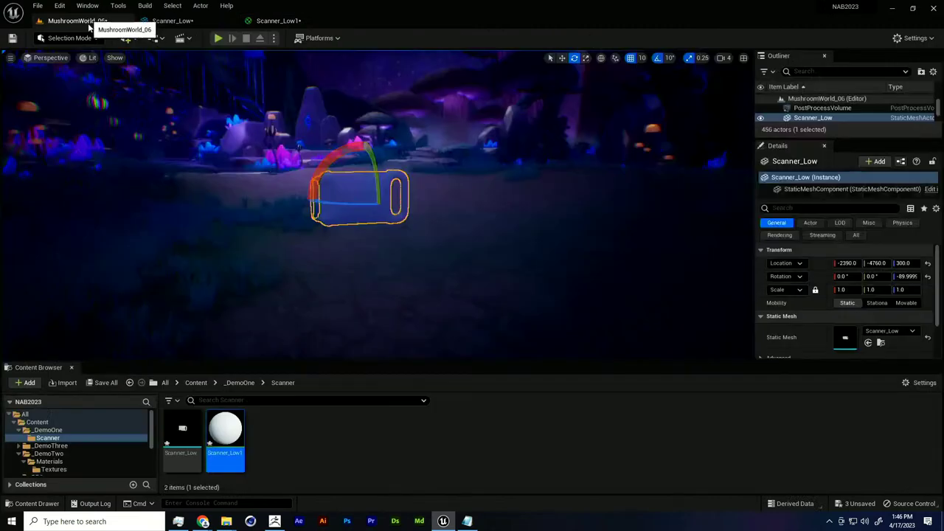
mouse_move(229, 521)
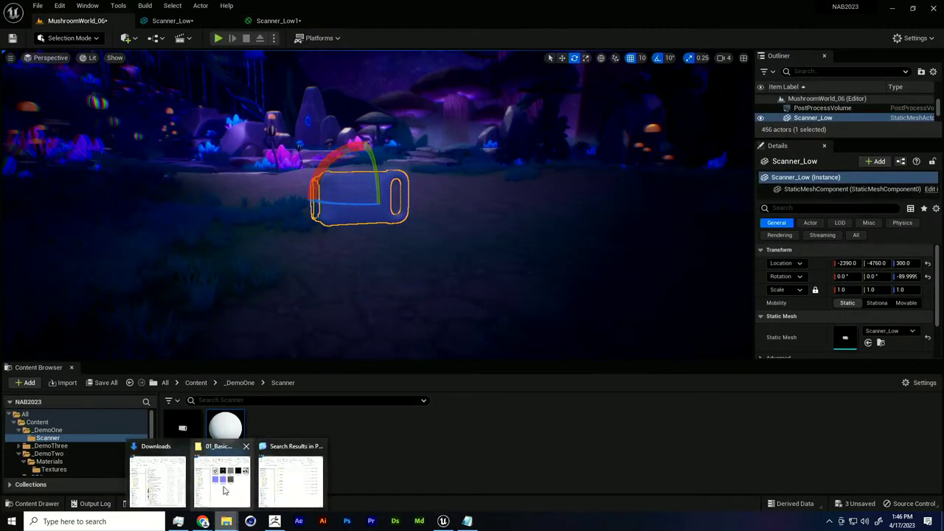
click(223, 480)
click(628, 193)
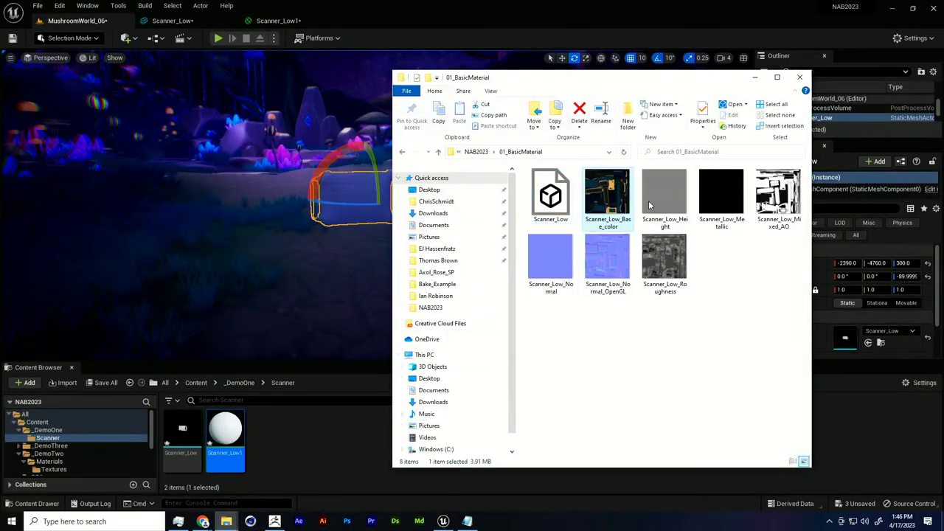
shift+click(670, 259)
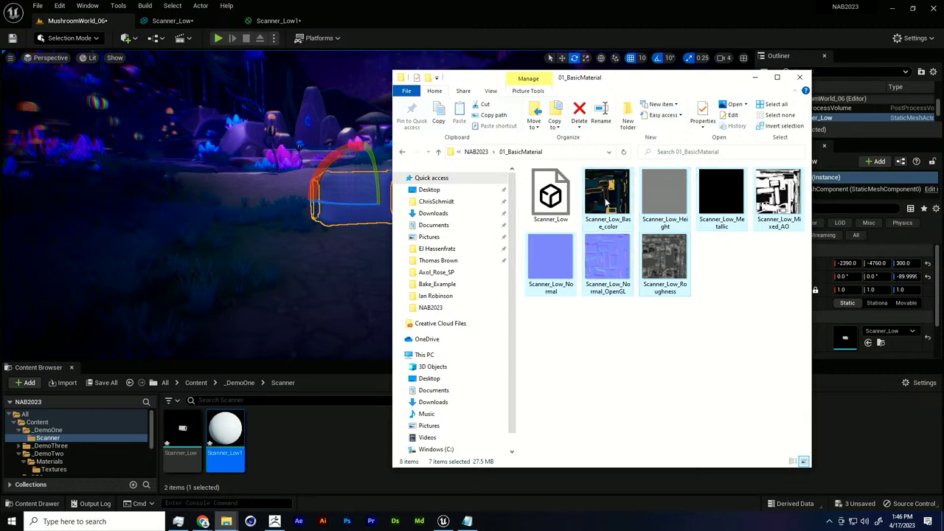
drag(604, 203, 348, 440)
click(380, 493)
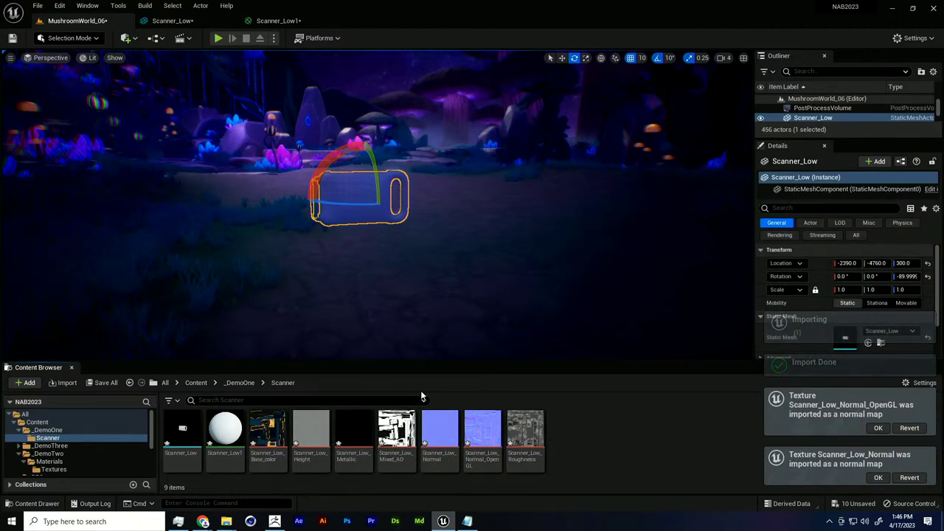
Float the Scanner_Low1 material editor as an enlarged separate window over the level, keeping the imported textures accessible below it.
drag(283, 20, 305, 95)
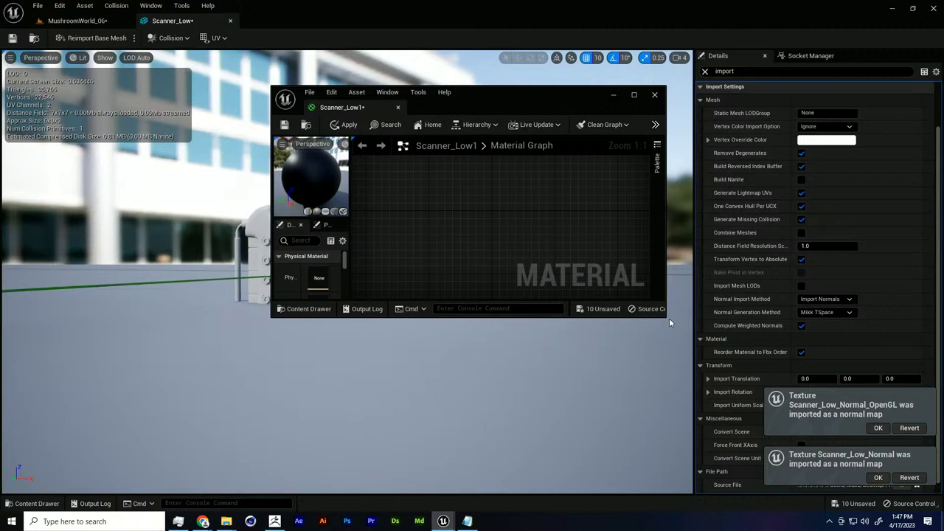
right_drag(649, 318, 513, 246)
click(99, 24)
click(100, 22)
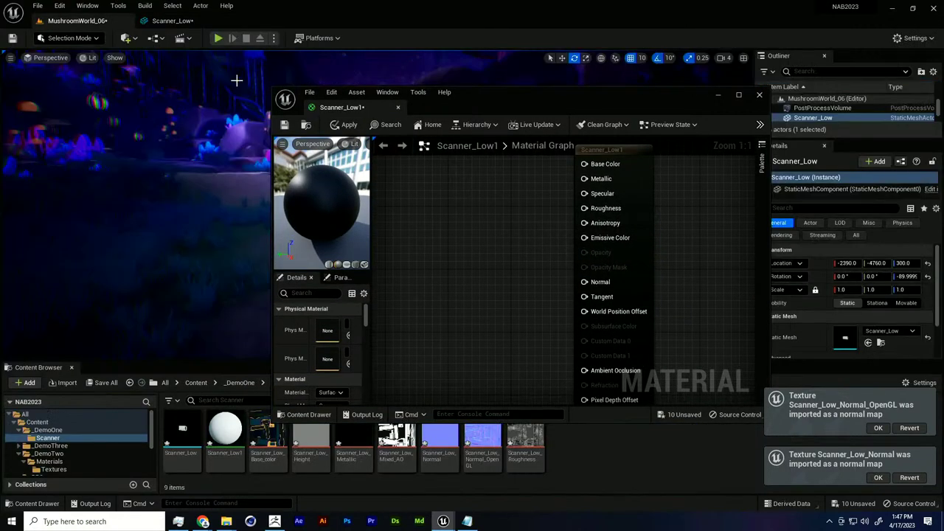
drag(280, 95, 85, 29)
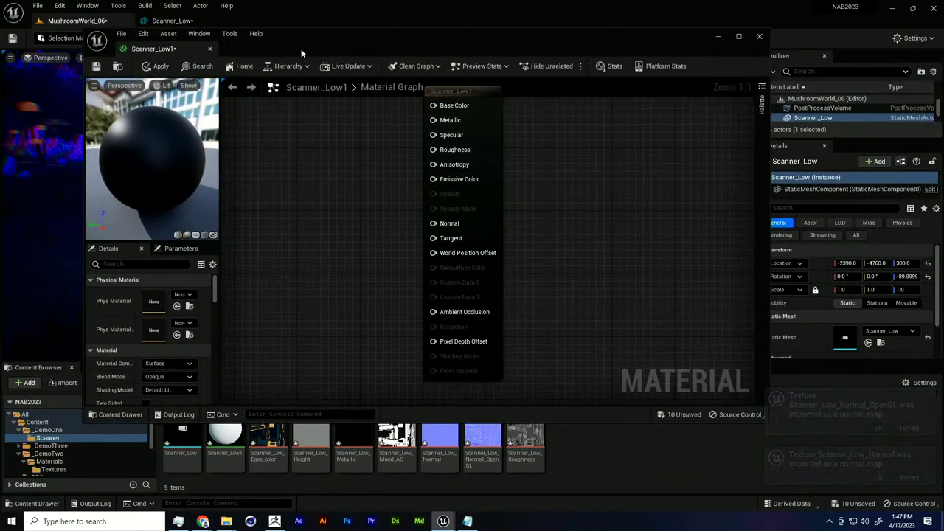
drag(300, 49, 352, 32)
drag(515, 120, 526, 147)
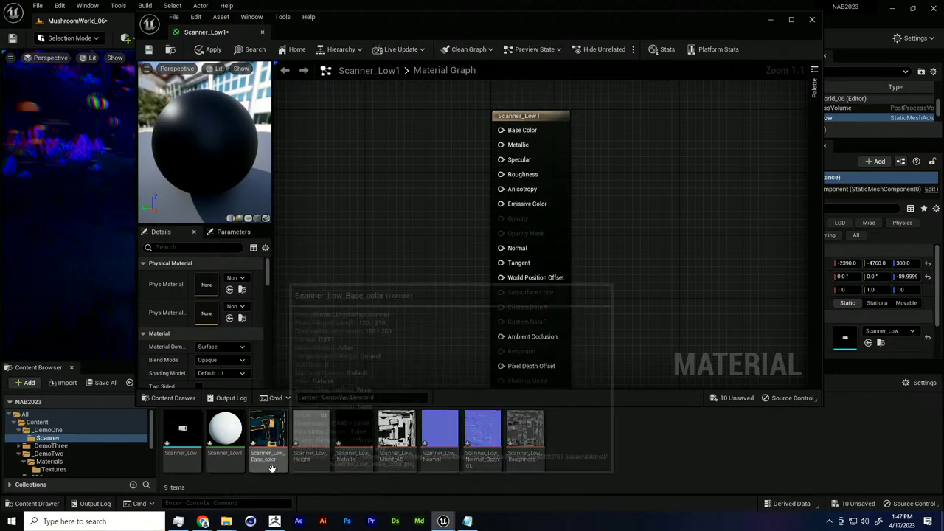
Add the Scanner_Low_Base_color texture to the material graph and connect its RGB output to Base Color.
drag(264, 467, 333, 115)
drag(384, 205, 338, 185)
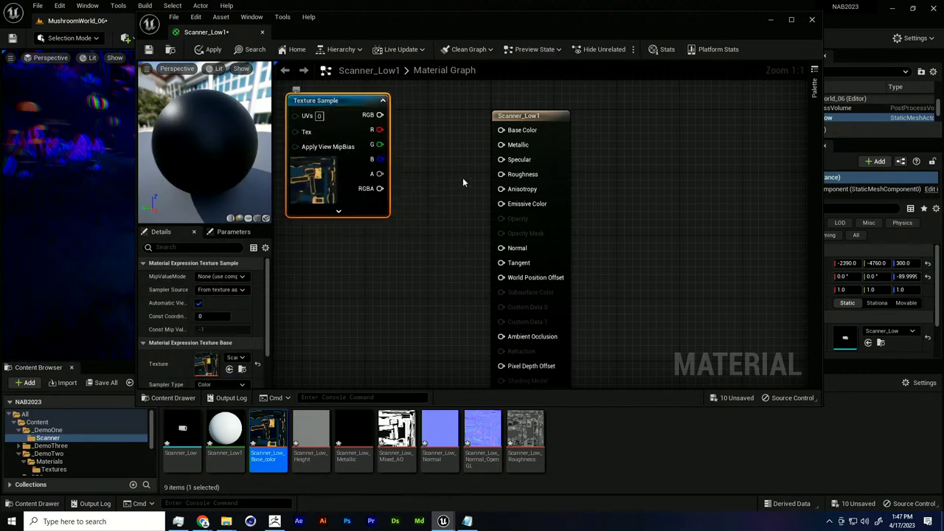
right_drag(420, 223, 472, 269)
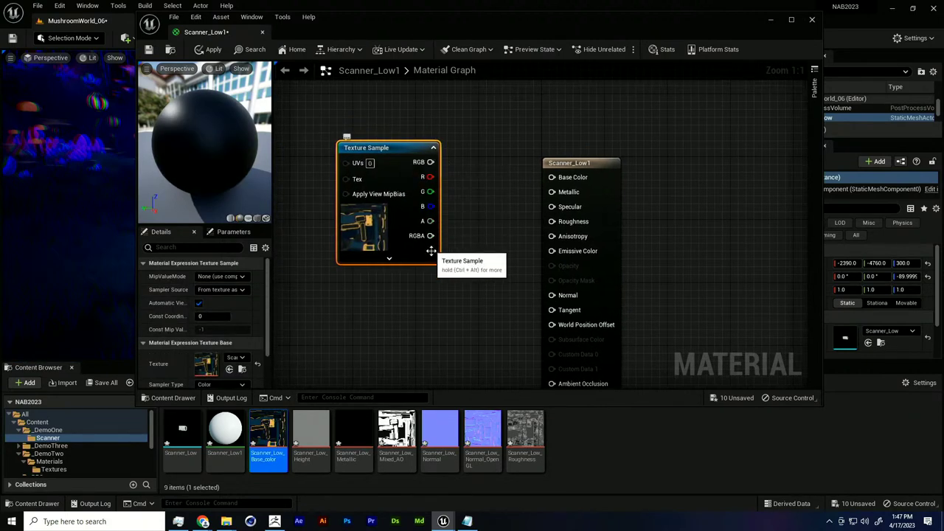
drag(428, 162, 593, 157)
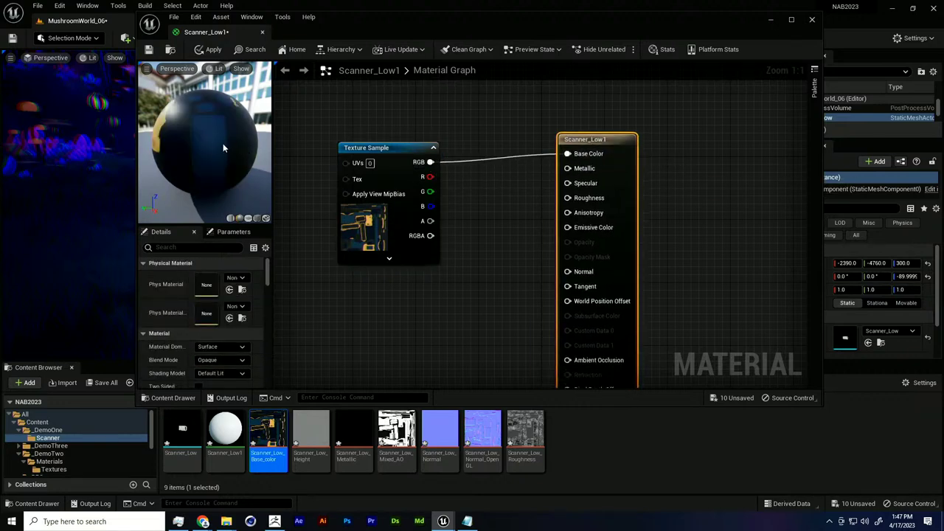
mouse_move(223, 148)
mouse_down()
mouse_move(248, 155)
mouse_move(210, 140)
mouse_up()
click(346, 164)
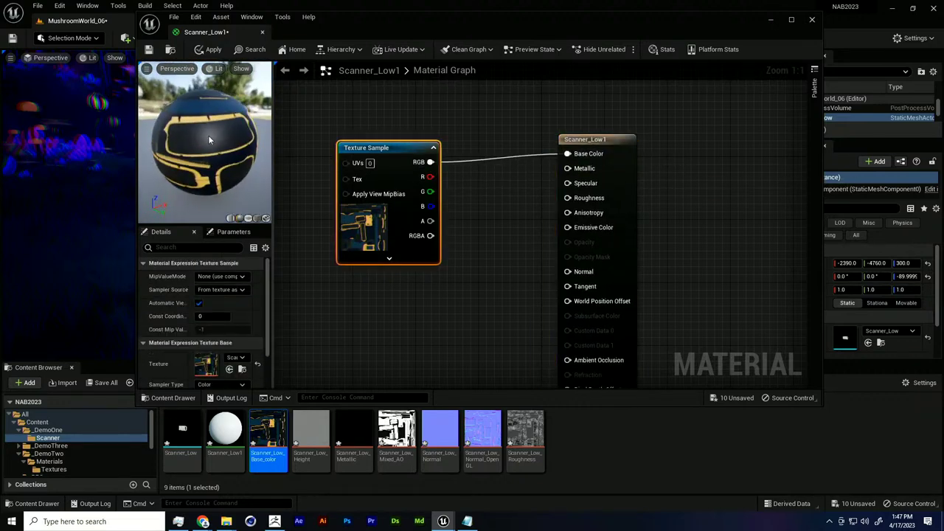
Use the Scanner_Low mesh as the material's preview mesh and view its base colour up close.
drag(301, 35, 358, 40)
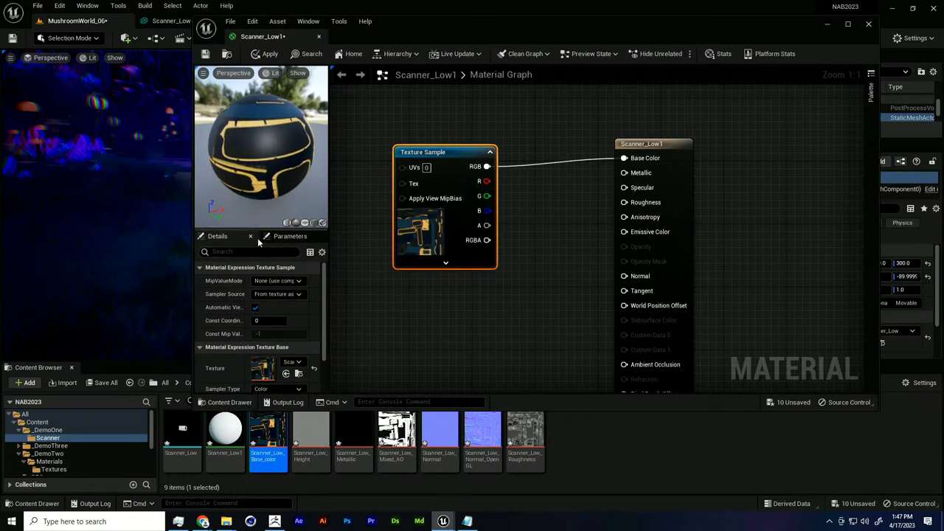
click(182, 433)
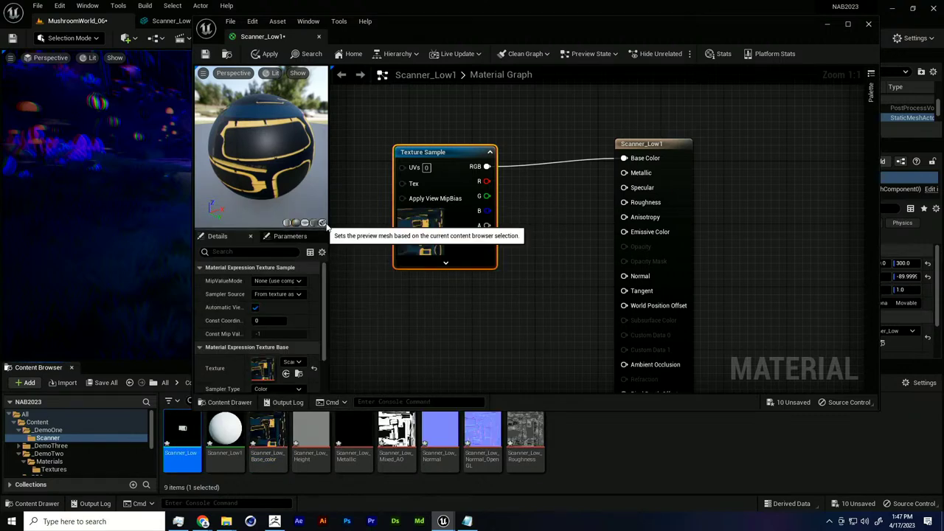
click(321, 223)
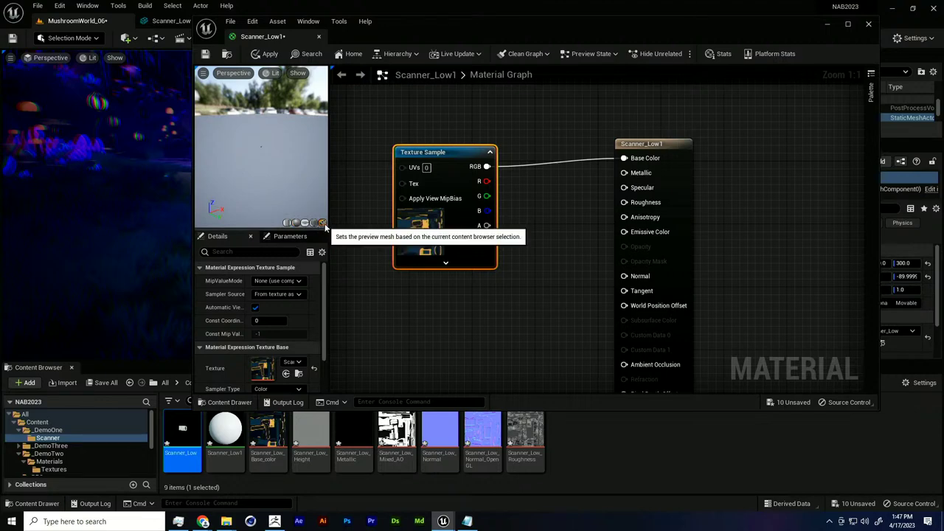
scroll(256, 177, up, 5)
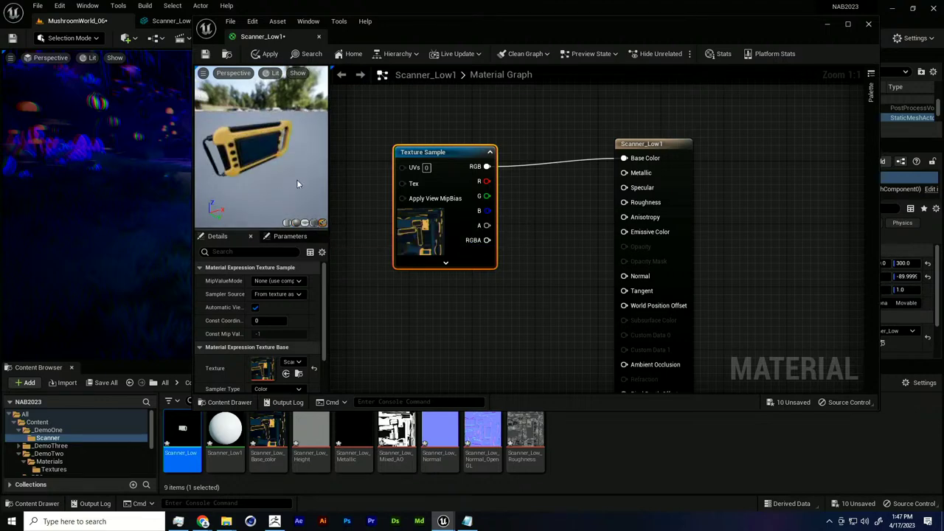
drag(296, 179, 252, 181)
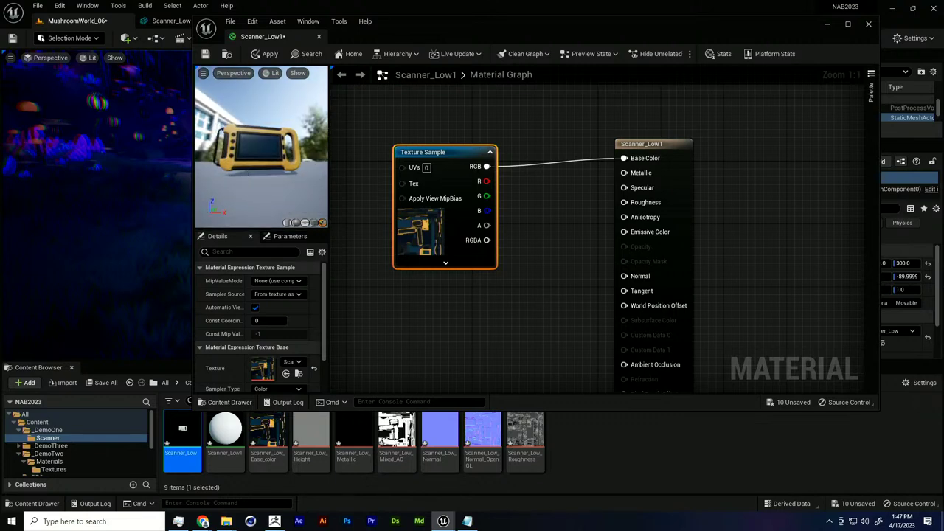
drag(261, 147, 283, 165)
click(370, 380)
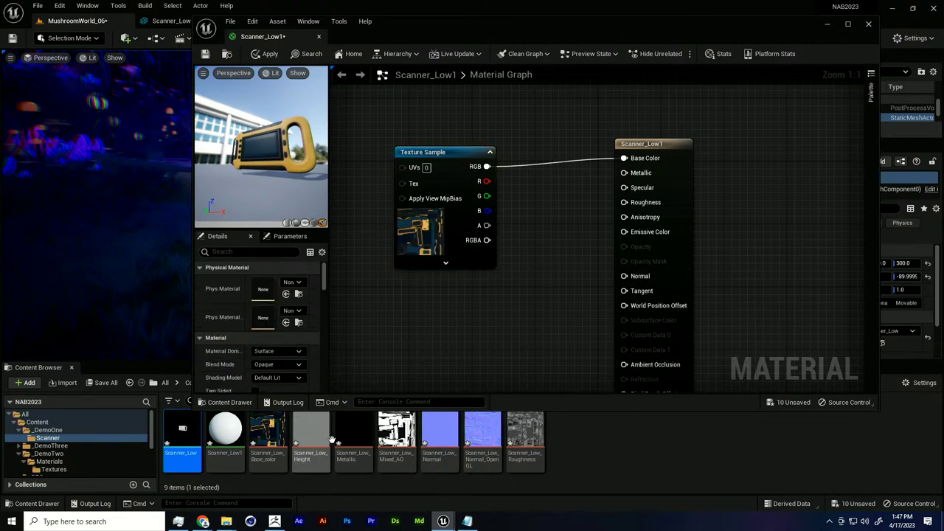
Add the Scanner_Low_Metallic texture below the base colour sample and connect its RGB output to Metallic.
click(357, 438)
drag(357, 437, 431, 285)
drag(487, 292, 624, 172)
Add the Scanner_Low_Roughness texture below the metallic sample and connect its RGB output to Roughness.
right_drag(554, 290, 540, 214)
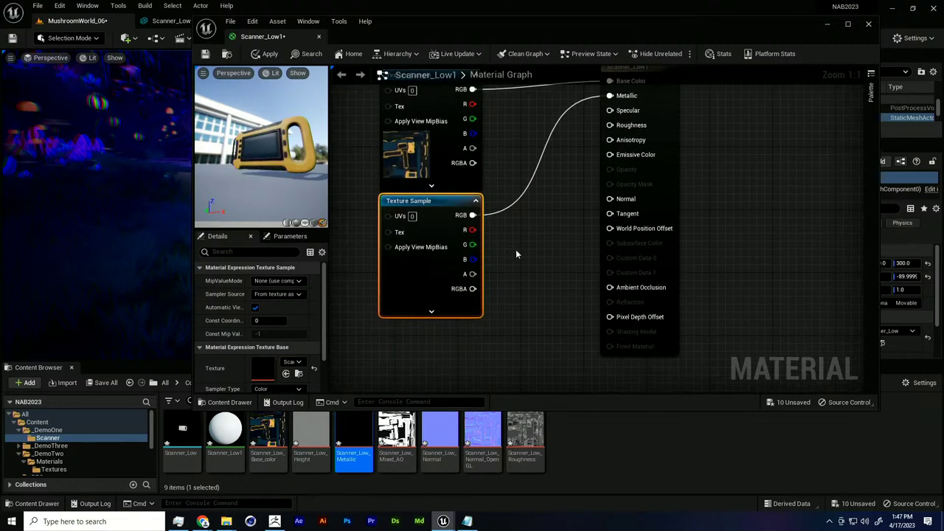
drag(525, 431, 446, 376)
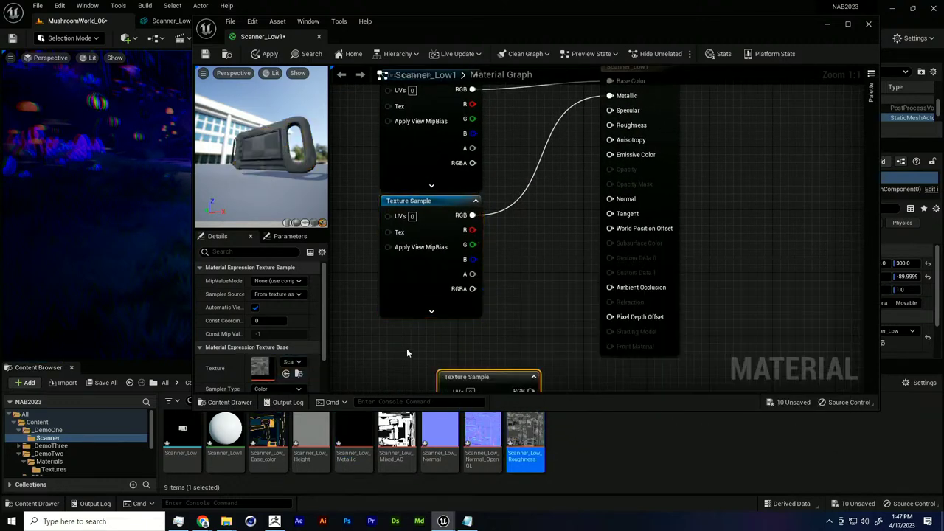
scroll(441, 346, down, 4)
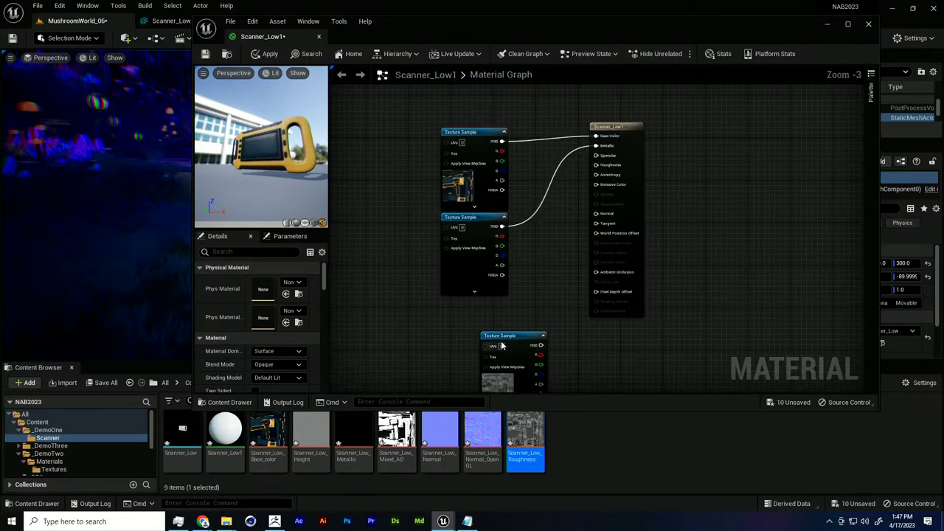
drag(508, 331, 608, 166)
drag(485, 307, 479, 302)
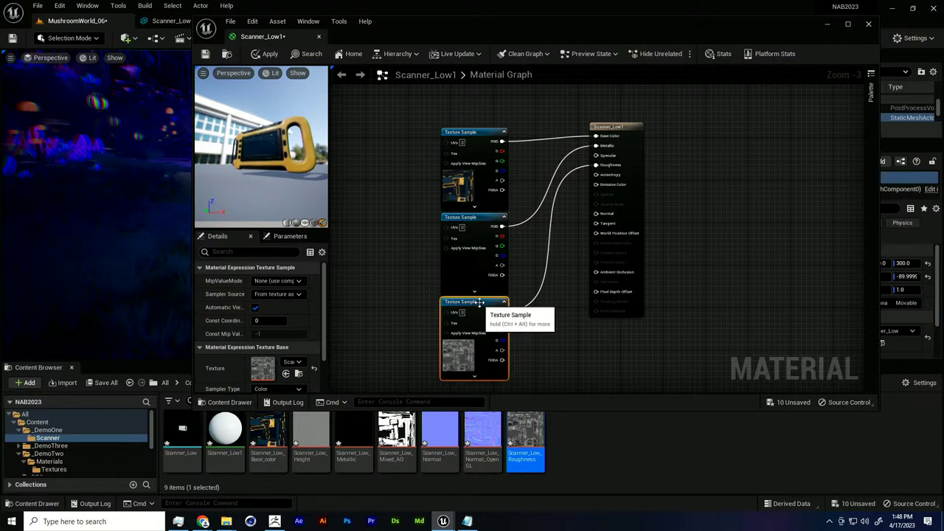
Add the Scanner_Low_Normal_OpenGL texture below the roughness sample and connect its RGB output to Normal.
click(526, 342)
drag(480, 441, 556, 362)
right_drag(541, 351, 555, 325)
drag(580, 340, 648, 237)
click(628, 189)
drag(610, 187, 516, 369)
scroll(512, 372, up, 3)
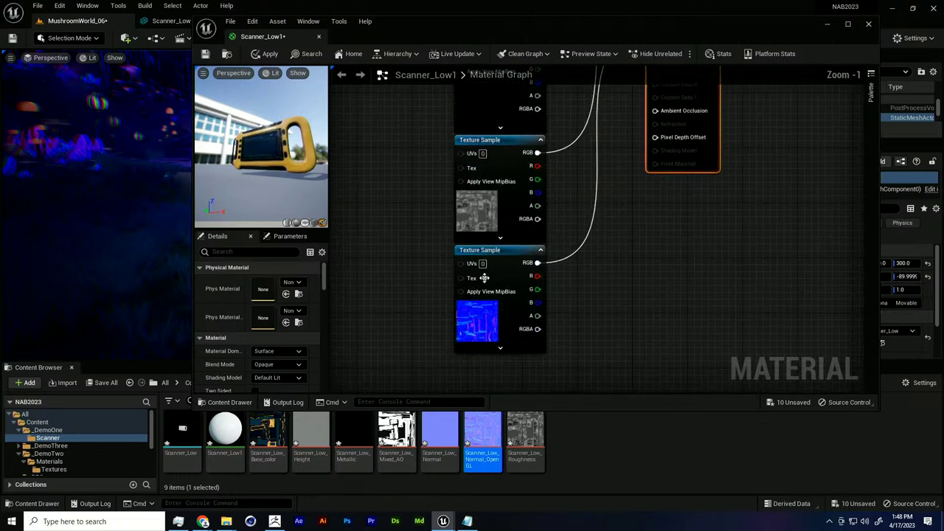
Check the finished material on its preview mesh, apply it, and assign Scanner_Low1 to the scanner in the level.
drag(301, 186, 267, 174)
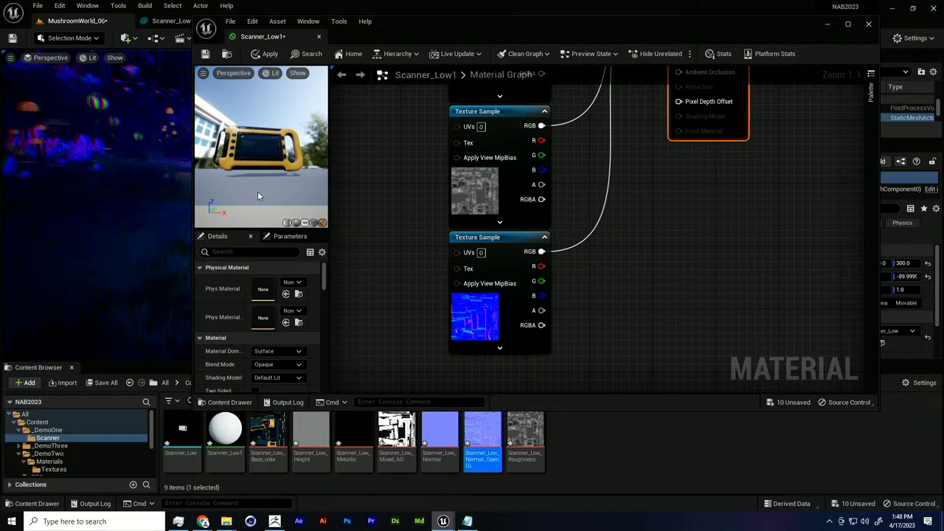
drag(269, 191, 263, 172)
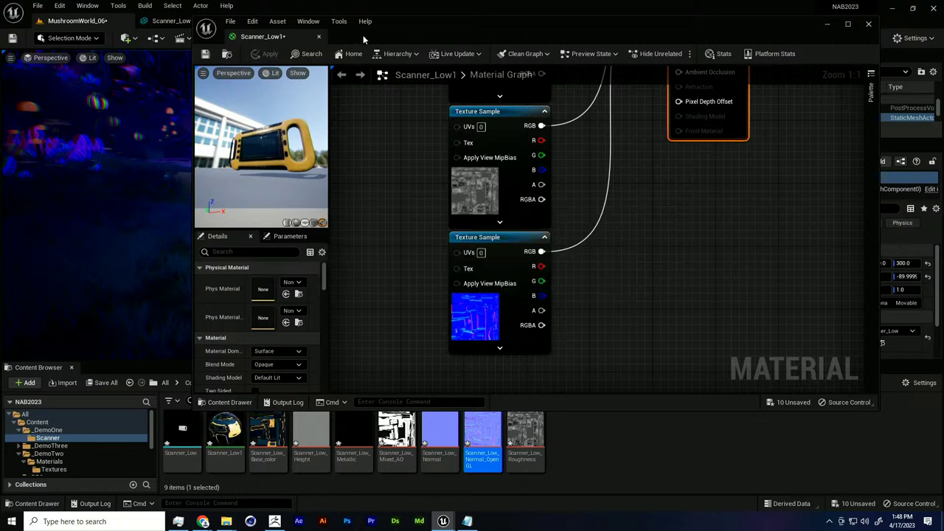
drag(362, 34, 611, 104)
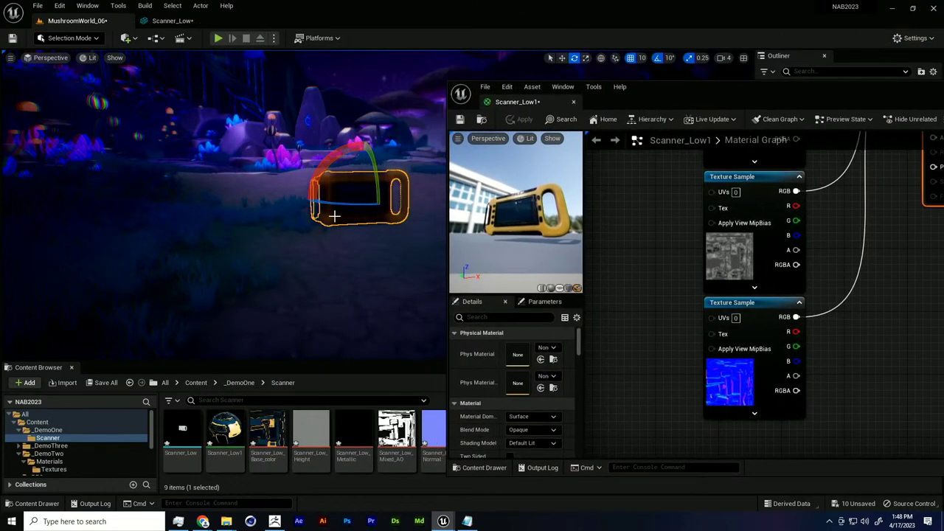
drag(225, 431, 358, 217)
alt+drag(349, 277, 572, 159)
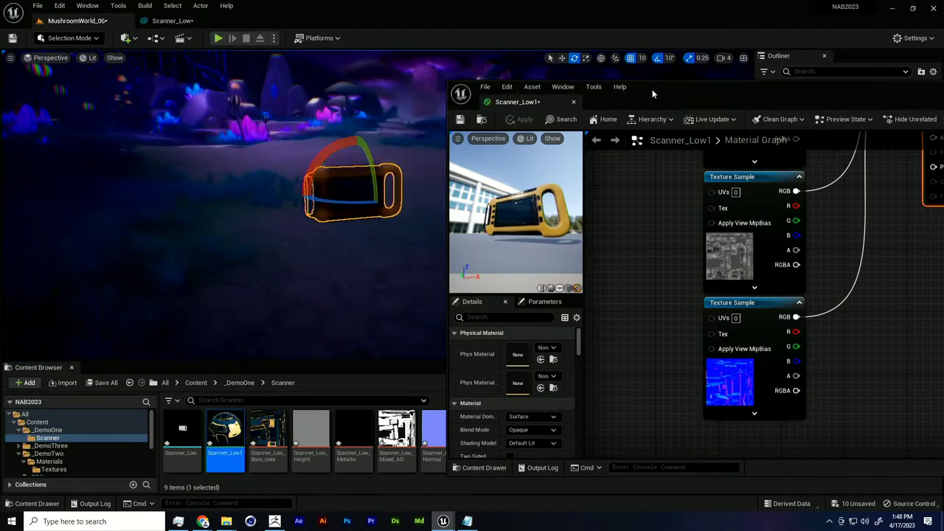
Dock the Scanner_Low1 material editor back into the main window and return to the MushroomWorld_06 level to view the scanner.
drag(587, 93, 354, 22)
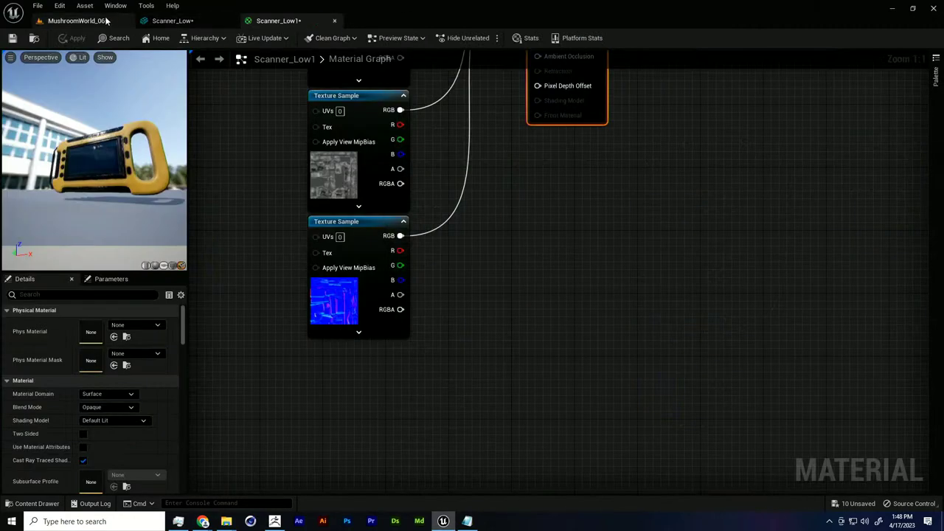
click(105, 21)
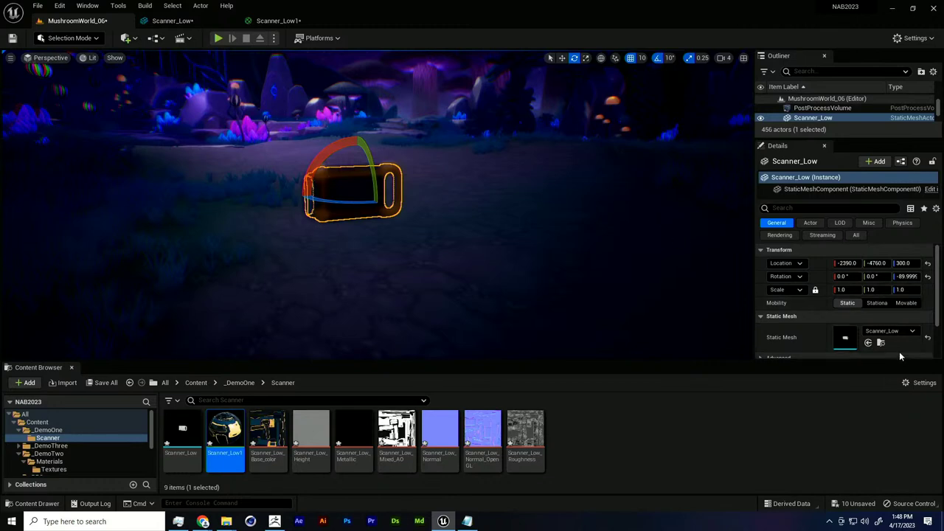
scroll(853, 330, down, 2)
alt+drag(637, 318, 489, 308)
alt+right_drag(485, 297, 443, 296)
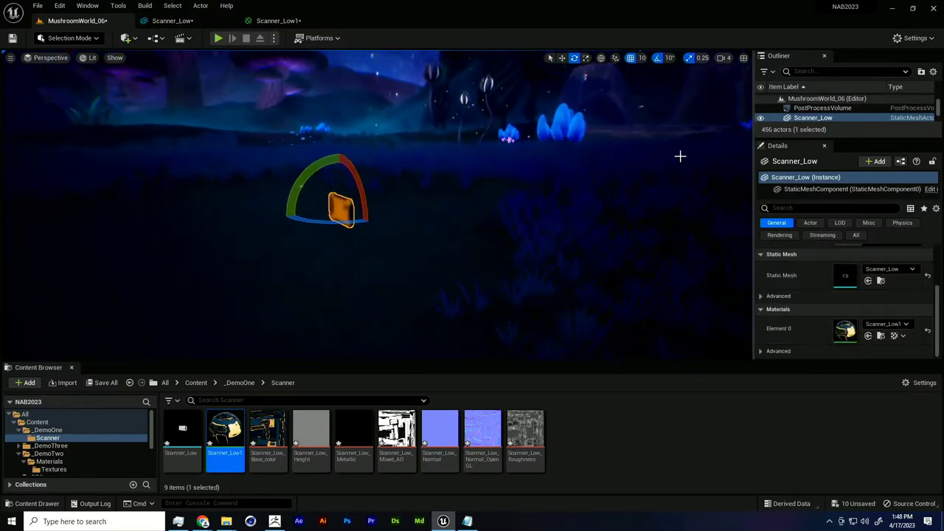
Filter the level's actors by "post" and hide the PostProcessVolume.
click(809, 71)
click(809, 71)
text(post)
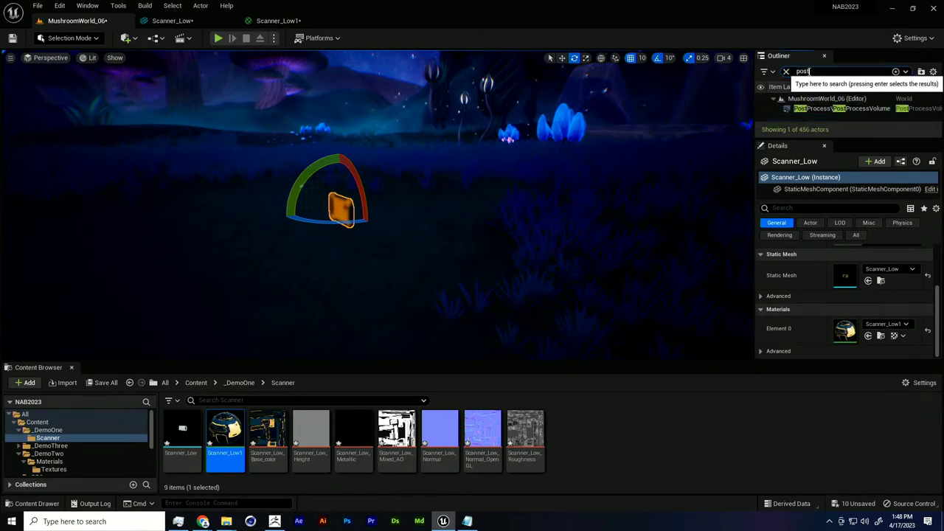
click(760, 108)
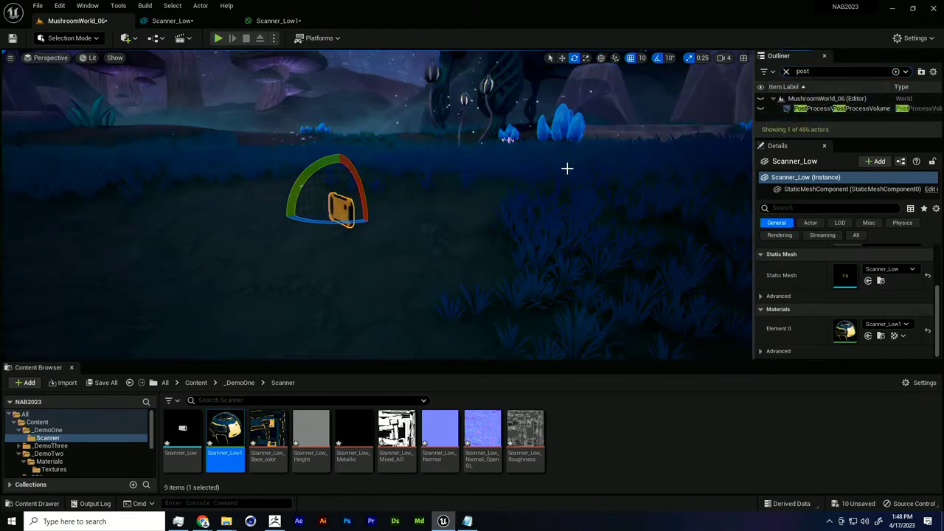
Frame the scanner in the level and examine its textured surface from several angles with the editor overlays hidden.
alt+drag(567, 169, 553, 166)
key(f)
key(g)
alt+drag(517, 209, 324, 210)
click(439, 213)
alt+drag(438, 214, 423, 217)
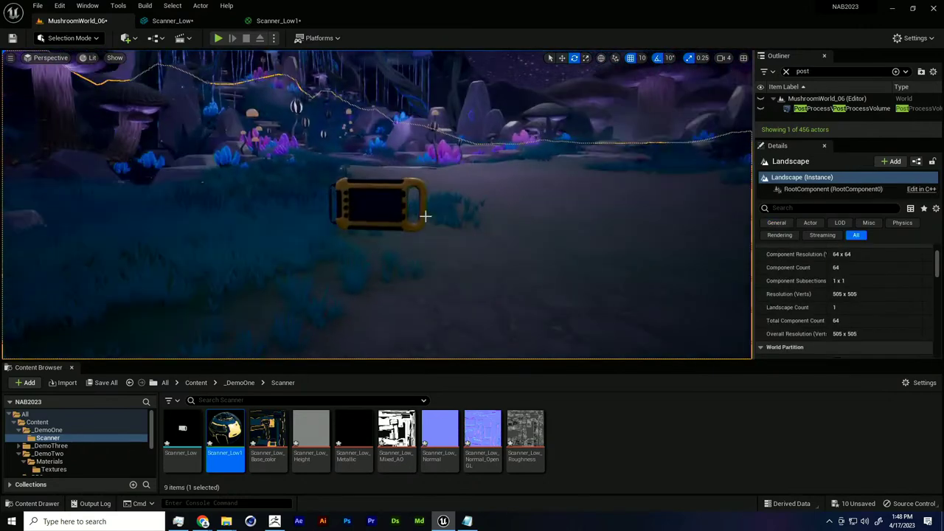
mouse_move(380, 209)
alt+right_down()
mouse_move(457, 208)
mouse_move(381, 209)
alt+right_up()
click(380, 209)
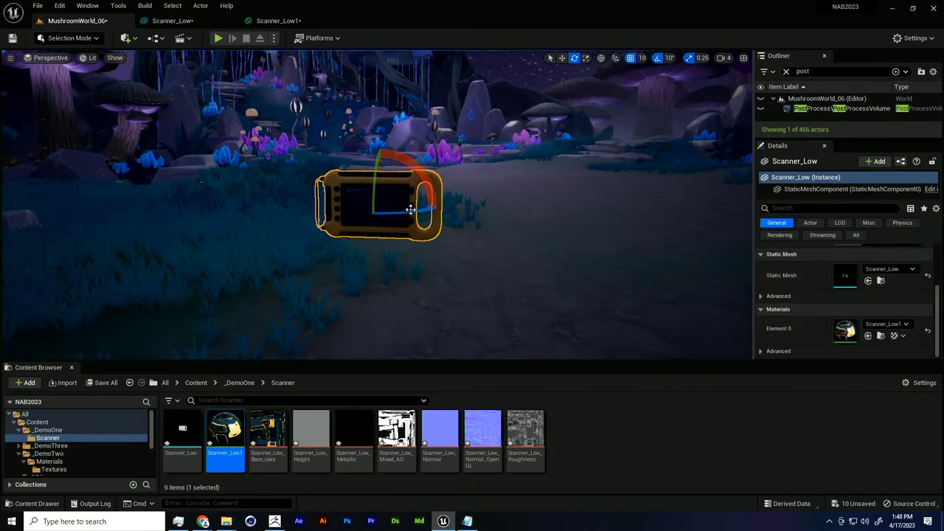
drag(373, 186, 372, 180)
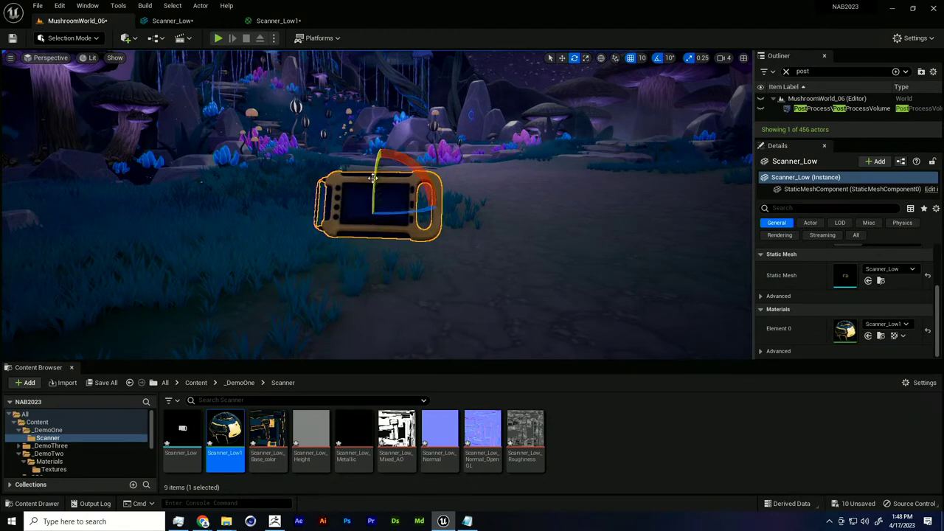
key(g)
key(g)
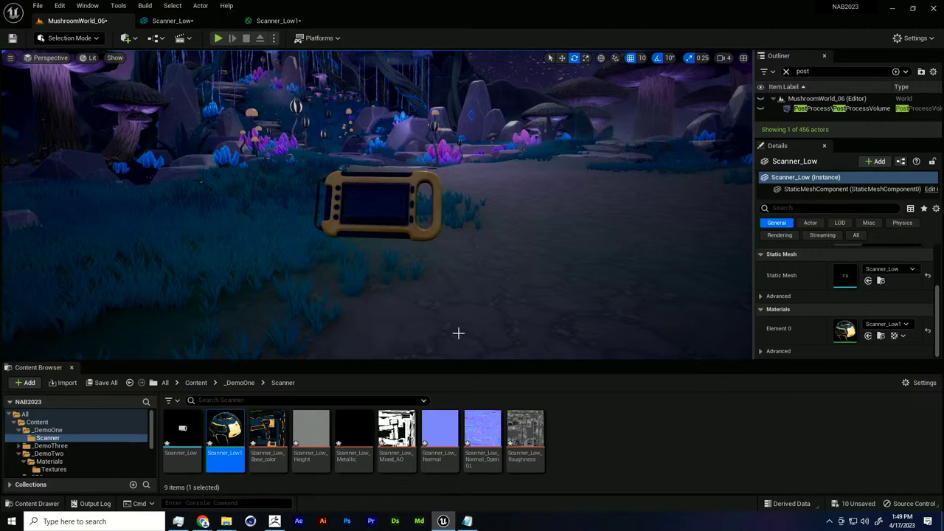
Turn off sRGB on the Scanner_Low_Roughness texture and save the texture.
double_click(536, 441)
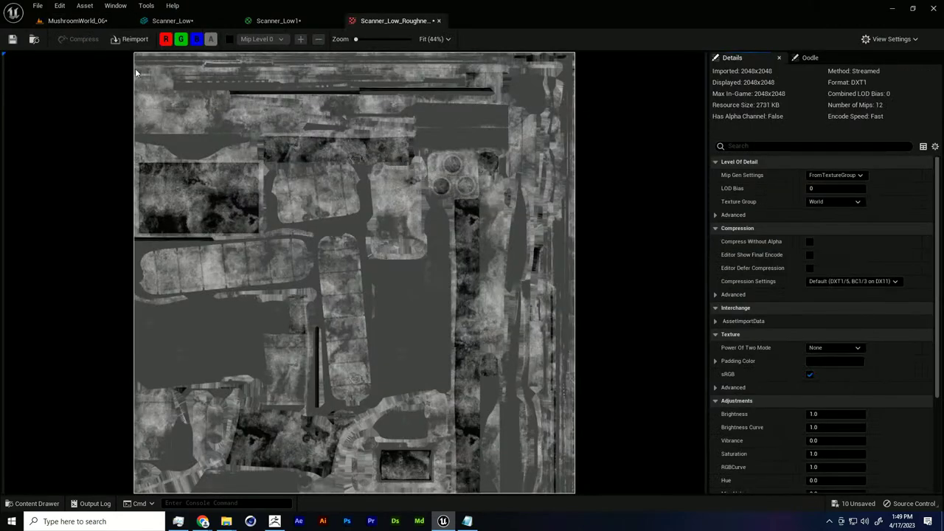
click(78, 21)
alt+drag(312, 169, 306, 130)
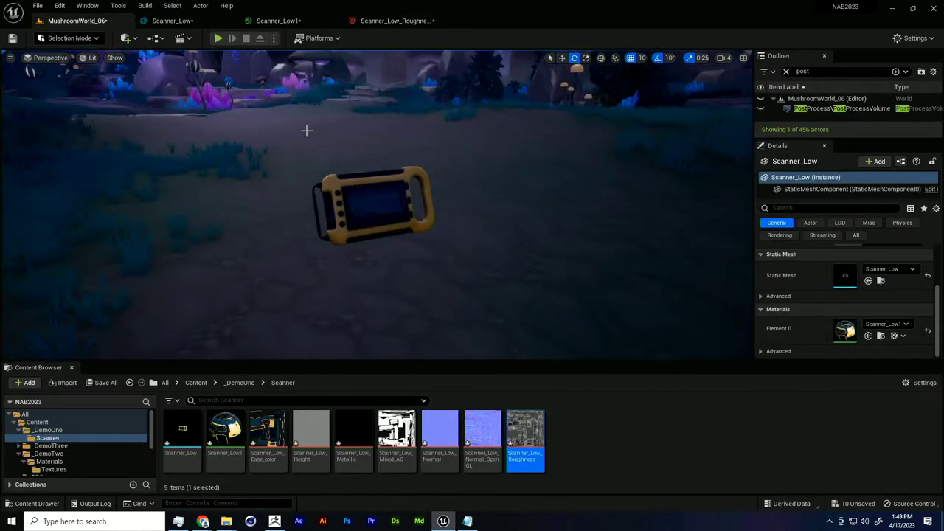
click(409, 23)
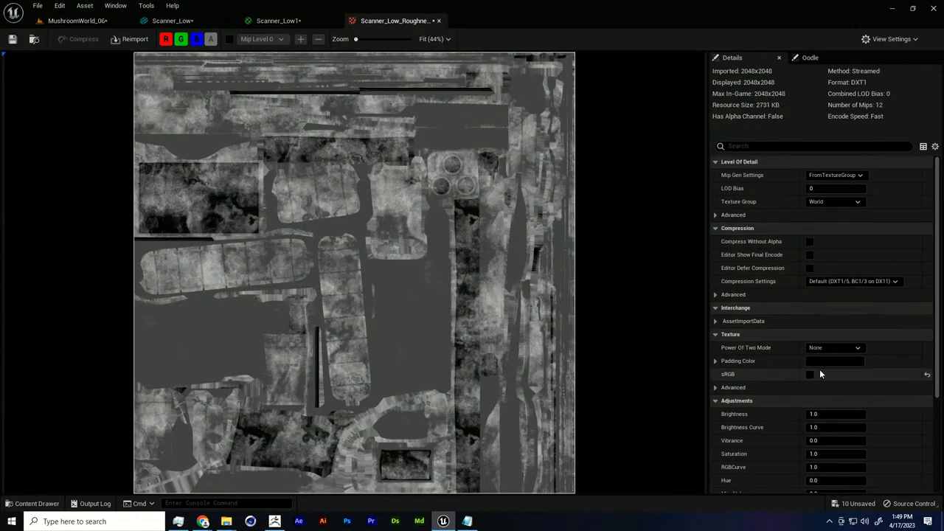
click(809, 374)
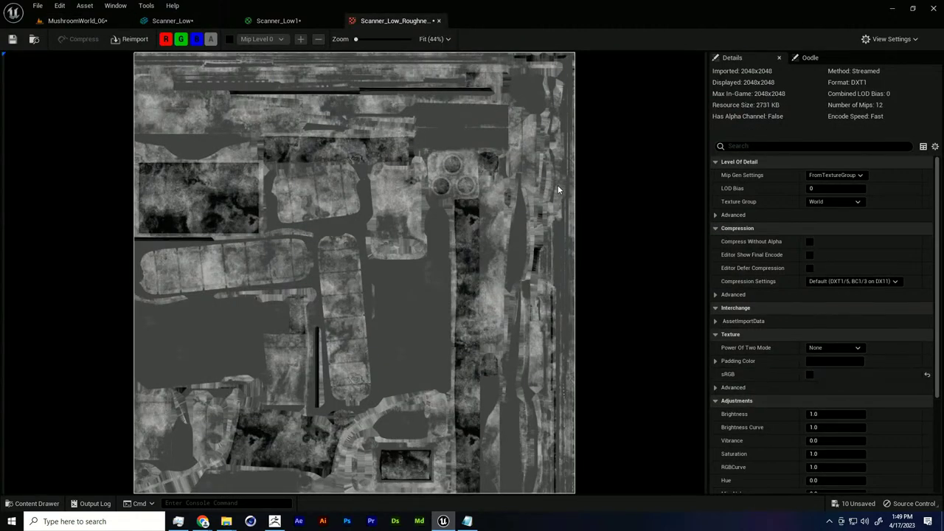
click(12, 39)
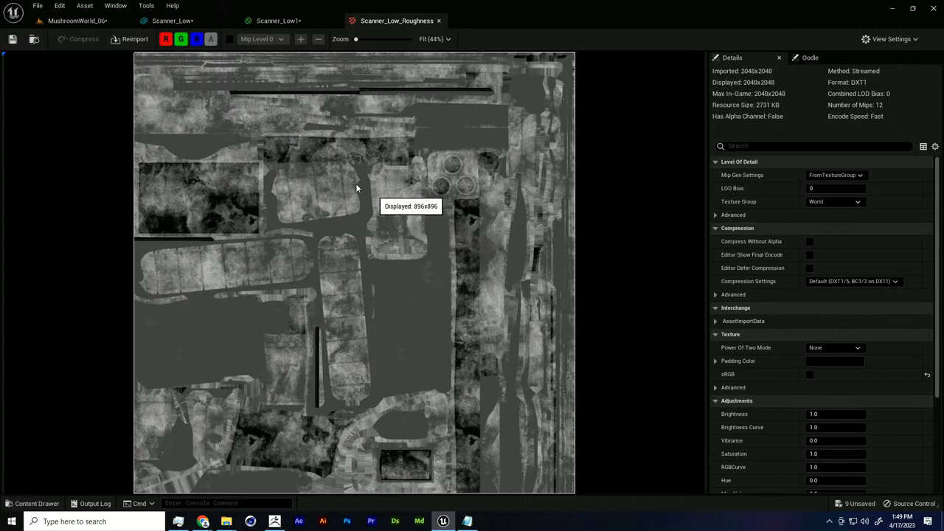
Check the scanner in the level, then clear the texture from the roughness Texture Sample in the Scanner_Low1 material.
click(66, 22)
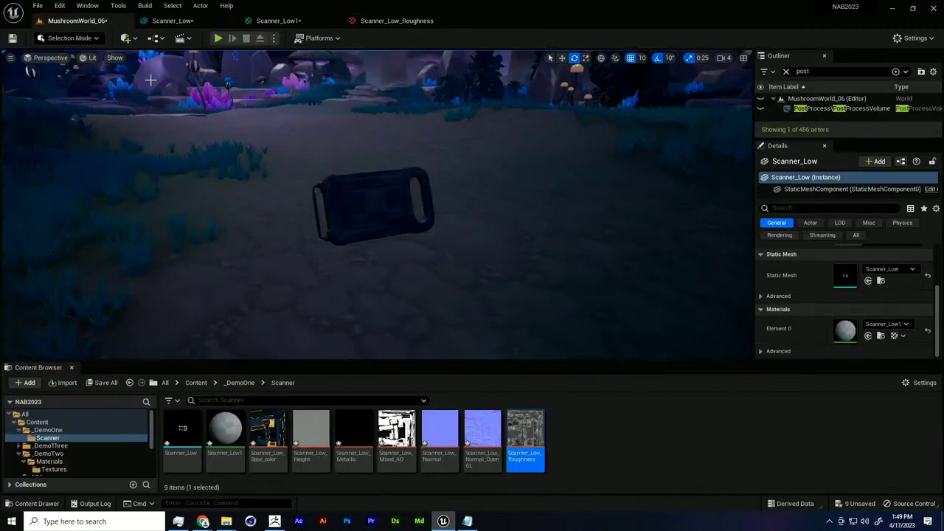
alt+drag(413, 233, 383, 239)
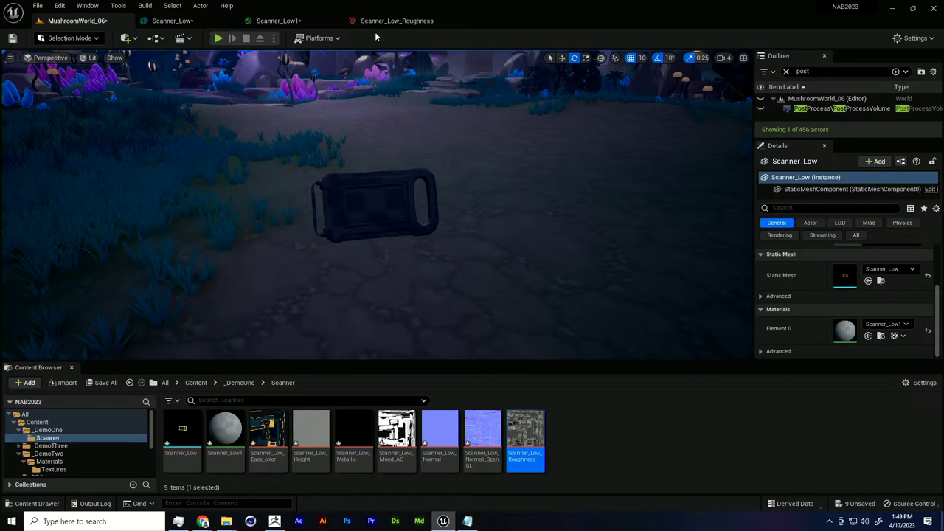
click(279, 21)
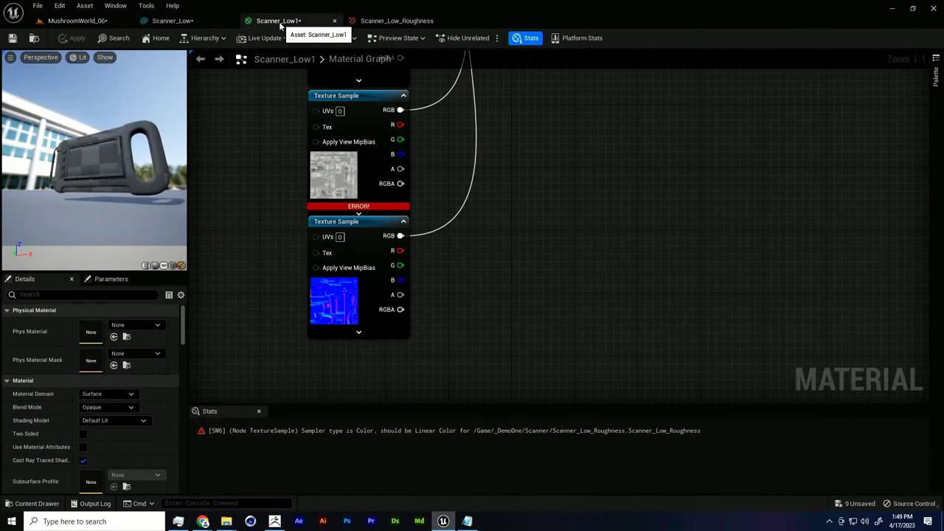
click(359, 185)
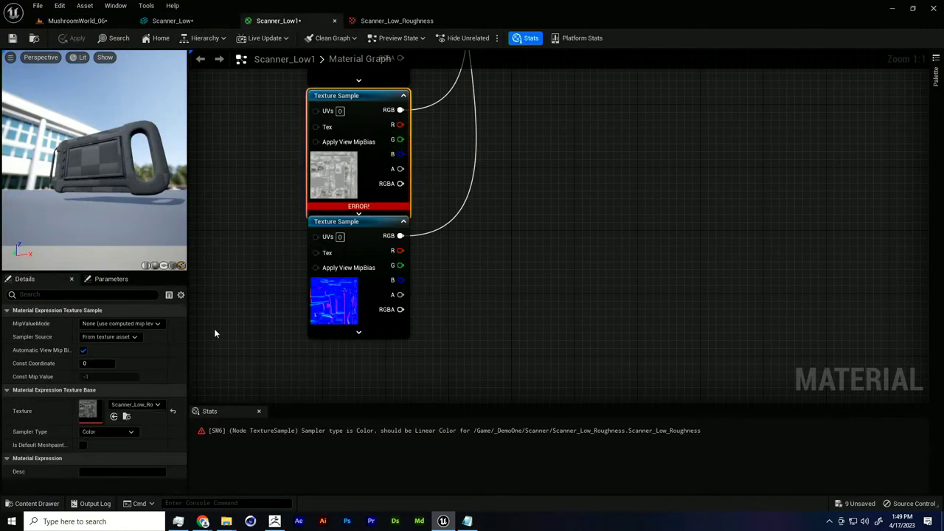
click(173, 413)
click(396, 21)
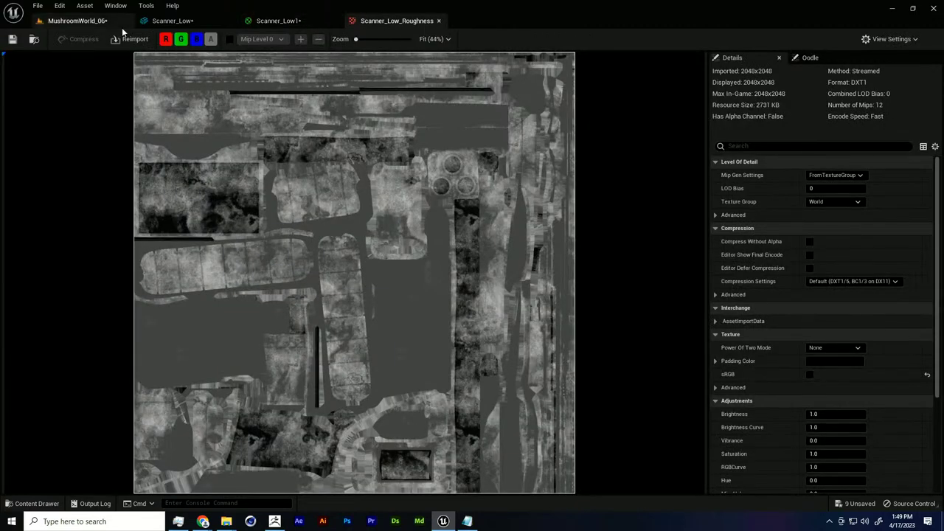
click(249, 25)
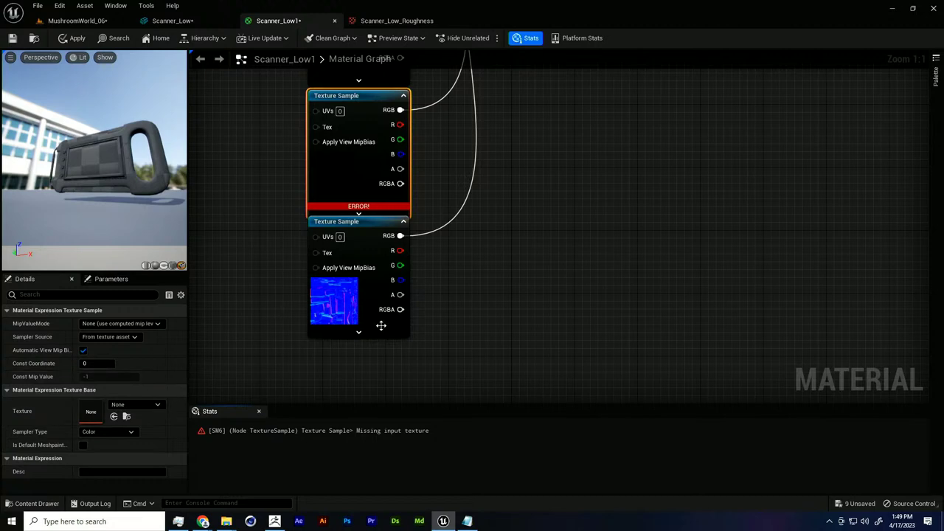
Search the texture assets for "scanner" and assign Scanner_Low_Roughness to the empty Texture Sample.
click(127, 404)
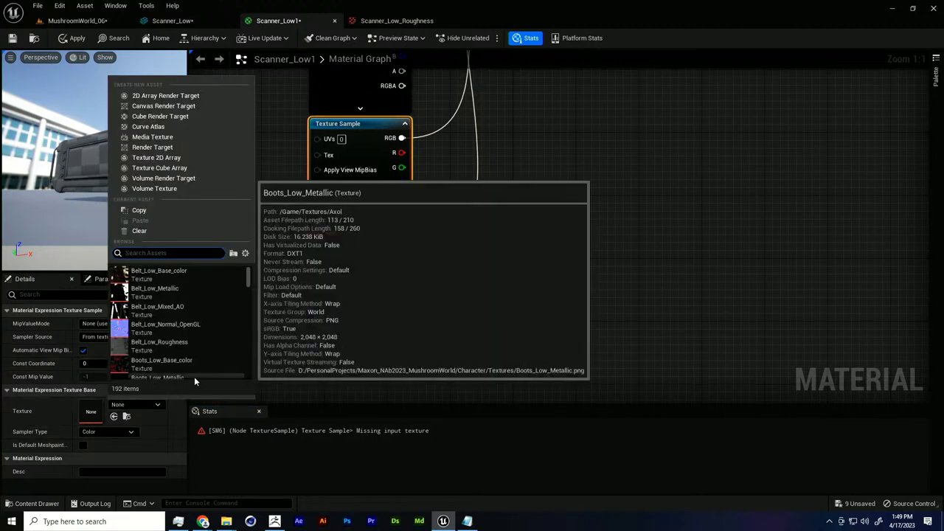
text(scanner)
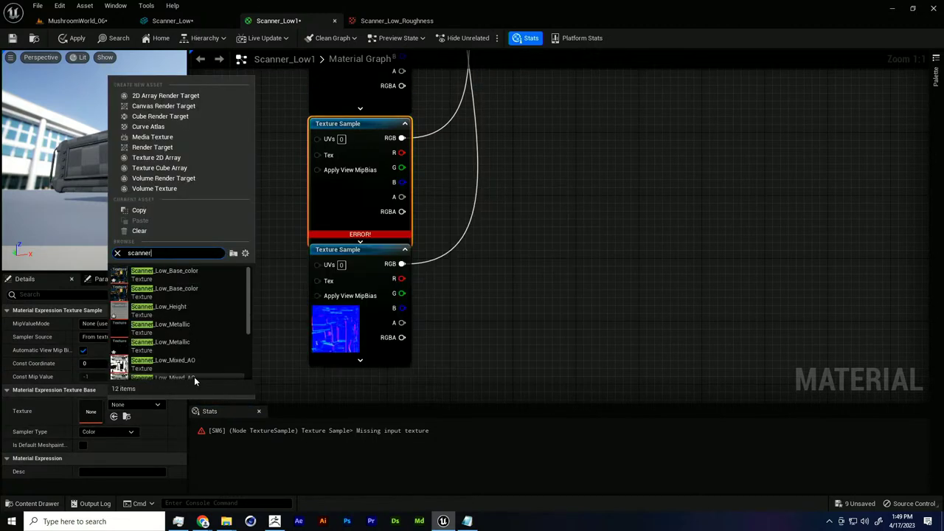
scroll(215, 339, down, 3)
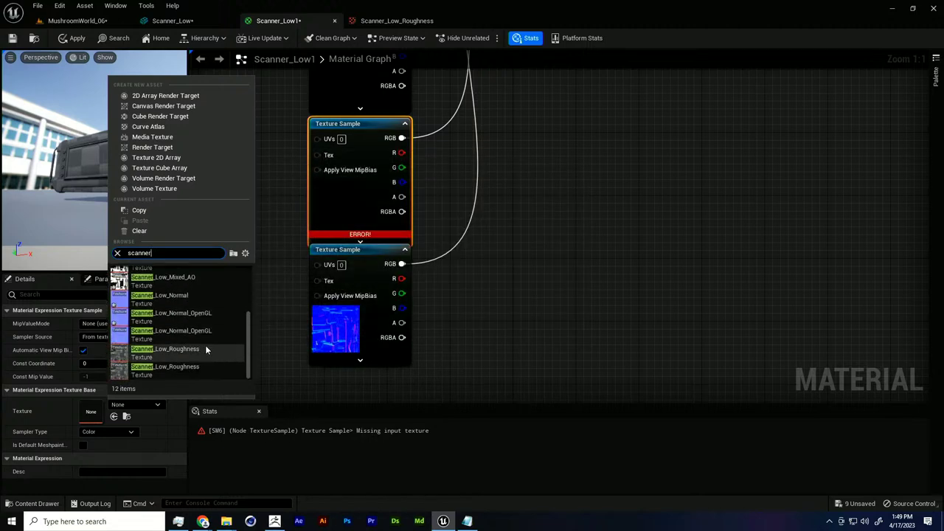
click(194, 353)
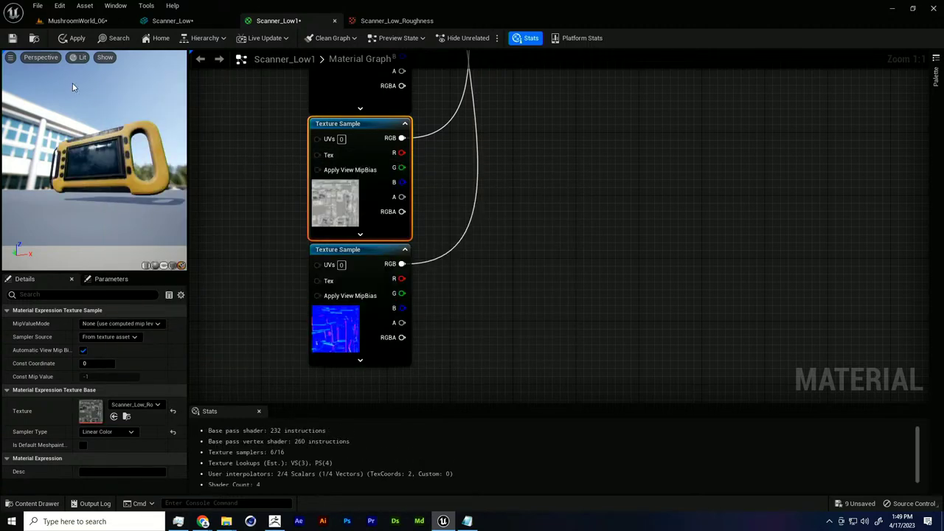
Inspect the material preview up close, save Scanner_Low1, and view the updated scanner in the level.
mouse_move(111, 165)
mouse_down()
mouse_move(87, 167)
mouse_move(118, 155)
mouse_move(96, 180)
mouse_move(106, 166)
mouse_move(84, 163)
mouse_move(96, 172)
mouse_move(114, 159)
mouse_move(100, 165)
mouse_up()
drag(57, 143, 28, 132)
click(12, 37)
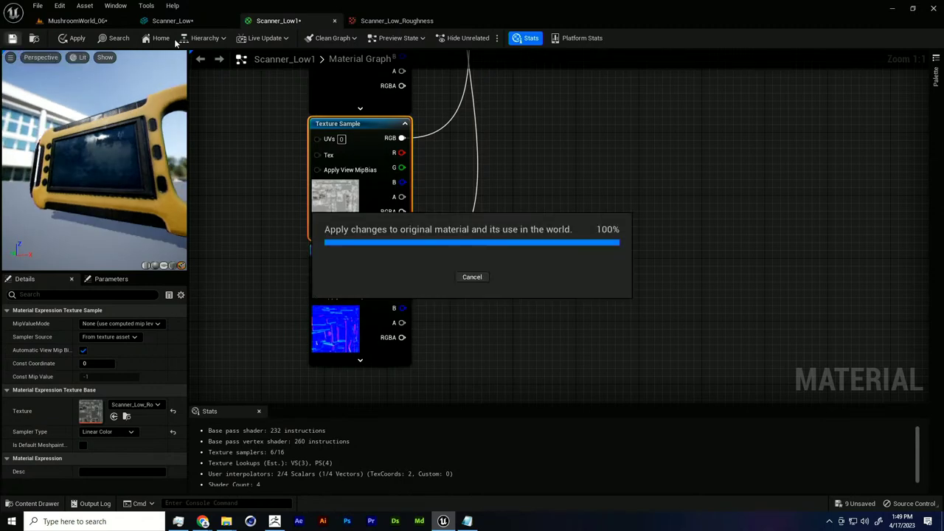
click(83, 22)
alt+drag(423, 212, 434, 170)
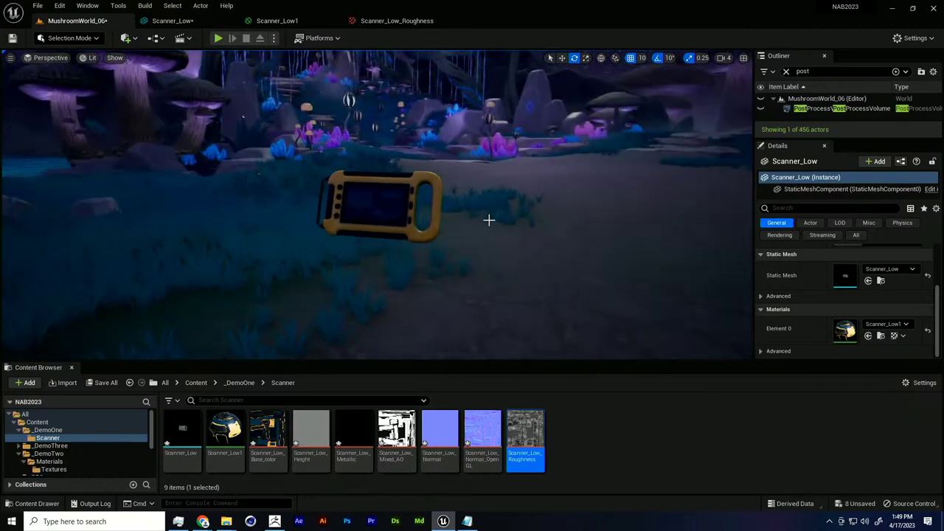
Examine the scanner's surface and reflections from several angles in the level, with game view on for an unobstructed look.
alt+drag(489, 219, 483, 240)
alt+drag(531, 221, 399, 261)
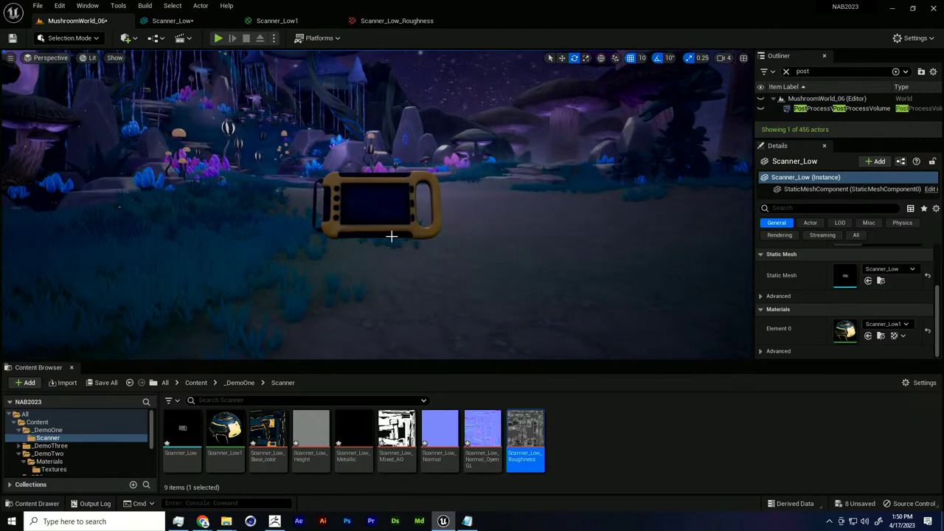
alt+drag(450, 276, 463, 283)
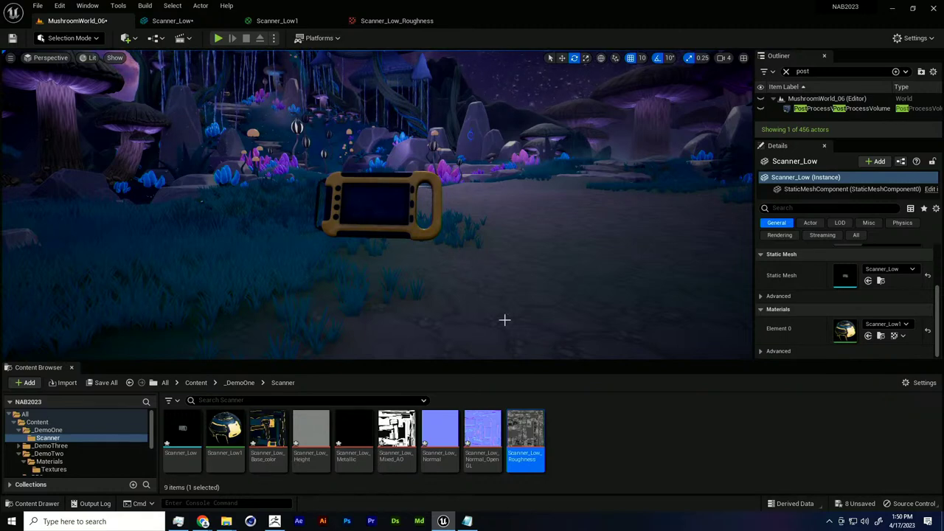
alt+drag(409, 272, 516, 271)
click(399, 200)
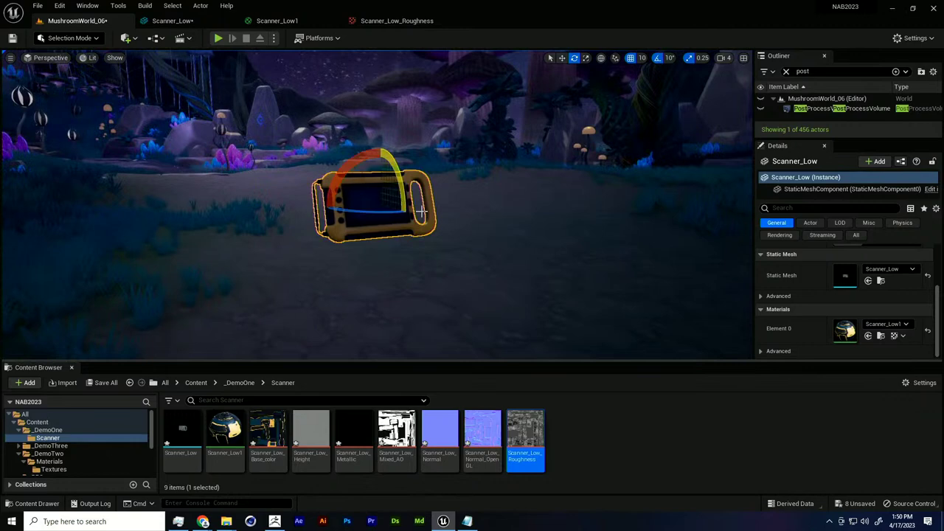
alt+drag(466, 253, 590, 251)
key(w)
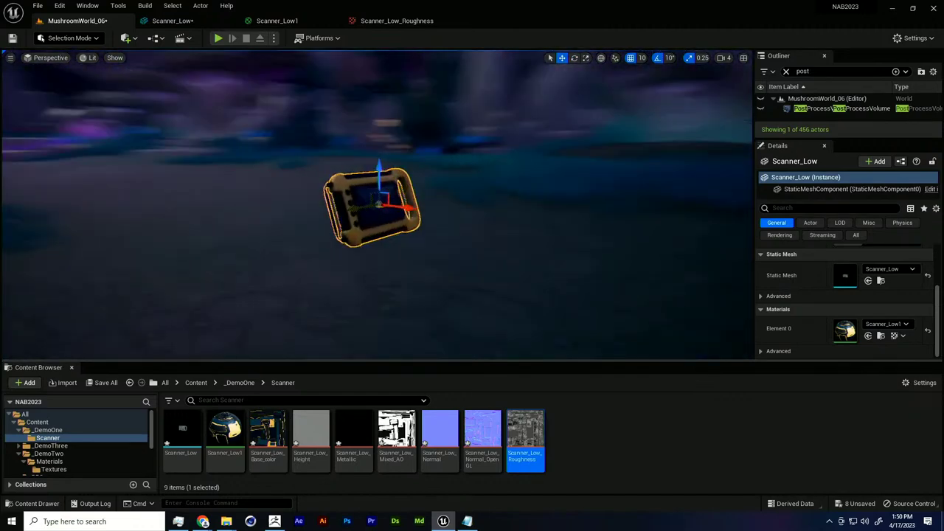
alt+drag(369, 245, 368, 243)
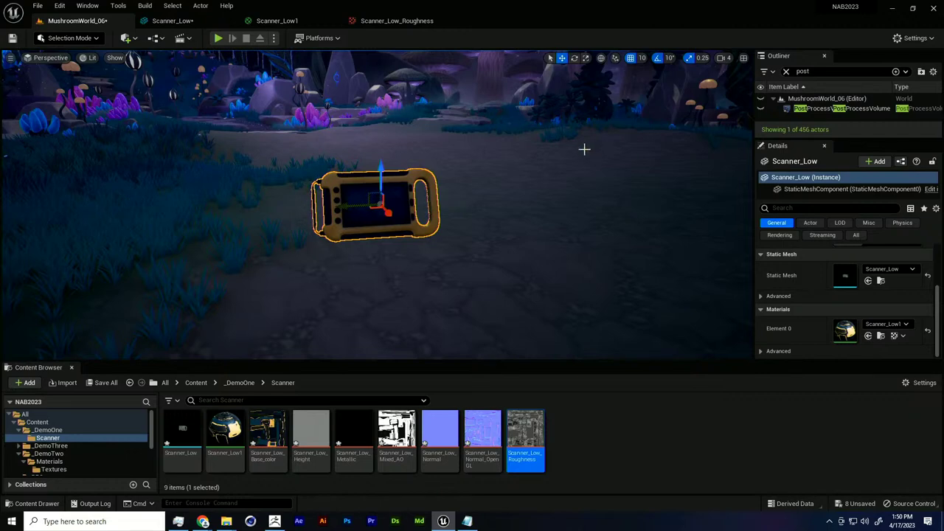
alt+drag(586, 148, 379, 244)
alt+drag(487, 239, 449, 244)
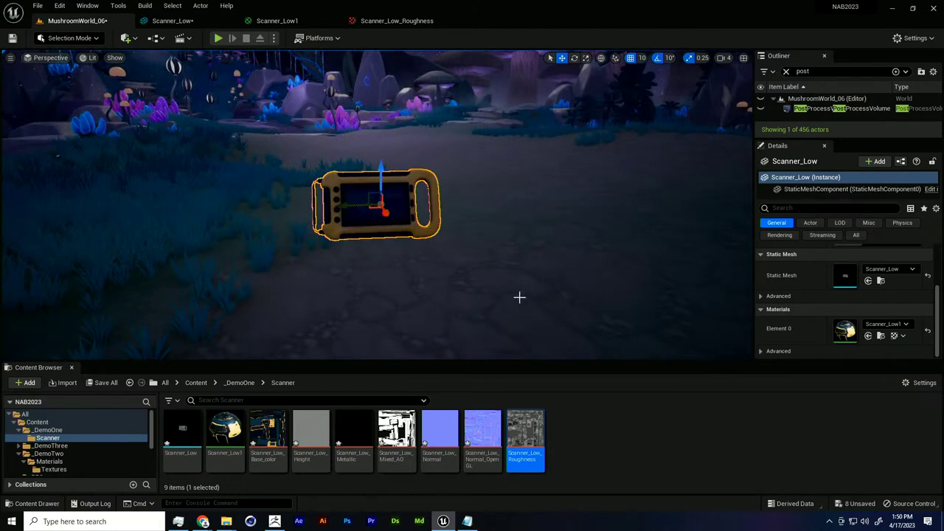
alt+drag(497, 303, 433, 267)
click(476, 294)
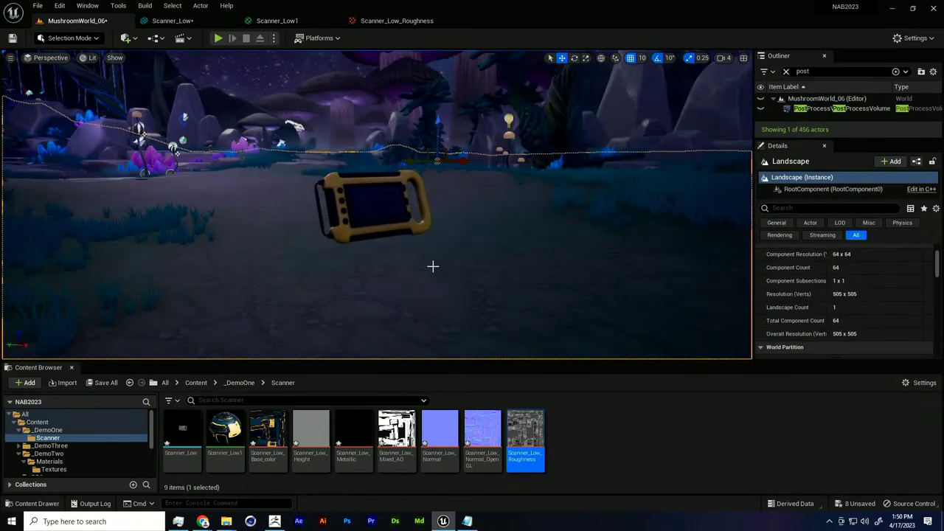
key(g)
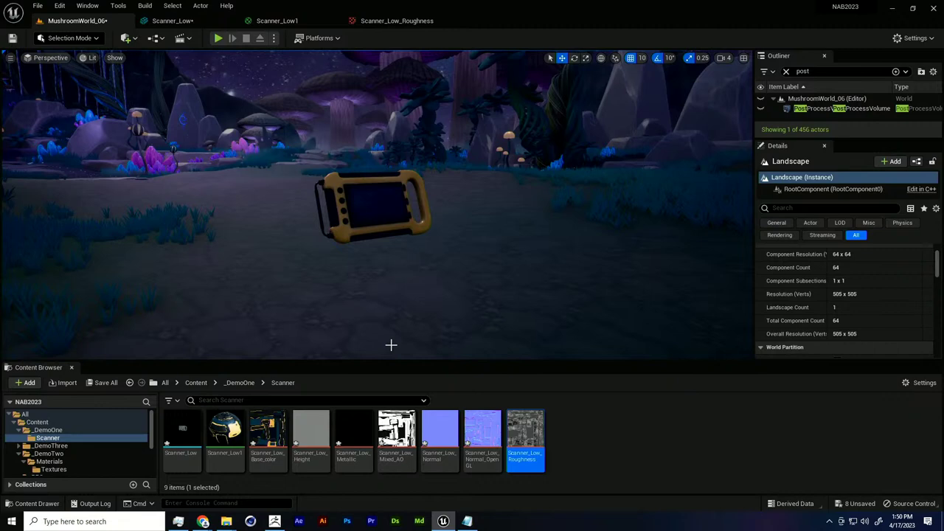
Browse to the Content/_DemoTwo folder and open the Hero_Mushroom_Low static mesh.
click(250, 382)
click(196, 382)
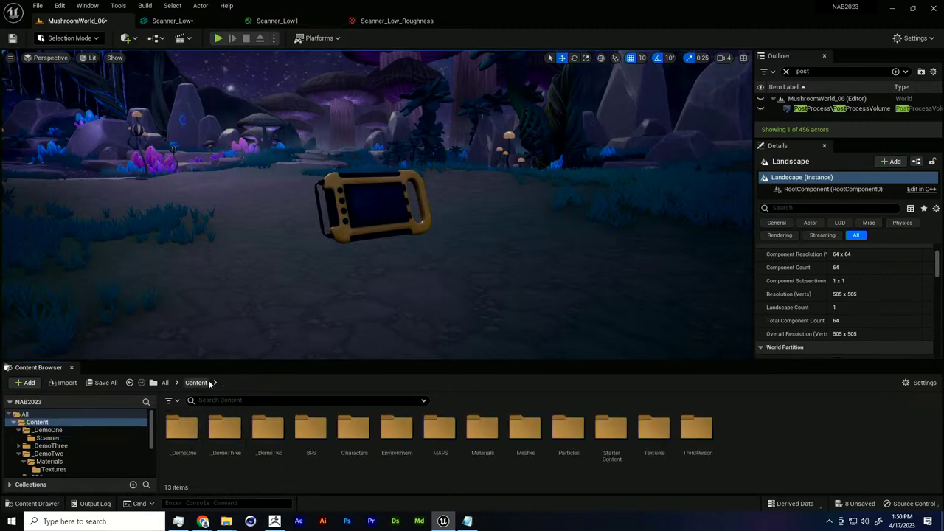
click(226, 428)
double_click(267, 431)
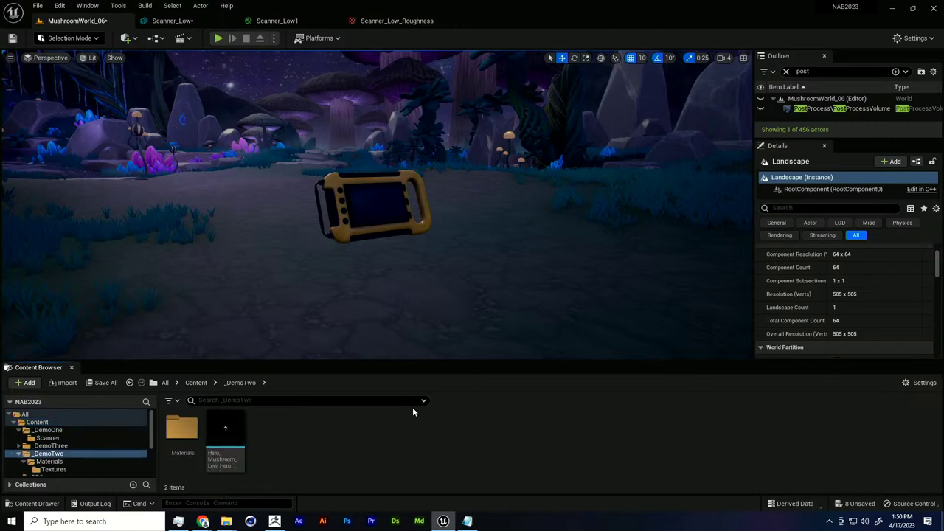
double_click(225, 443)
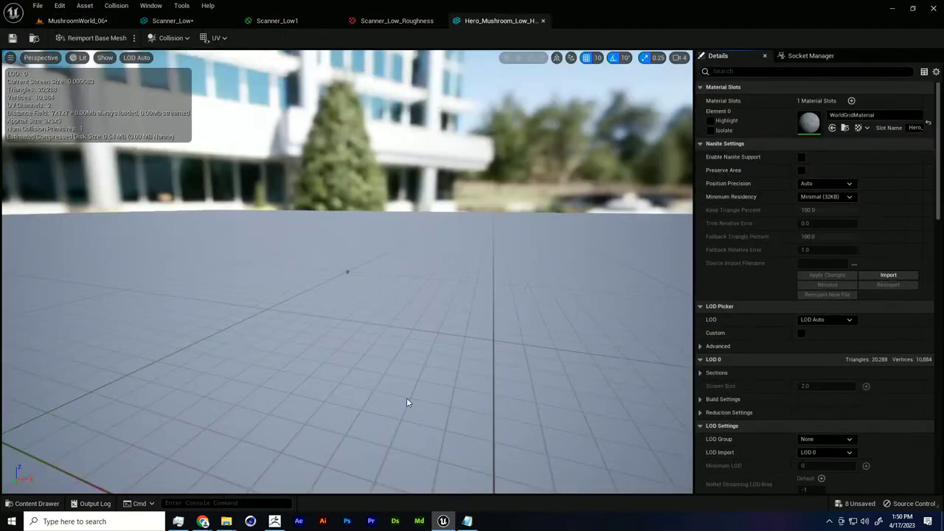
Switch to the presentation, advance to the Mushroom Variation Material slide, and return to Unreal Editor.
key(alt+Tab)
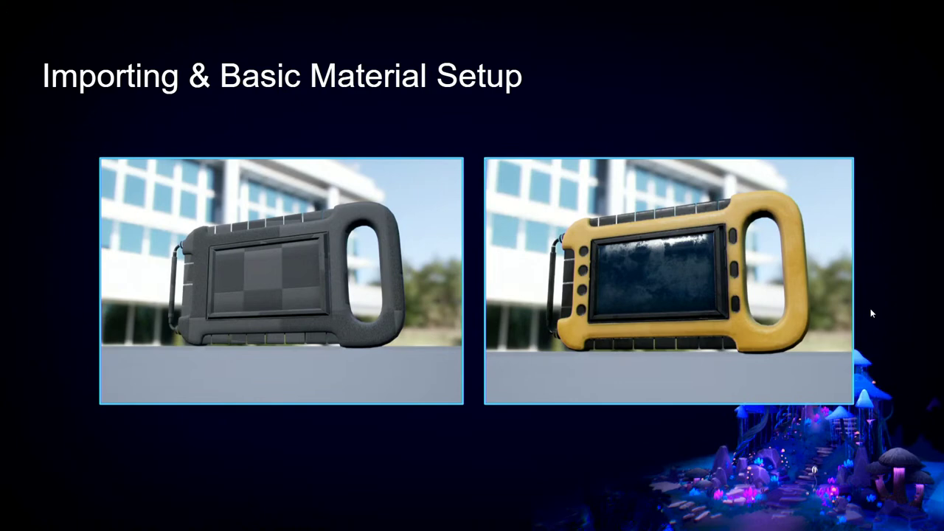
click(879, 306)
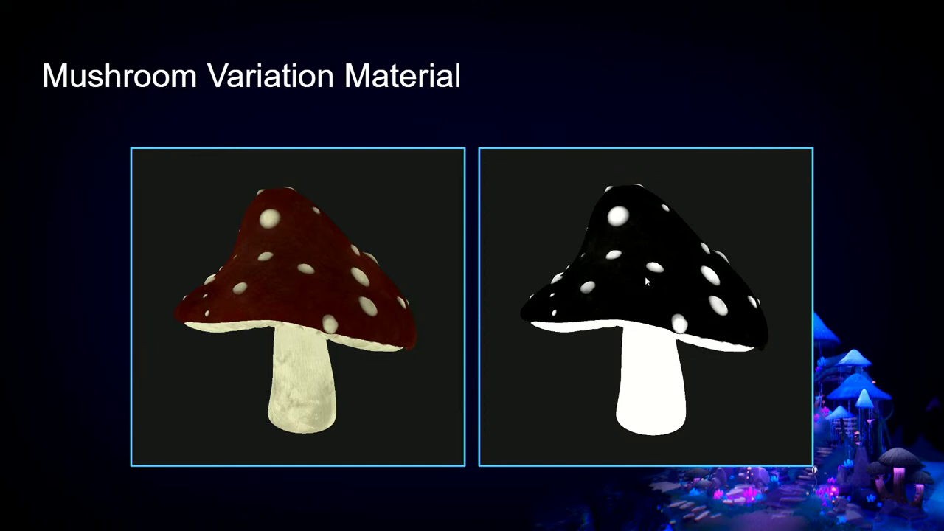
key(alt+Tab)
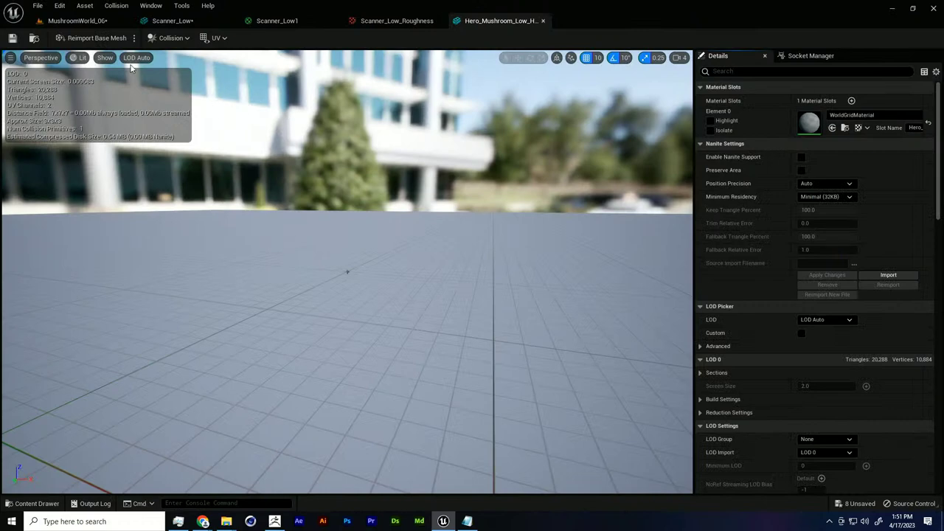
Create a material in _DemoTwo/Materials, named with the prefix M_, the artist's first name in possessive form and Mushroom_00.
click(80, 20)
click(286, 452)
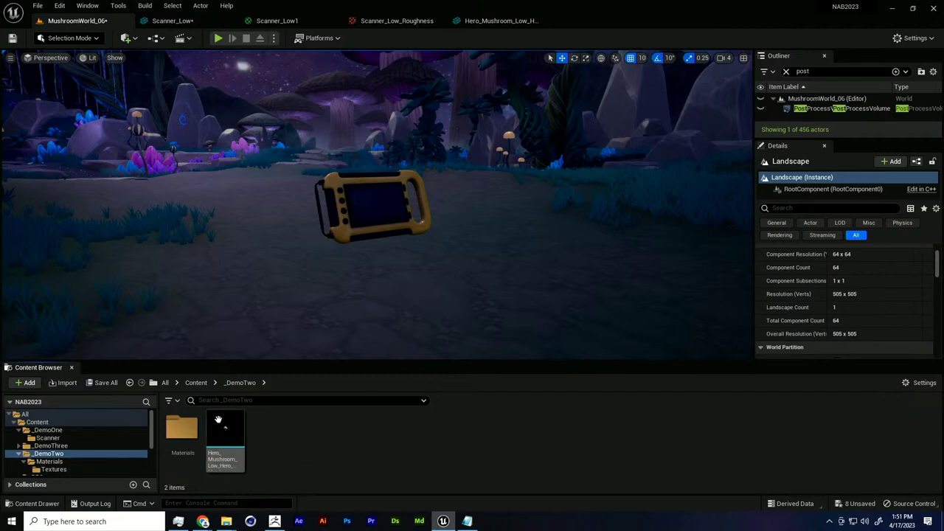
double_click(182, 430)
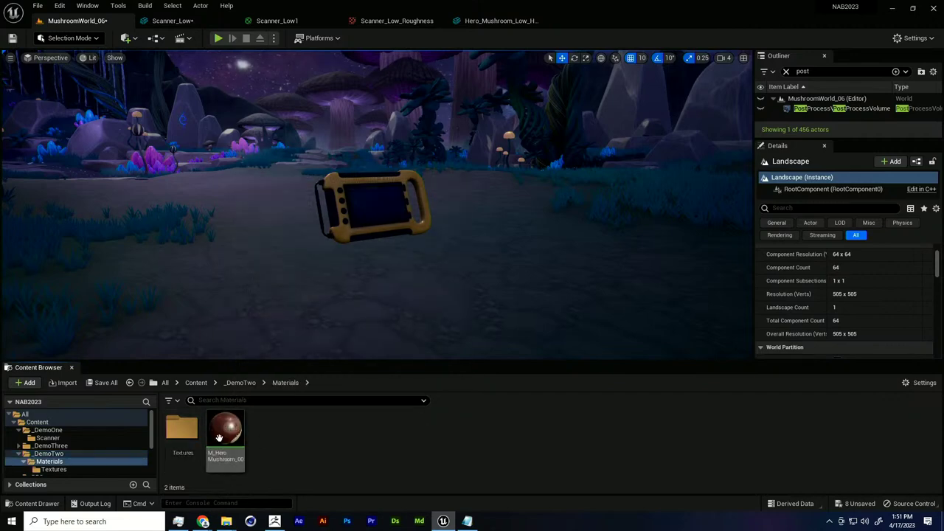
right_click(287, 433)
click(374, 207)
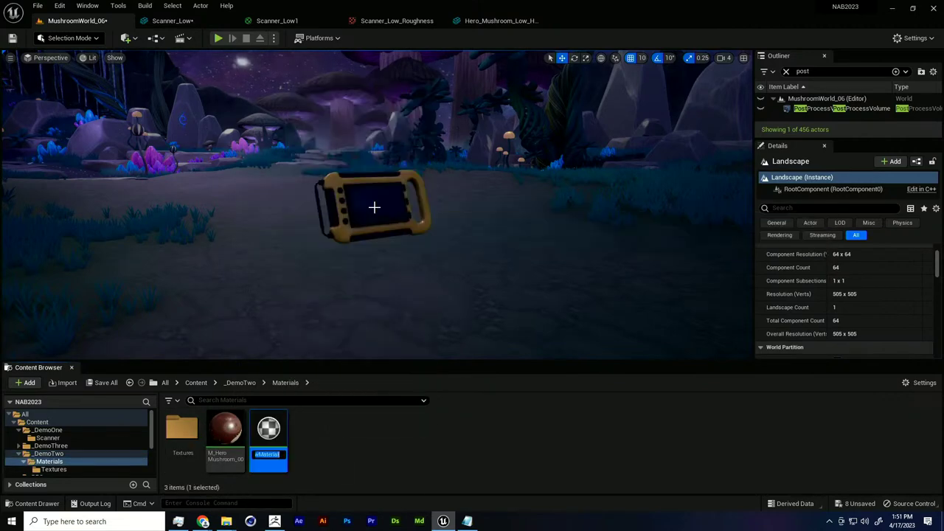
text(M)
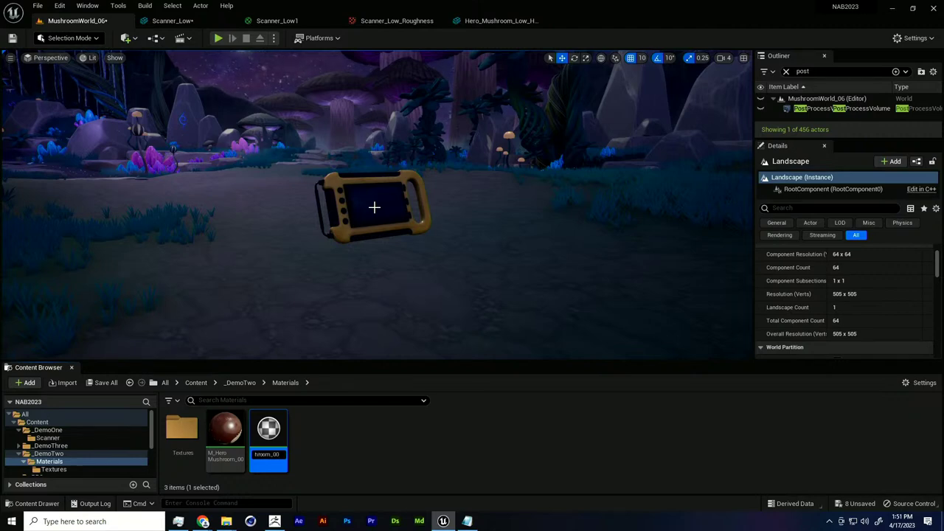
key(Return)
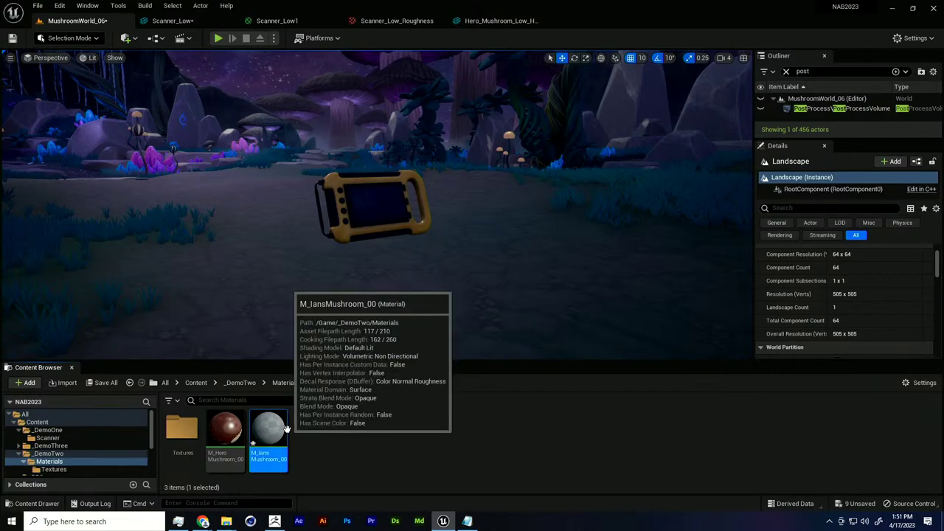
Open the new mushroom material in a floating window, enlarge it, and place it over the level editor with the asset thumbnails uncovered.
double_click(269, 435)
drag(586, 22, 460, 81)
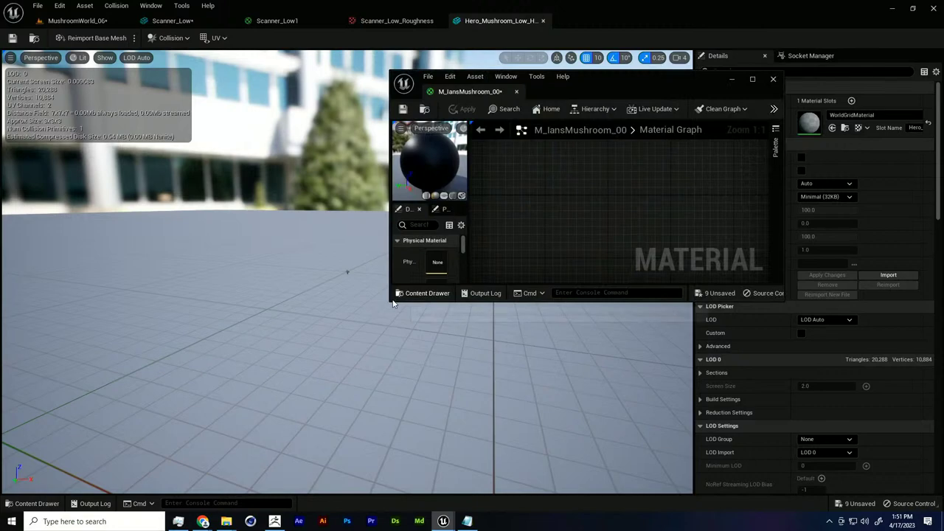
drag(390, 301, 188, 445)
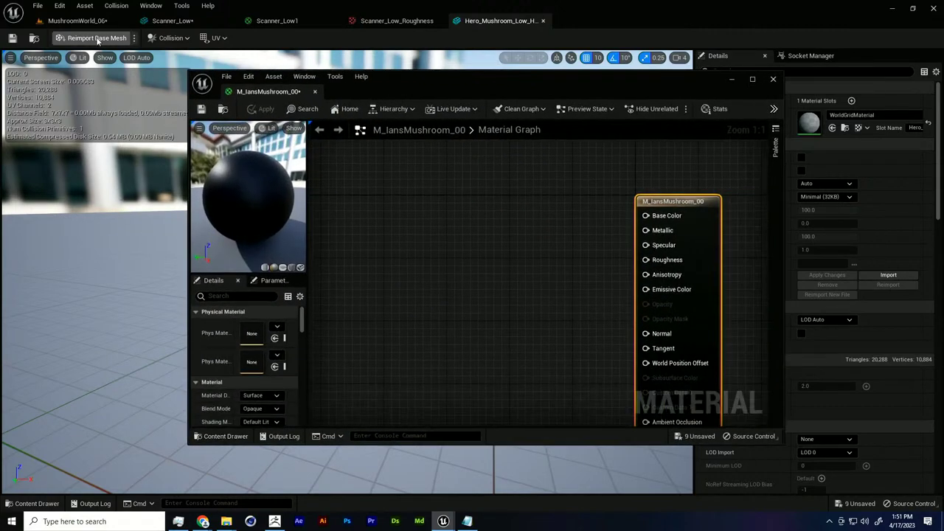
click(81, 20)
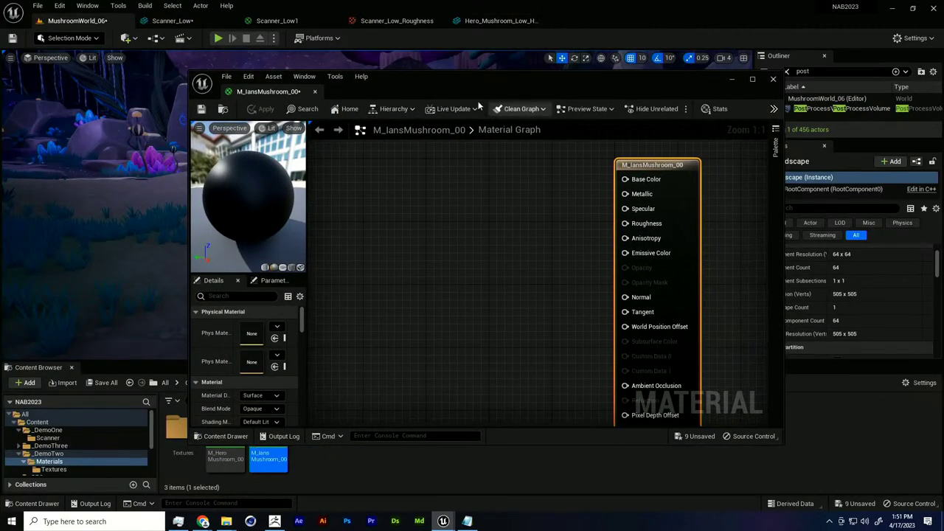
drag(469, 97, 481, 44)
Add the Hero_Mushroom_High base color texture from the Textures folder to the graph and connect its RGB output to Base Color.
double_click(194, 423)
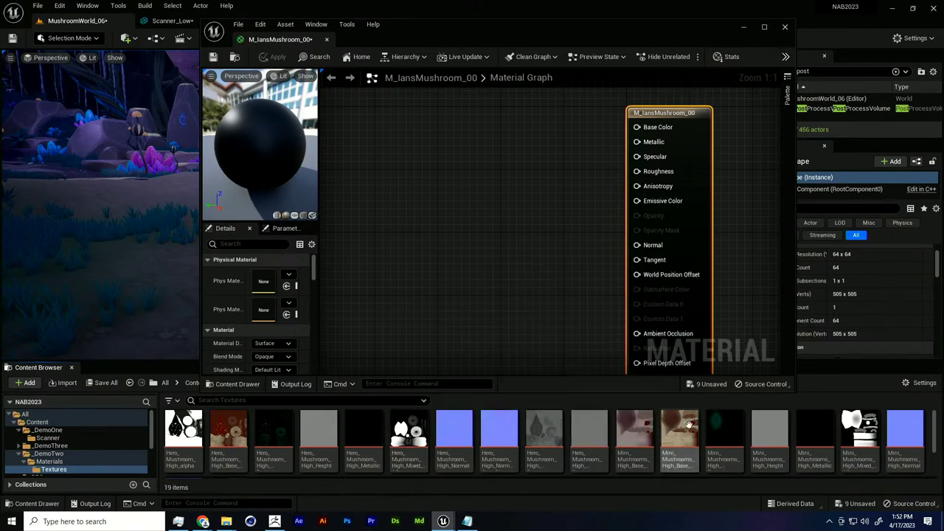
drag(240, 451, 395, 127)
right_drag(475, 150, 489, 199)
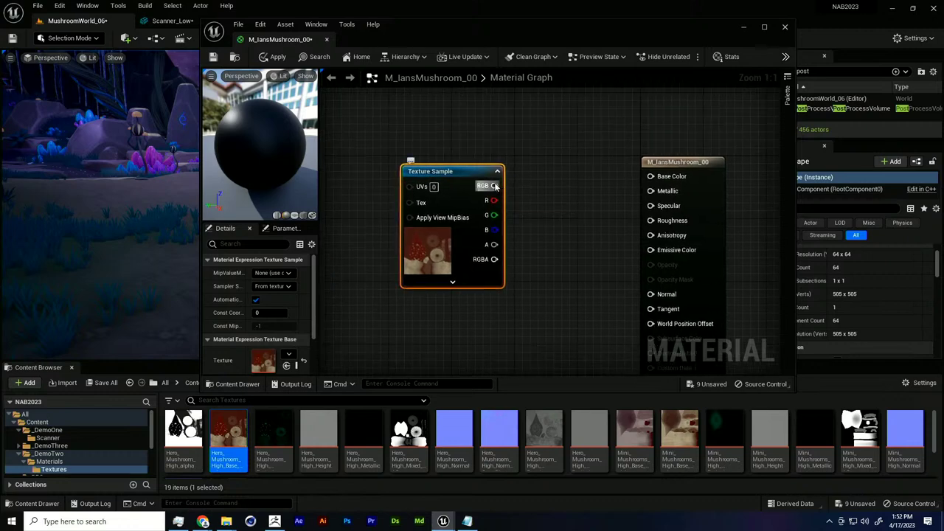
drag(494, 185, 650, 177)
drag(467, 185, 408, 176)
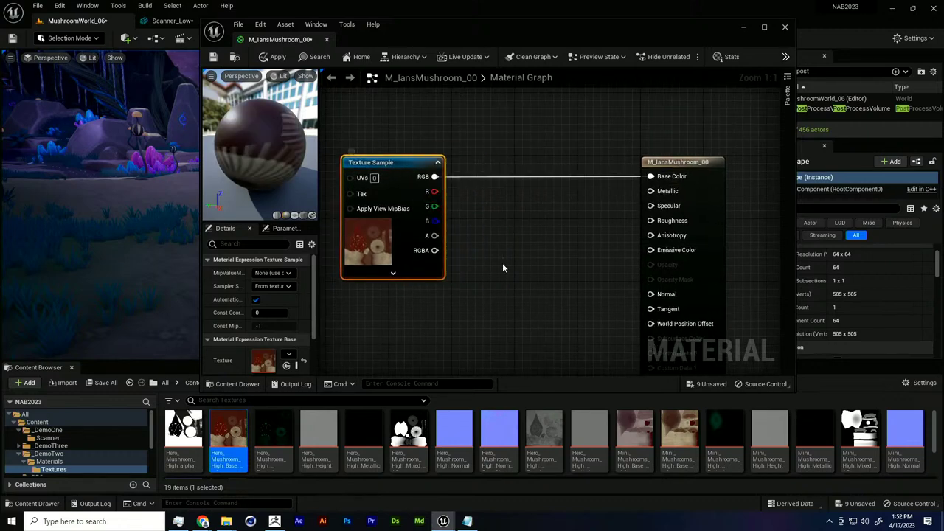
Add the second Hero_Mushroom_High normal texture below the base color sample and connect its RGB output to Normal.
right_drag(504, 268, 515, 220)
drag(506, 456, 380, 313)
right_drag(442, 310, 442, 254)
drag(462, 269, 671, 195)
scroll(589, 231, down, 1)
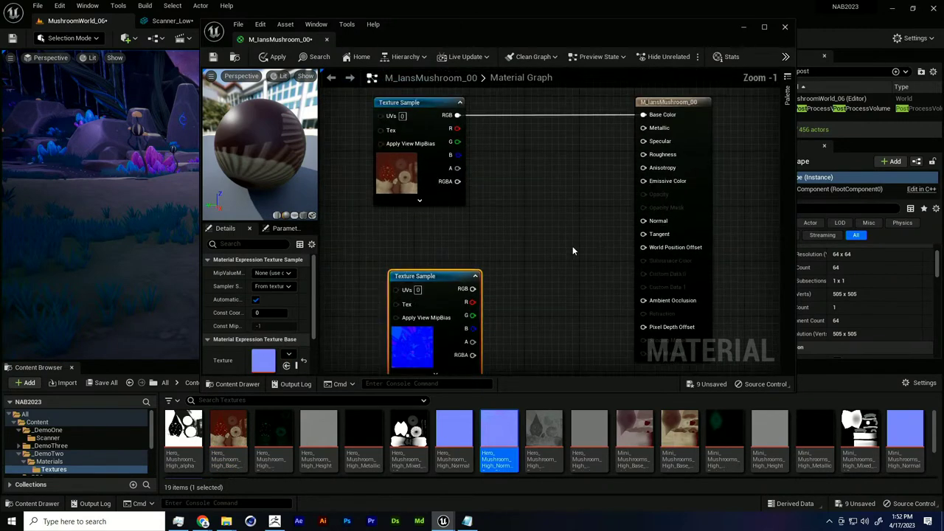
drag(473, 289, 643, 221)
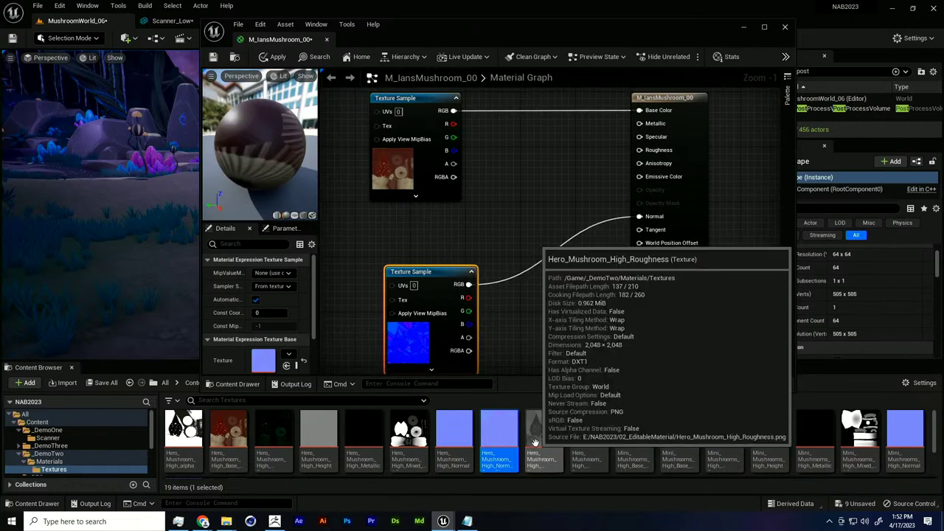
Add Hero_Mushroom_High_Roughness to the graph, check the texture's sRGB setting, and return to the level with the material window over it.
drag(534, 443, 538, 306)
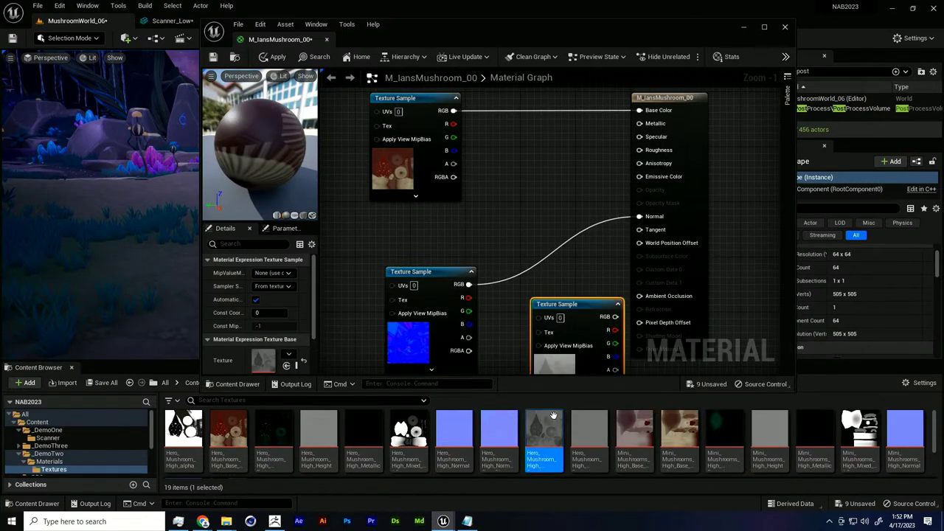
double_click(545, 436)
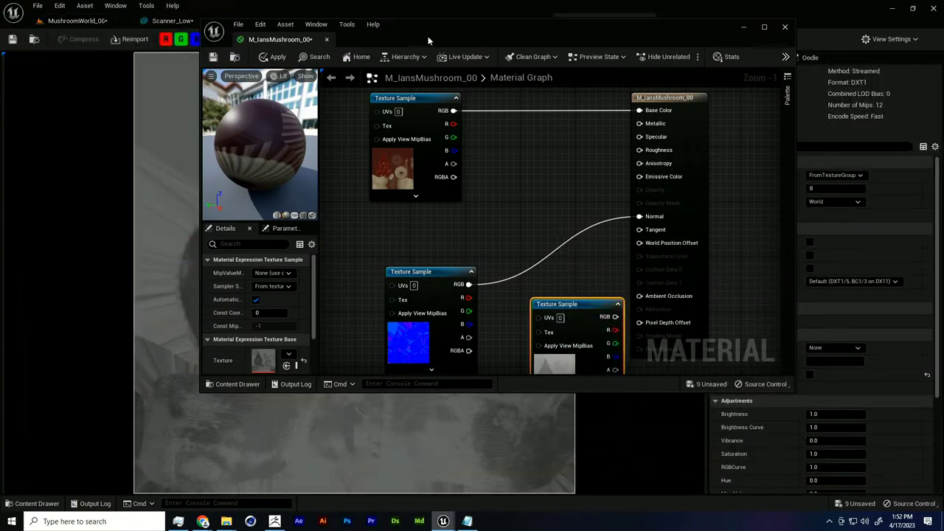
drag(426, 33, 298, 71)
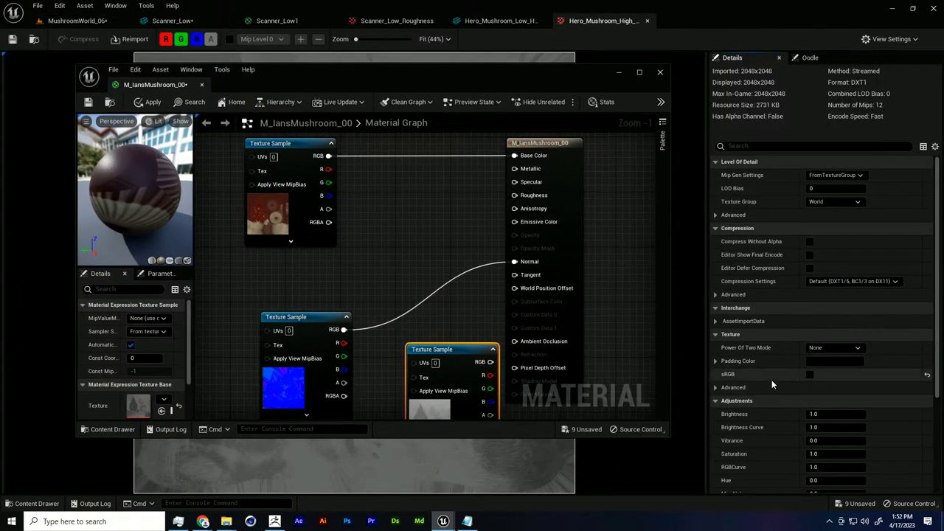
drag(538, 78, 638, 69)
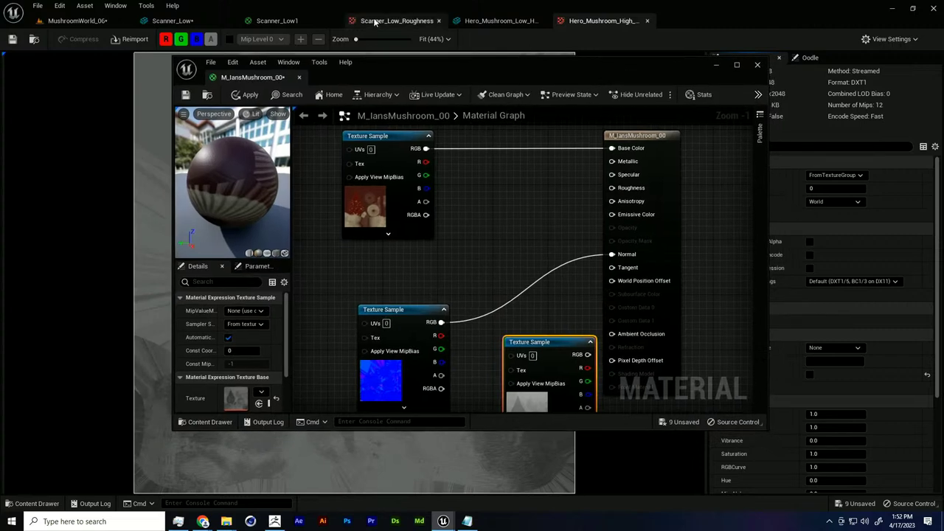
click(88, 21)
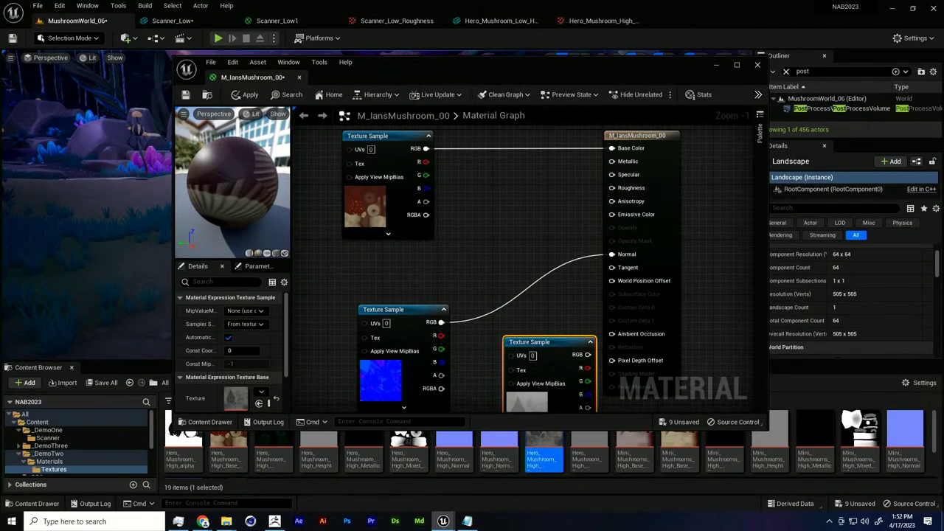
drag(435, 61, 432, 48)
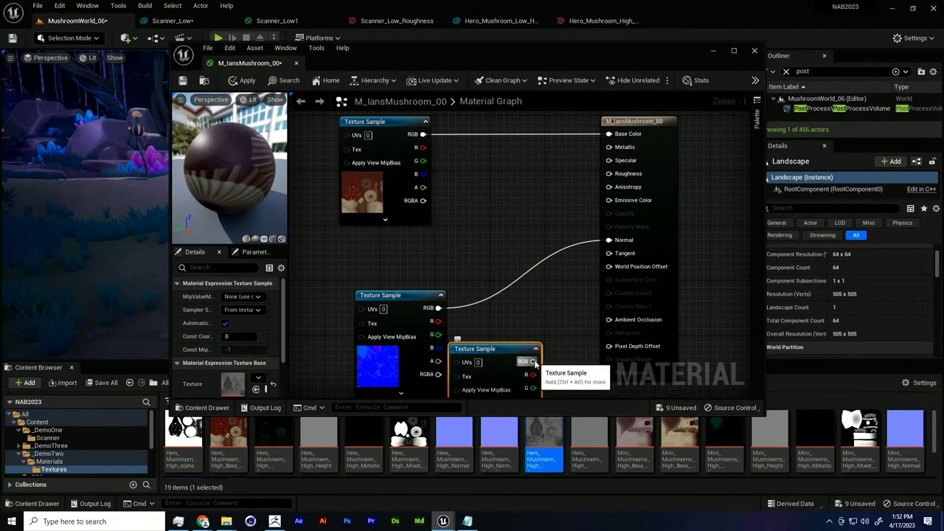
Connect the roughness sample's RGB output to Roughness and stack the roughness and normal samples below the base color sample.
drag(532, 375, 609, 173)
drag(502, 355, 396, 237)
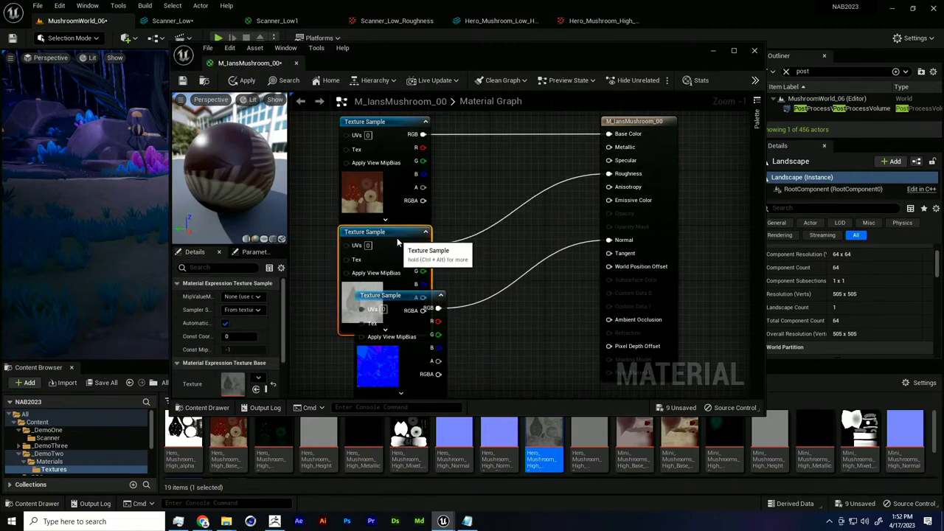
drag(435, 295, 408, 323)
click(426, 298)
click(415, 325)
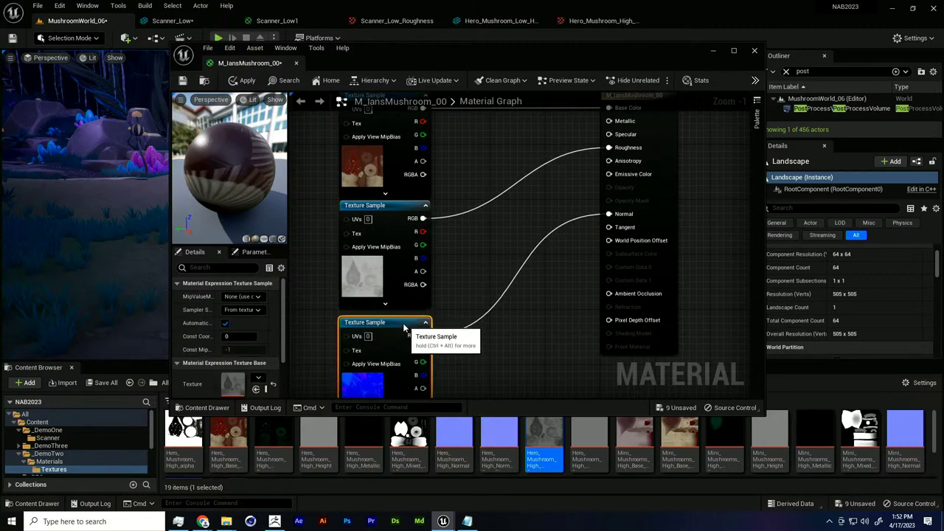
Add the Hero_Mushroom_High_Metallic texture to the material graph and connect its RGB output to Metallic.
click(459, 310)
scroll(458, 310, down, 2)
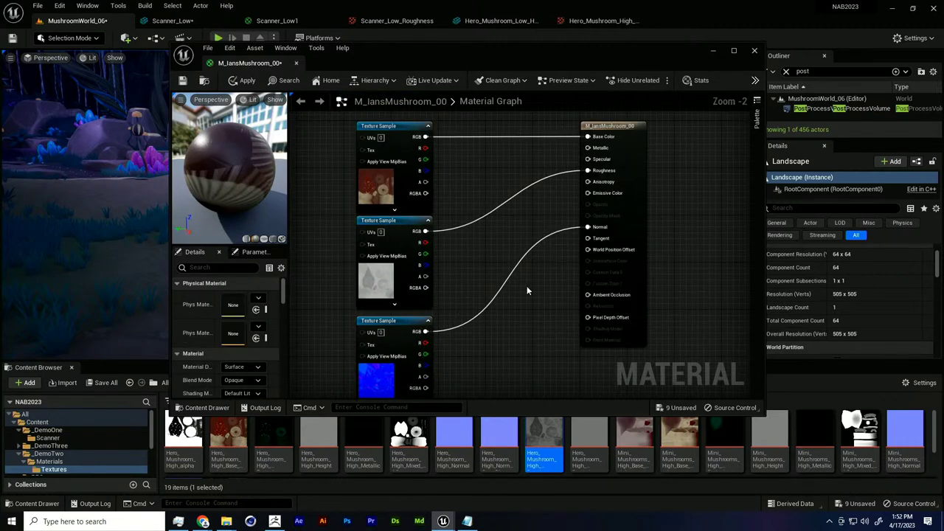
right_drag(527, 287, 519, 306)
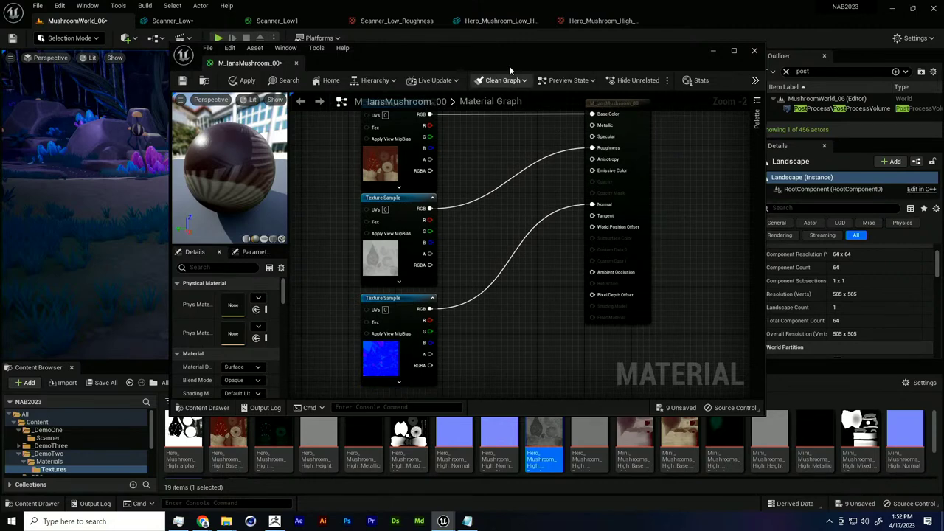
drag(509, 65, 482, 43)
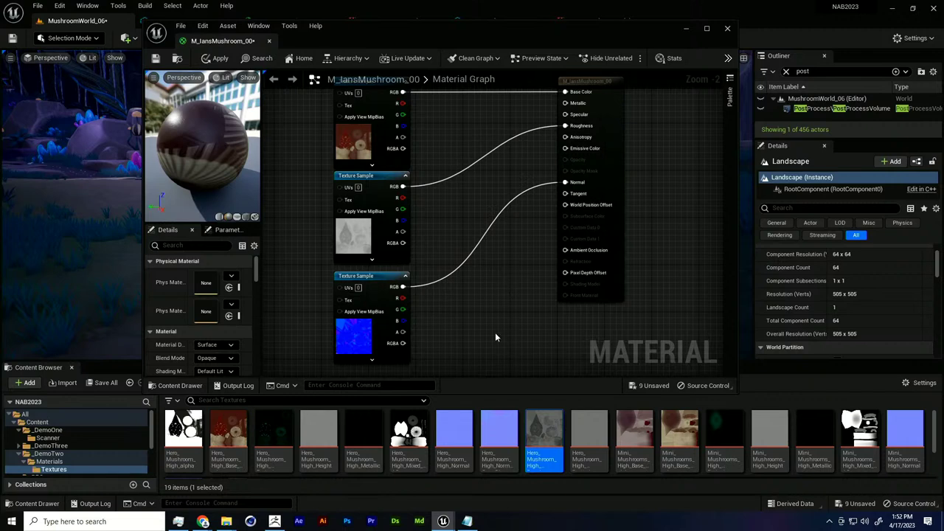
right_drag(480, 327, 503, 316)
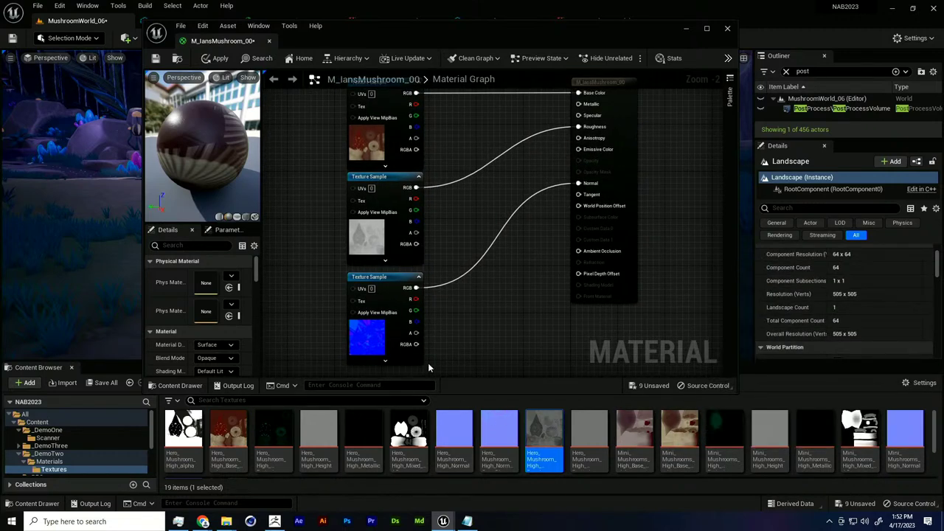
drag(381, 434, 299, 196)
drag(318, 252, 274, 207)
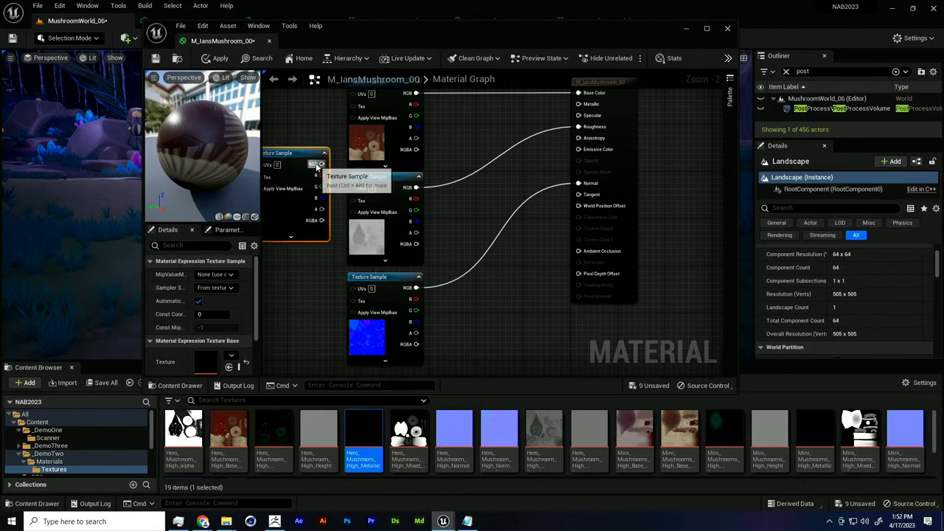
drag(321, 163, 578, 104)
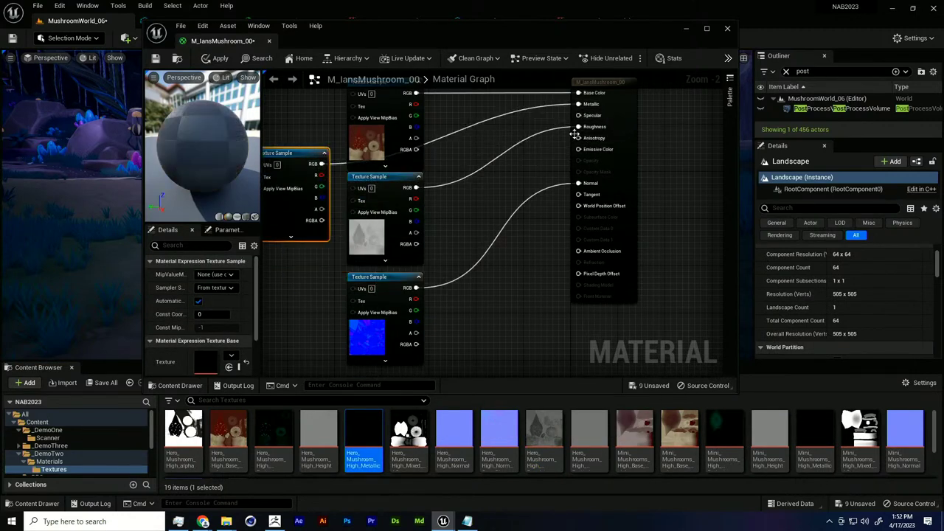
Apply the material changes and minimize the material editor to get back to the level.
click(210, 63)
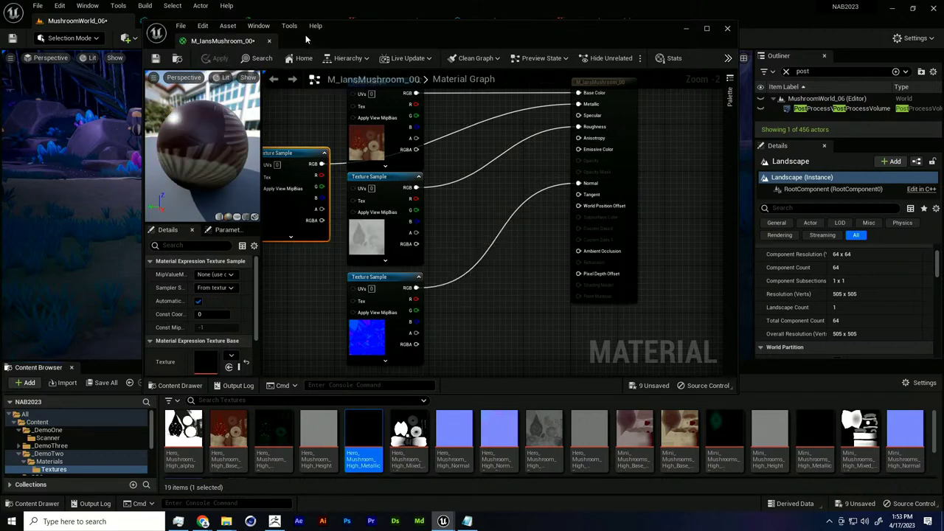
drag(341, 39, 399, 113)
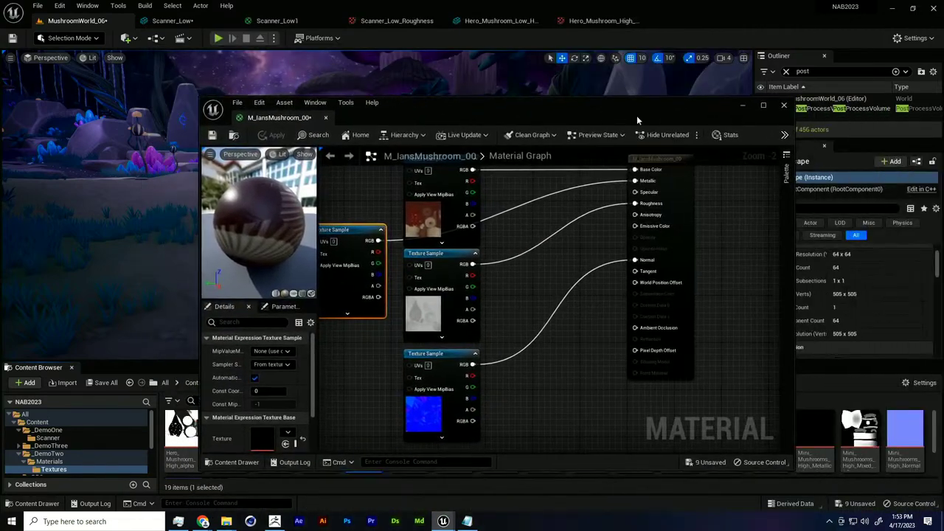
click(742, 106)
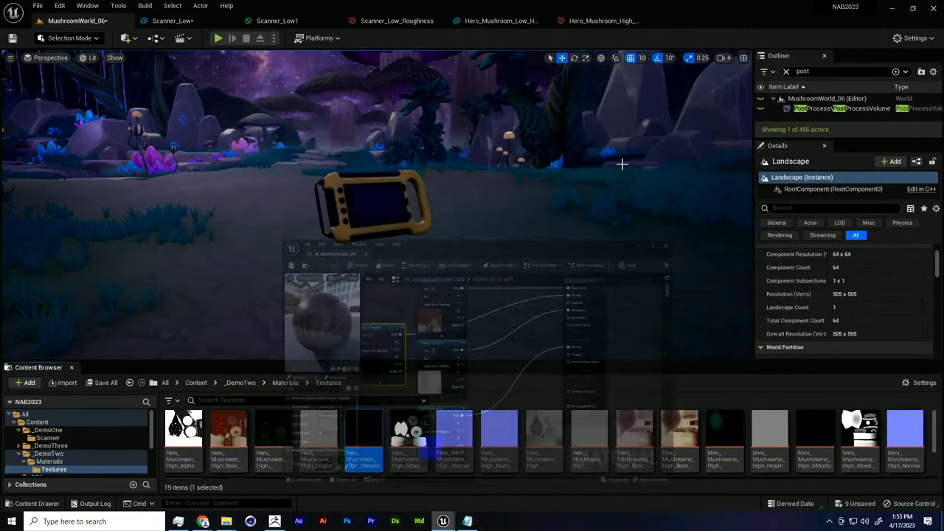
Place the Hero_Mushroom_Low mesh from the _DemoTwo folder on the open ground in the level and frame it.
click(236, 384)
drag(226, 435, 447, 320)
middle_drag(506, 292, 506, 341)
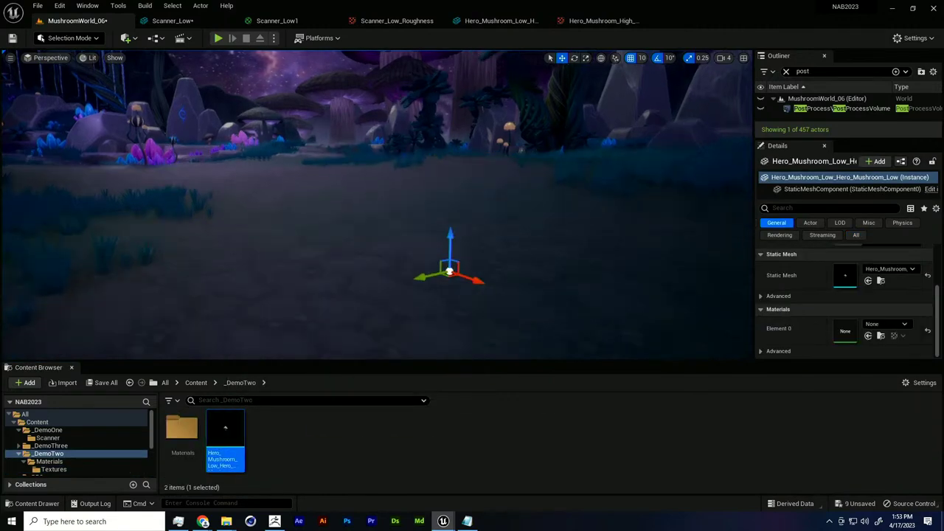
key(f)
Scale the placed mushroom up uniformly, keeping the editor maximized.
key(r)
drag(375, 204, 382, 162)
key(w)
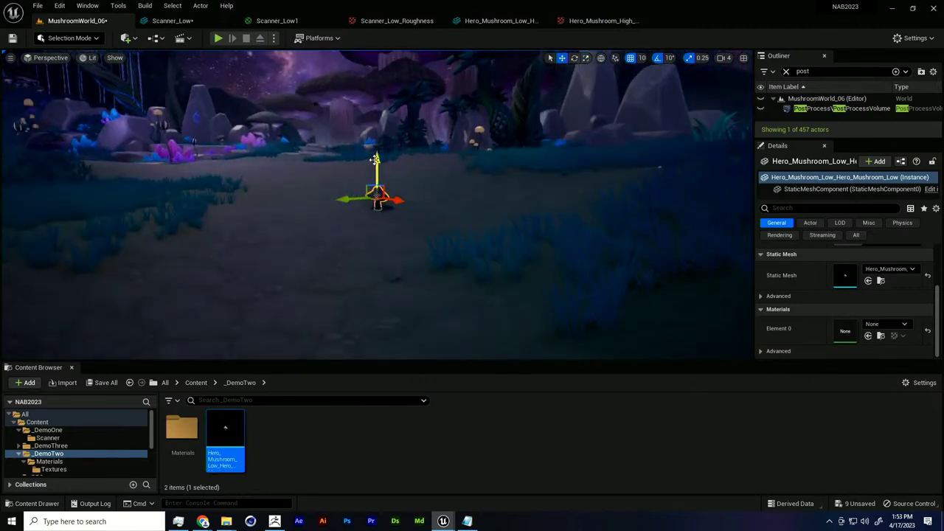
key(r)
drag(376, 202, 384, 211)
double_click(793, 5)
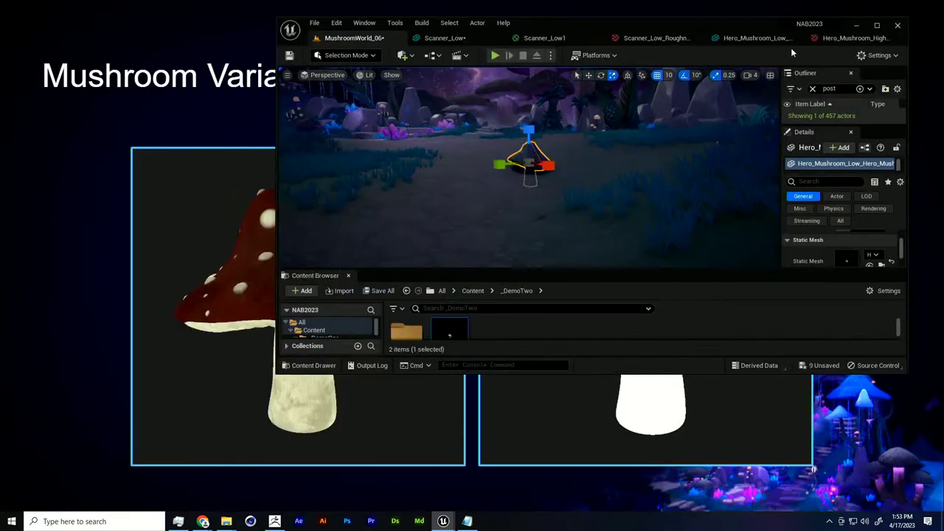
click(877, 27)
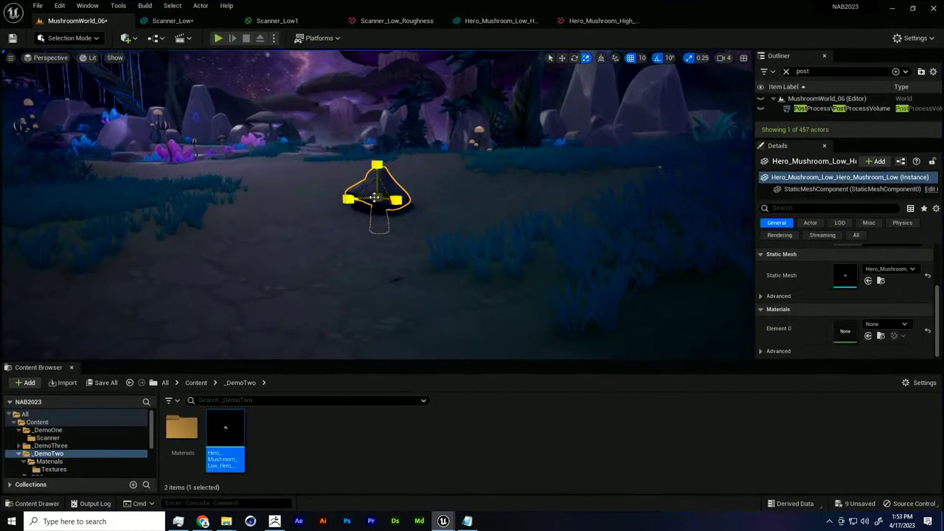
Raise the mushroom out of the ground and adjust its height so the stem rests on the landscape.
key(w)
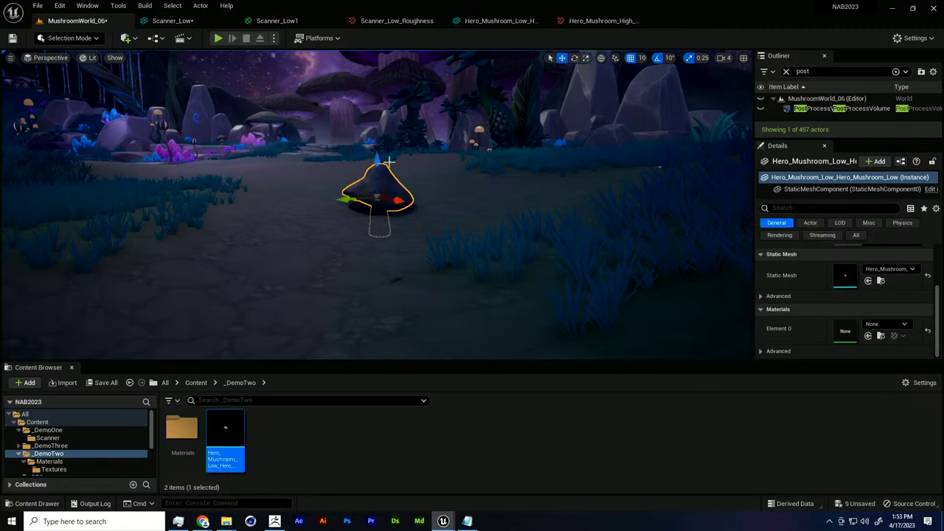
drag(378, 163, 399, 167)
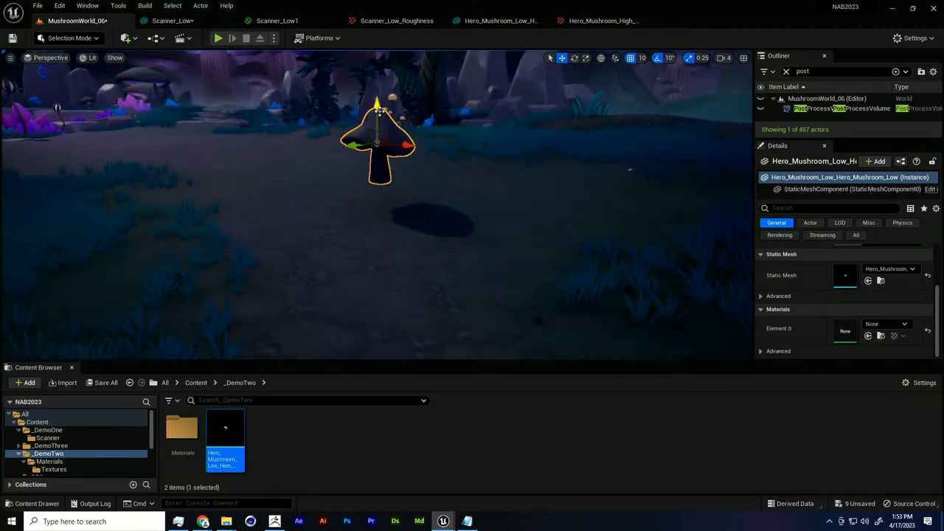
drag(377, 105, 379, 96)
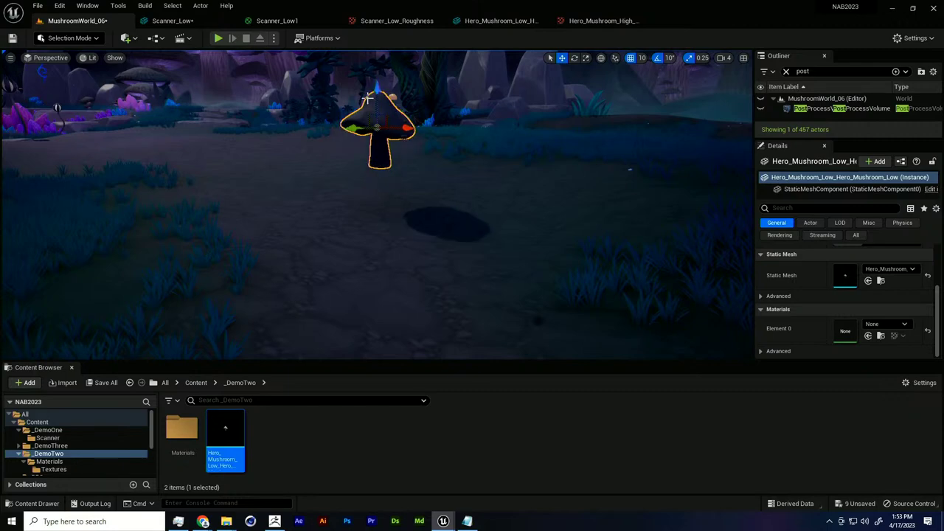
key(End)
alt+drag(408, 214, 402, 212)
scroll(403, 211, up, 6)
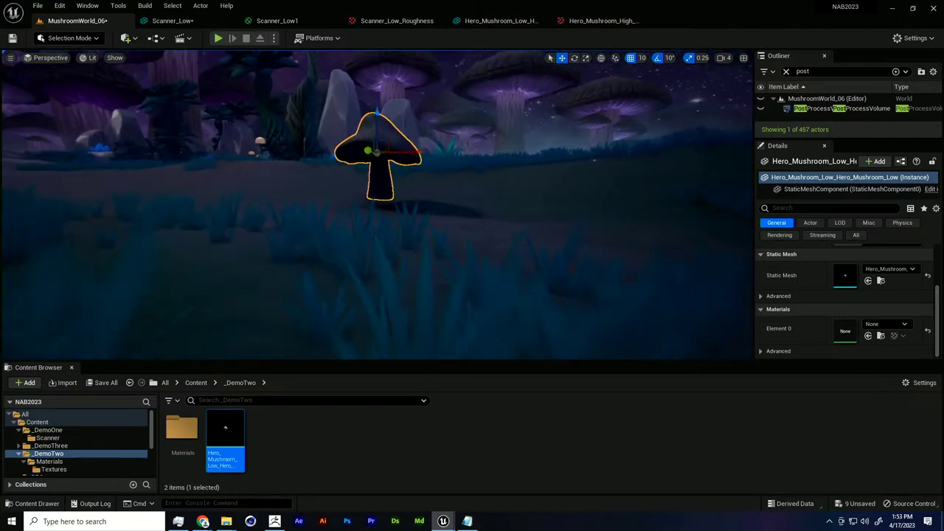
scroll(402, 211, down, 10)
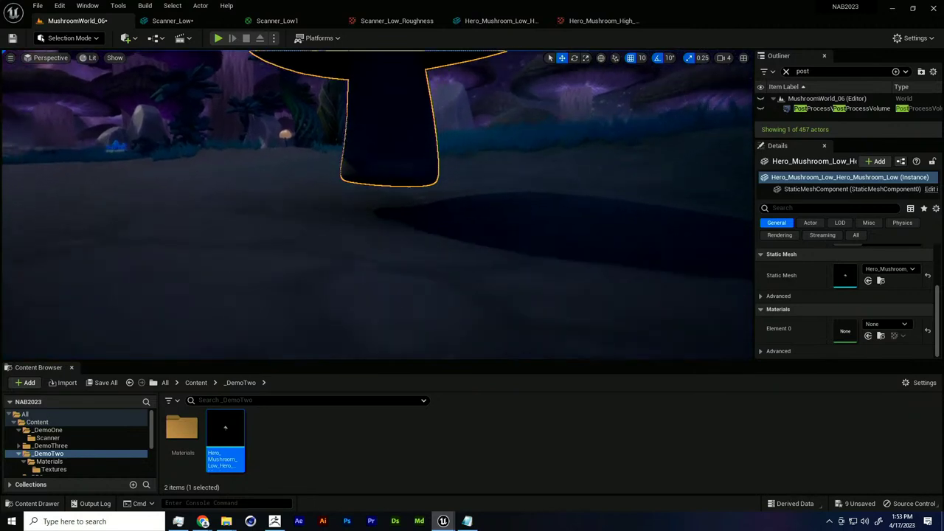
drag(378, 105, 379, 118)
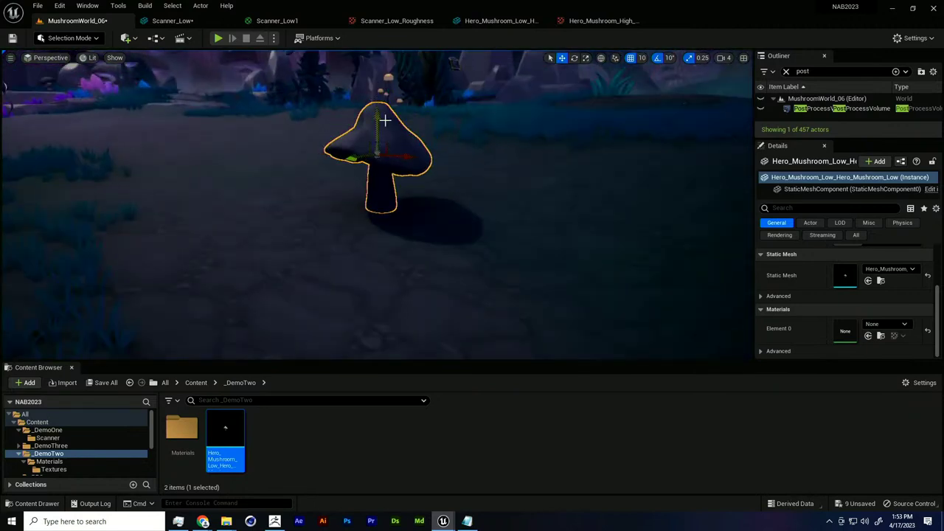
Assign M_IansMushroom_00 from the Materials folder to the mushroom in the level and inspect it from several angles without overlays.
alt+drag(456, 160, 417, 155)
key(g)
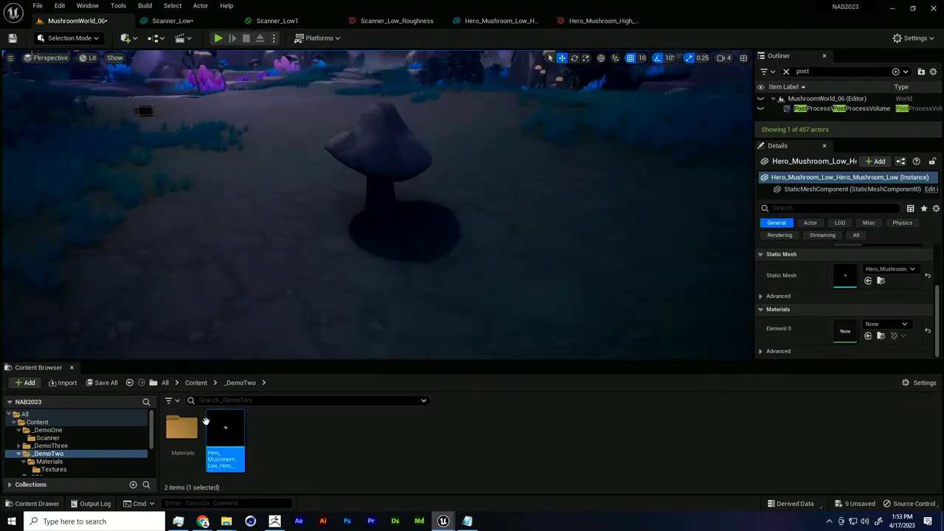
double_click(181, 429)
click(268, 435)
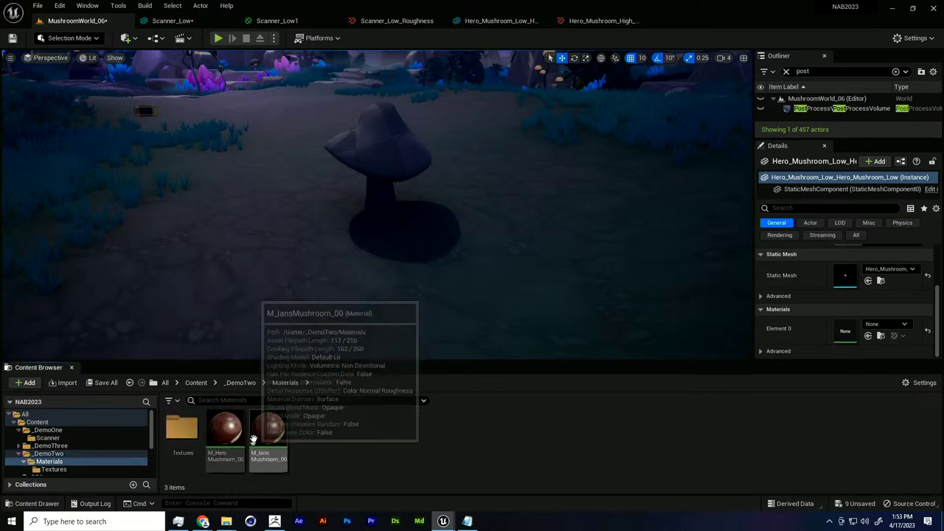
drag(268, 435, 408, 163)
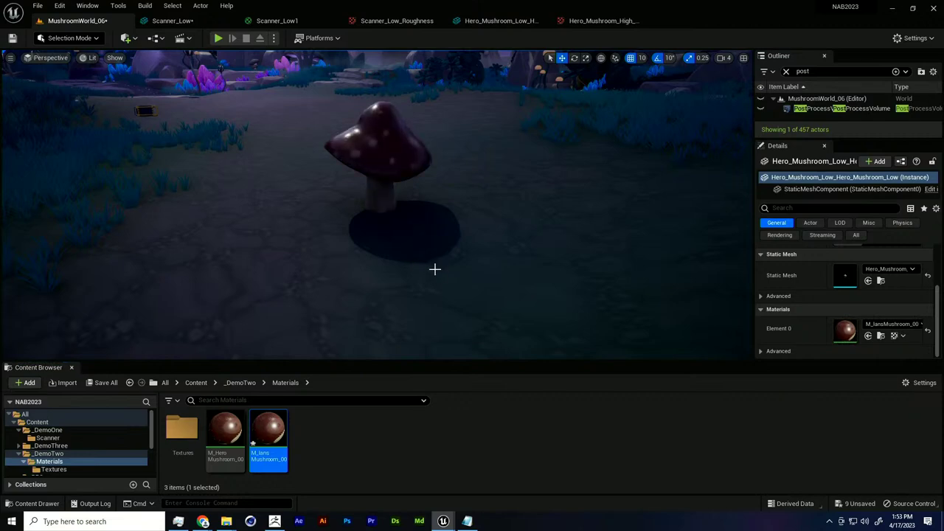
alt+drag(417, 214, 440, 185)
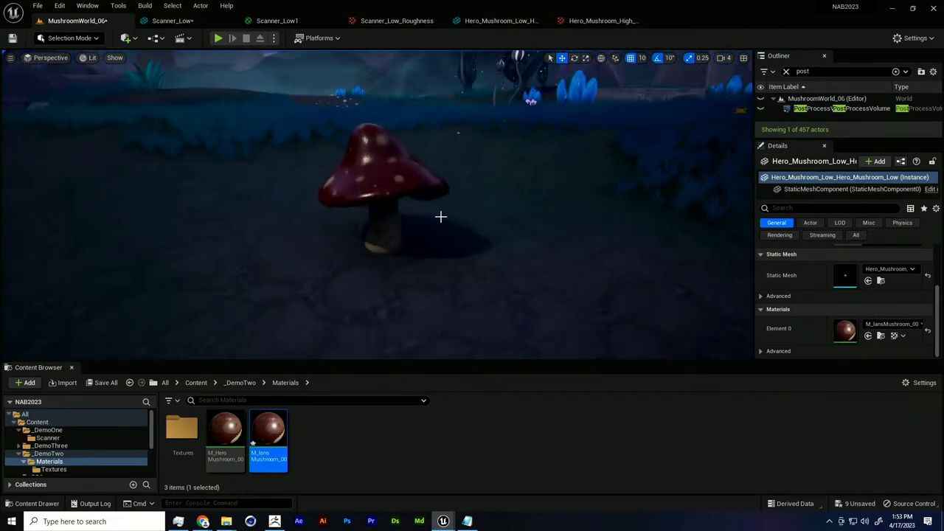
right_click(441, 217)
alt+right_drag(418, 219, 480, 218)
key(g)
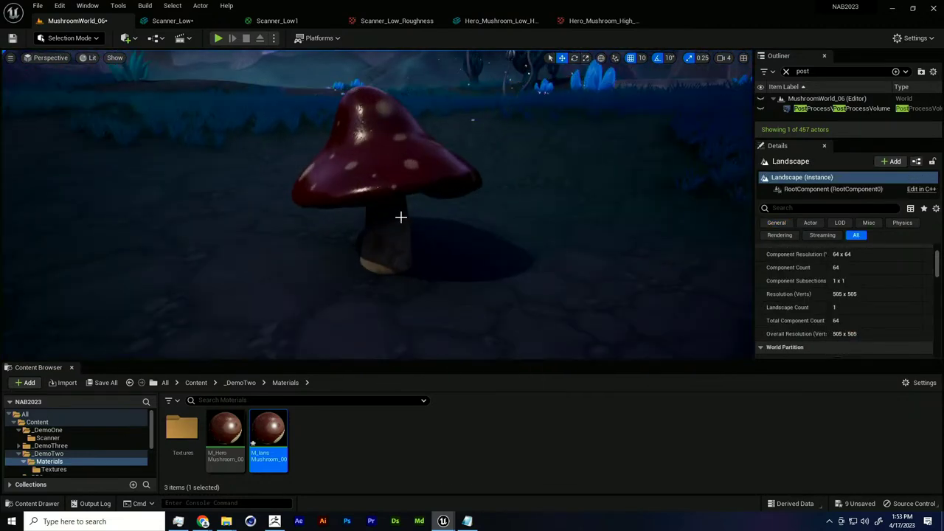
alt+right_drag(371, 333, 438, 245)
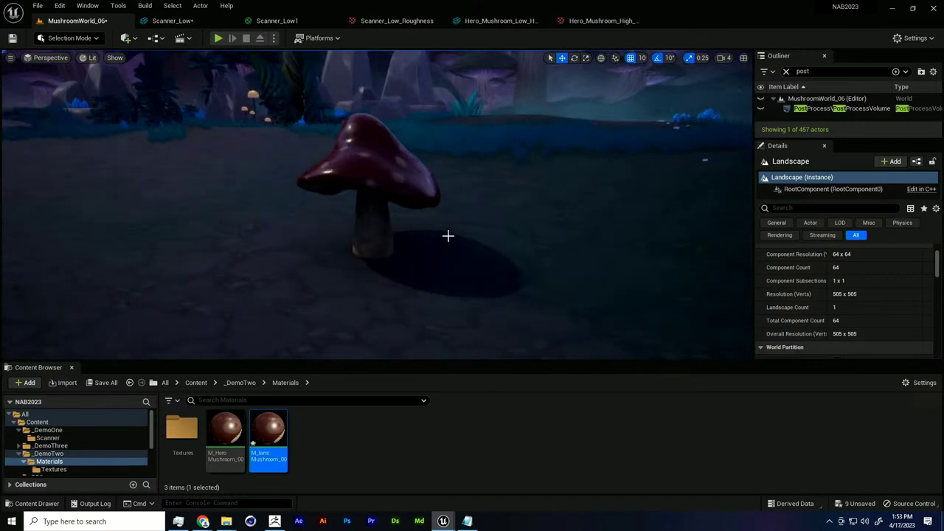
Reopen the M_IansMushroom_00 graph and stack the metallic sample between the base color and roughness samples.
double_click(270, 435)
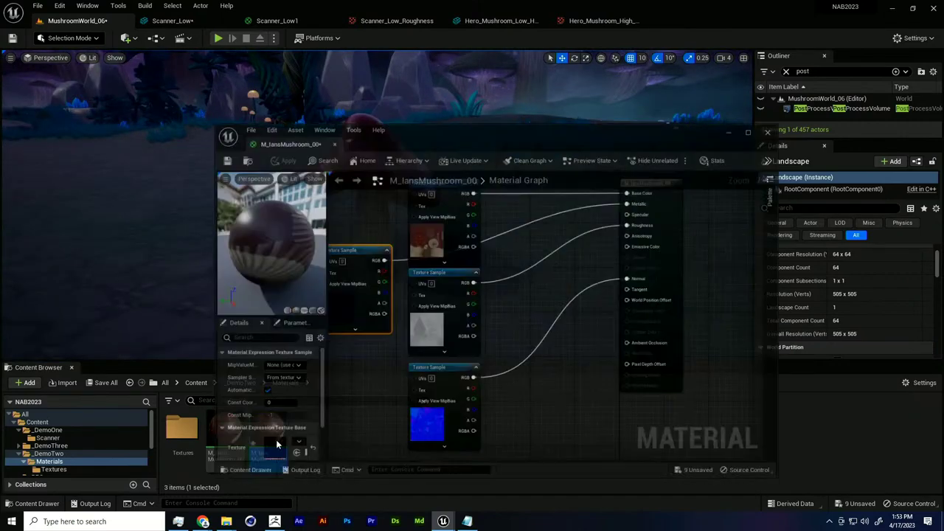
right_drag(528, 289, 546, 328)
scroll(514, 301, down, 1)
drag(443, 267, 455, 211)
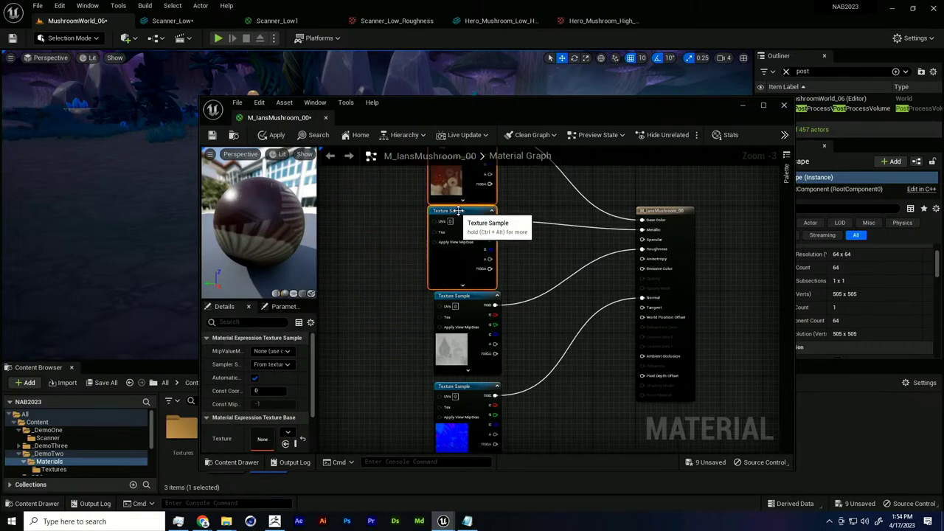
click(455, 211)
Move all four texture samples together farther away from the material output node to make room between them.
right_drag(538, 248, 517, 253)
scroll(517, 254, down, 1)
scroll(509, 258, down, 1)
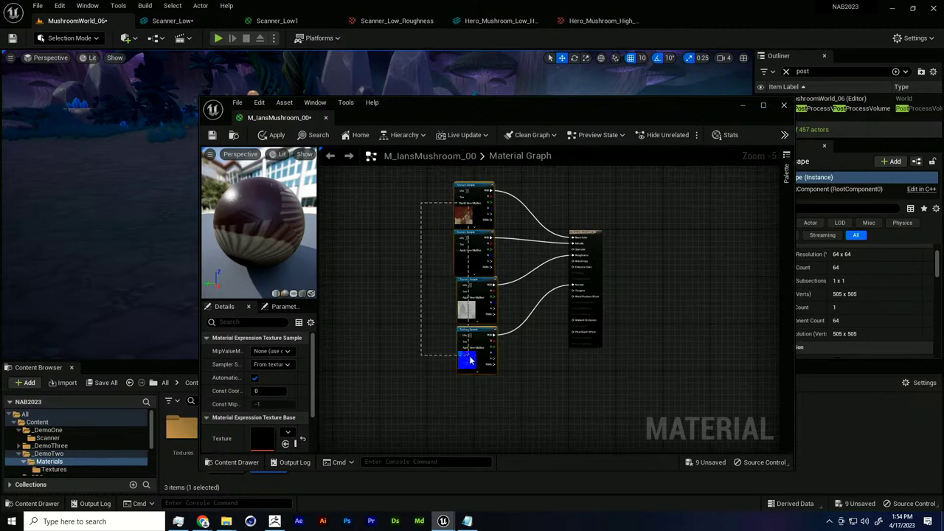
drag(470, 359, 373, 374)
click(415, 274)
Add the Hero_Mushroom_High_alpha texture from the Textures folder to the graph and align it above the base color sample.
scroll(441, 254, up, 2)
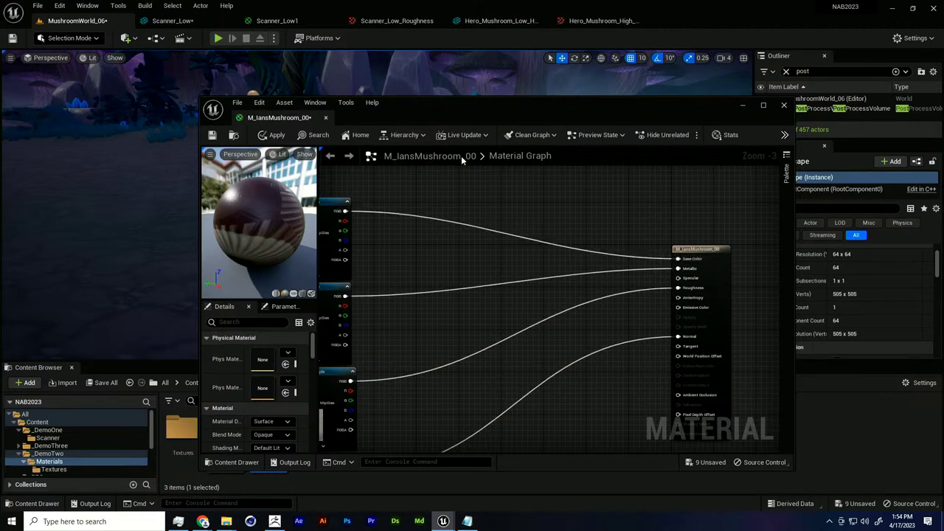
drag(460, 113, 472, 53)
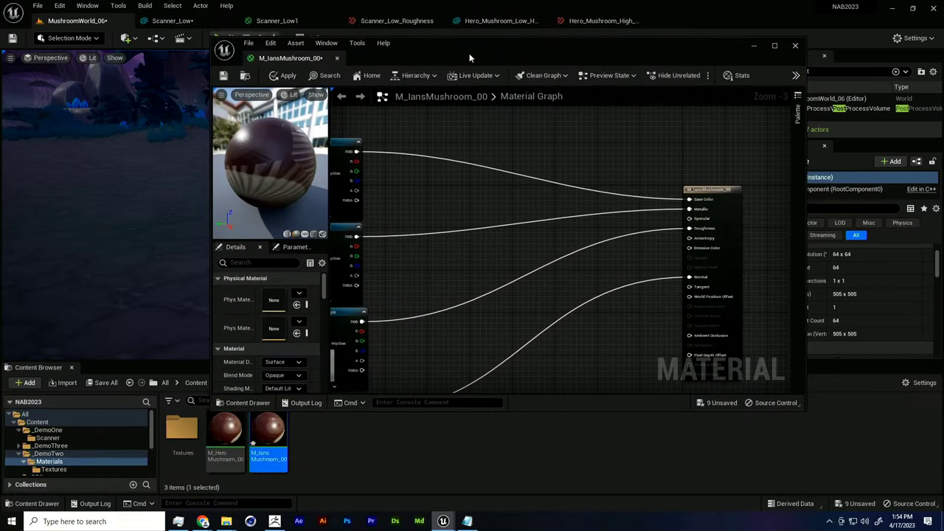
double_click(183, 432)
scroll(514, 420, down, 2)
scroll(499, 429, up, 2)
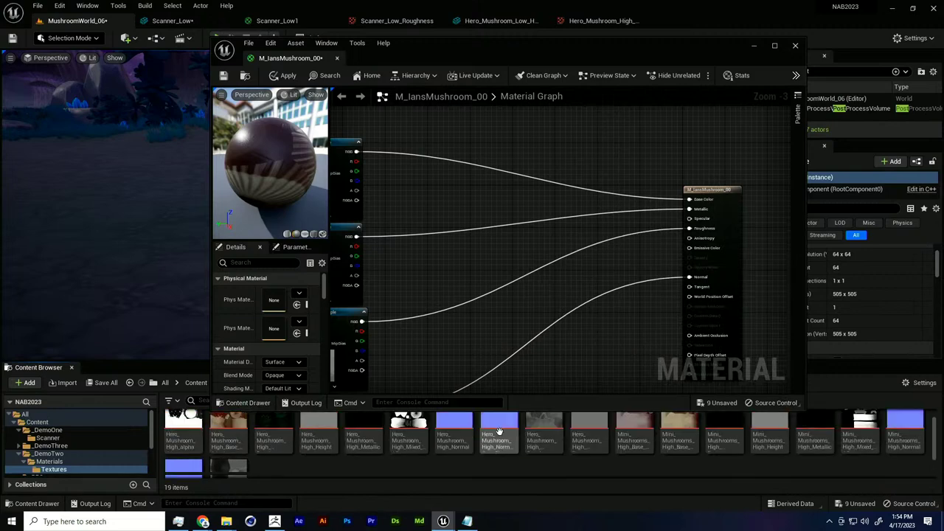
drag(183, 435, 408, 130)
right_drag(511, 149, 620, 259)
drag(560, 315, 548, 294)
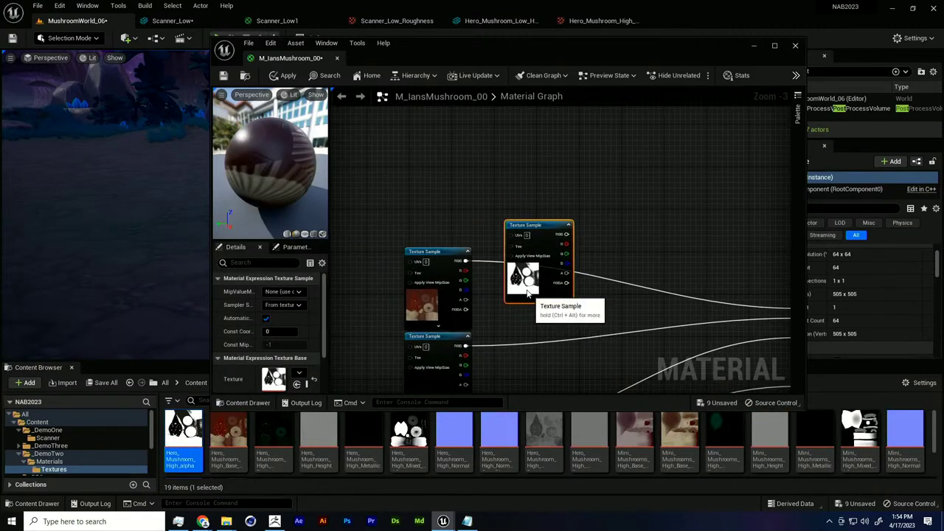
drag(498, 261, 466, 241)
drag(525, 286, 420, 227)
scroll(420, 228, up, 2)
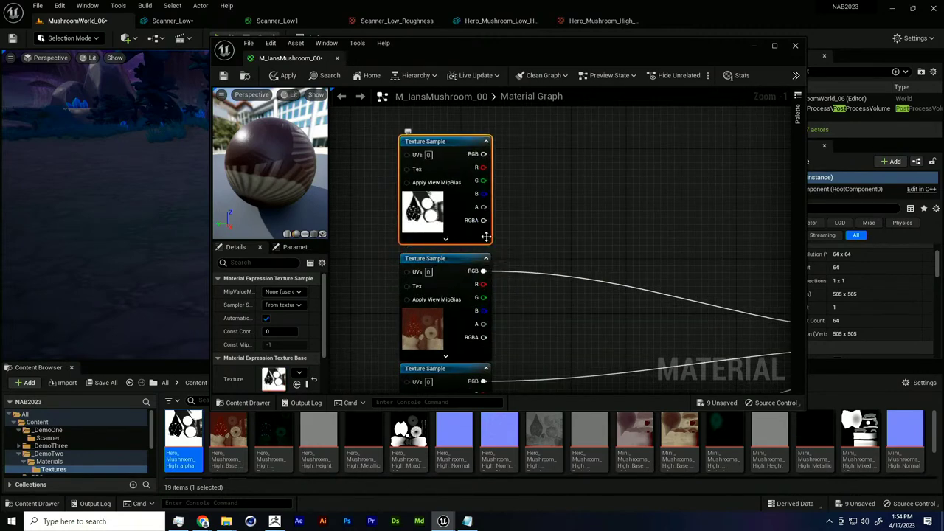
right_drag(527, 248, 452, 205)
scroll(435, 197, down, 1)
scroll(475, 209, down, 1)
scroll(533, 230, up, 1)
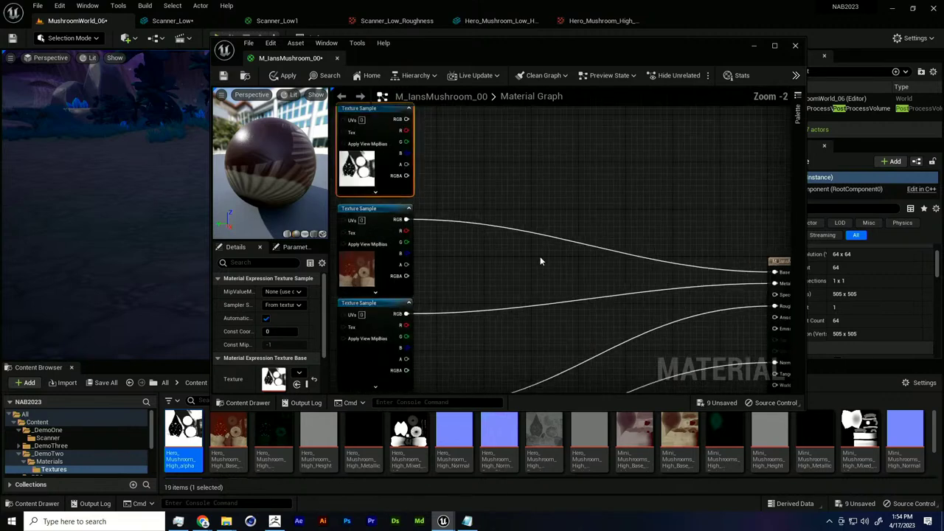
right_click(541, 271)
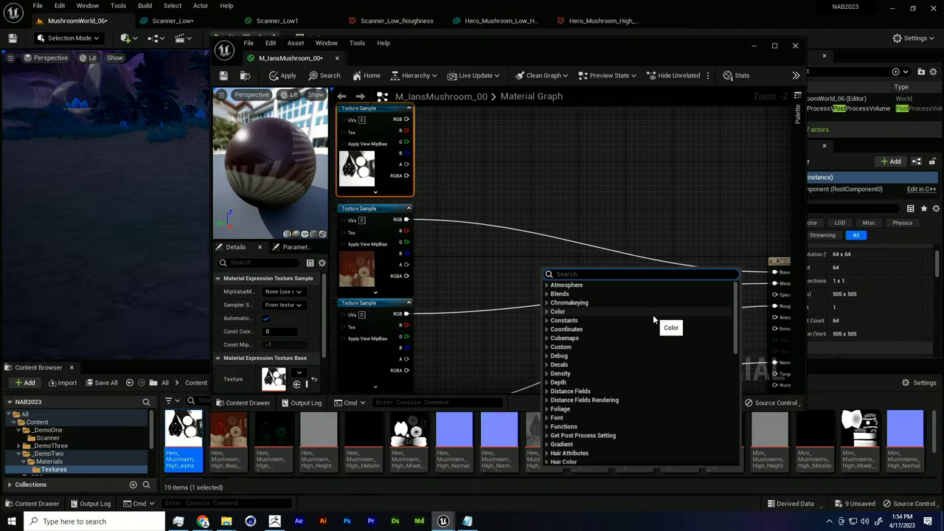
text(mult)
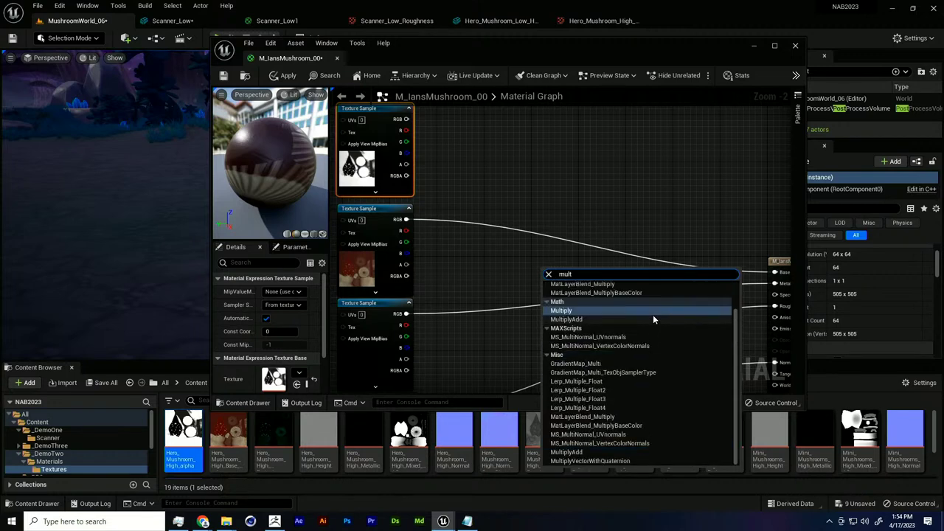
key(BackSpace)
key(BackSpace)
key(BackSpace)
key(BackSpace)
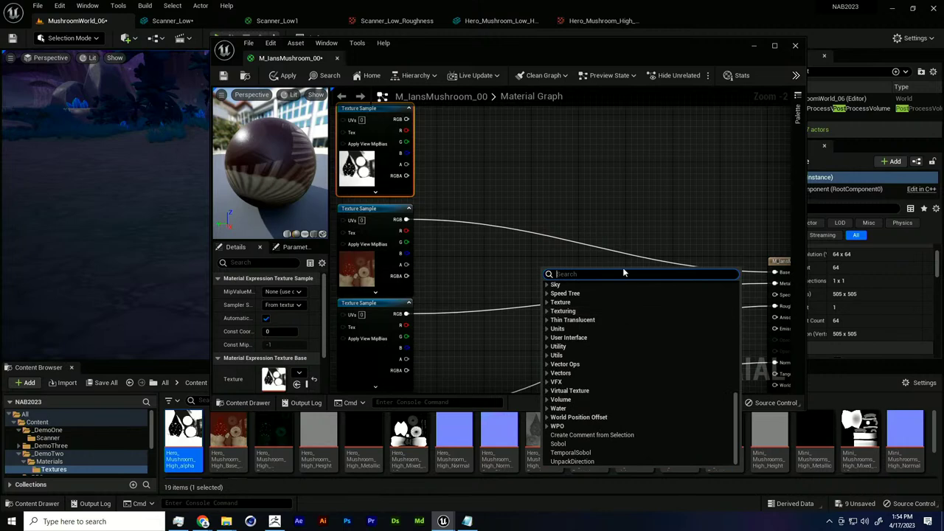
click(550, 227)
Add a LinearInterpolate node to the graph between the alpha mask sample and the material output node.
right_drag(515, 213, 521, 229)
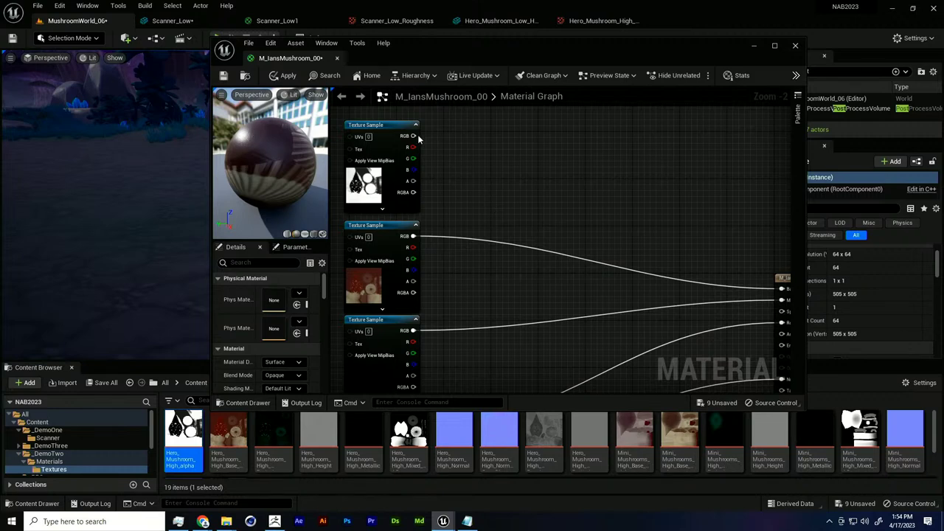
right_click(518, 175)
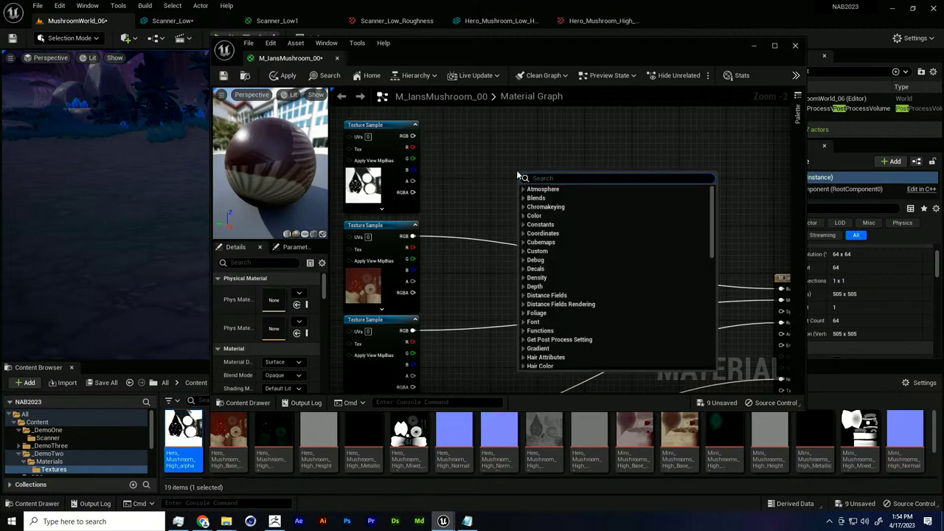
text(lerp)
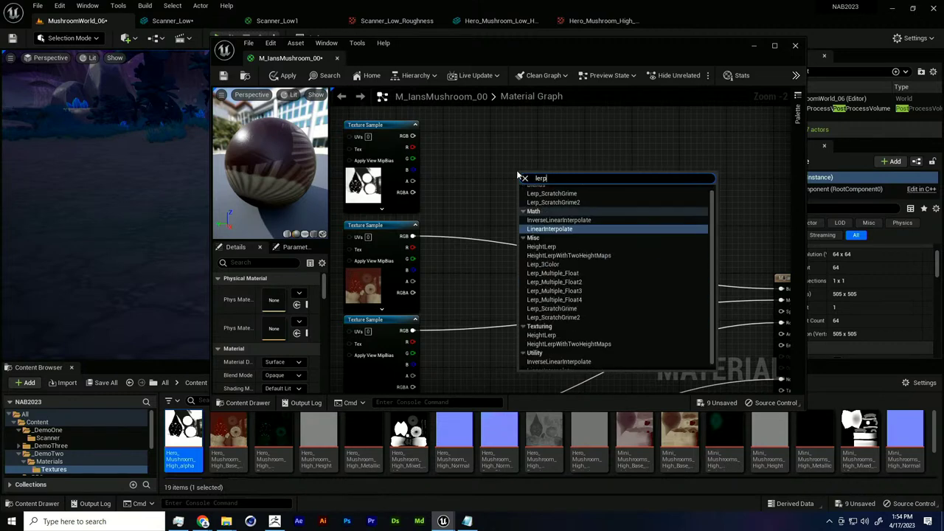
key(Return)
scroll(527, 194, up, 2)
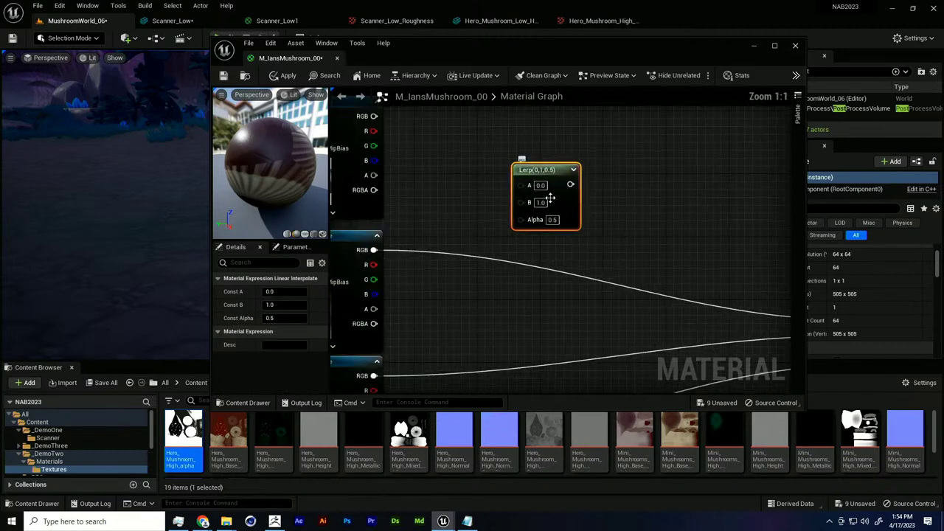
right_drag(542, 238, 581, 256)
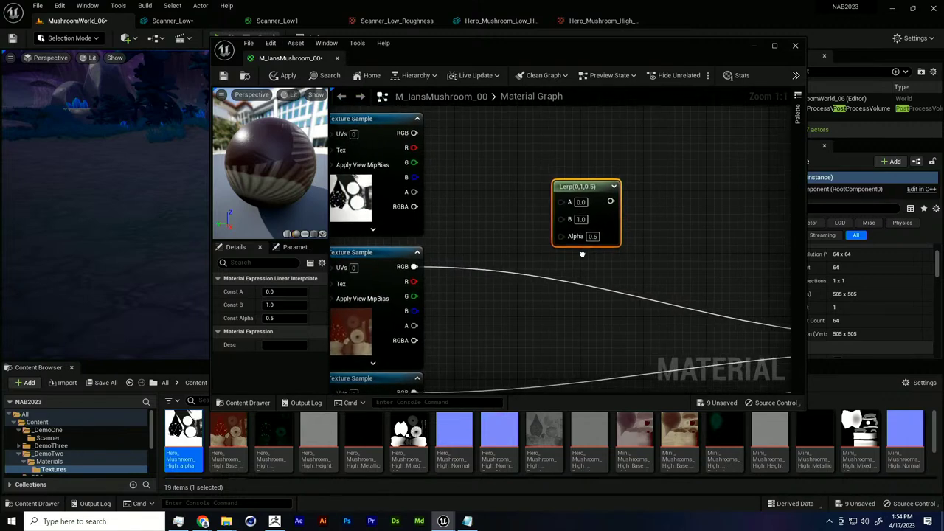
drag(604, 203, 620, 221)
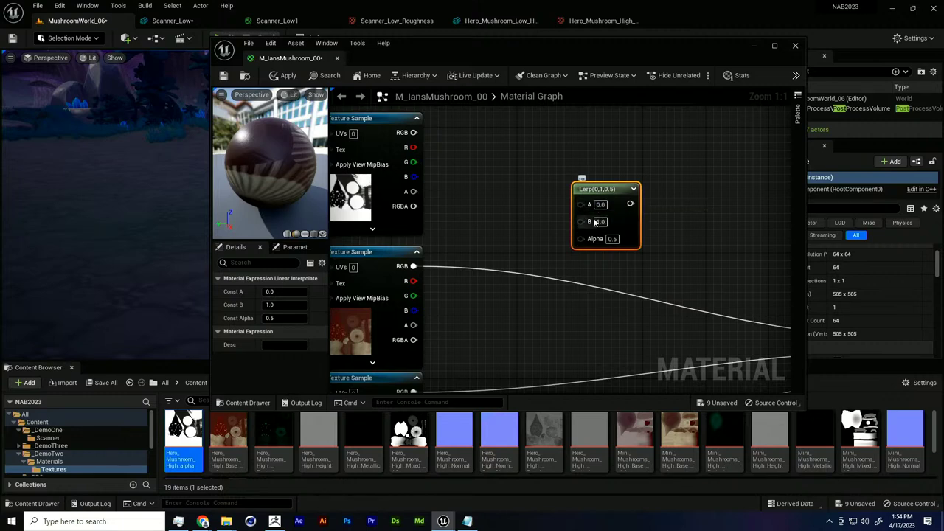
Connect the alpha mask sample's RGB output to the Lerp's Alpha input and the Lerp's output to Base Color.
right_drag(540, 221, 558, 226)
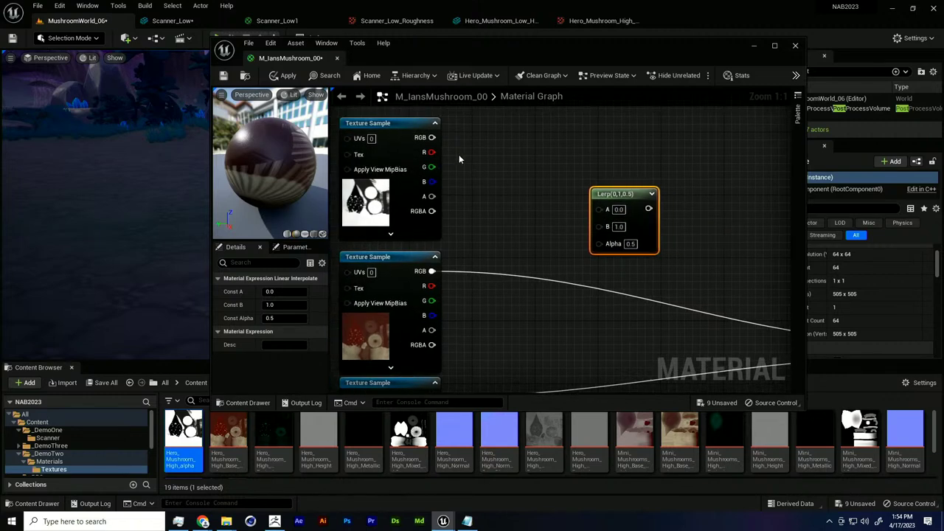
drag(426, 138, 599, 244)
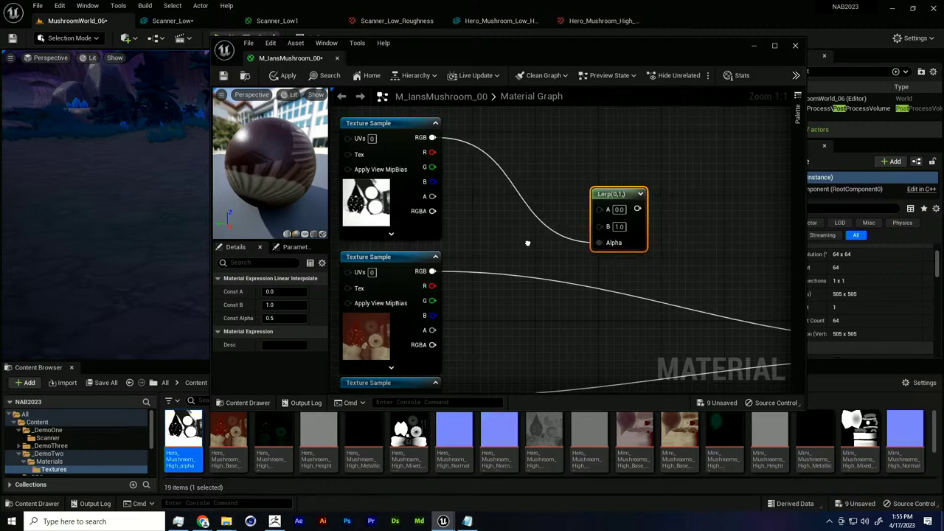
right_drag(389, 198, 422, 190)
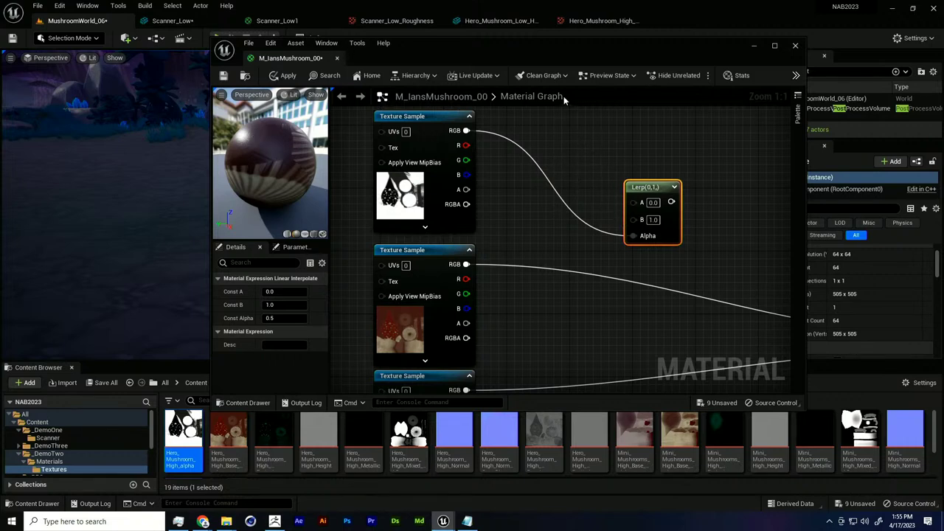
right_drag(604, 161, 556, 194)
scroll(556, 194, down, 1)
right_drag(645, 234, 581, 229)
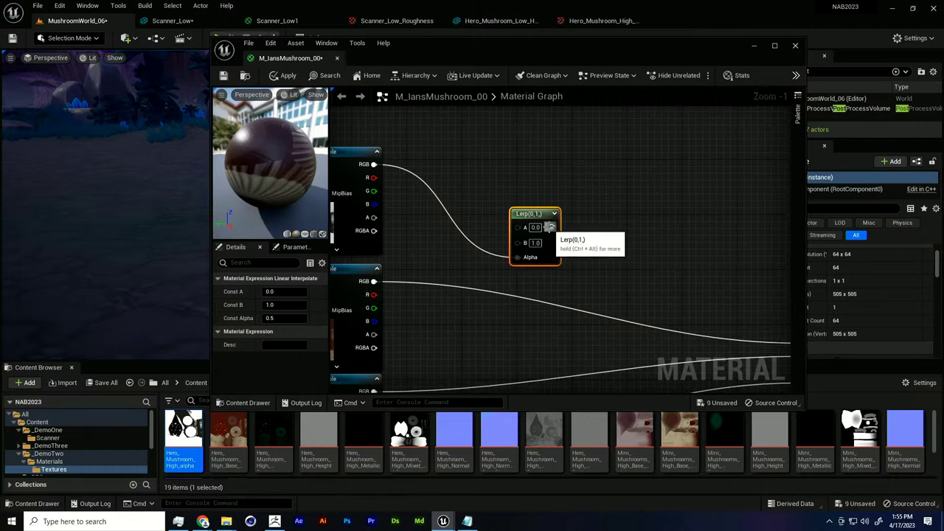
drag(549, 228, 603, 349)
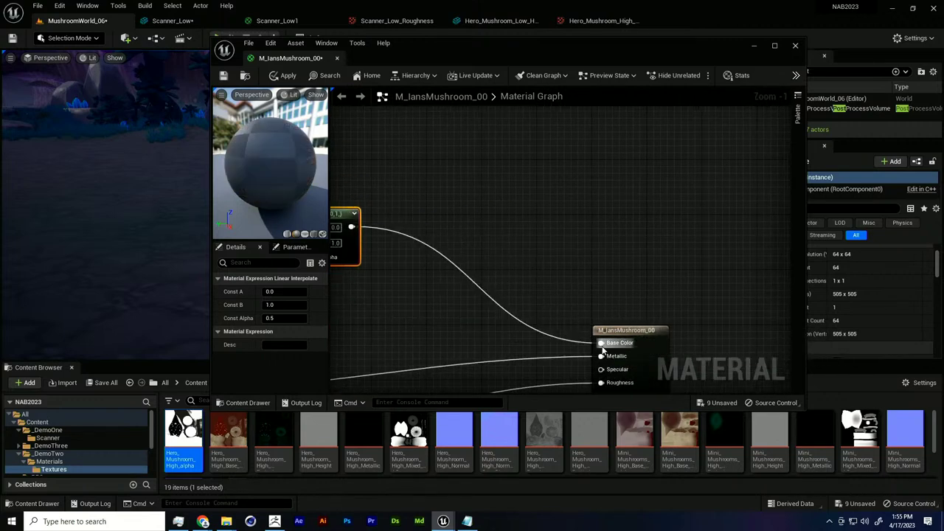
Move the base color sample out of the column of texture samples and put the alpha mask sample in its place.
right_drag(468, 310, 713, 321)
right_drag(567, 288, 641, 261)
scroll(641, 262, down, 2)
drag(467, 319, 350, 317)
drag(472, 233, 467, 323)
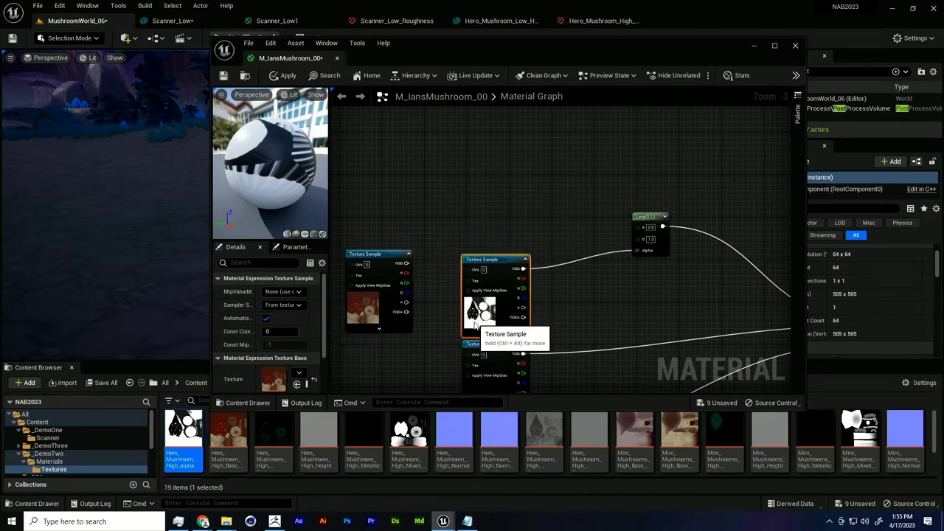
click(562, 309)
Add a Constant3Vector node and place it above the alpha mask sample, clear of the Lerp node.
scroll(577, 275, up, 3)
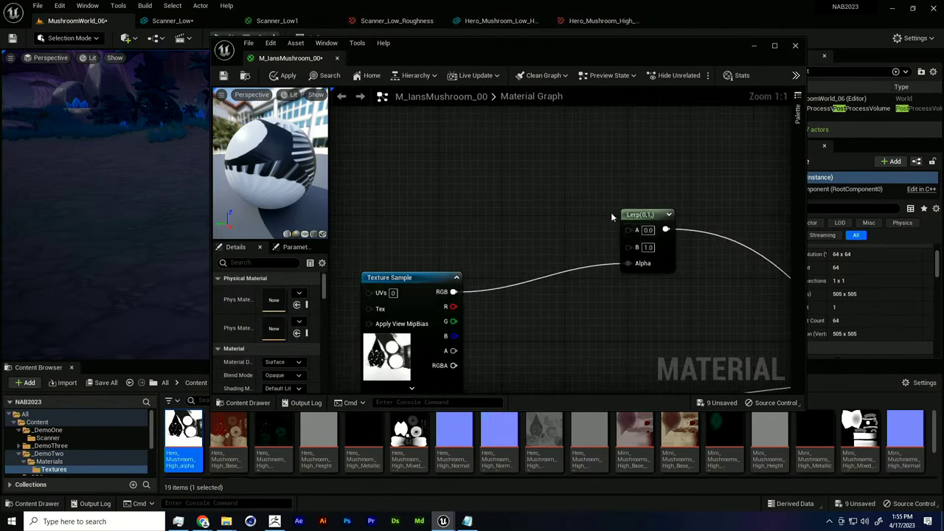
right_drag(531, 175, 514, 164)
right_drag(455, 171, 451, 206)
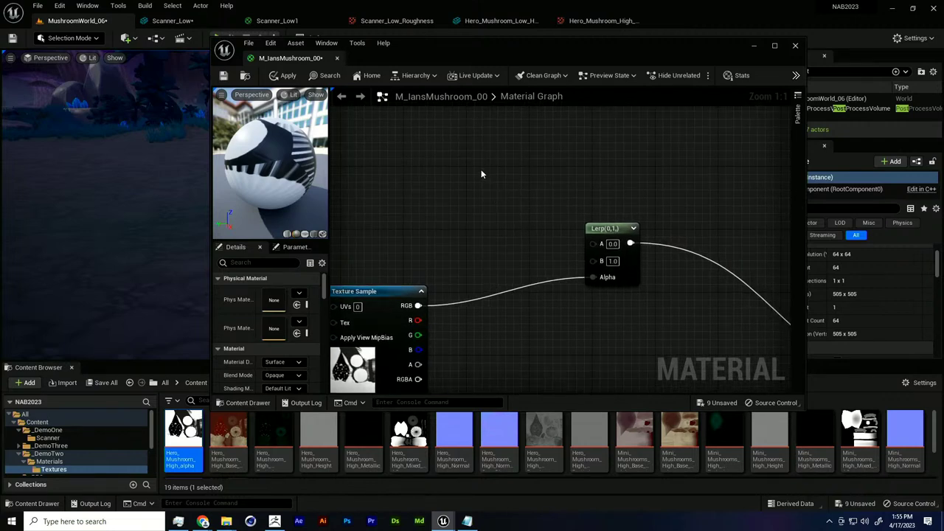
key(3)
click(463, 147)
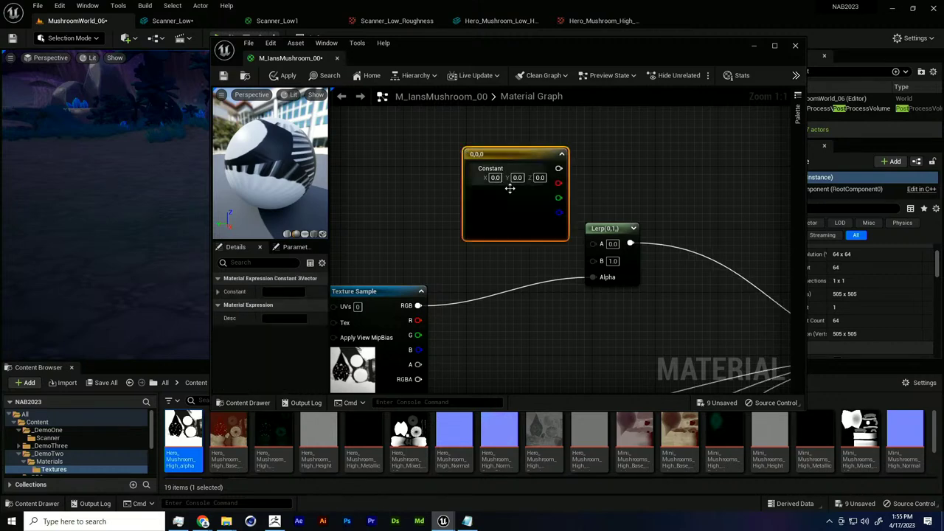
drag(516, 199, 459, 157)
right_drag(498, 193, 520, 219)
drag(487, 210, 456, 188)
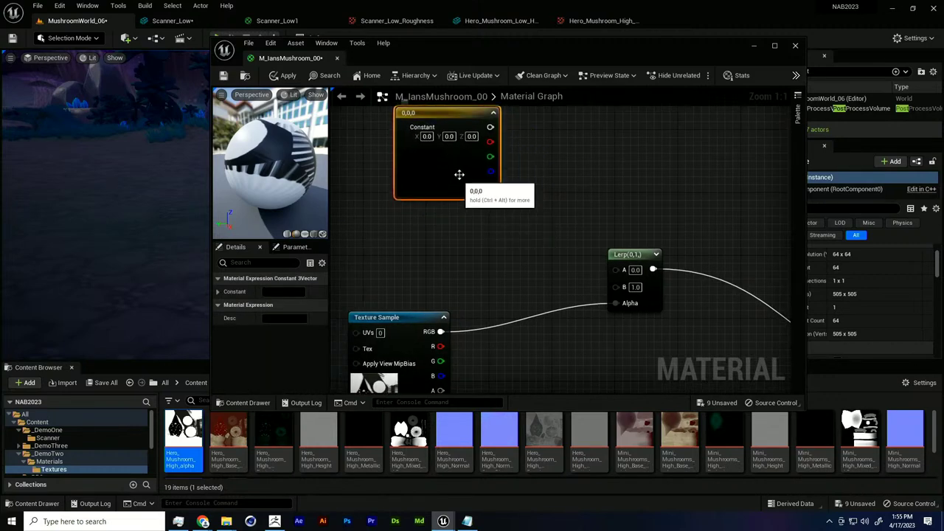
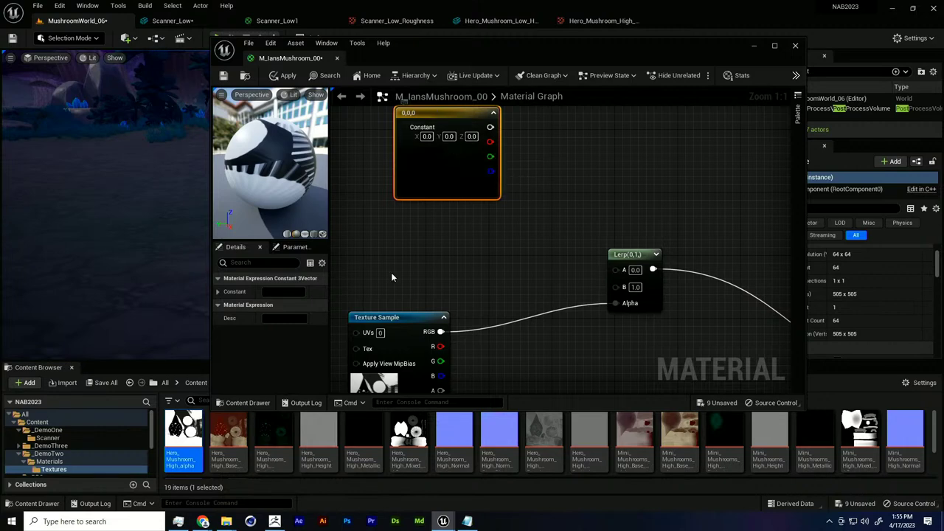
Set the vector constant's color to pink with values of about 0.849, 0.158, 0.312.
click(283, 292)
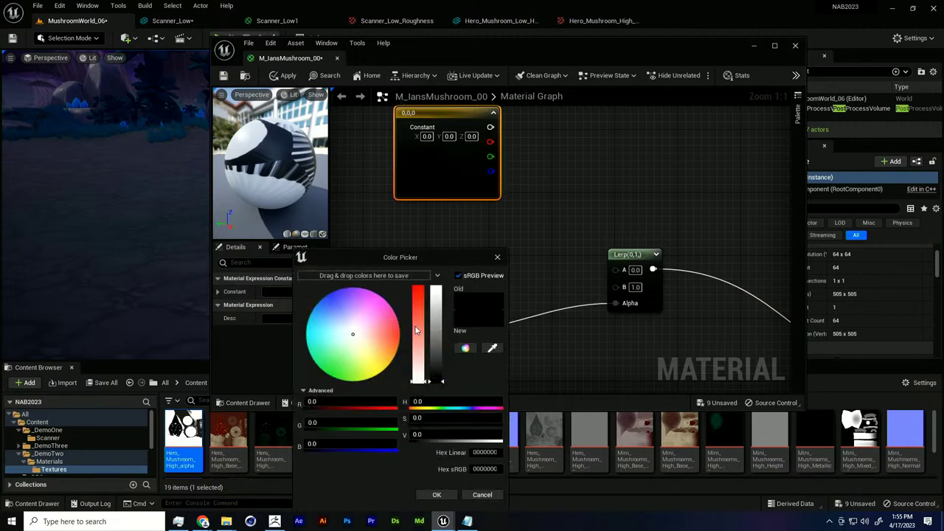
click(417, 326)
drag(436, 331, 436, 305)
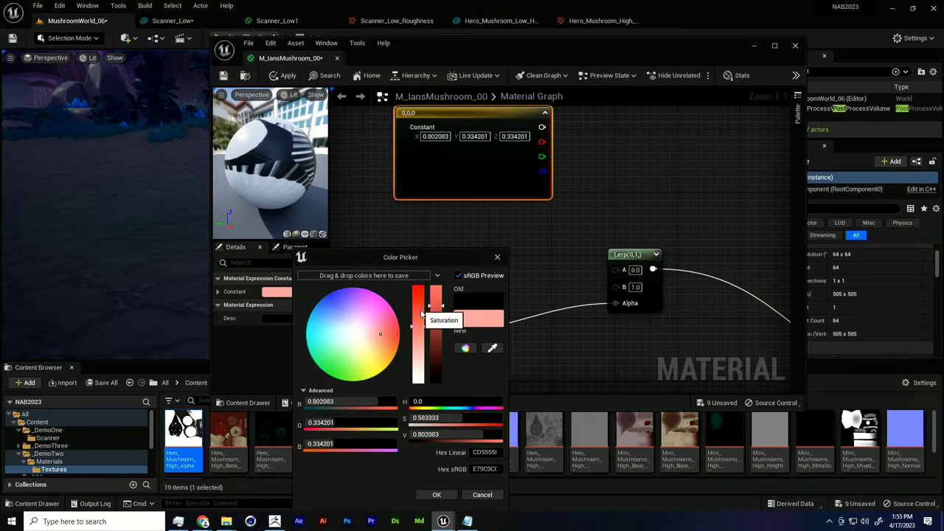
drag(425, 325, 390, 325)
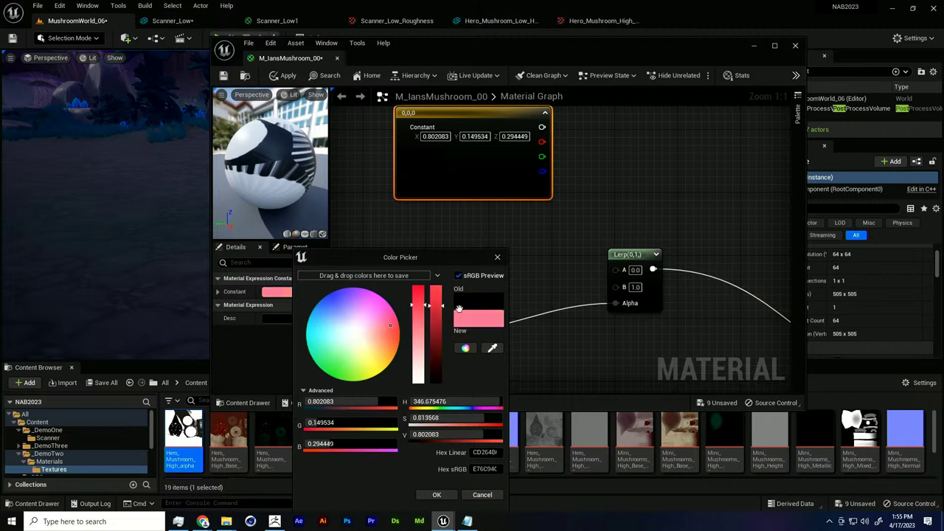
click(436, 301)
click(451, 493)
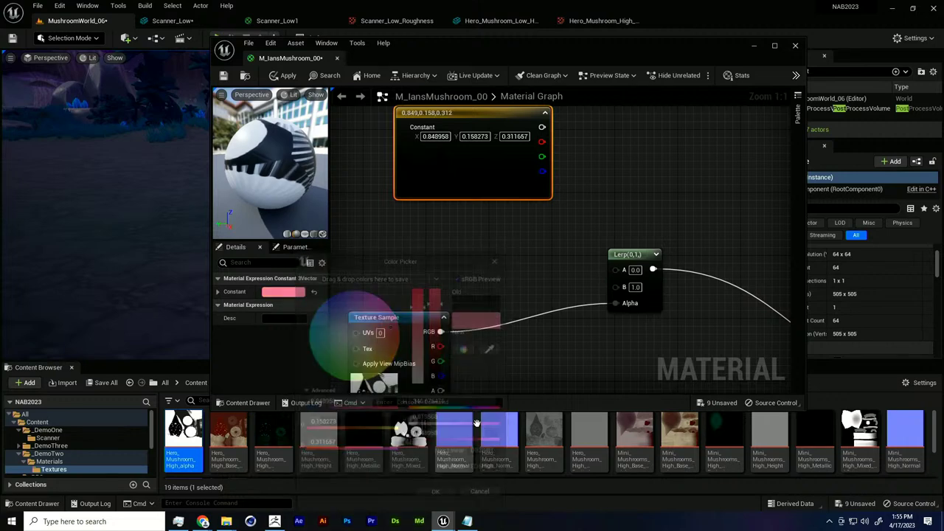
Connect the pink constant to the Lerp's A input and place a duplicate of the constant directly below it.
right_drag(540, 244, 533, 265)
drag(533, 147, 607, 290)
drag(486, 202, 463, 195)
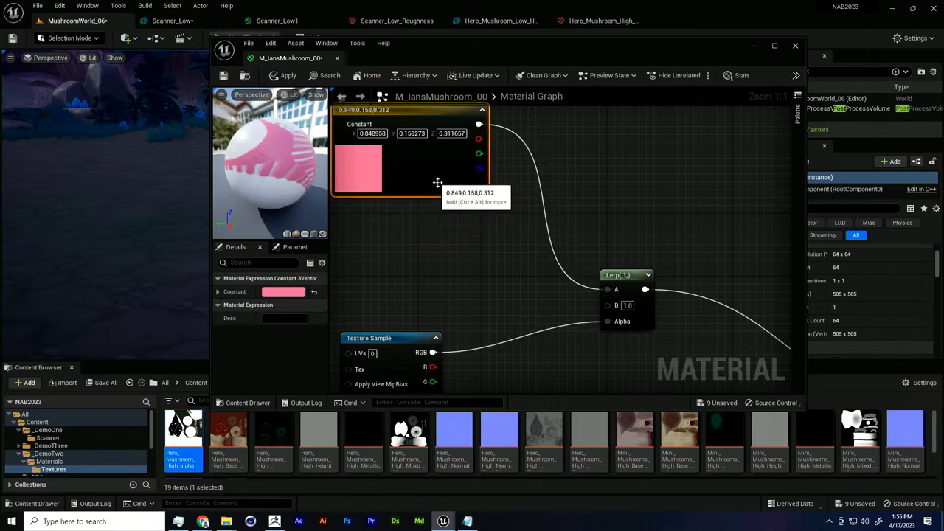
key(ctrl+v)
drag(505, 226, 414, 267)
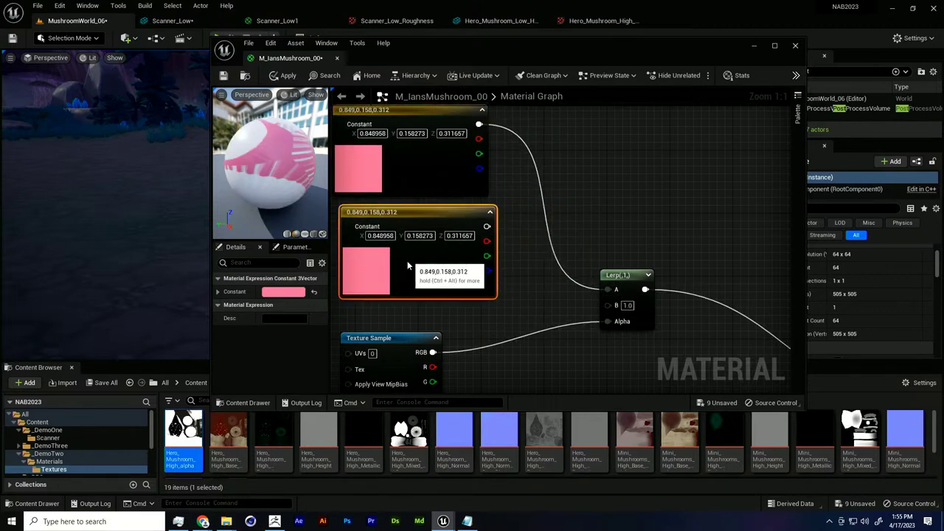
Set the duplicated constant to purple, about 0.255, 0.183, 0.531, and connect it to the Lerp's B input.
click(301, 292)
click(377, 301)
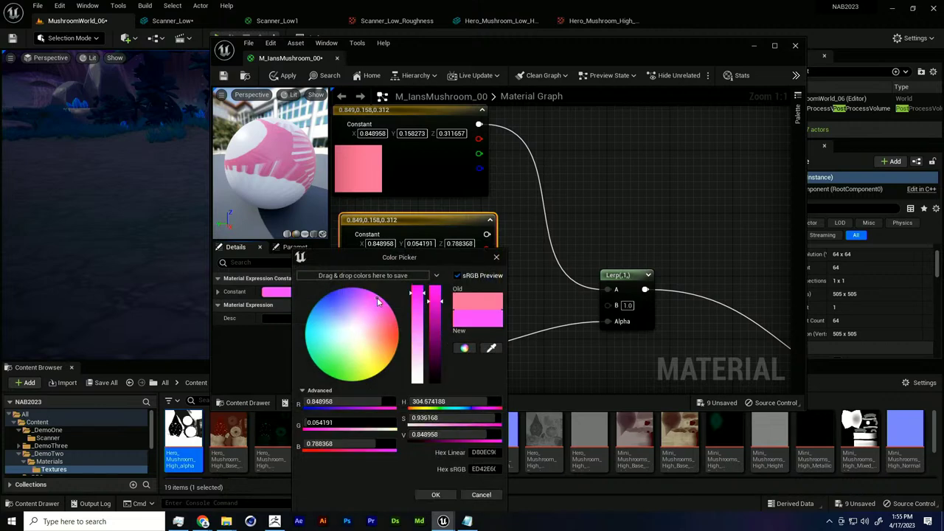
click(438, 334)
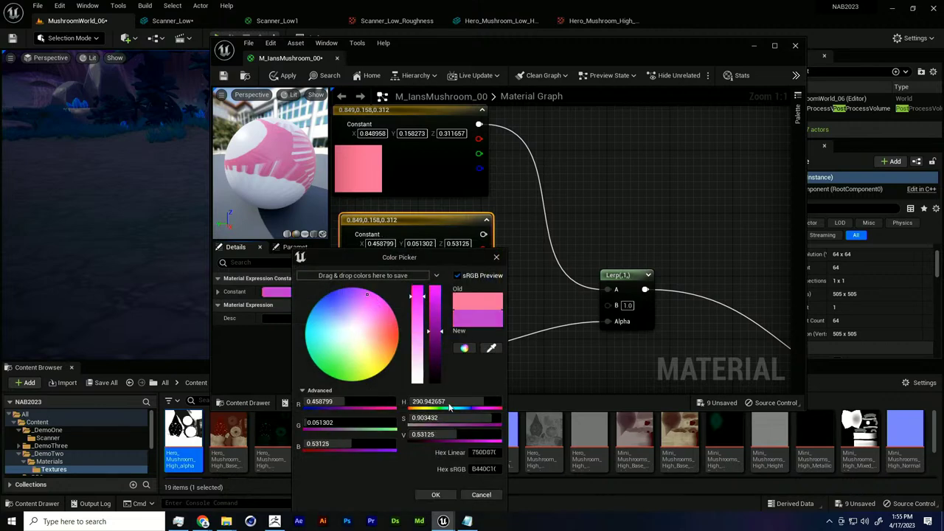
click(342, 306)
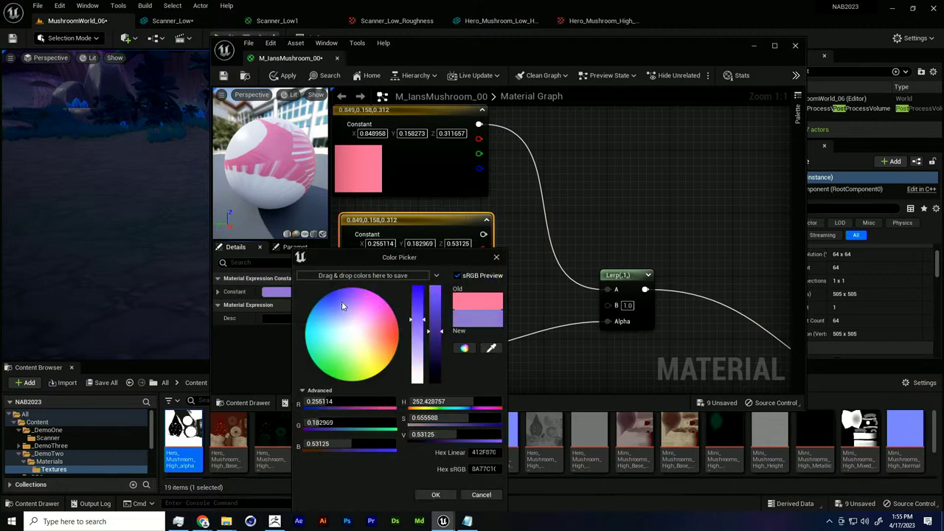
click(437, 495)
drag(489, 242, 607, 305)
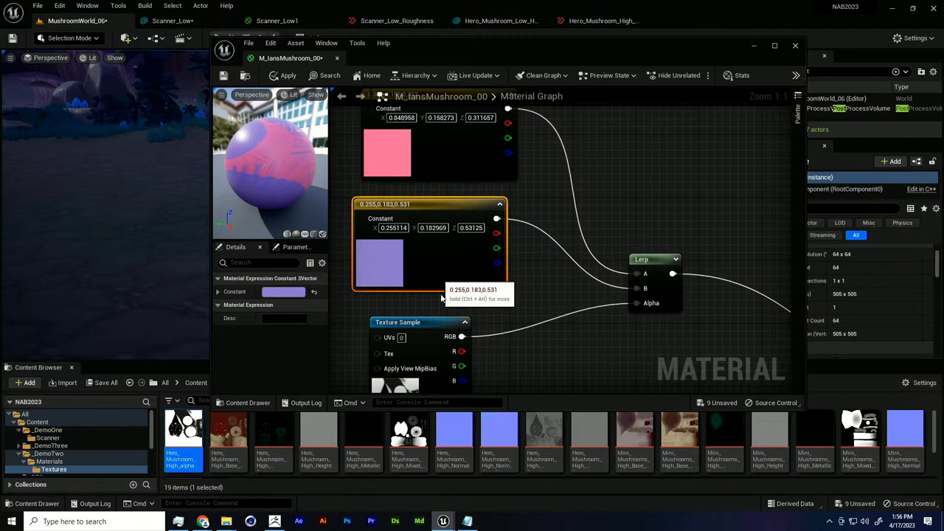
Apply the material changes and check the mushroom in the level with the material editor window moved aside, then restore the graph view.
right_drag(567, 238, 566, 254)
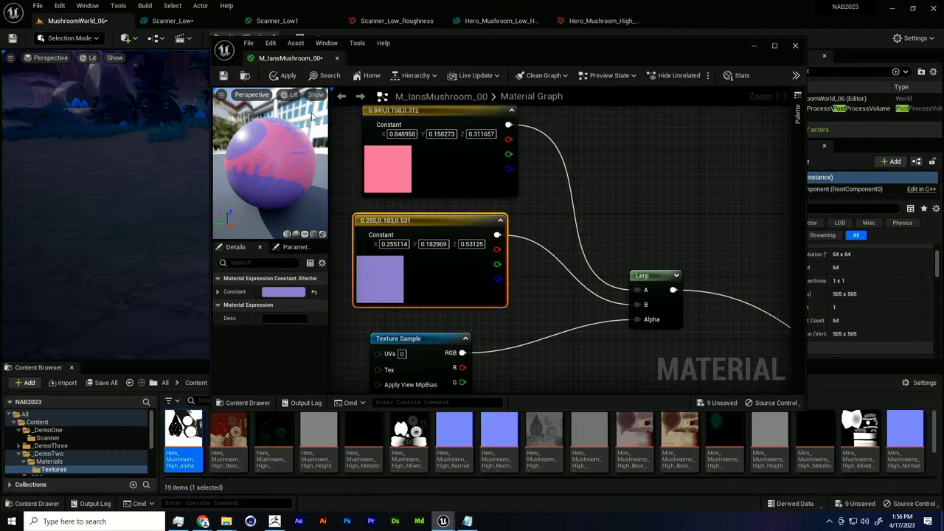
click(287, 75)
drag(476, 43, 440, 290)
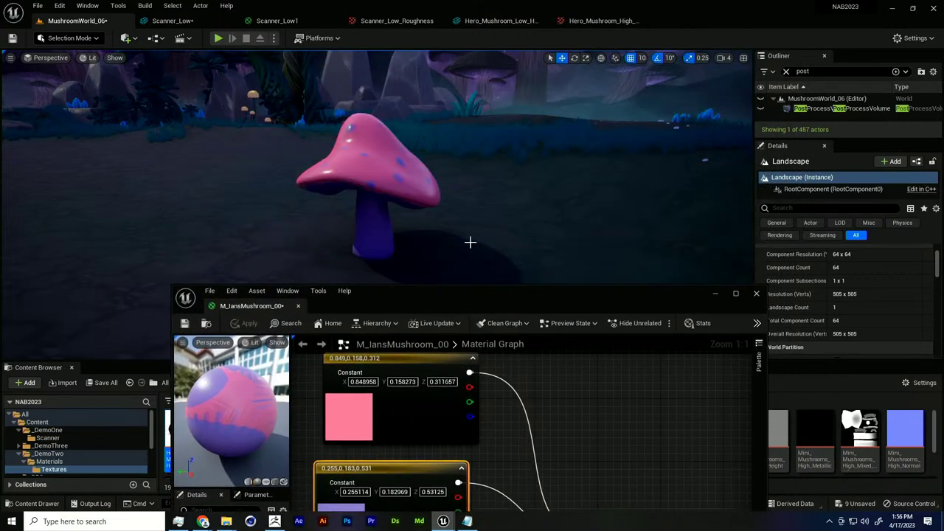
alt+drag(376, 191, 346, 192)
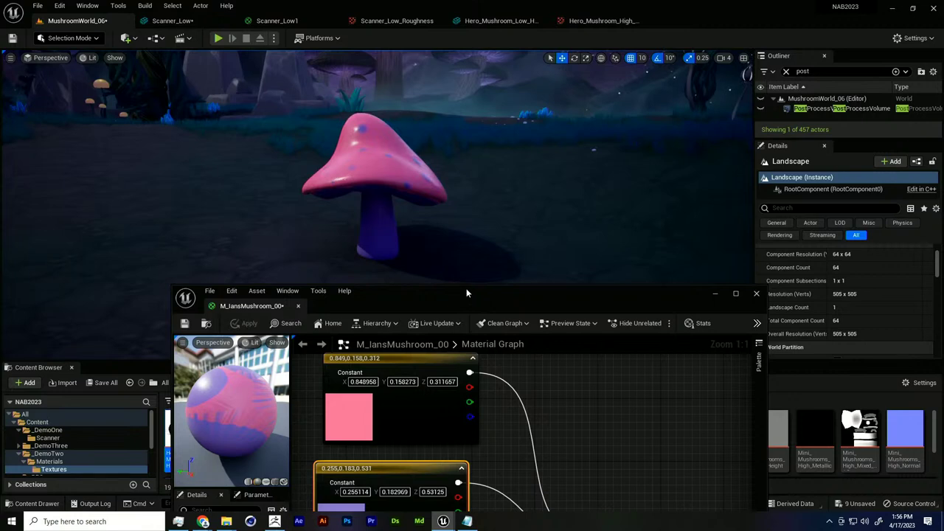
drag(464, 290, 418, 92)
scroll(387, 284, down, 2)
right_drag(314, 398, 392, 376)
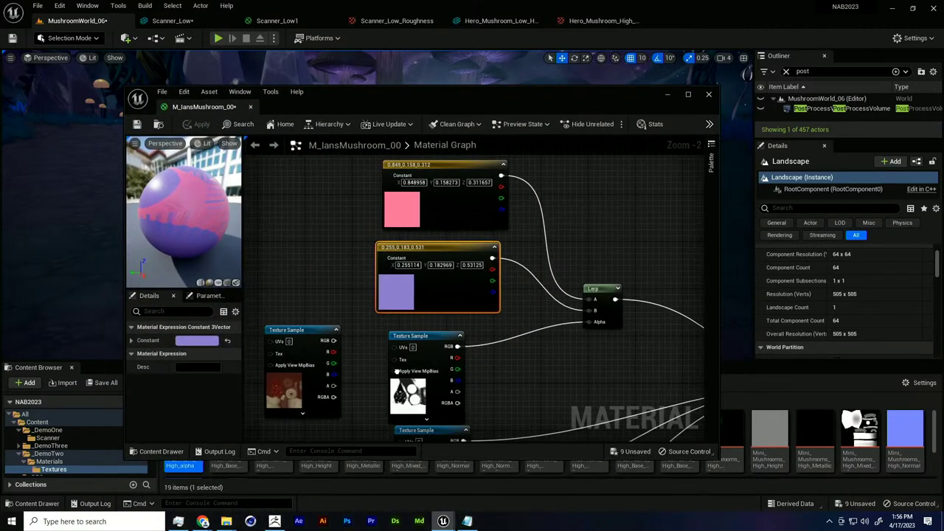
Move the red mushroom base color texture sample into the open space above the Lerp node.
click(313, 388)
drag(313, 387, 562, 247)
right_drag(562, 247, 415, 278)
drag(414, 277, 487, 250)
right_drag(612, 338, 525, 331)
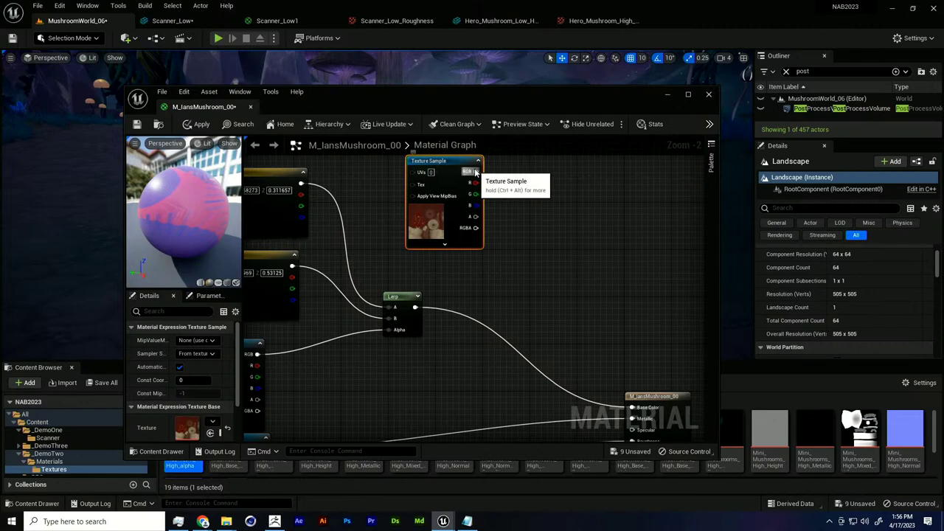
scroll(475, 173, up, 2)
right_drag(424, 251, 428, 298)
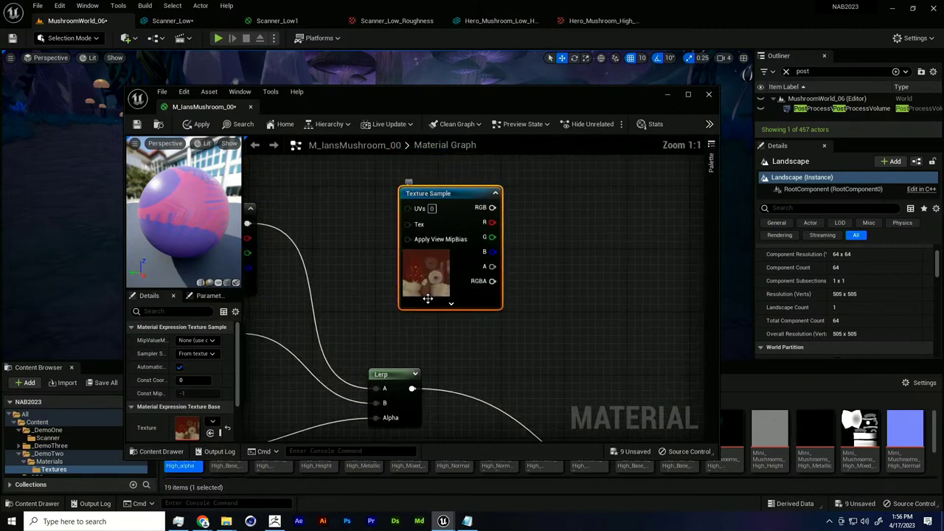
drag(427, 299, 373, 275)
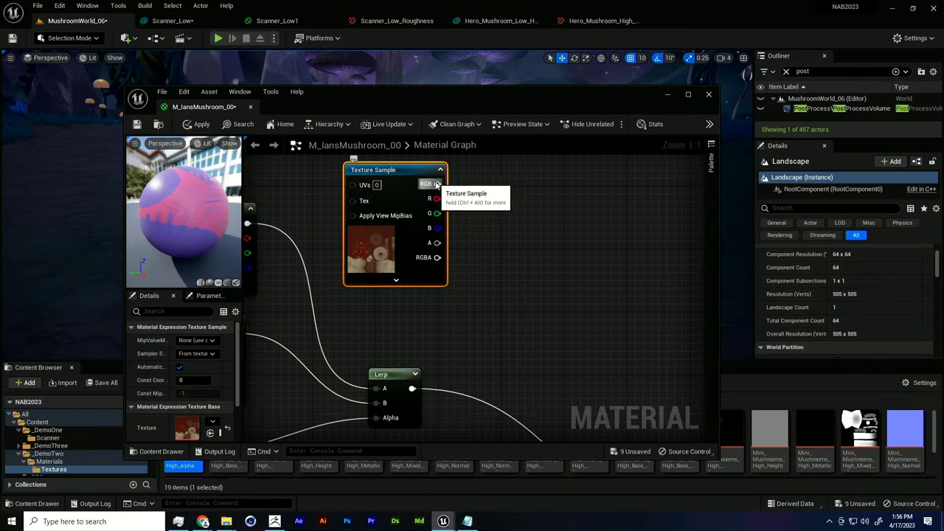
Add a Desaturation node fed by the base color texture's RGB output and place it just below and beside the texture.
drag(437, 183, 516, 248)
text(desat)
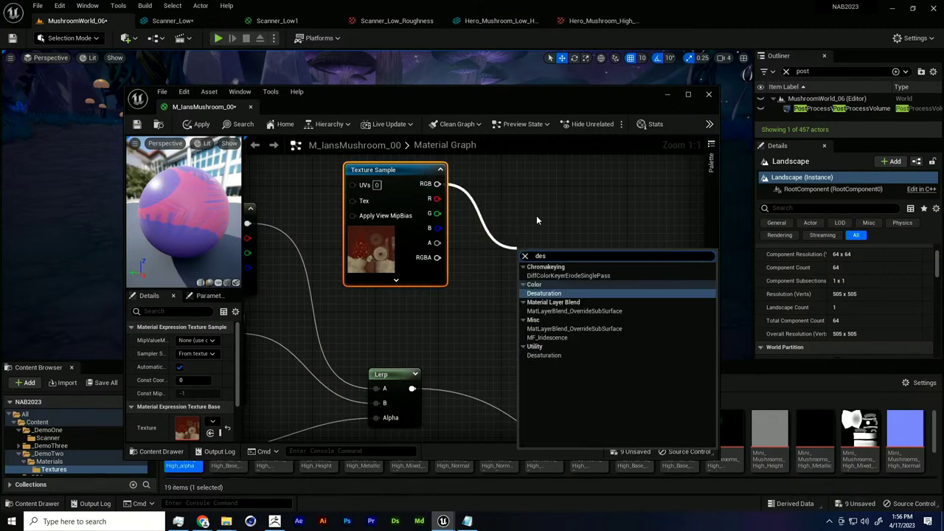
key(Return)
right_drag(543, 276, 492, 225)
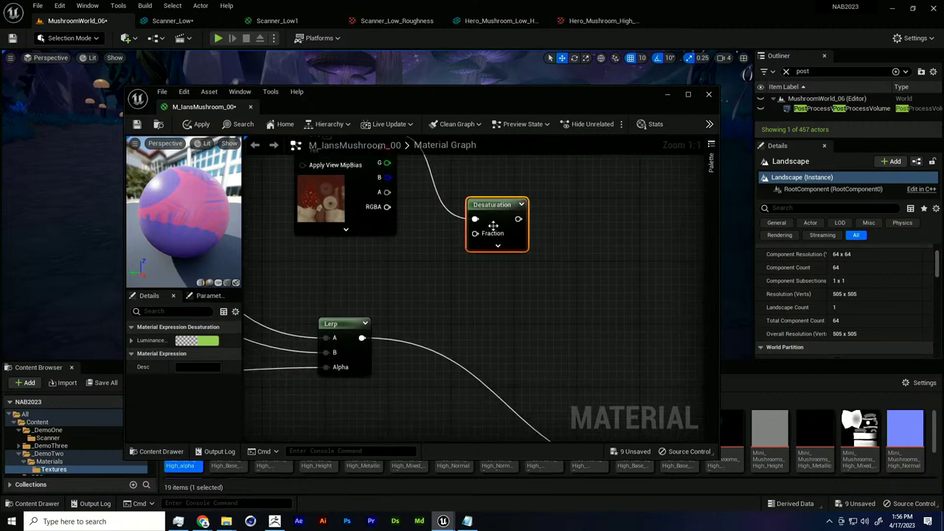
drag(455, 240, 448, 245)
drag(481, 205, 450, 229)
right_drag(449, 229, 458, 266)
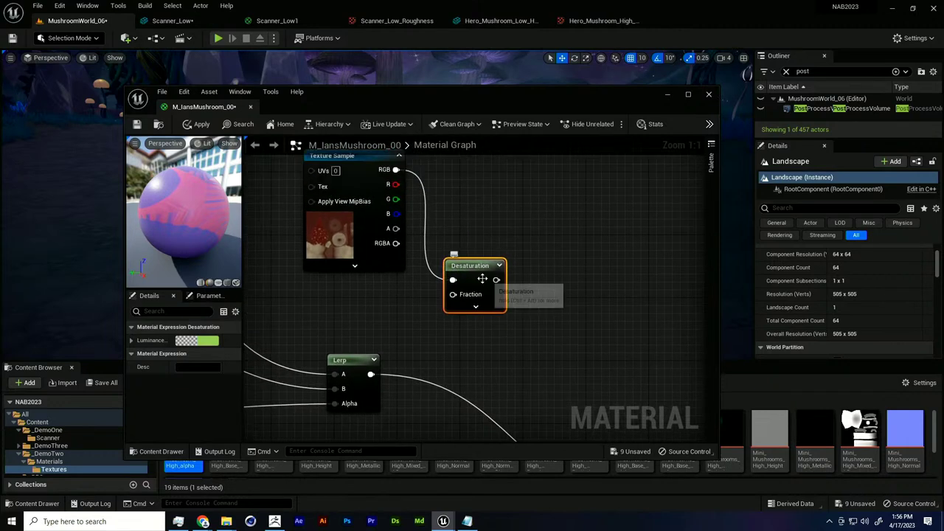
Preview the Desaturation node's output and set the preview mesh to a cube, rotated to show the whole texture.
right_click(471, 263)
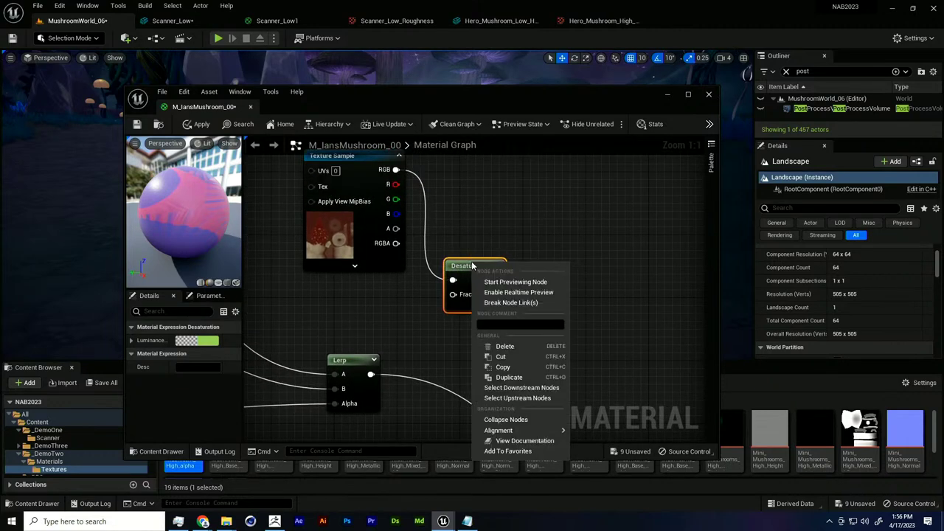
click(535, 282)
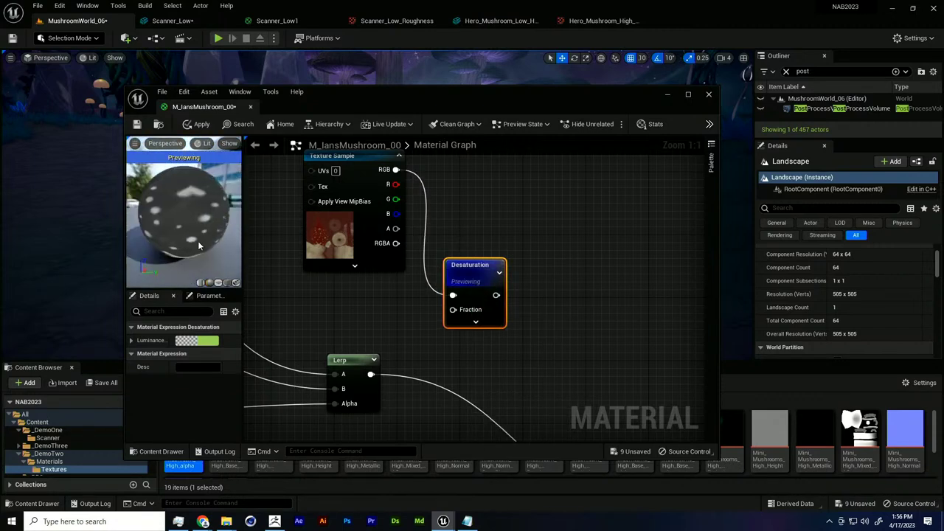
click(219, 282)
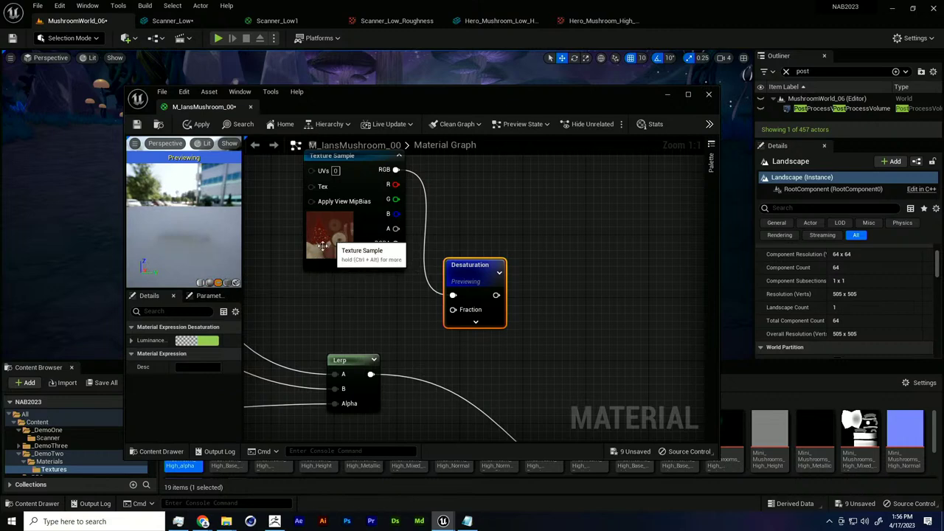
drag(339, 221, 365, 221)
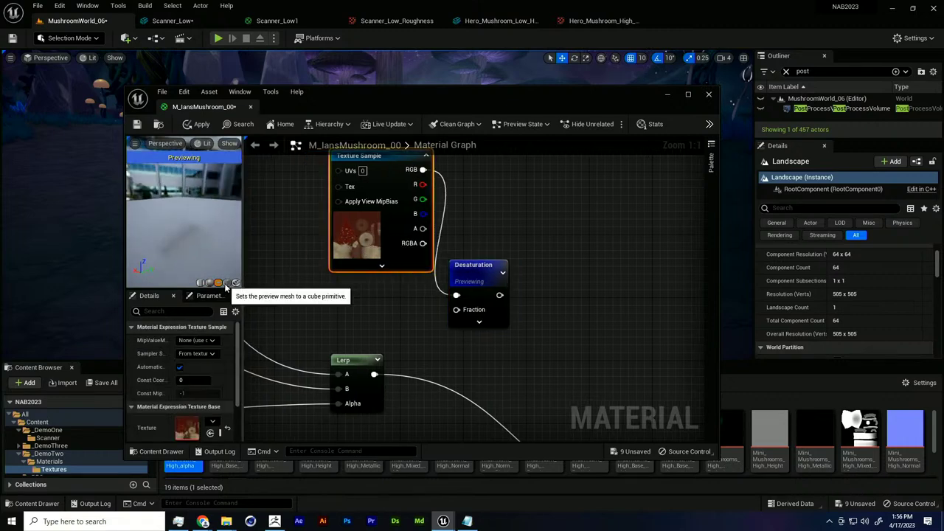
click(227, 282)
drag(198, 241, 144, 232)
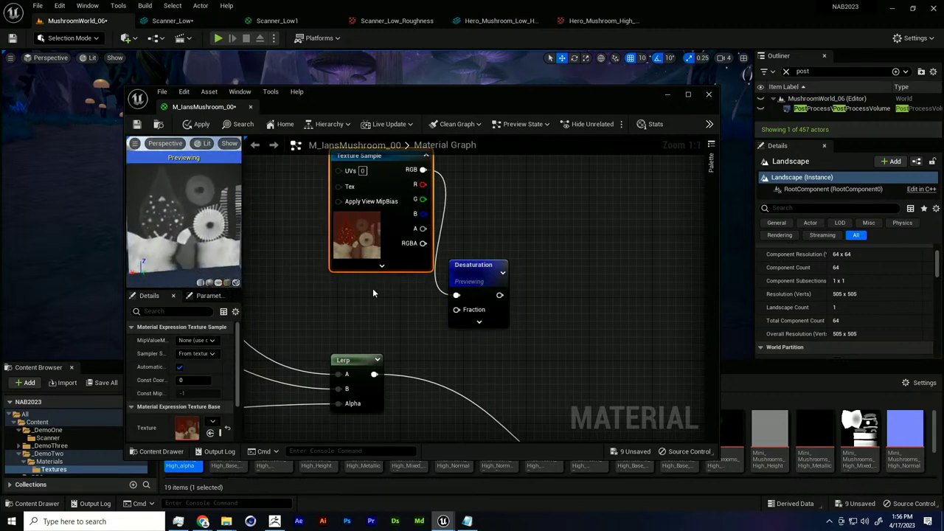
Add a Multiply node with the Lerp's output as its A input and place it beside the Lerp.
right_drag(373, 292, 338, 231)
drag(339, 311, 418, 323)
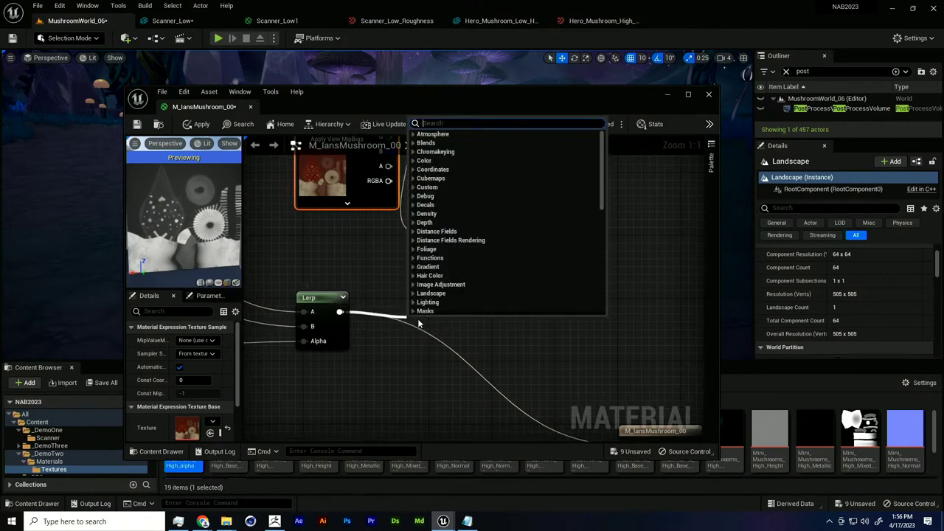
text(multip)
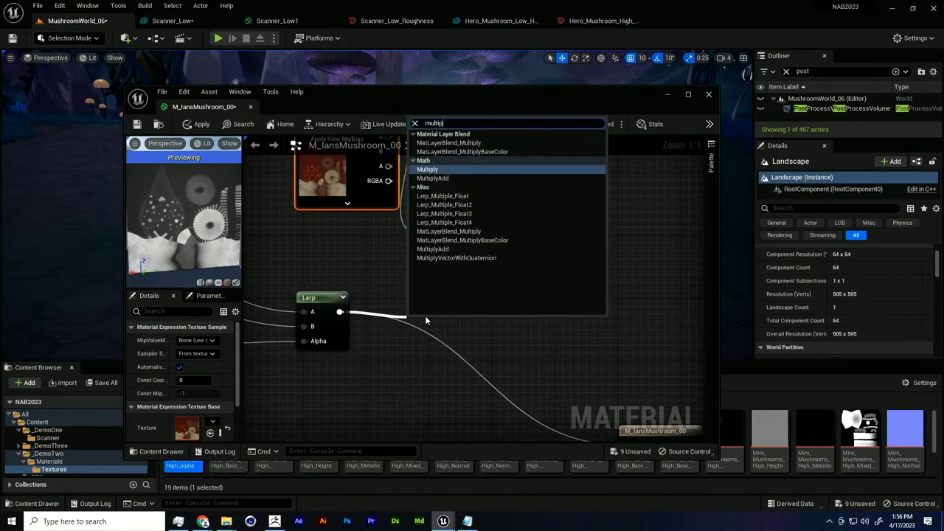
key(Return)
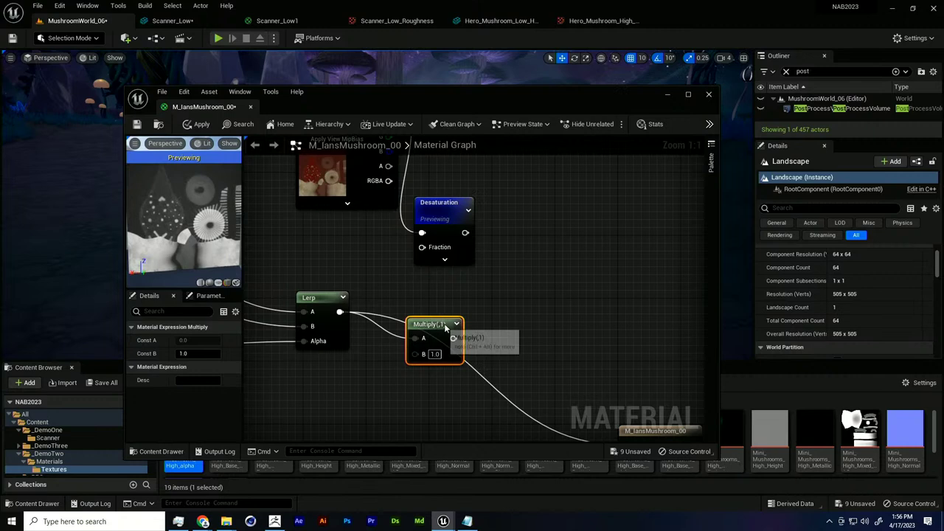
drag(445, 326, 493, 324)
Connect the Desaturation output to the Multiply's B input and the Multiply output to the material's Base Color.
drag(452, 227, 477, 354)
right_drag(505, 337, 465, 273)
drag(452, 276, 593, 386)
right_drag(463, 285, 491, 344)
Rearrange the Desaturation node and its base color texture sample below the Lerp, leading toward the Multiply node.
scroll(489, 342, down, 1)
right_drag(431, 286, 502, 272)
scroll(481, 295, down, 2)
drag(512, 236, 464, 359)
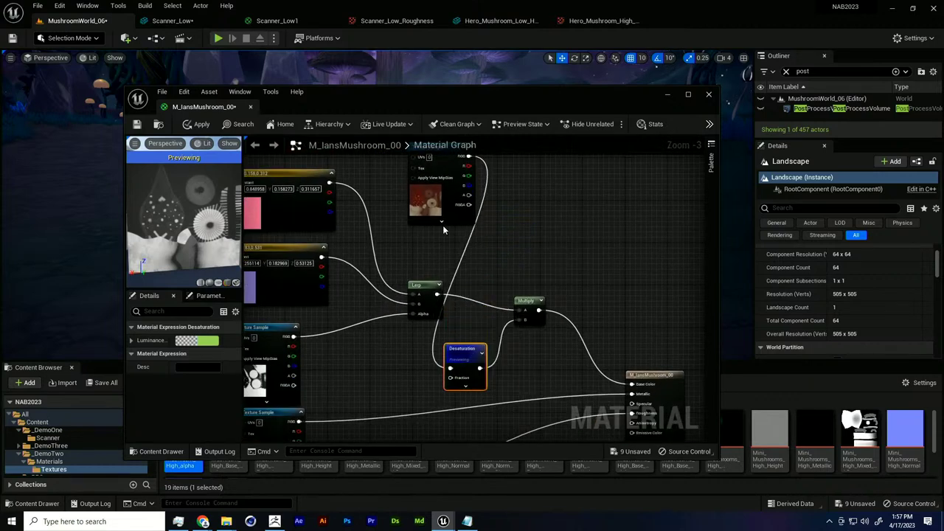
drag(462, 156, 404, 329)
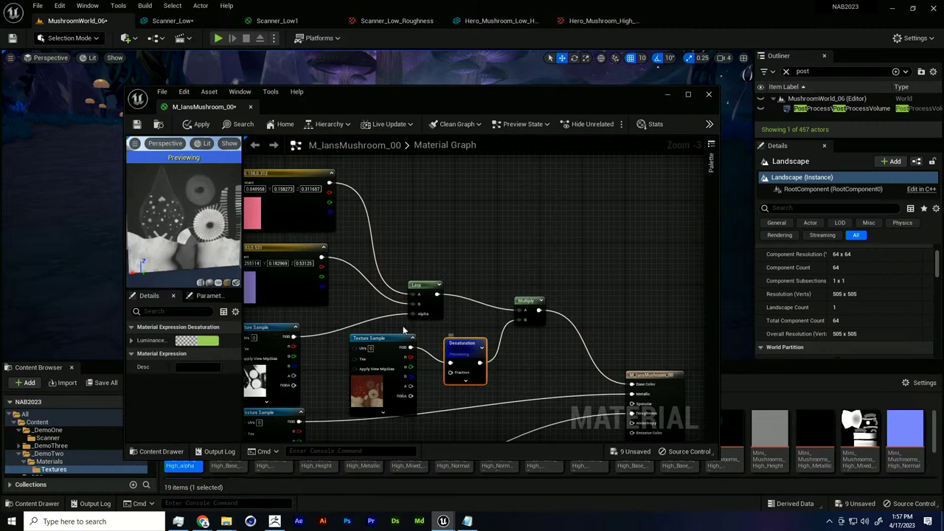
Save the material with its window moved off the mushroom, and reposition the Desaturation, base color texture and Multiply nodes closer to the Lerp.
click(137, 124)
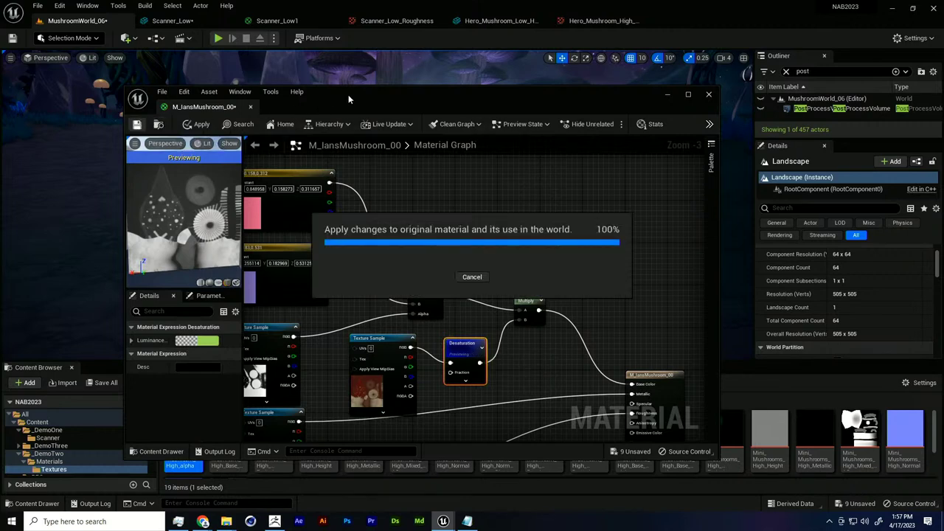
drag(351, 89, 336, 185)
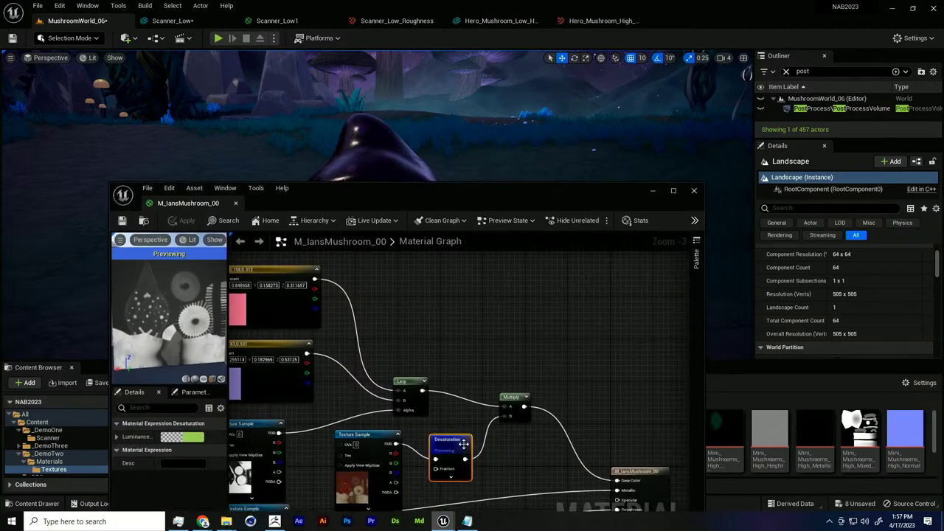
drag(463, 442, 406, 468)
right_drag(453, 454, 452, 432)
scroll(448, 446, up, 2)
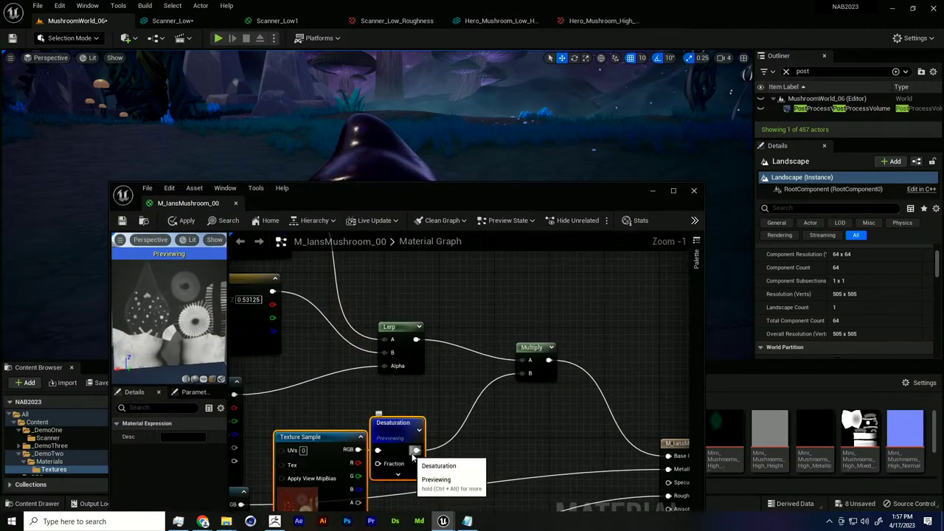
drag(522, 373, 486, 380)
mouse_move(418, 194)
mouse_down()
mouse_move(407, 269)
mouse_move(427, 190)
mouse_up()
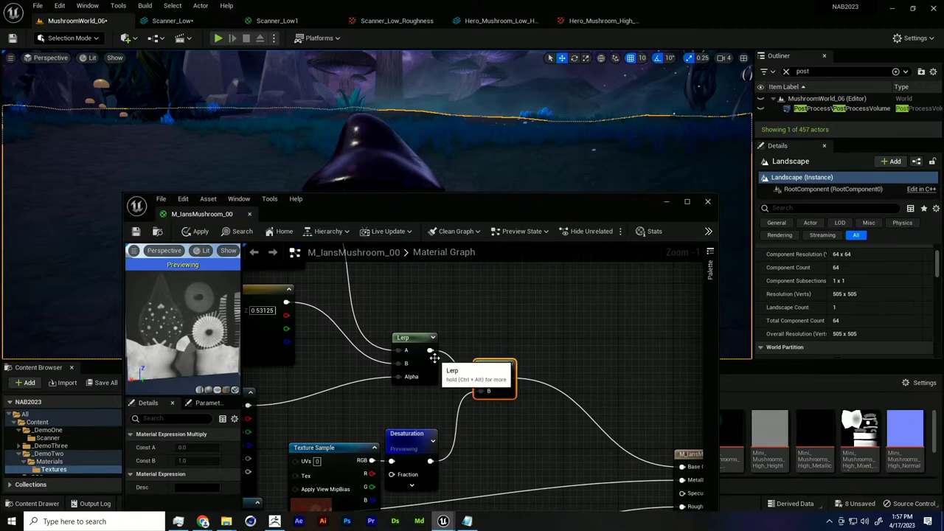
Connect the Lerp output directly to Base Color, apply the change, and close the material editor after checking the mushroom.
drag(429, 350, 605, 467)
click(200, 231)
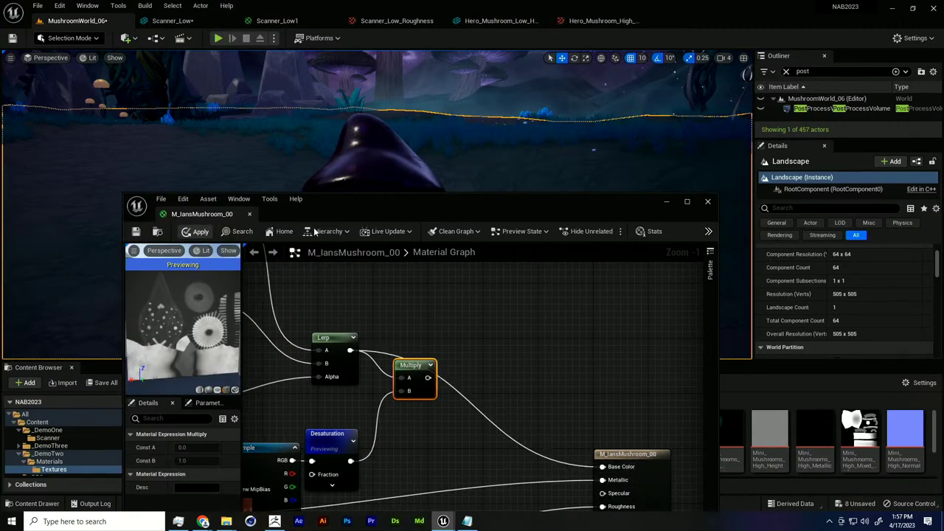
drag(559, 211, 558, 243)
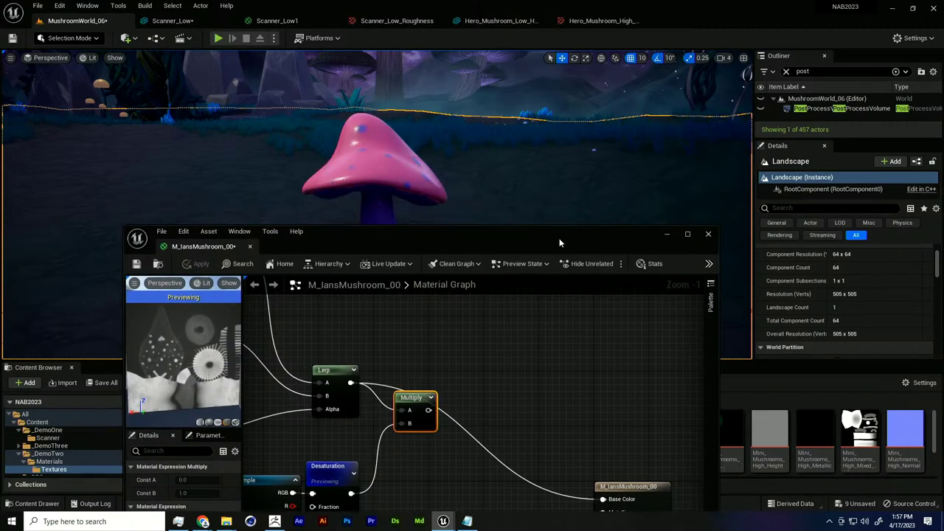
click(708, 233)
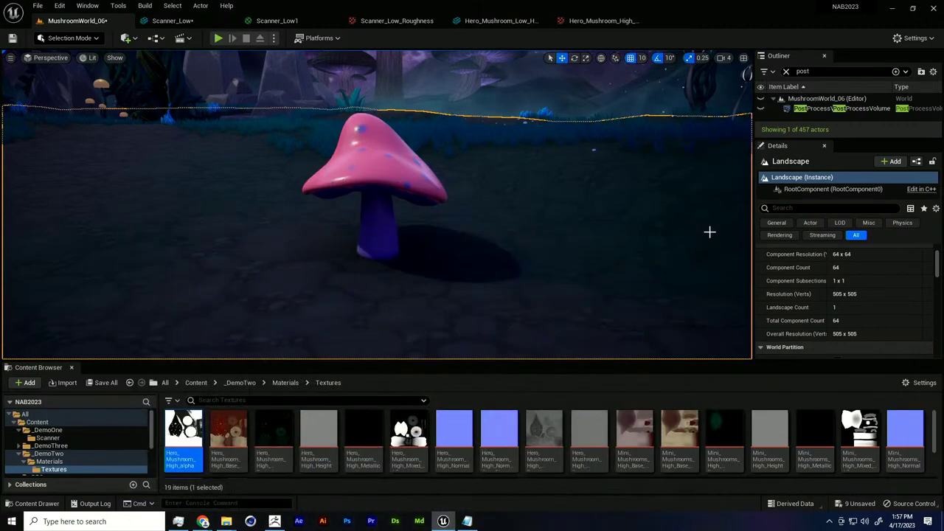
Locate the mushroom's mesh asset in the content browser and view the mushroom from another angle in game view.
click(421, 205)
key(ctrl+b)
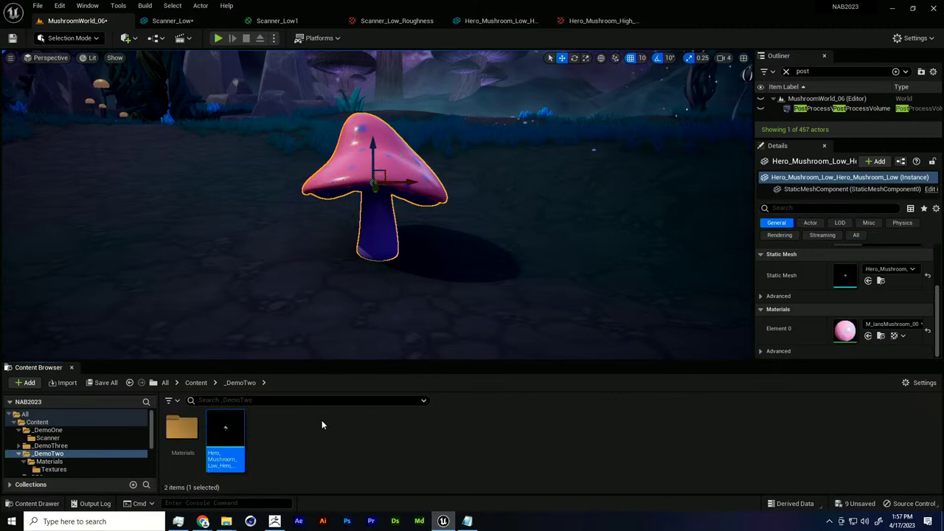
click(321, 420)
alt+drag(344, 318, 404, 310)
key(g)
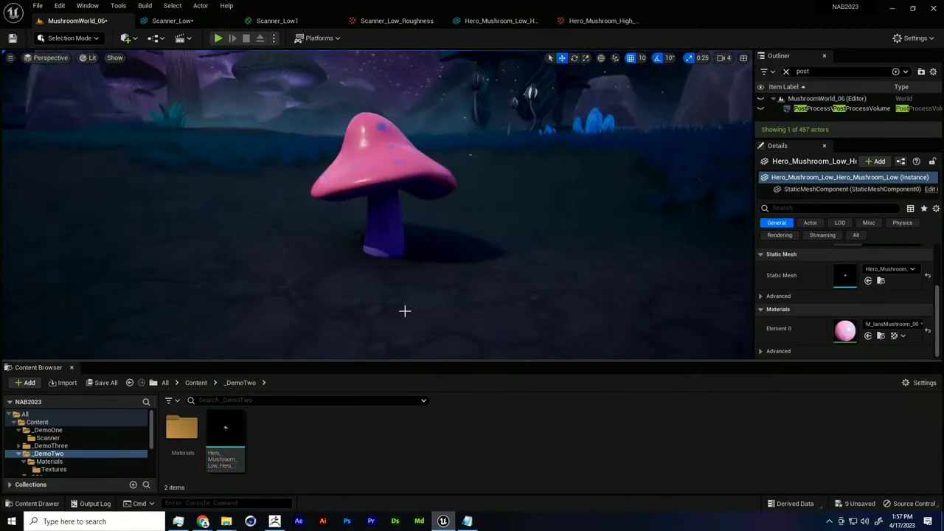
Create a material instance of M_IansMushroom_00 in the Materials folder and assign it to the mushroom in the level.
double_click(182, 429)
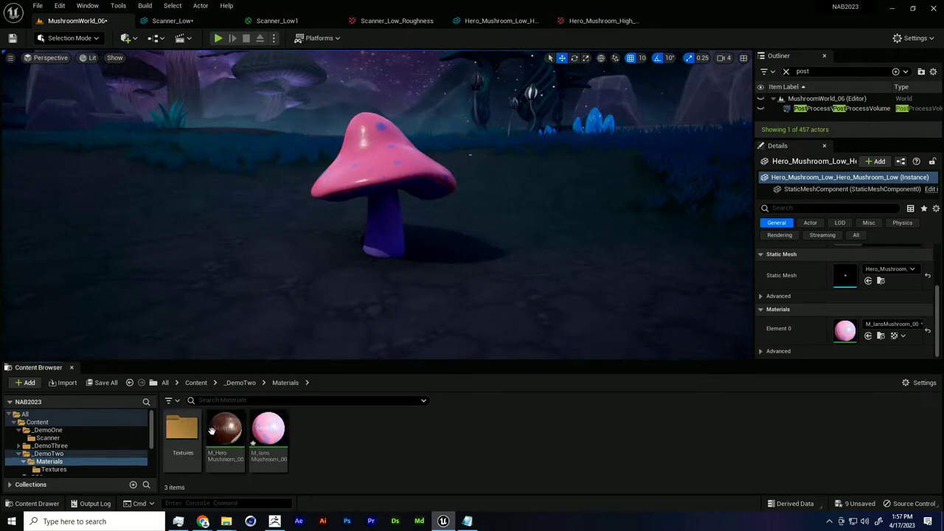
click(269, 431)
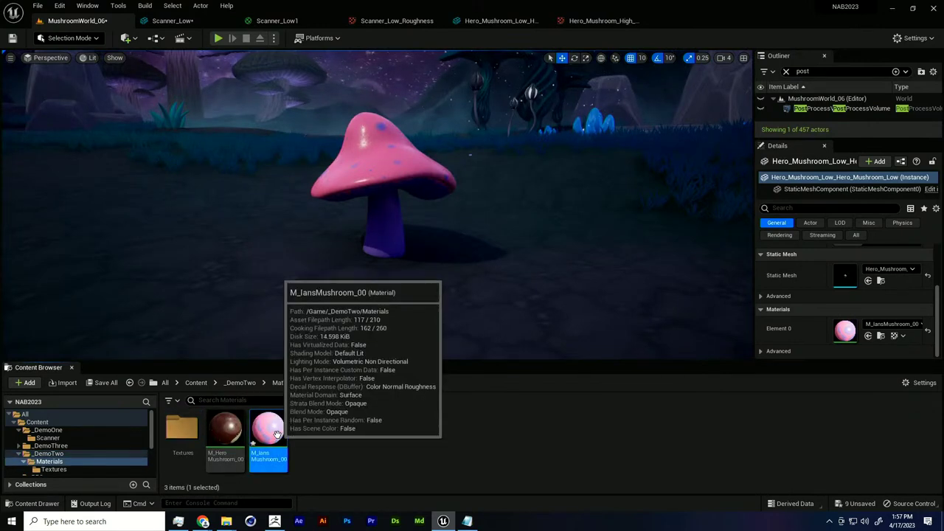
right_click(277, 435)
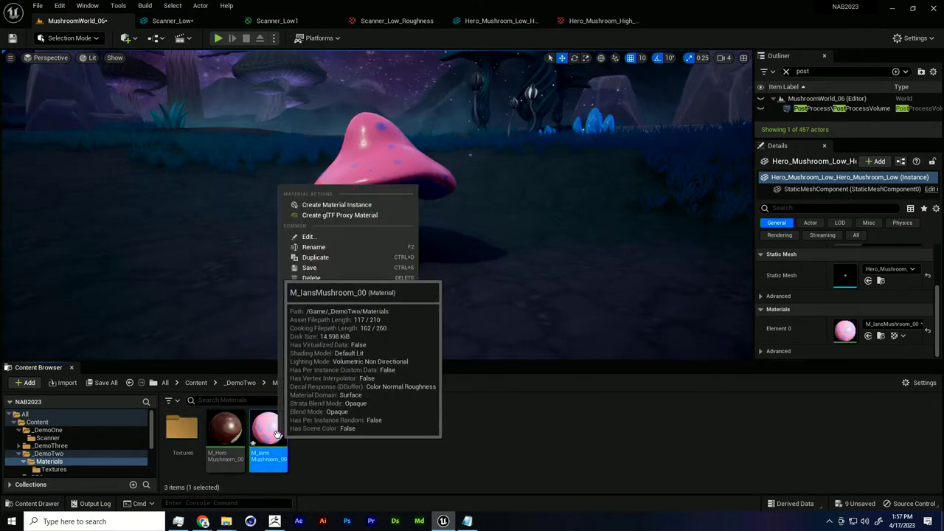
click(371, 205)
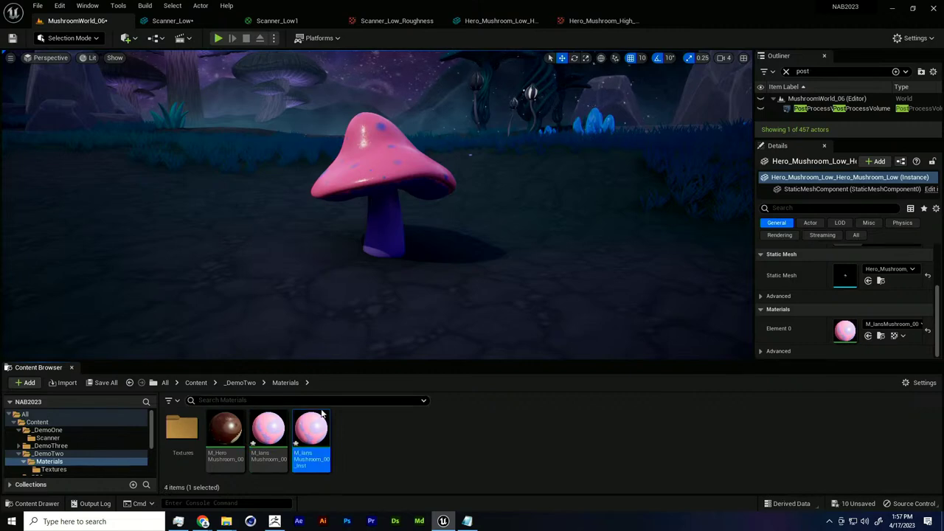
drag(321, 417, 377, 162)
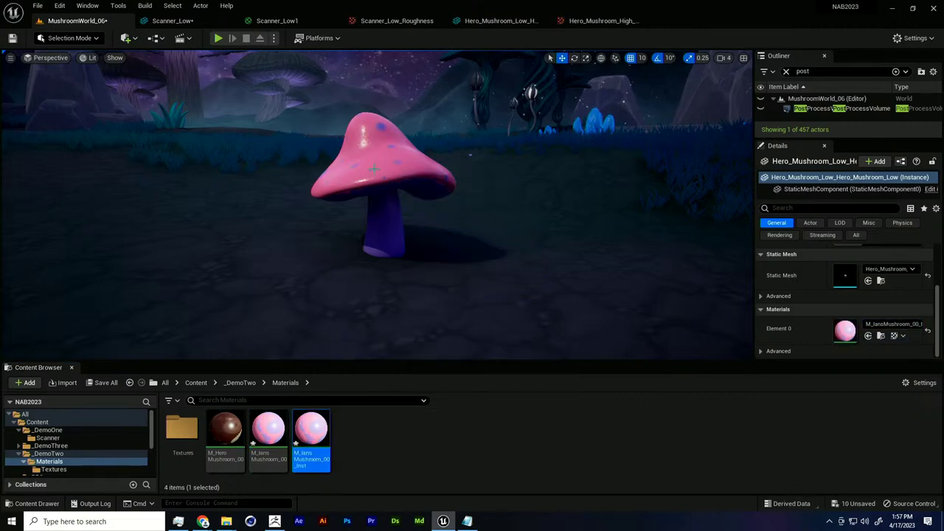
Open the mushroom's material instance and inspect its preview sphere from several angles.
double_click(849, 338)
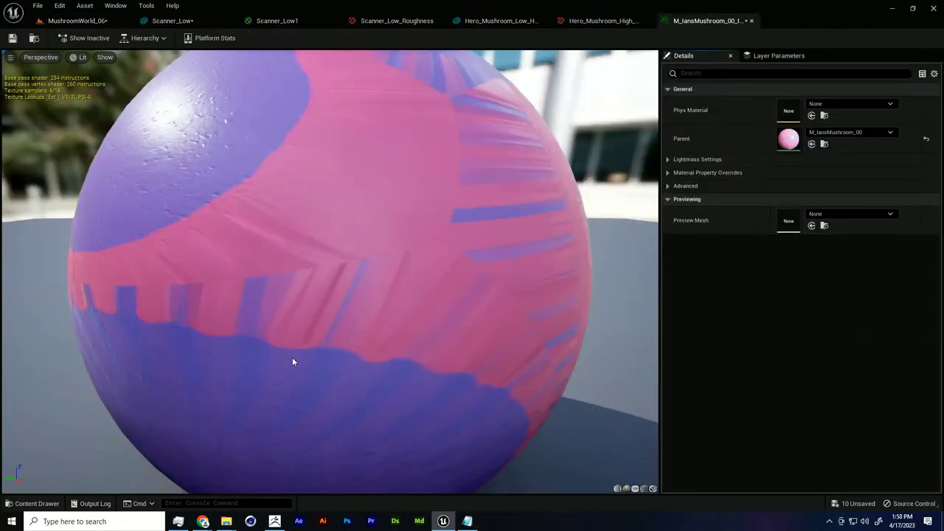
scroll(516, 316, down, 4)
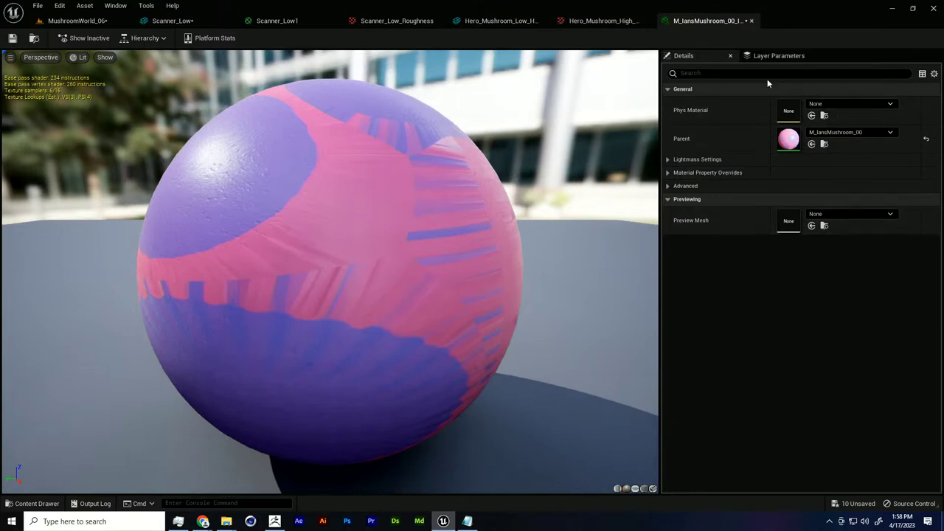
drag(471, 246, 515, 250)
drag(441, 267, 444, 233)
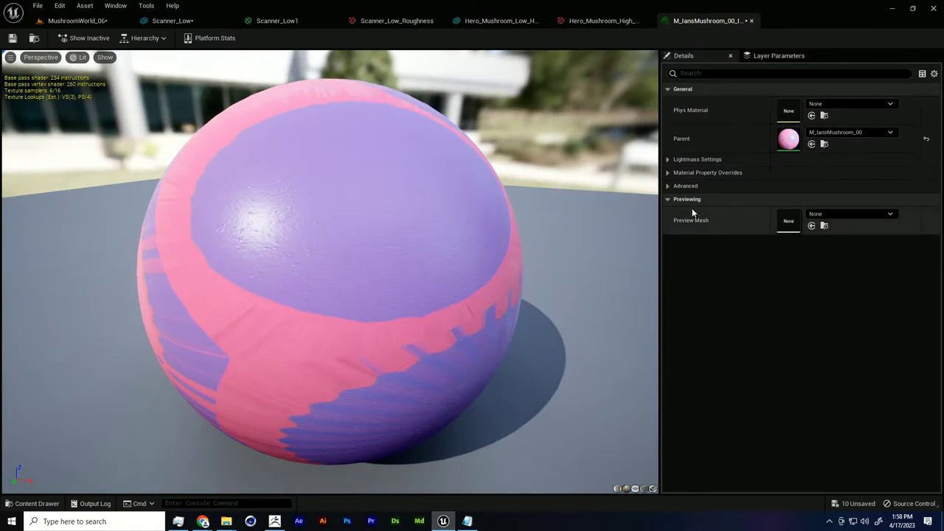
drag(533, 256, 526, 263)
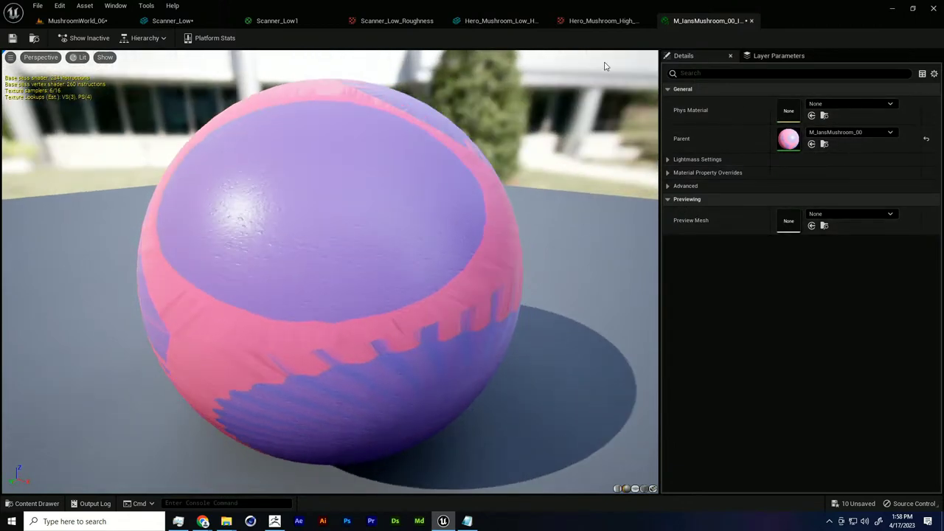
Return to the level and open the parent material M_IansMushroom_00 from the Materials folder.
click(567, 20)
click(488, 21)
click(398, 21)
click(309, 21)
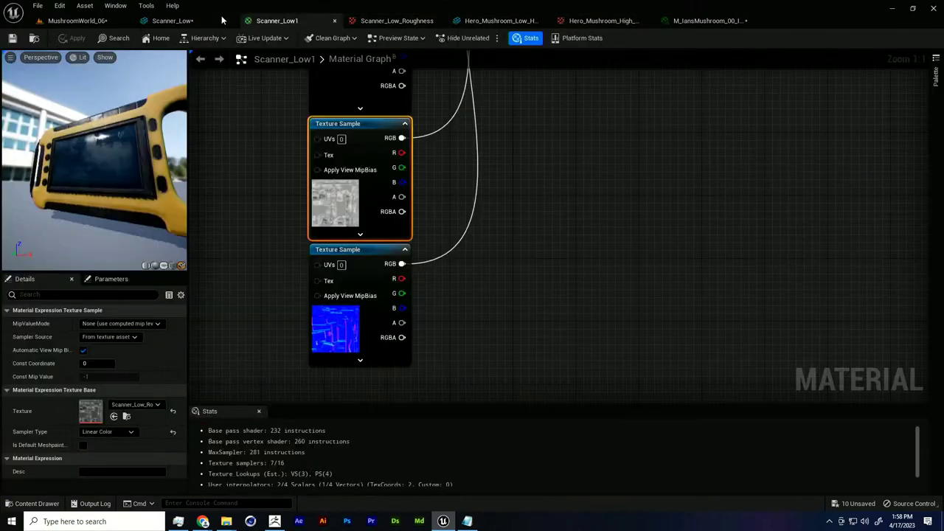
click(172, 20)
click(96, 21)
double_click(275, 446)
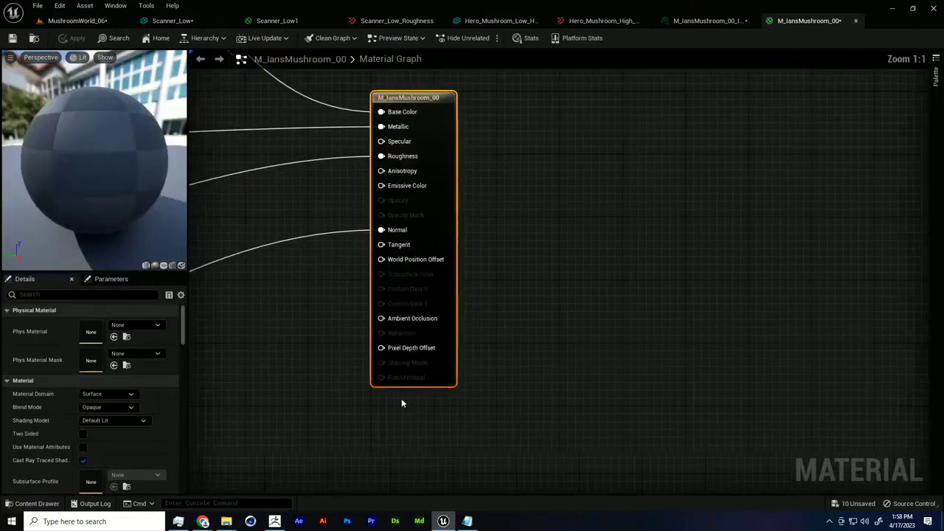
Convert the pink color constant feeding the Lerp's A input to a parameter named Color 1.
right_drag(195, 286, 510, 348)
scroll(510, 348, down, 2)
right_drag(451, 331, 512, 382)
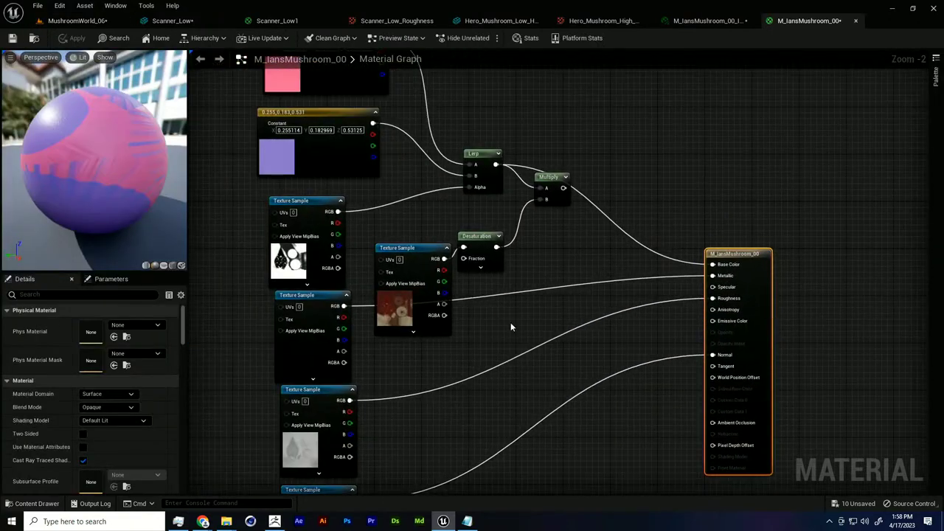
right_drag(511, 327, 539, 318)
click(384, 258)
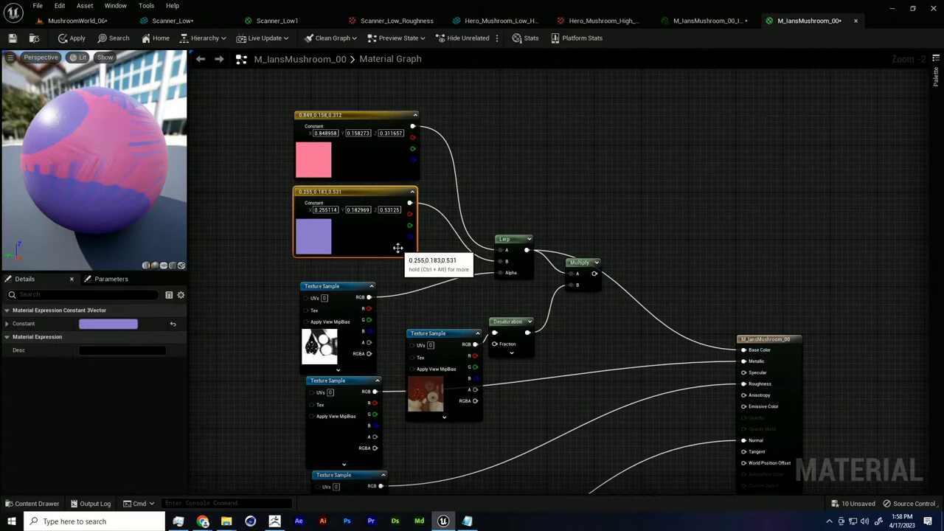
scroll(398, 247, up, 2)
click(450, 279)
right_drag(387, 247, 485, 306)
click(481, 197)
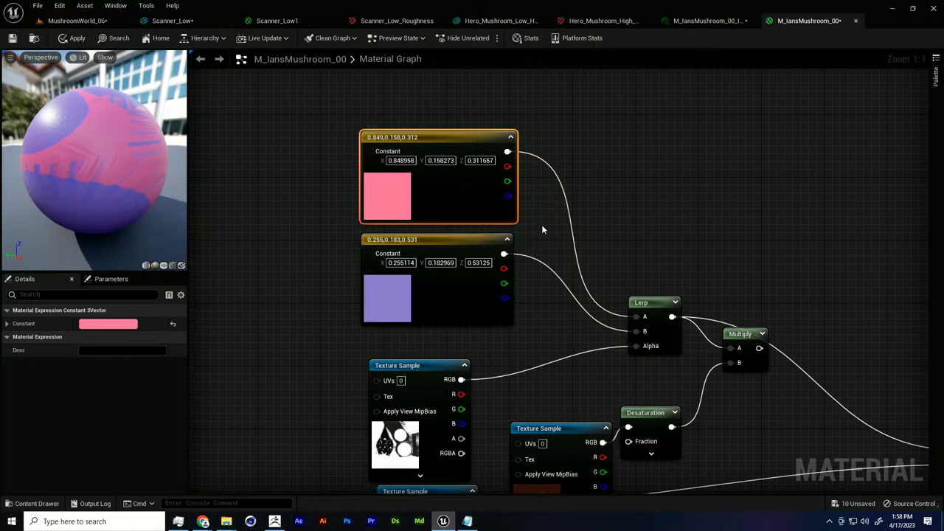
right_click(471, 193)
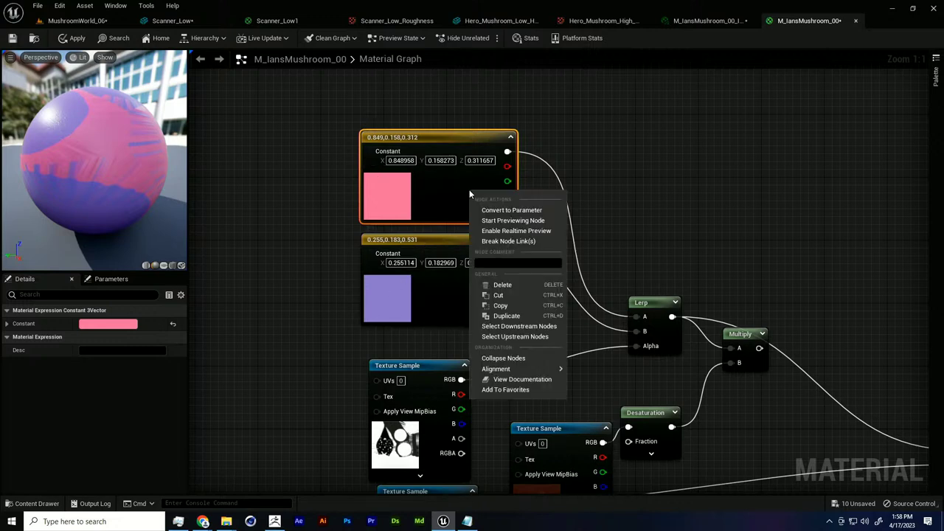
click(509, 211)
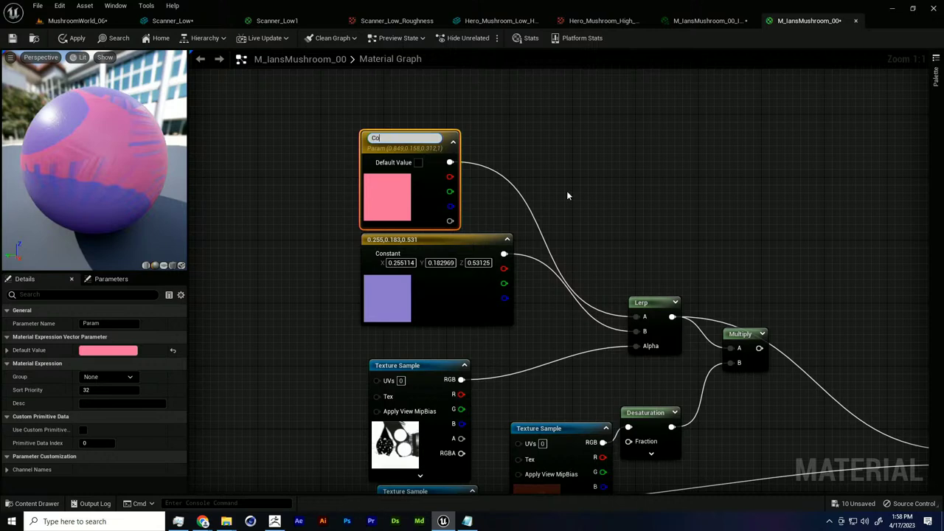
text(Color 1)
key(Return)
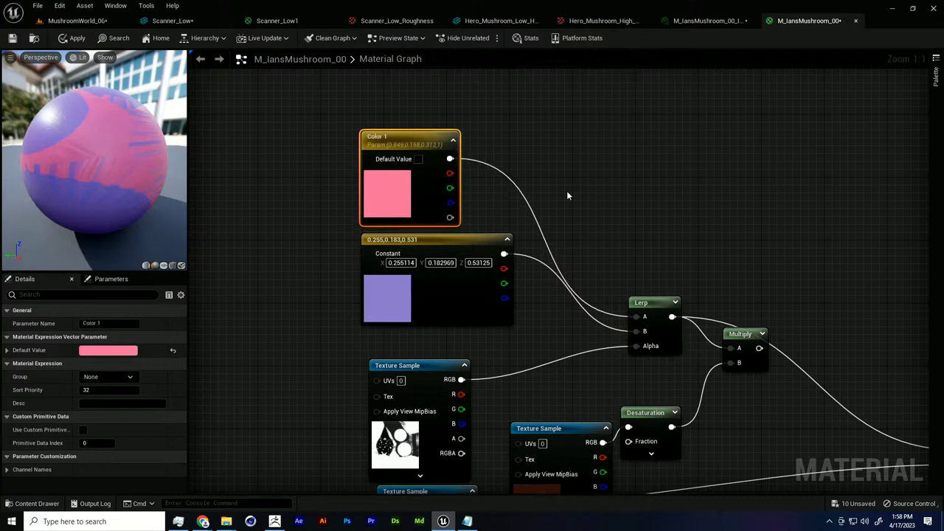
Convert the purple color constant feeding the Lerp's B input to a parameter named Color 2.
click(456, 239)
right_click(457, 249)
click(482, 261)
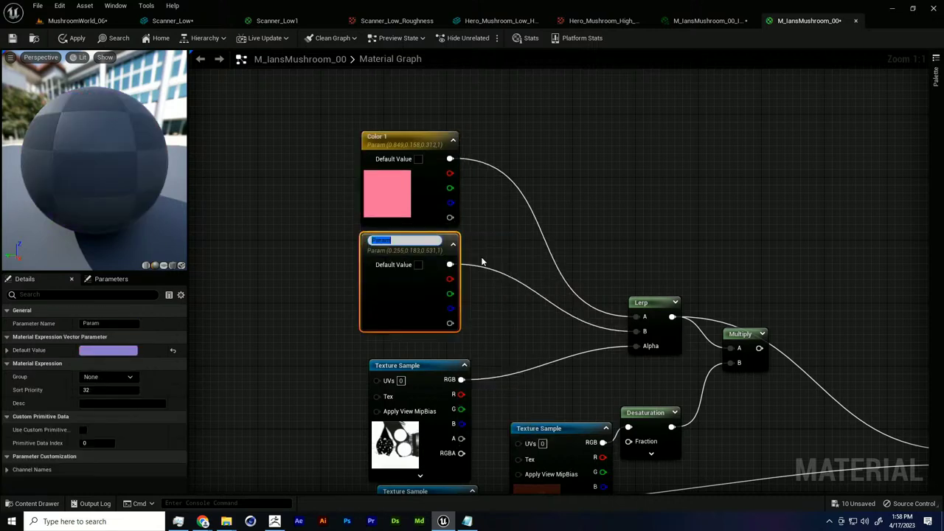
text(Cp)
text(lor )
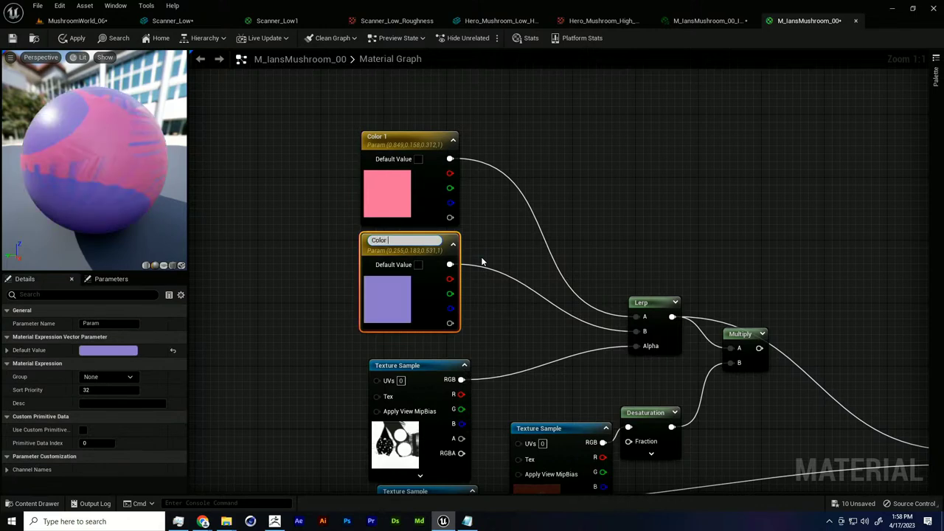
text(2)
key(Return)
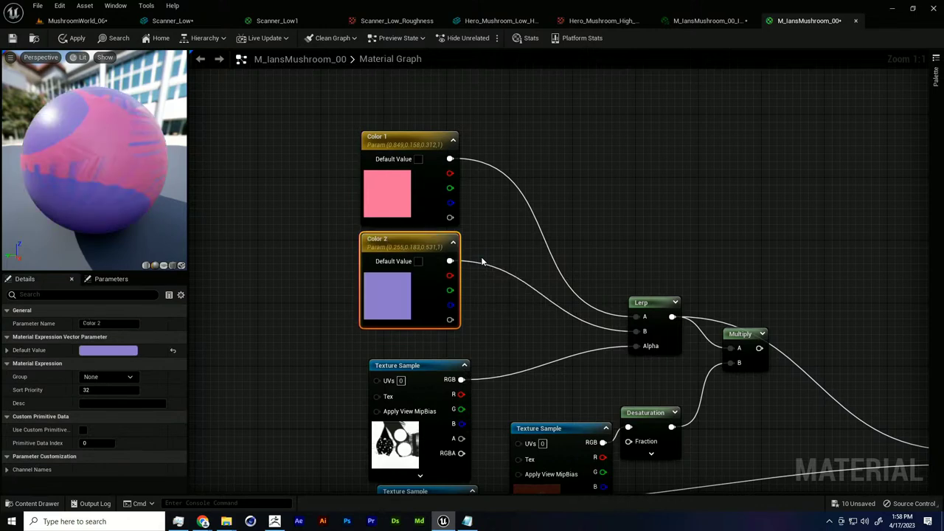
Save the parent material and reopen the mushroom's material instance from the Materials folder.
click(17, 41)
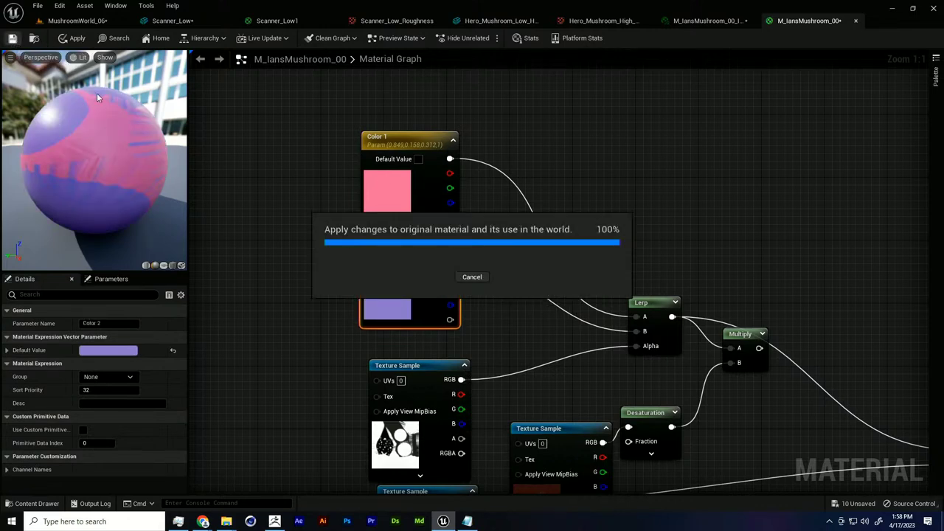
click(92, 21)
right_drag(576, 280, 646, 270)
double_click(308, 446)
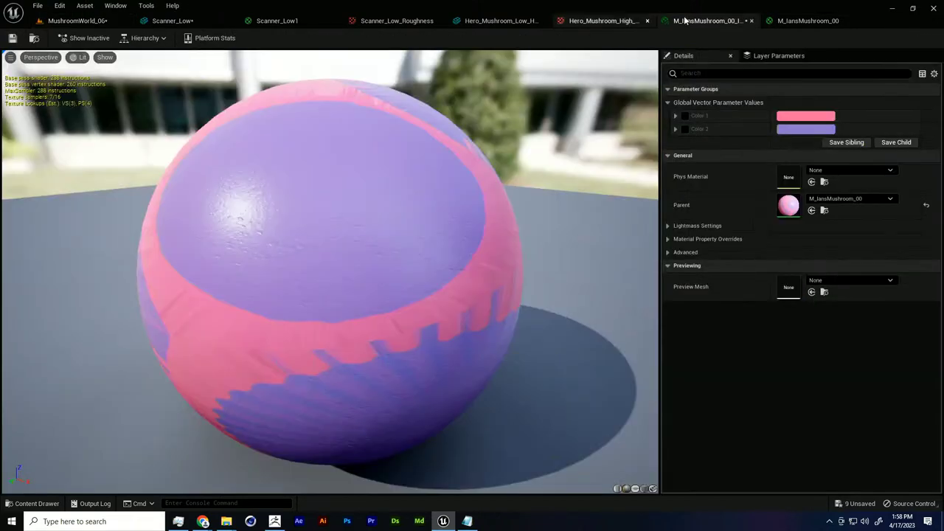
Detach the material instance editor into a floating window over the level and enlarge it beside the mushroom.
drag(733, 26, 620, 110)
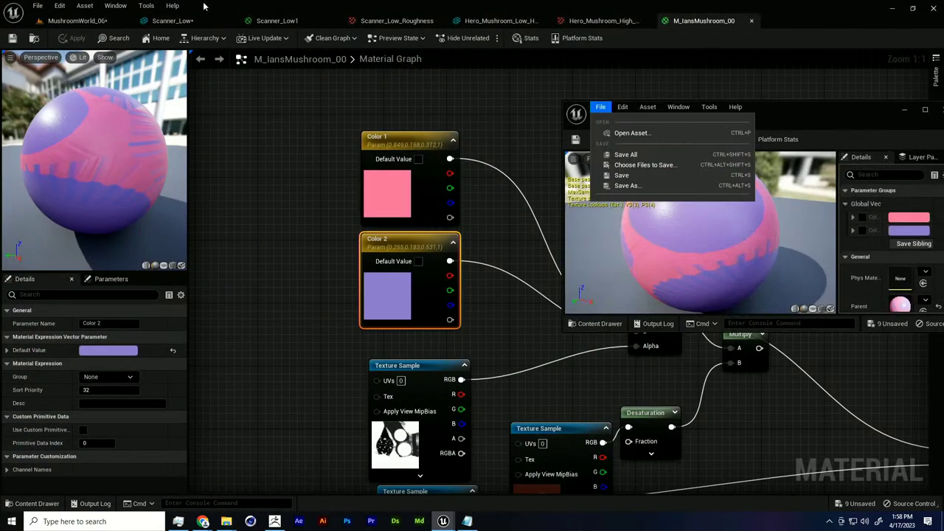
click(104, 24)
drag(806, 112, 719, 90)
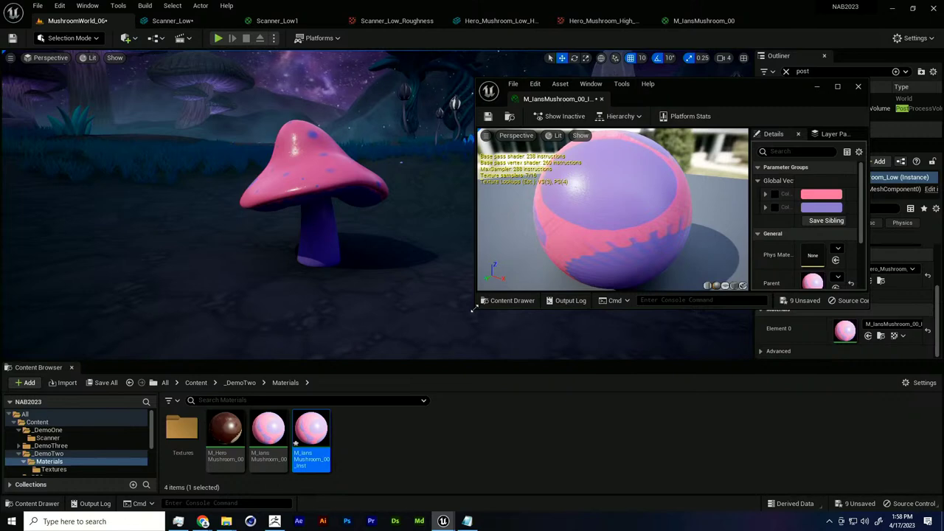
drag(474, 308, 413, 457)
Override Color 1 in the material instance with a light green, about hex sRGB C7ED97.
right_drag(320, 320, 320, 310)
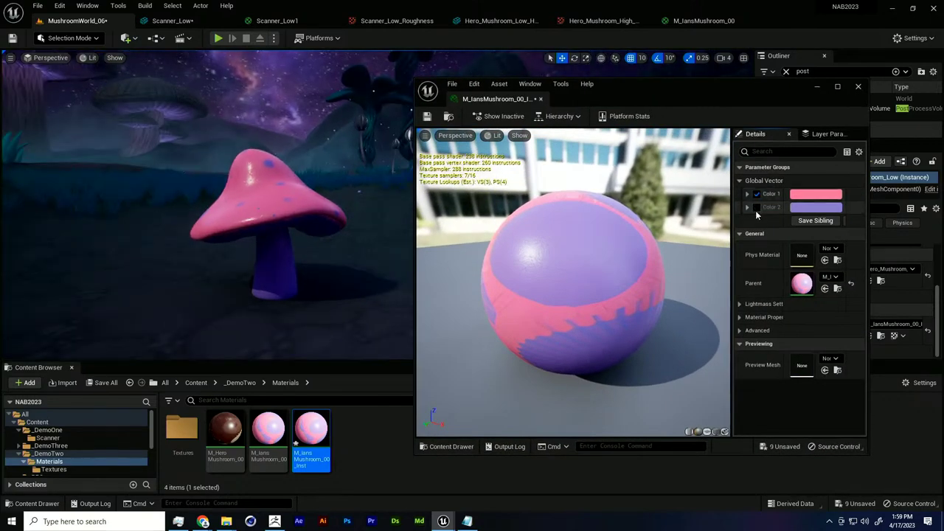
click(839, 194)
drag(684, 270, 678, 319)
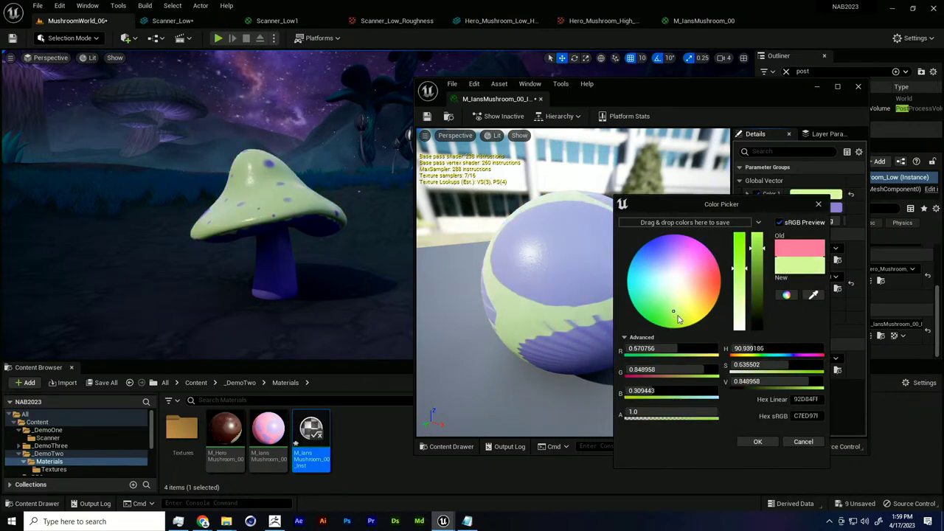
click(755, 441)
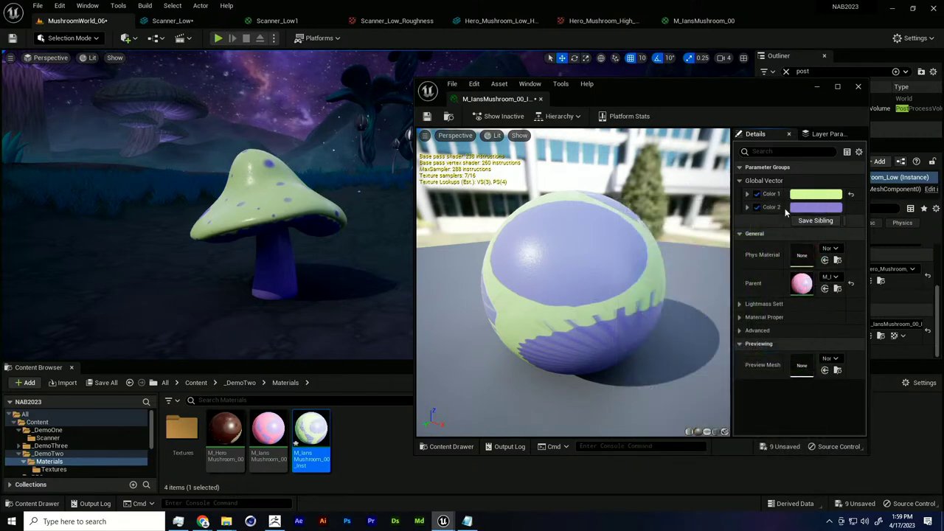
Override Color 2 in the material instance with a dusty pink, about hex sRGB C1709C.
click(814, 208)
click(674, 284)
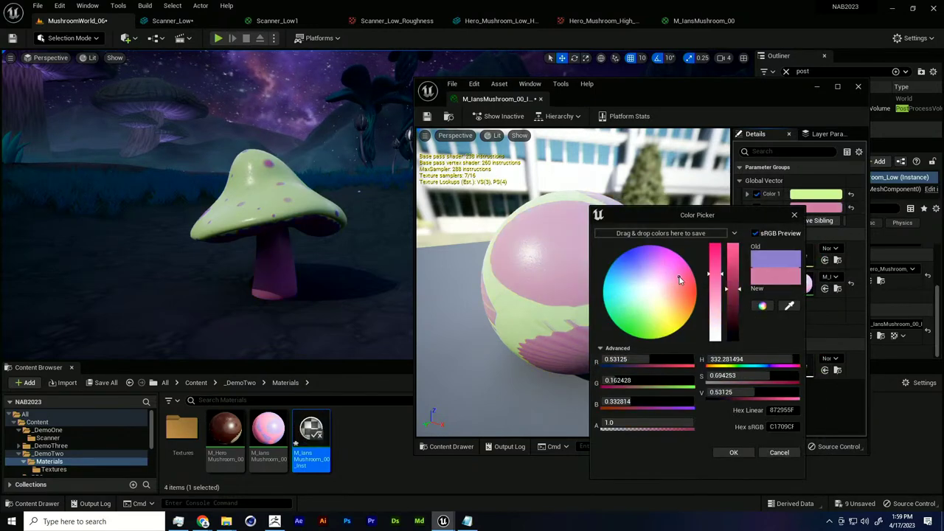
click(733, 452)
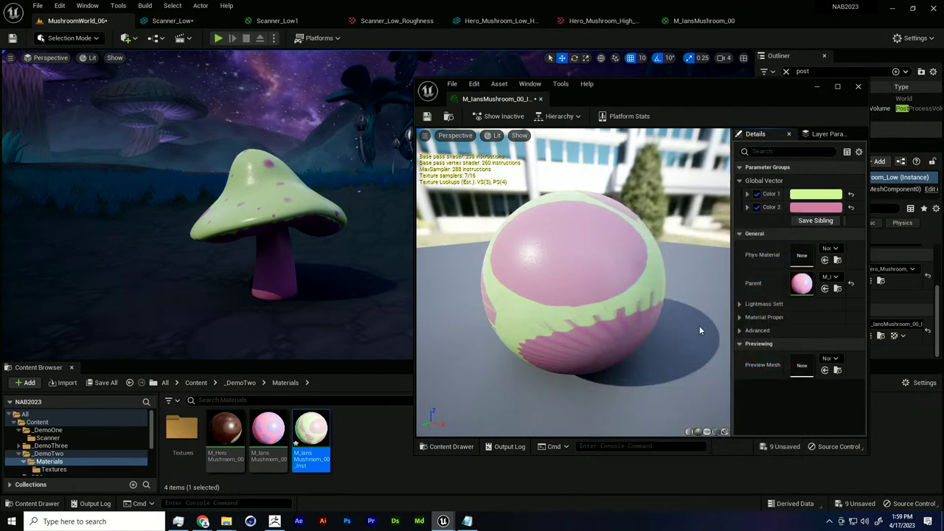
Select the mushroom in the level and place a duplicate of it directly beside the original.
click(279, 258)
key(f)
right_drag(331, 278, 324, 302)
alt+drag(302, 251, 301, 263)
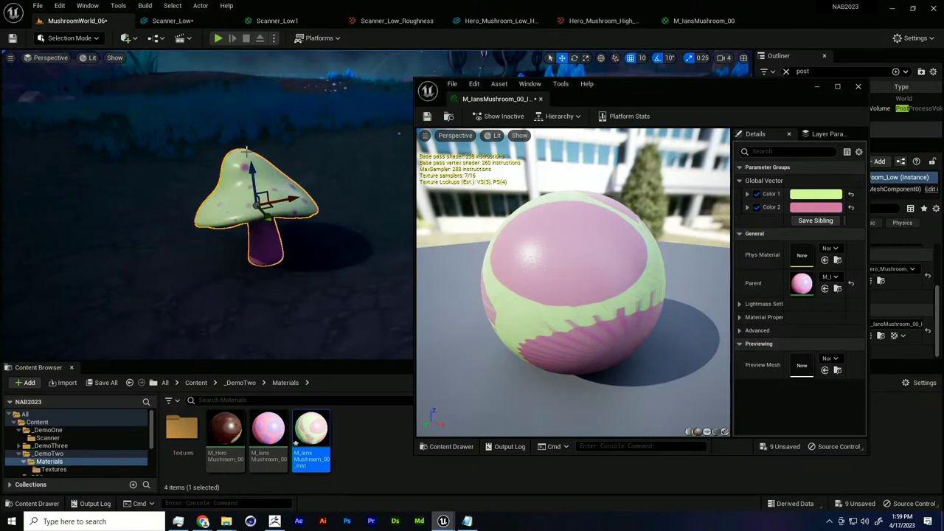
alt+drag(289, 197, 382, 188)
right_drag(325, 218, 351, 200)
mouse_move(336, 209)
alt+mouse_down()
mouse_move(309, 207)
mouse_move(346, 211)
mouse_move(339, 221)
alt+mouse_up()
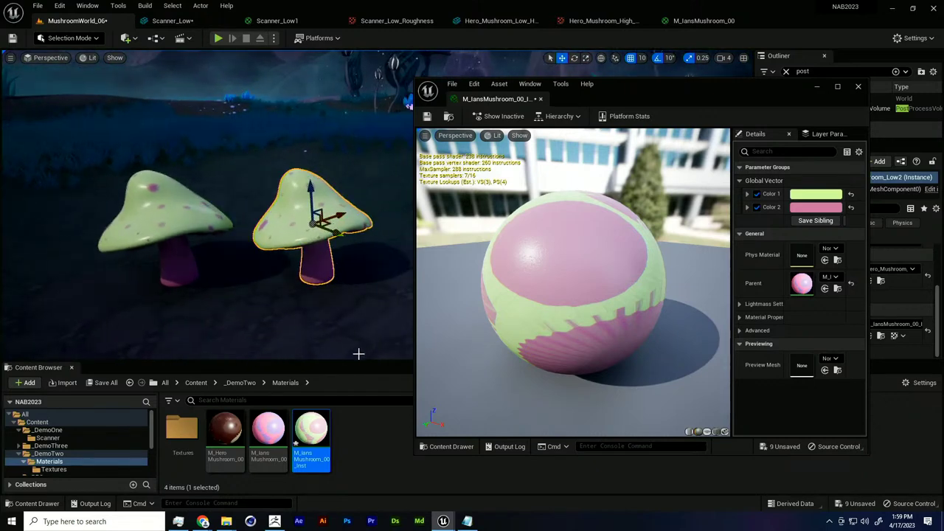
Duplicate the green-and-pink material instance in the Materials folder and assign the copy to the second mushroom.
right_click(320, 435)
click(357, 259)
drag(354, 427, 316, 253)
Open the duplicated material instance, dock its editor in the floating window, and show the level behind it.
double_click(346, 421)
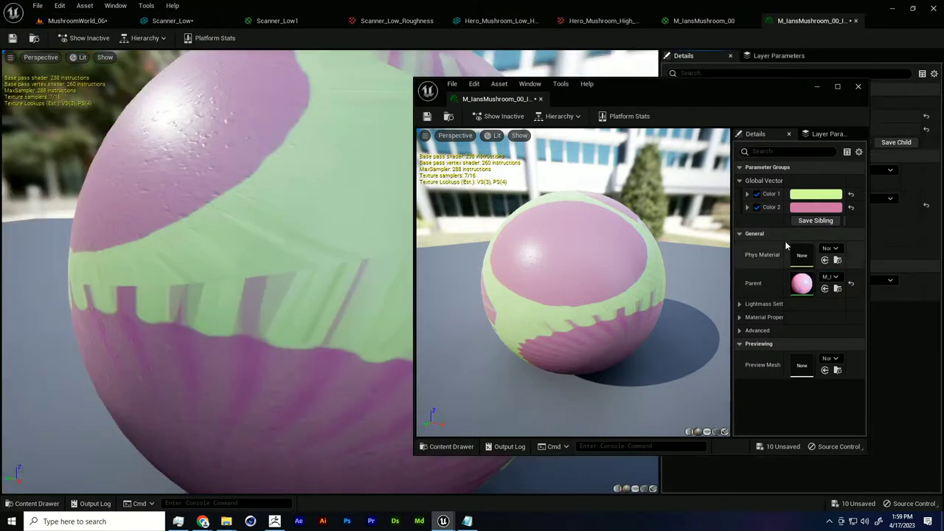
drag(811, 21, 597, 99)
click(135, 22)
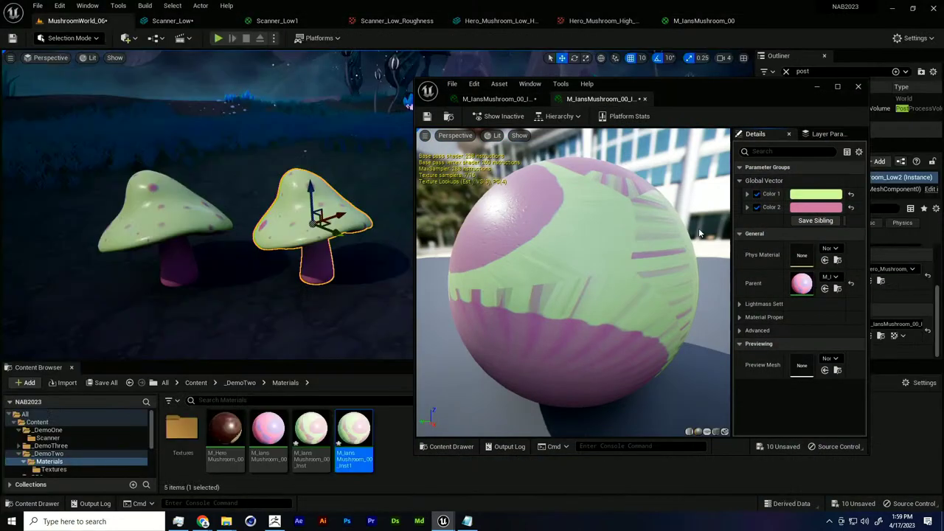
Set Color 1 of the duplicated material instance to a bright blue, about hex sRGB 629BED.
click(815, 194)
click(635, 259)
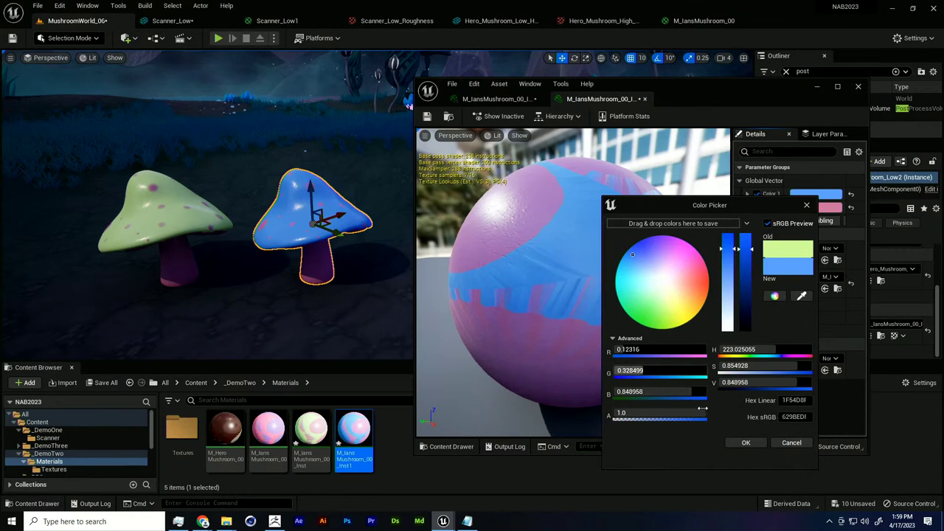
click(745, 442)
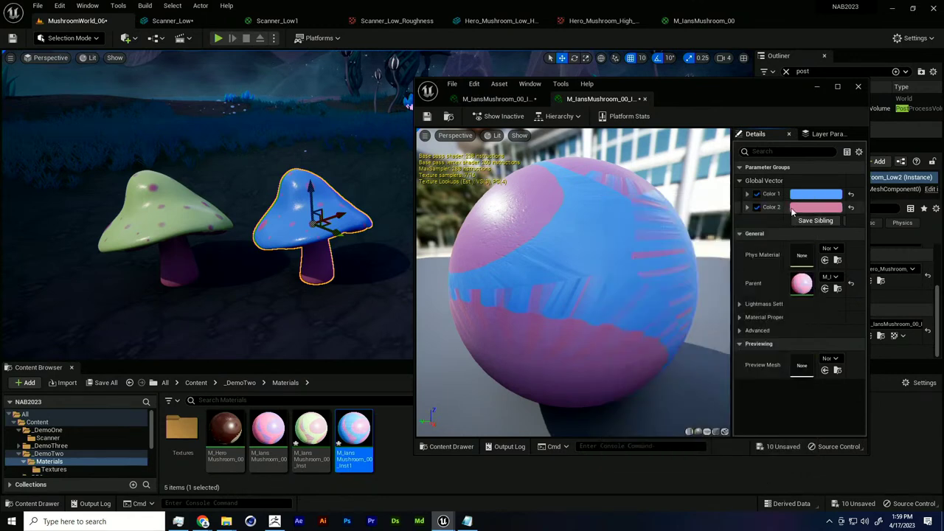
Set Color 2 of the duplicated material instance to a fully saturated dark green with a value of about 0.14.
click(815, 208)
click(664, 312)
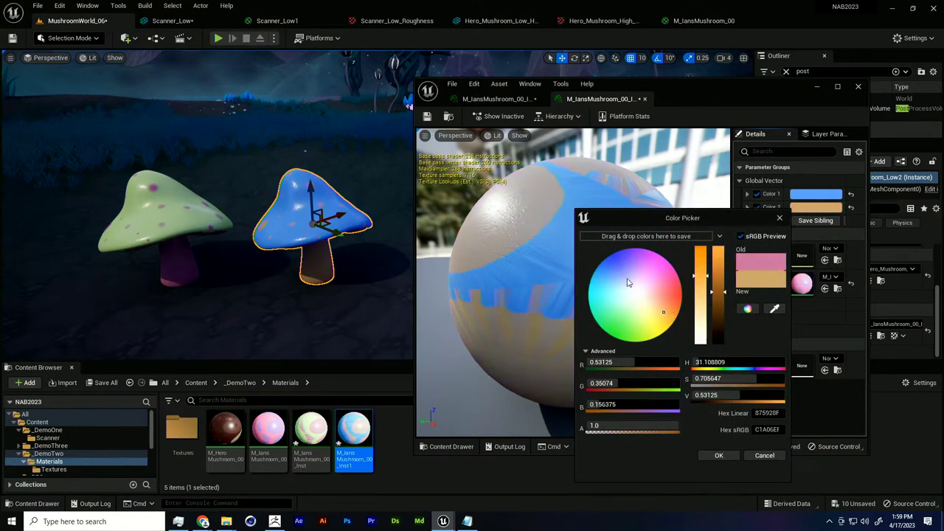
drag(630, 283, 594, 328)
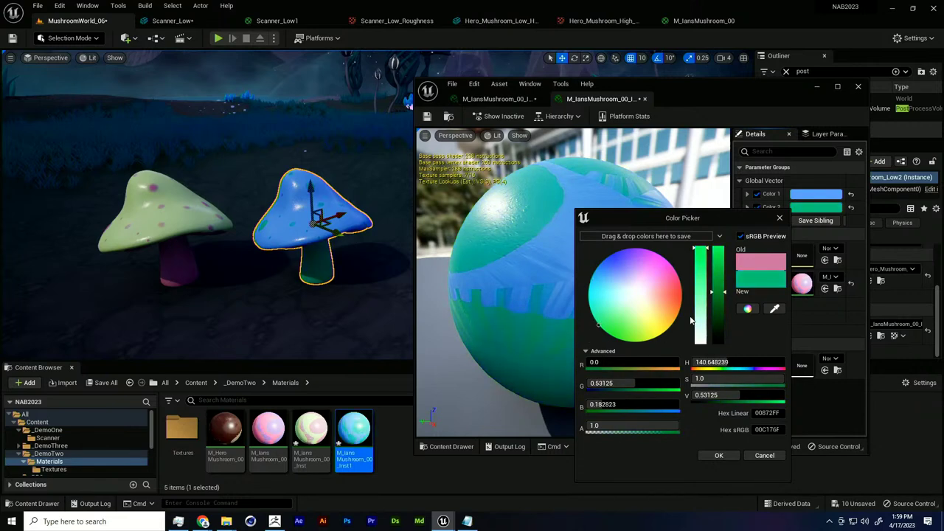
drag(723, 291, 722, 330)
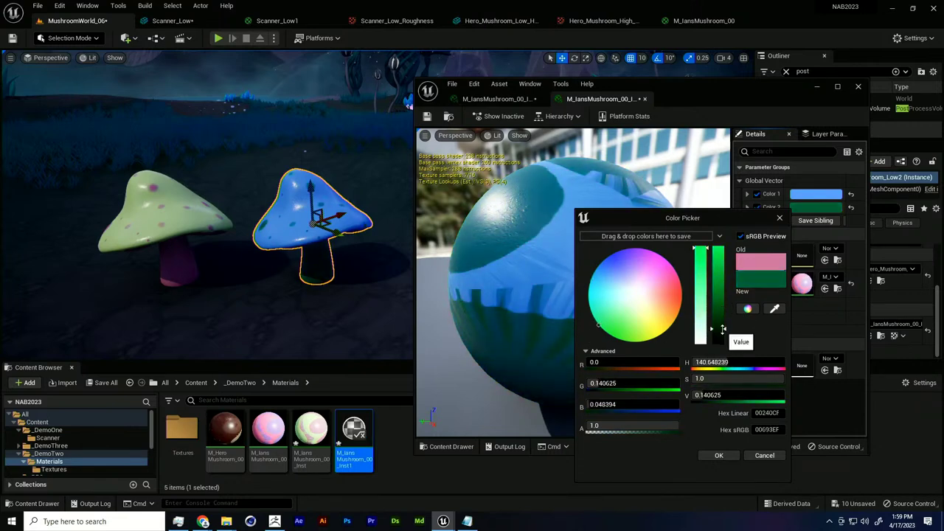
click(728, 455)
Switch the level viewport to game view and examine both recolored mushrooms from another angle.
scroll(506, 330, down, 3)
right_drag(398, 245, 261, 221)
key(g)
scroll(306, 247, up, 3)
right_drag(306, 249, 295, 244)
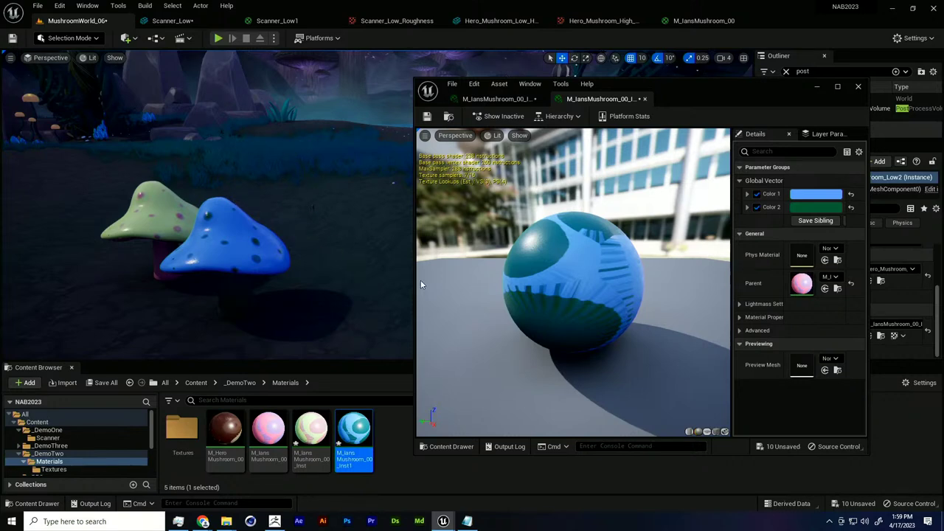
Look around the level's crystals and striped plants, and close the floating material instance window.
right_drag(284, 238, 271, 257)
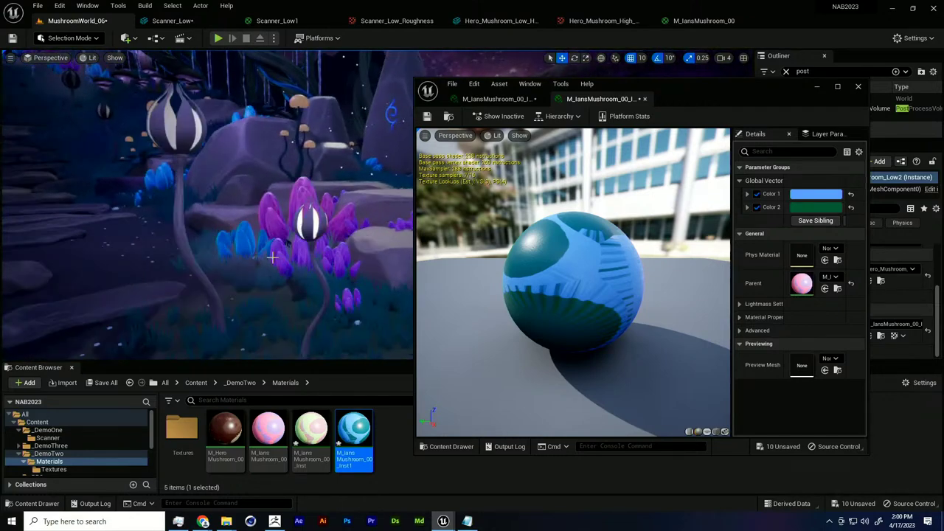
right_drag(281, 222, 216, 242)
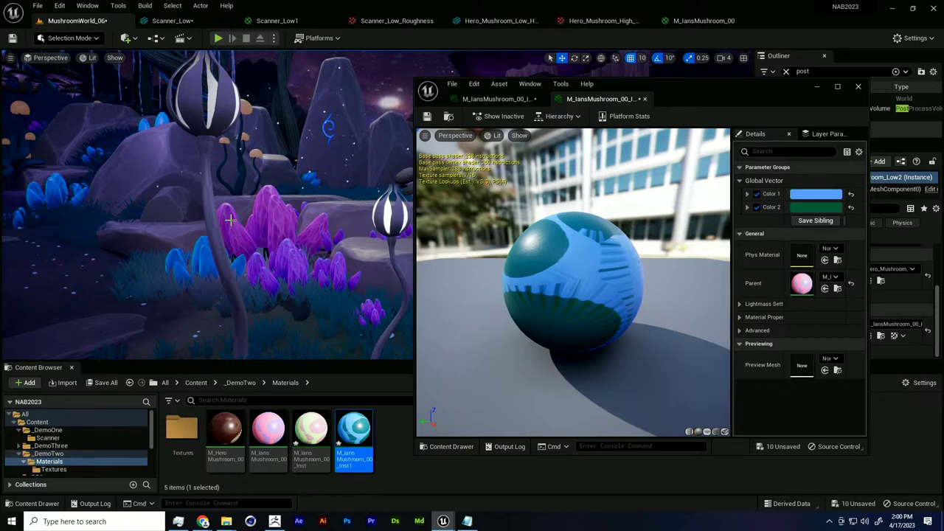
scroll(314, 240, down, 3)
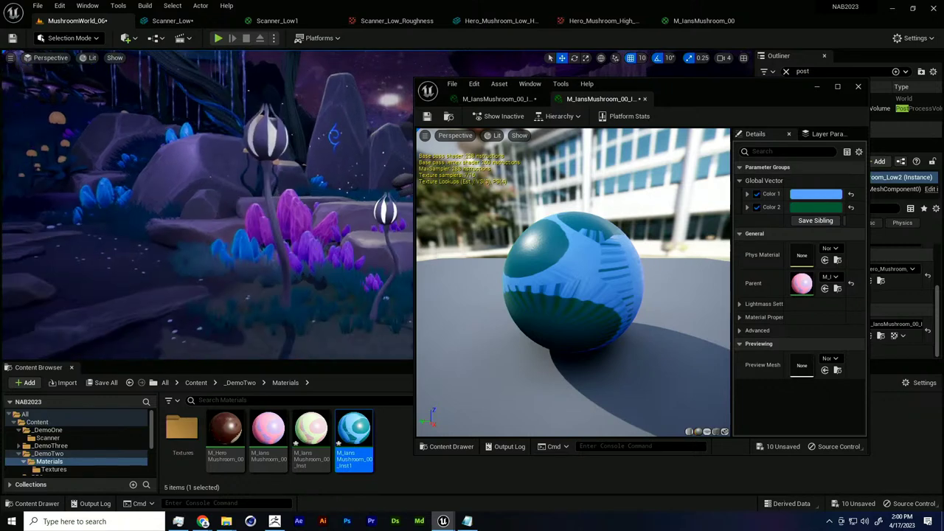
click(857, 89)
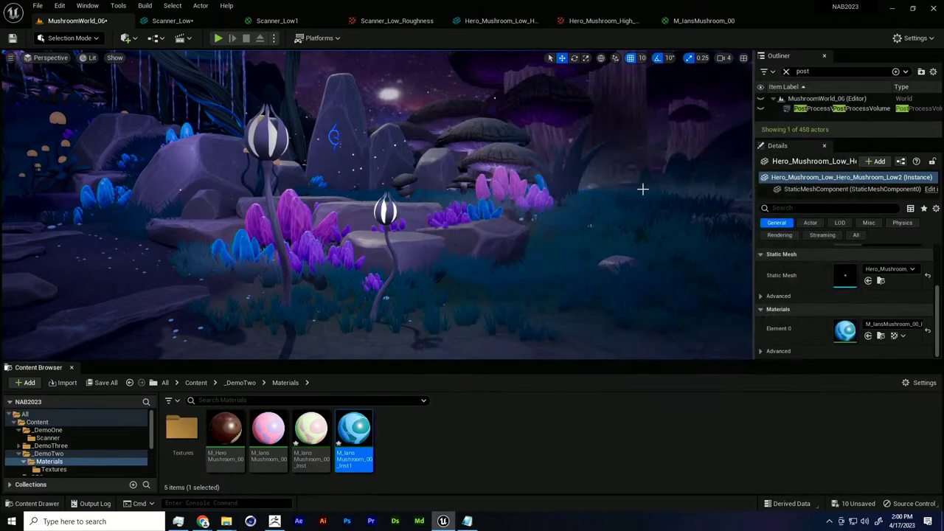
right_drag(642, 185, 619, 180)
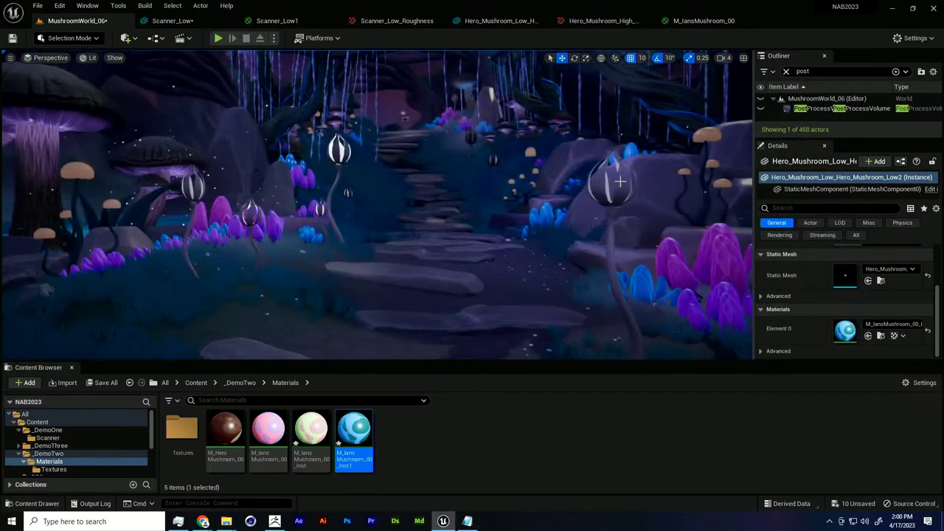
Switch to the slide presentation and advance it to the Mushroom Tower Tool slide.
key(alt+Tab)
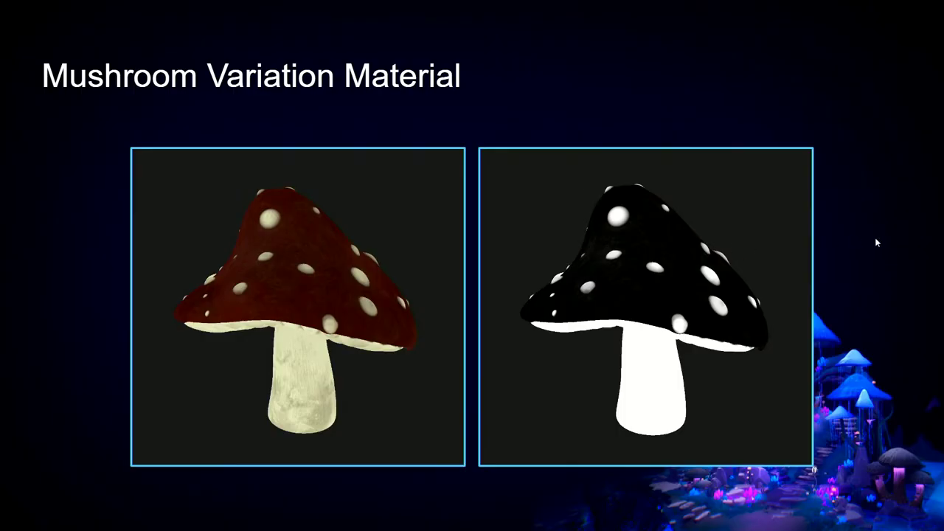
key(Right)
key(Right)
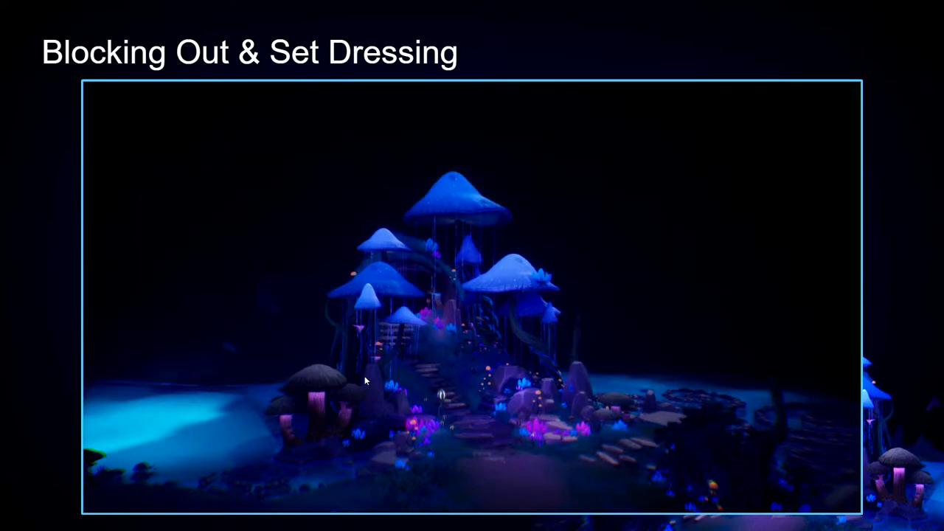
click(824, 348)
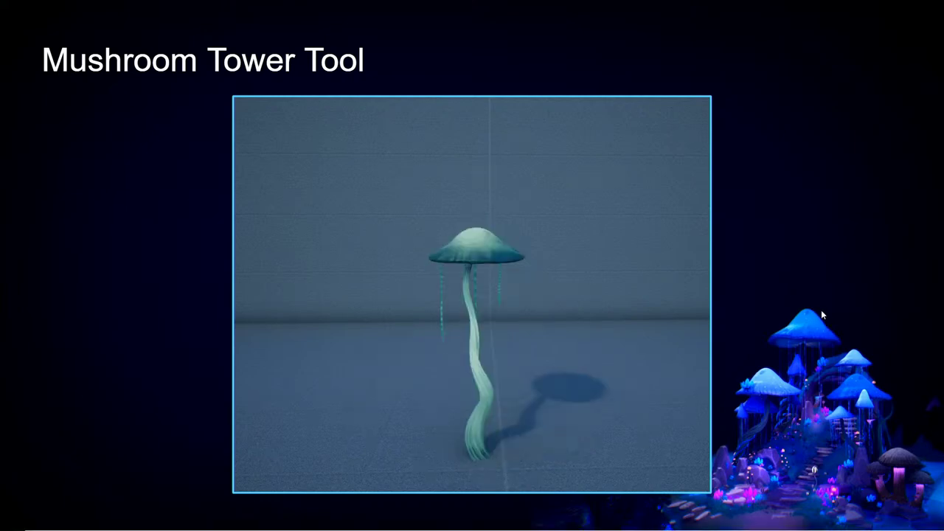
Switch back to Unreal Editor and open the _DemoThree content folder.
key(alt+Tab)
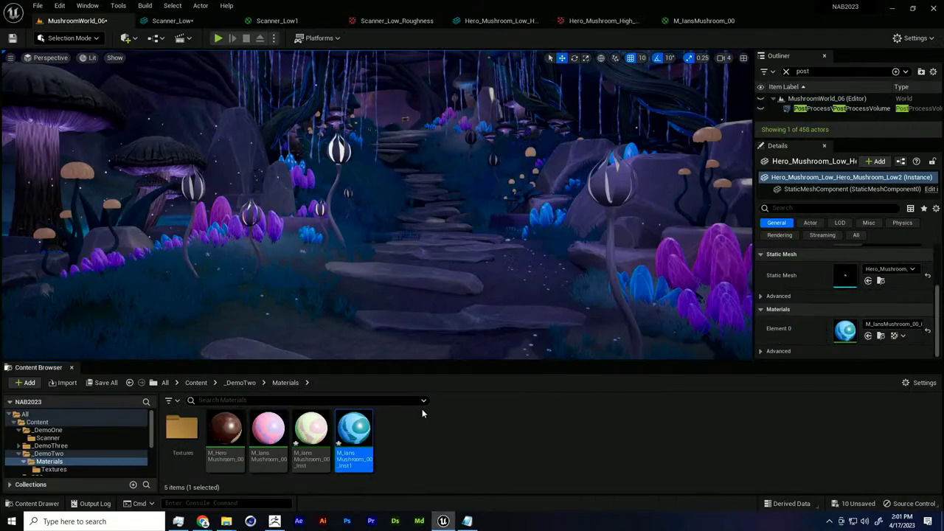
click(230, 383)
click(202, 383)
click(50, 445)
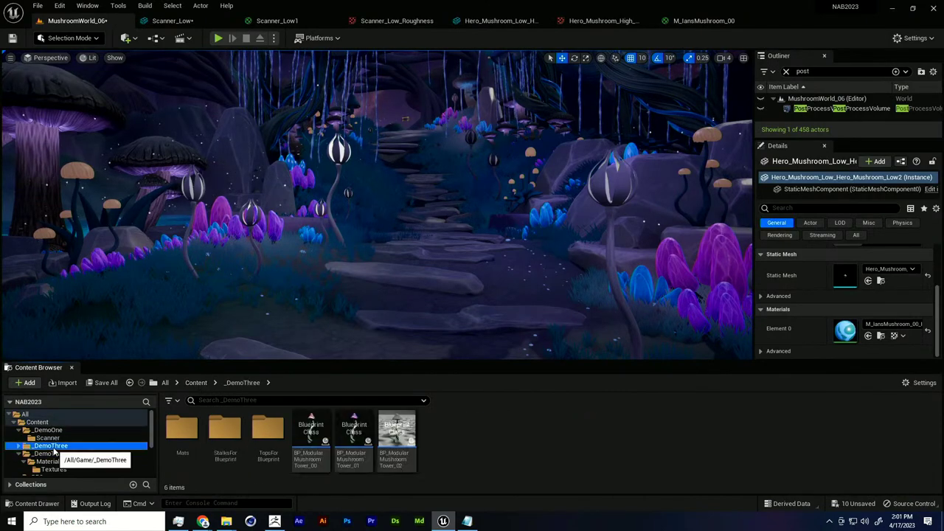
Place the BP_ModularMushroomTower_02 blueprint in front of the lake and shift it along the ground to randomize its shape.
drag(482, 331, 442, 325)
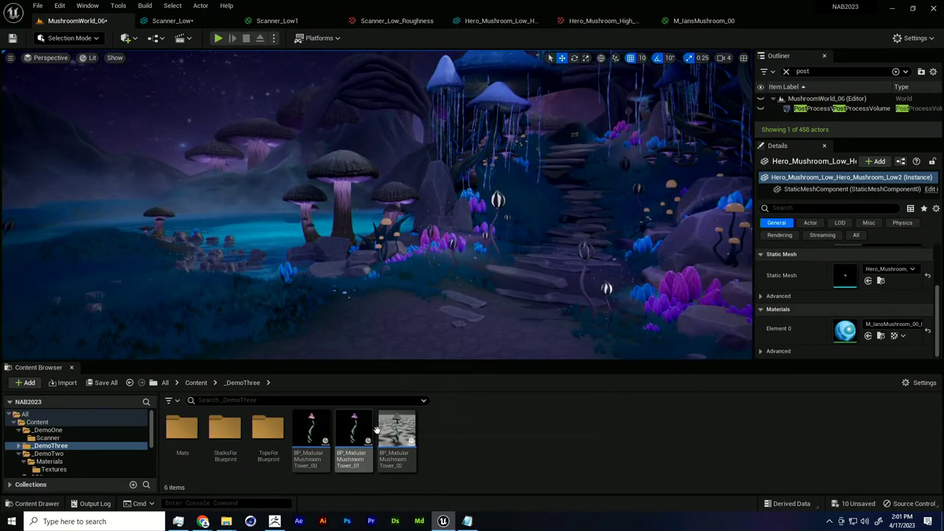
drag(398, 435, 404, 347)
drag(495, 309, 554, 354)
right_drag(554, 354, 542, 373)
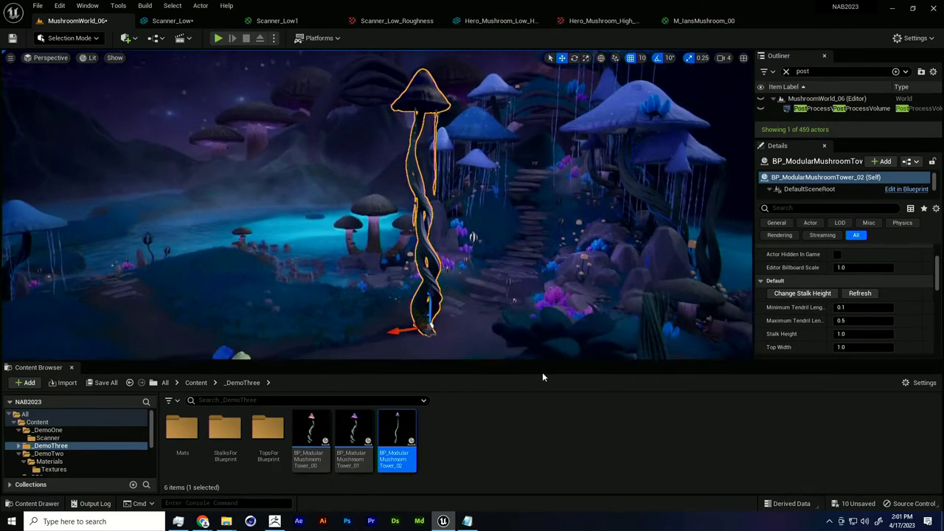
drag(402, 332, 378, 335)
key(g)
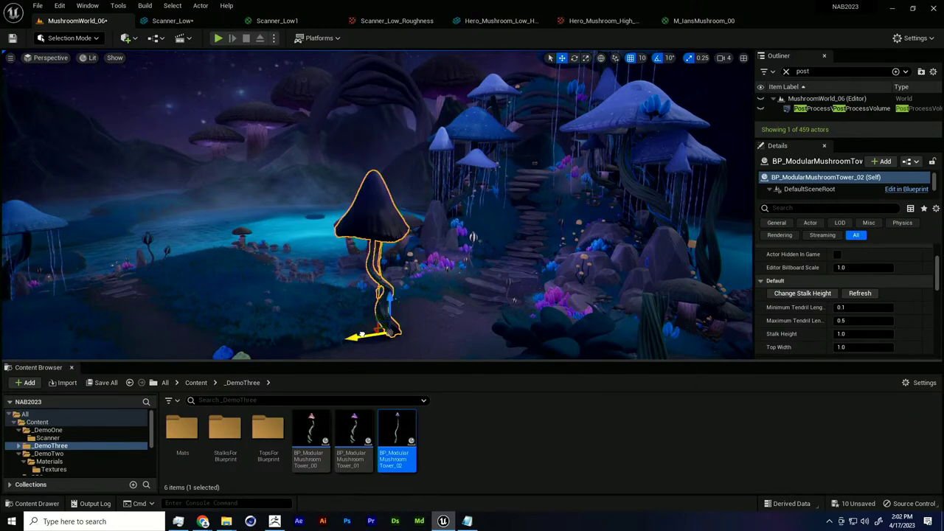
click(362, 334)
click(390, 320)
Duplicate the mushroom tower and slide the copy beside the original toward the stone path, regenerating its shape.
alt+drag(371, 334, 394, 331)
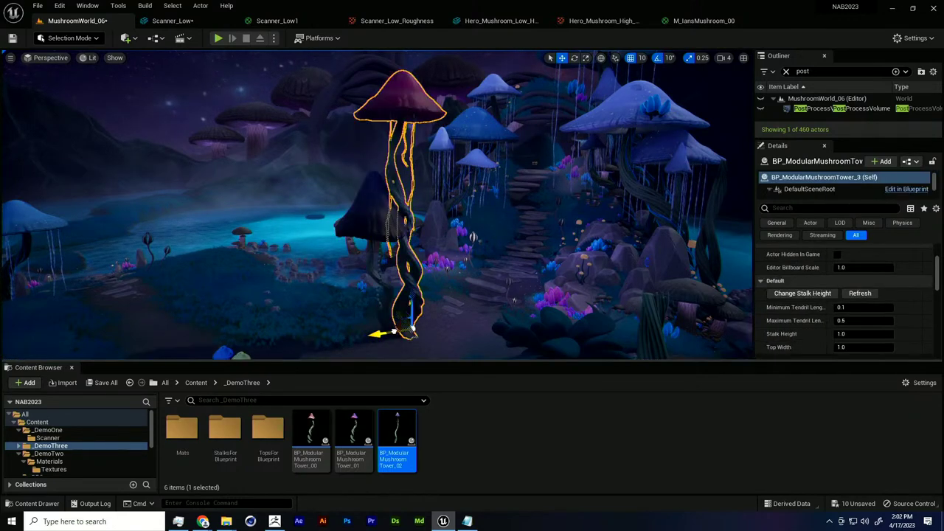
click(394, 333)
click(420, 325)
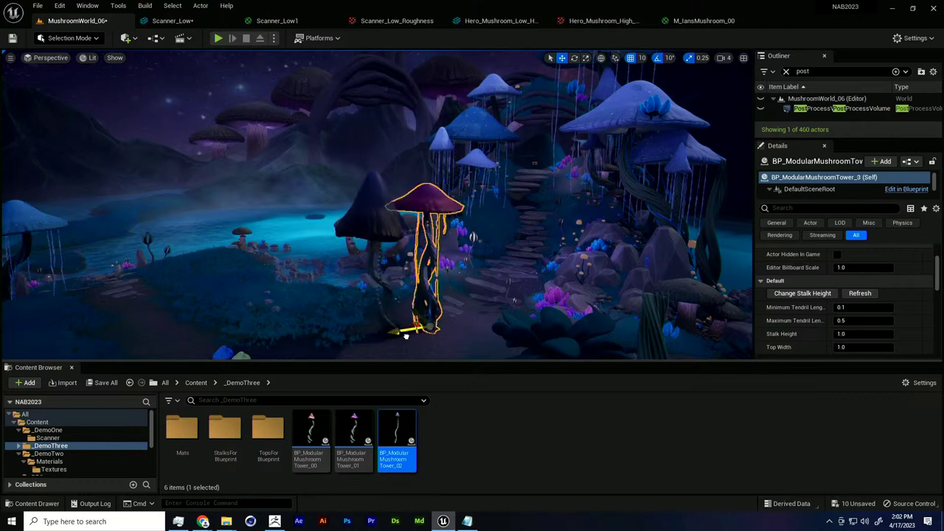
drag(400, 332, 409, 333)
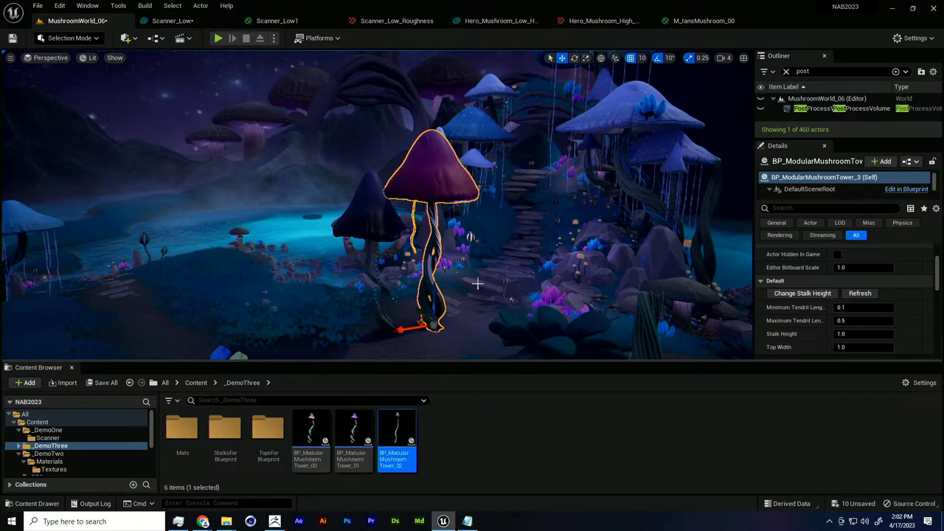
mouse_move(482, 295)
right_down()
mouse_move(472, 305)
mouse_move(493, 306)
mouse_move(472, 302)
right_up()
key(g)
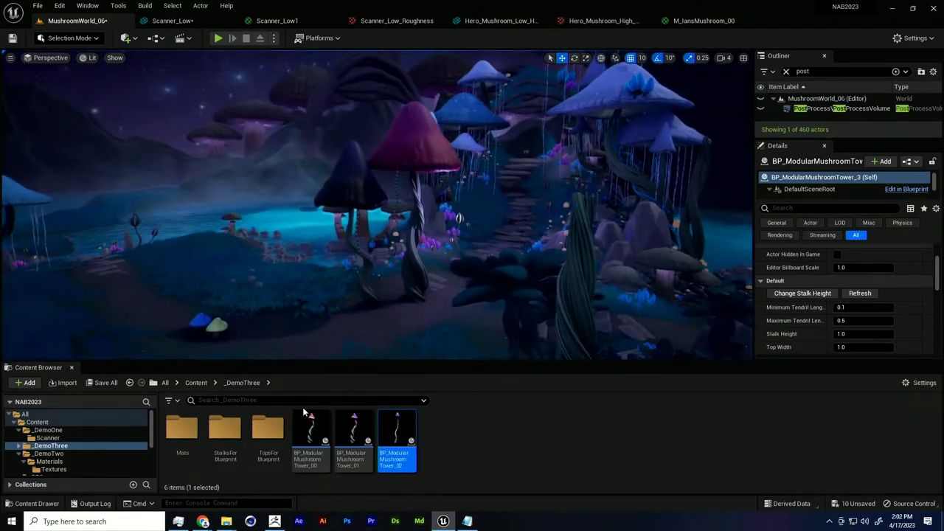
Place the SM_MushroomTower_Stalk_03 mesh from the StalksForBlueprint folder on the ground near the two mushroom towers.
double_click(224, 433)
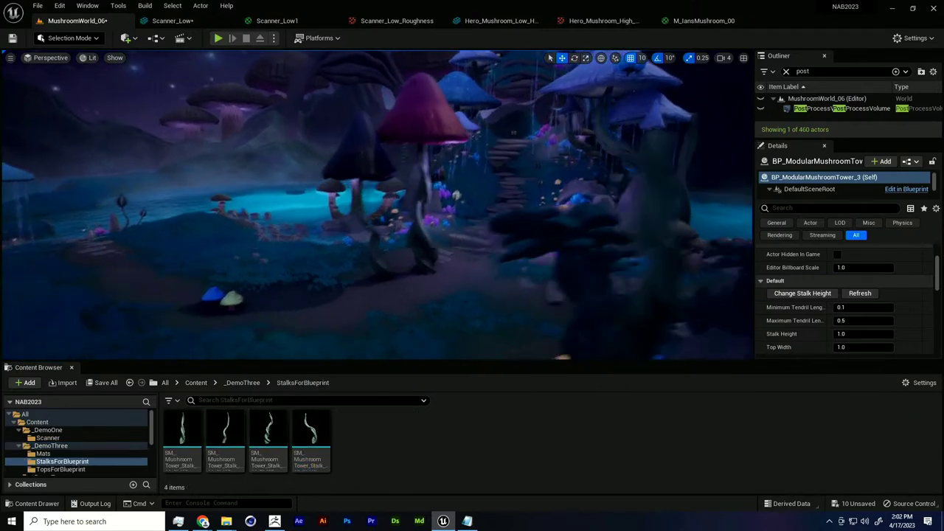
click(323, 440)
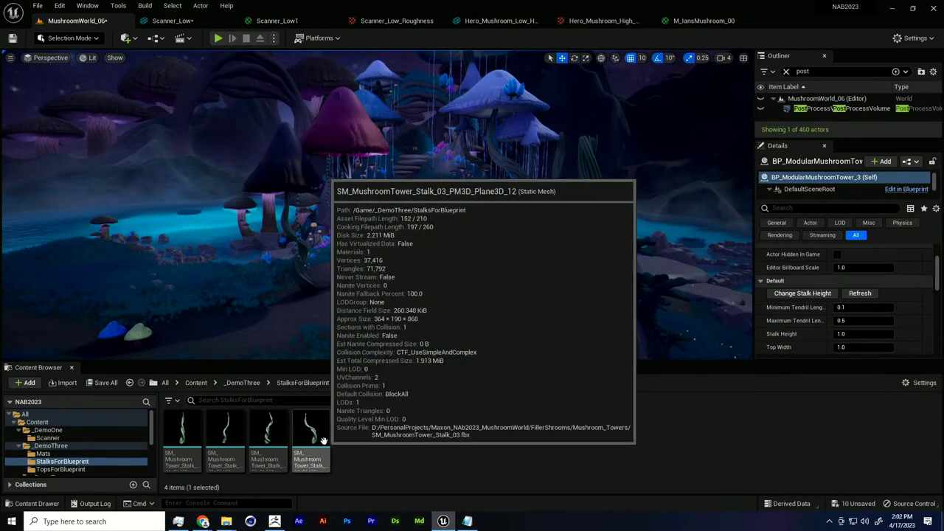
drag(323, 440, 341, 332)
click(384, 325)
click(384, 325)
key(e)
key(r)
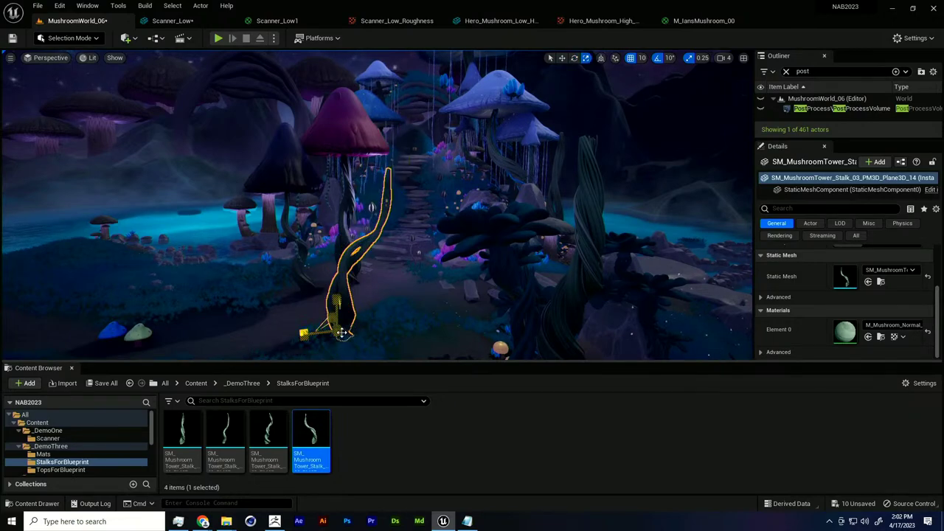
click(341, 333)
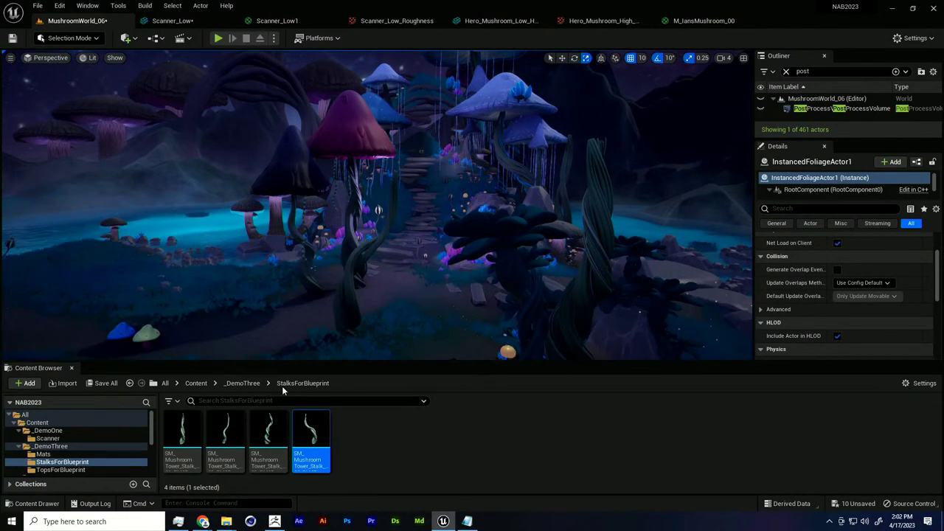
Place the SM_MushroomTower_Top_03 cap from the TopsForBlueprint folder on the tip of the loose stalk and check its fit.
click(243, 383)
double_click(275, 436)
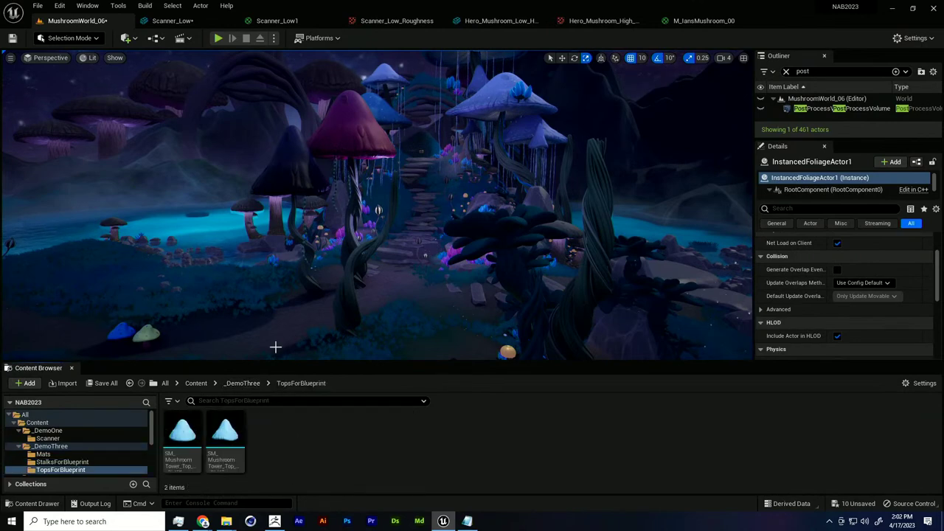
drag(225, 437, 396, 196)
alt+drag(444, 281, 413, 244)
scroll(406, 277, down, 10)
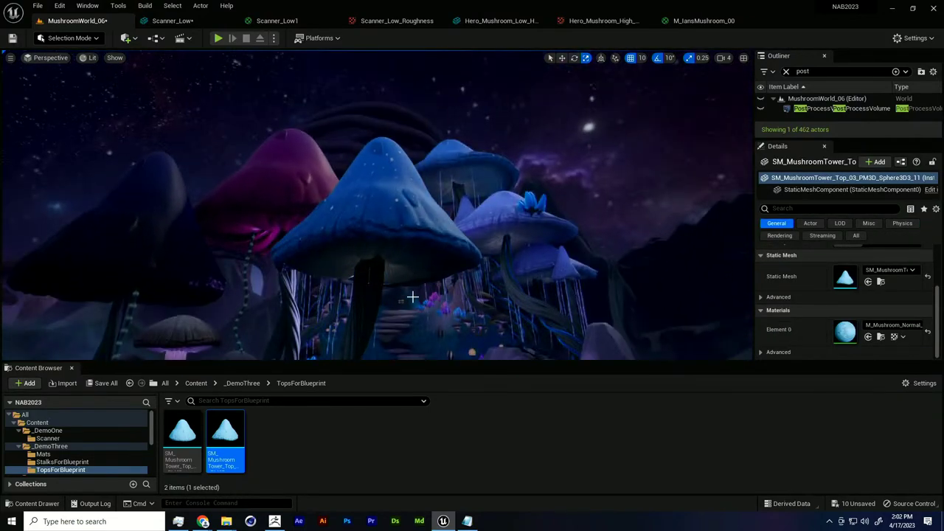
key(g)
key(w)
alt+drag(396, 303, 377, 187)
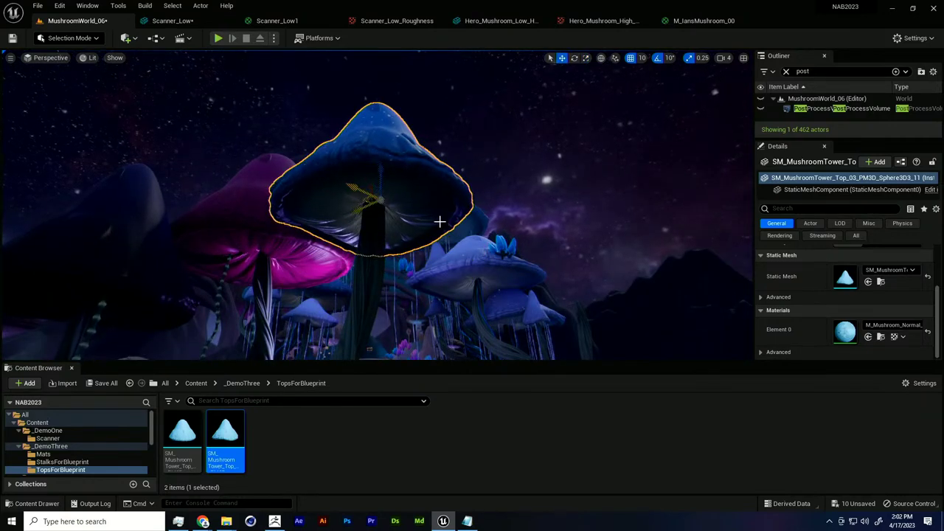
alt+drag(438, 221, 489, 364)
key(g)
scroll(406, 271, down, 3)
scroll(432, 281, down, 3)
Replace the loose stalk's static mesh with SM_MushroomTower_Stalk_02.
click(342, 316)
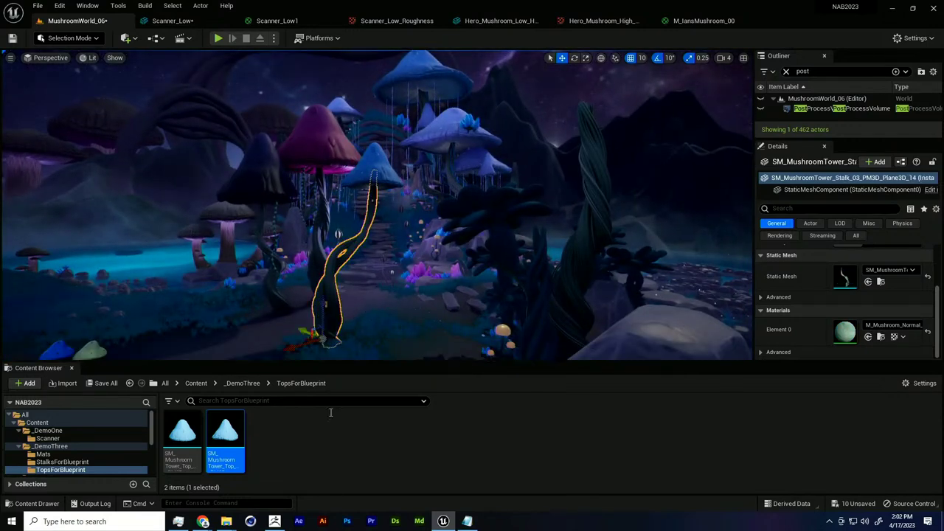
click(881, 282)
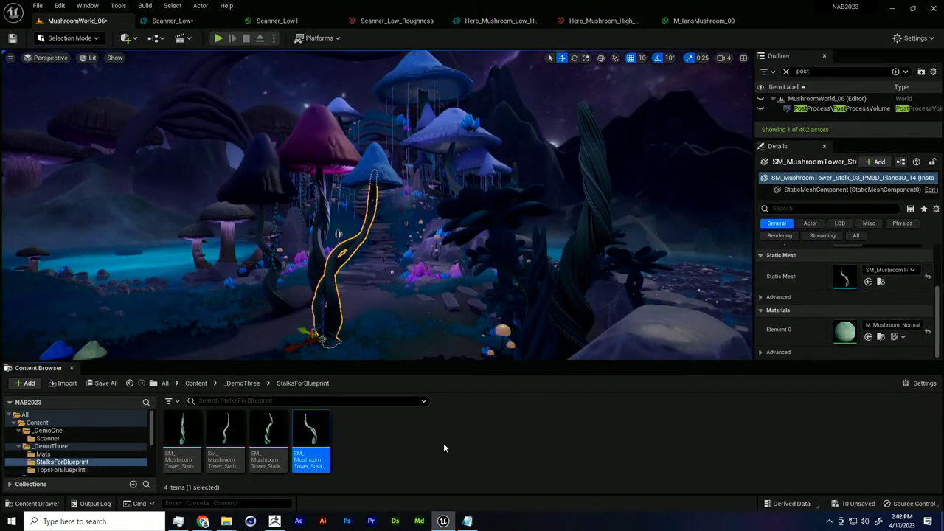
drag(267, 441, 874, 279)
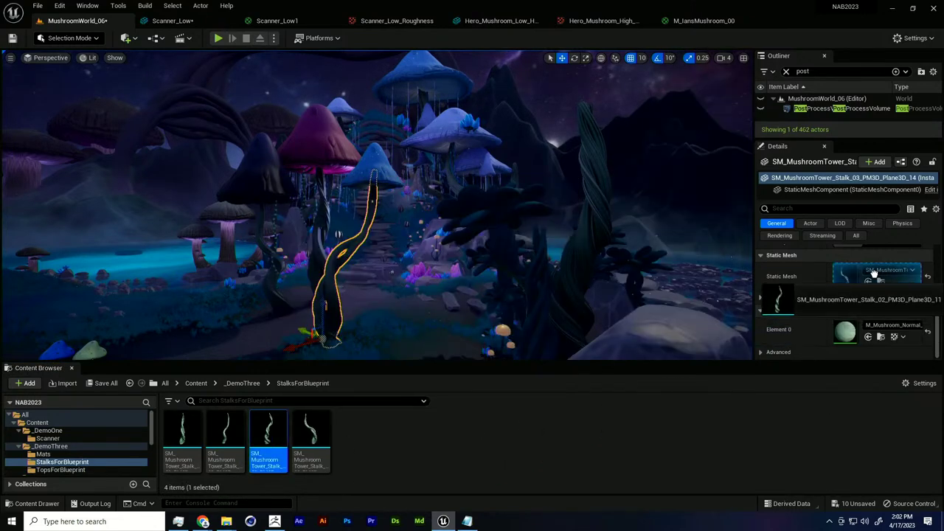
right_drag(527, 267, 509, 288)
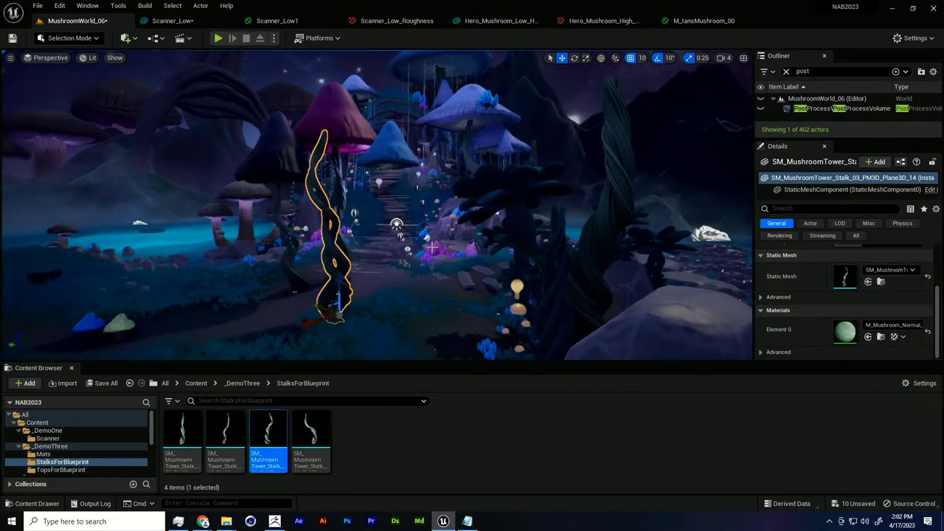
key(g)
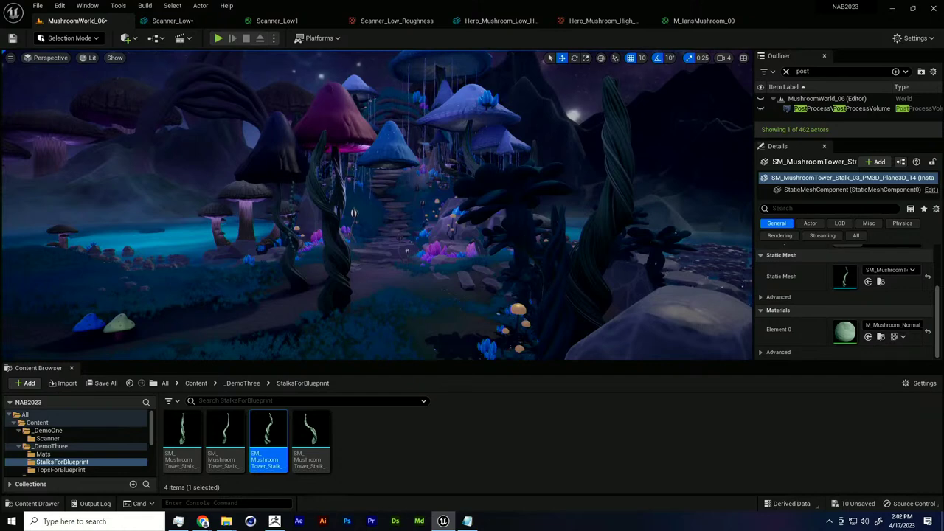
Move the blue mushroom cap onto the tip of the replacement stalk.
click(380, 153)
alt+drag(380, 154, 299, 181)
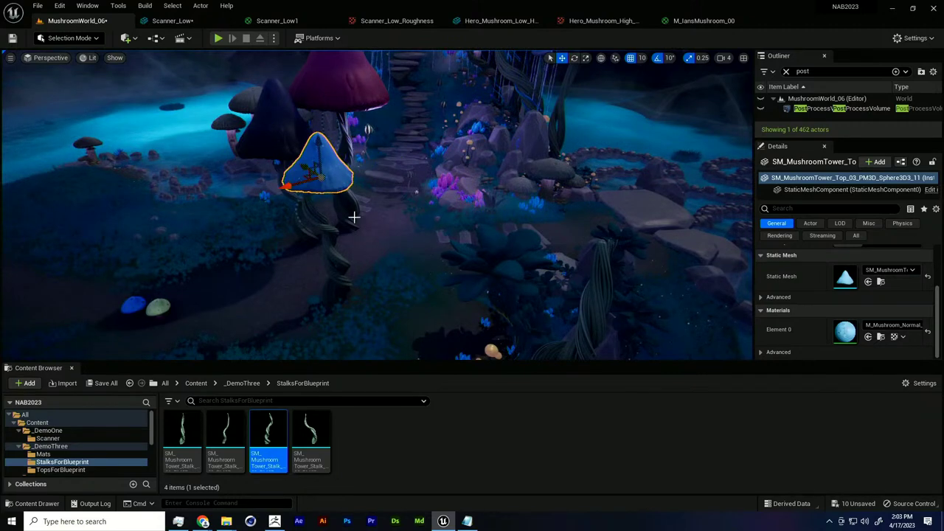
alt+drag(354, 217, 354, 207)
Group the blue cap with its stalk and reselect them as one unit.
shift+click(324, 226)
key(ctrl+g)
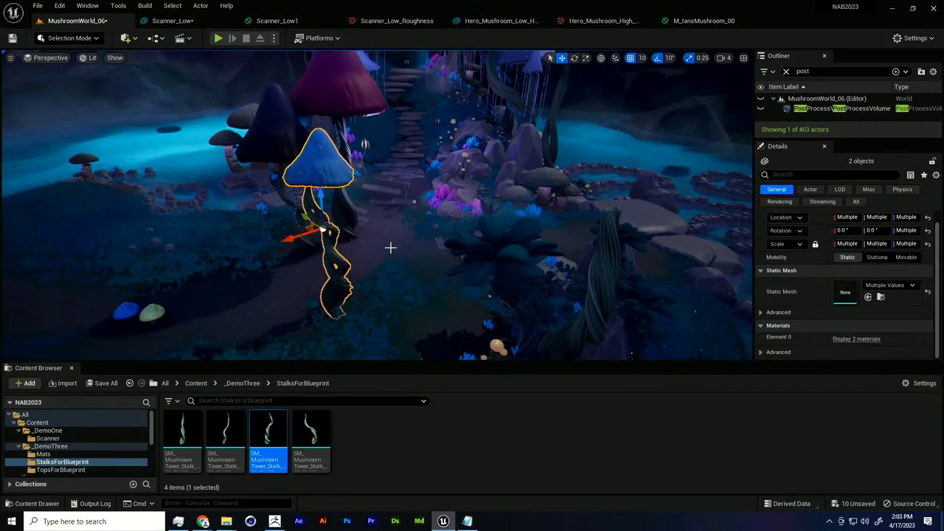
click(390, 246)
click(334, 275)
right_drag(297, 242, 378, 241)
drag(193, 253, 307, 327)
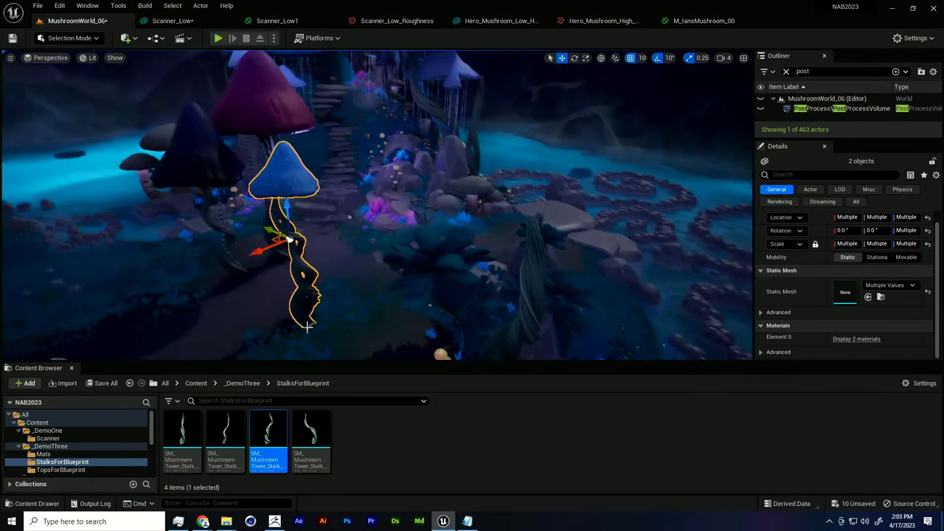
Delete the grouped blue cap and stalk from the level, accepting the broken references.
alt+drag(348, 271, 330, 270)
key(Delete)
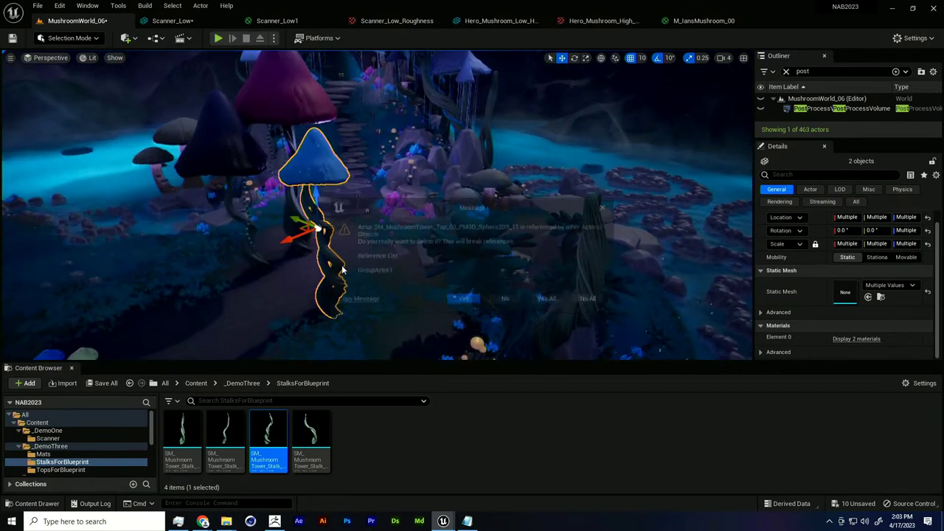
click(466, 300)
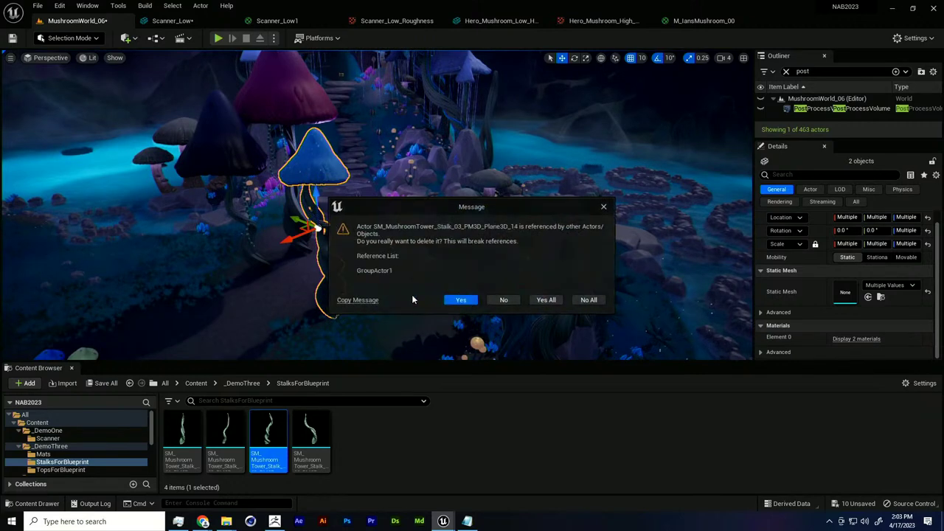
click(467, 301)
right_drag(461, 305, 409, 279)
right_drag(465, 246, 465, 265)
scroll(466, 244, up, 4)
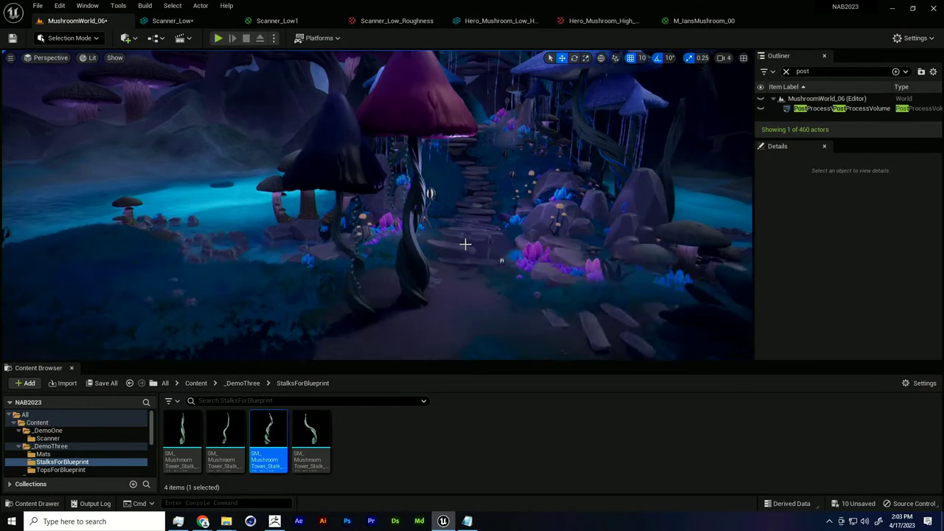
scroll(444, 227, up, 1)
right_drag(445, 226, 475, 183)
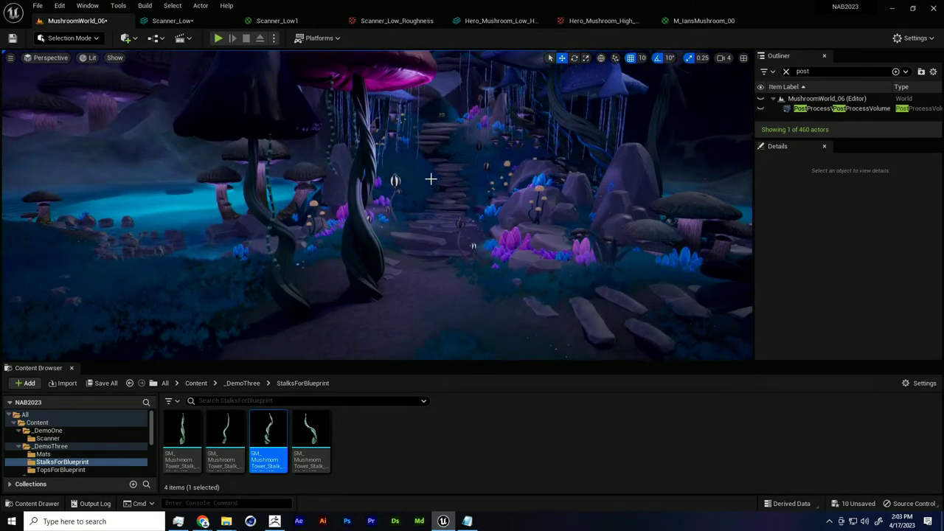
drag(429, 179, 451, 203)
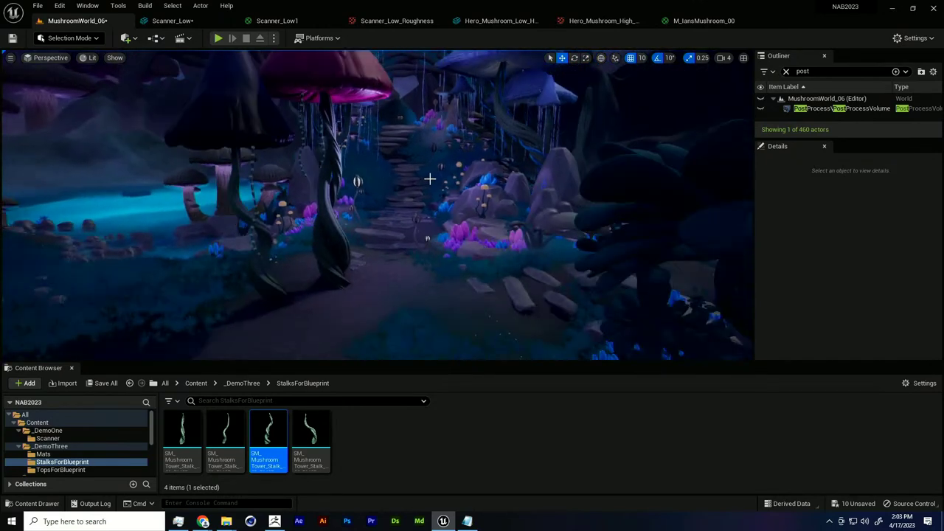
Create an Actor Blueprint class named BP_DemoMushroomTower_00 in the _DemoThree folder.
click(243, 383)
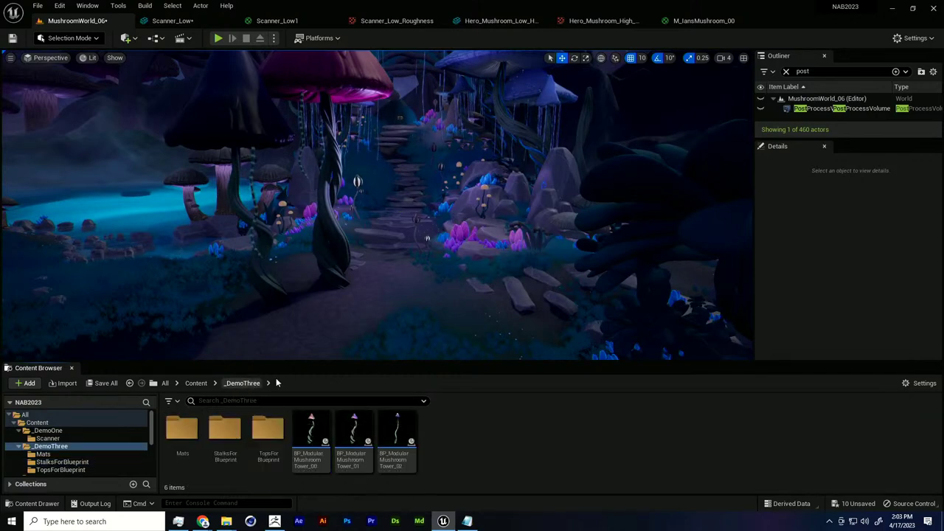
right_click(465, 438)
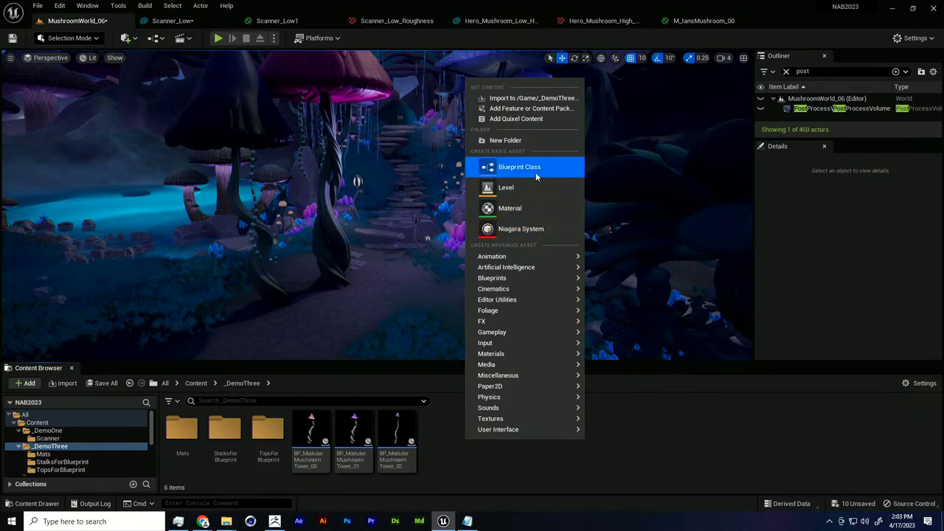
click(516, 167)
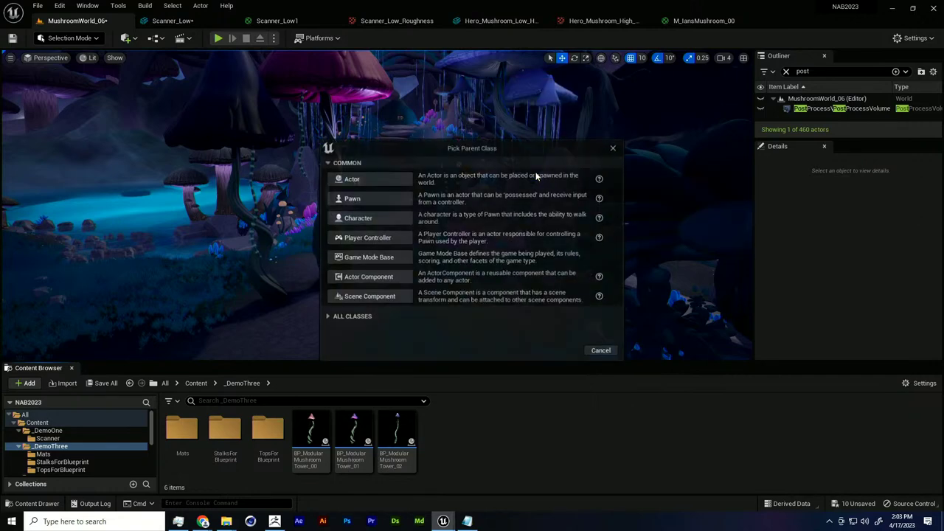
click(377, 180)
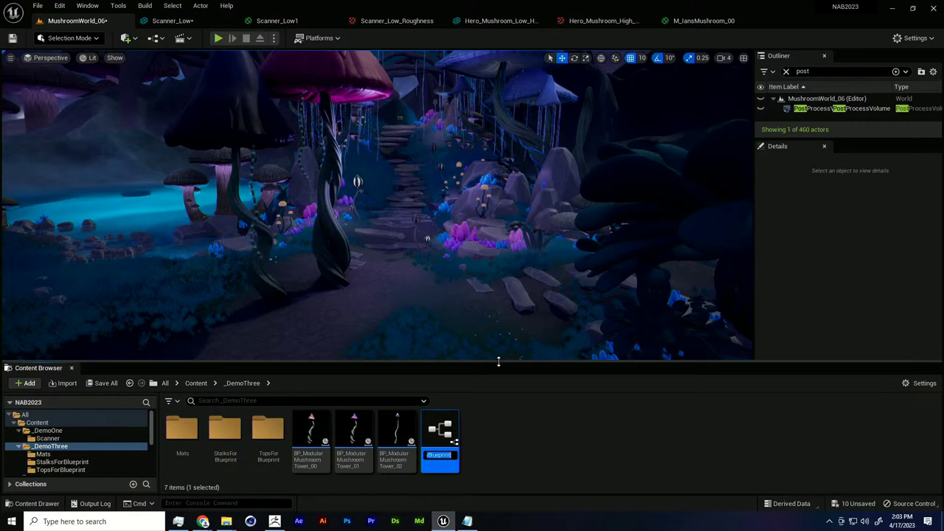
text(BP_DemoMushroomTower_00)
key(Return)
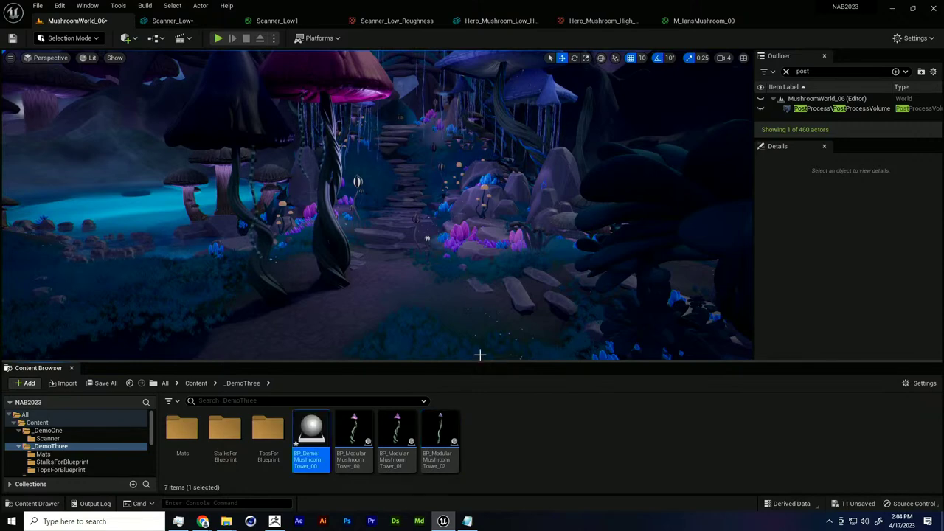
Open the BP_DemoMushroomTower_00 Blueprint and examine its default scene root from several angles.
double_click(312, 455)
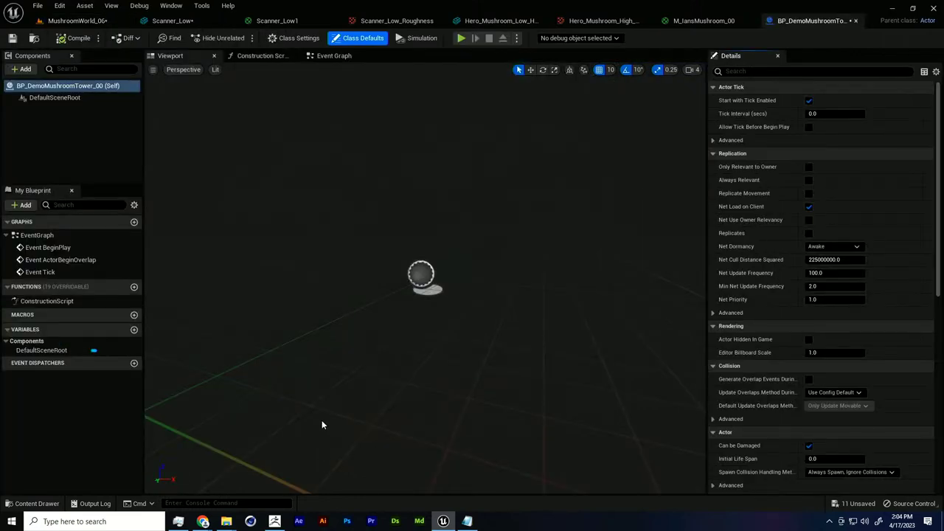
alt+drag(314, 227, 472, 240)
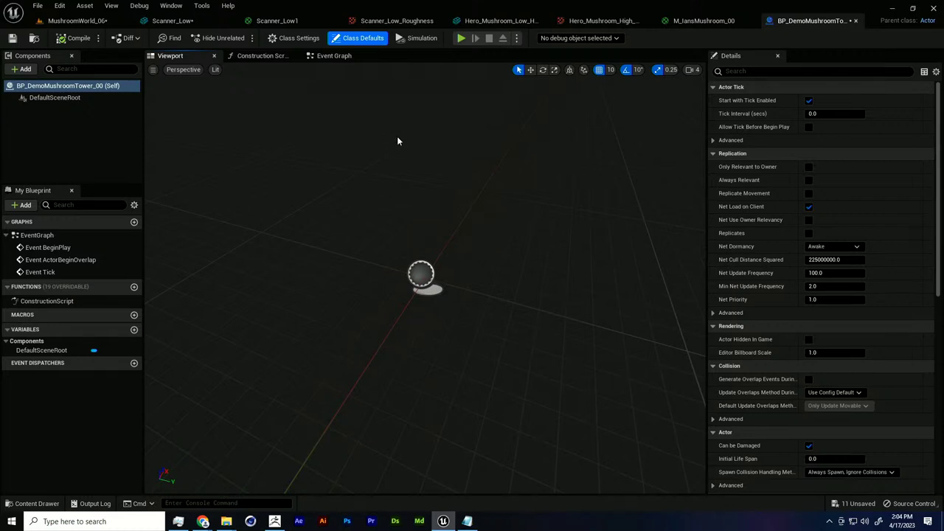
alt+drag(466, 270, 433, 270)
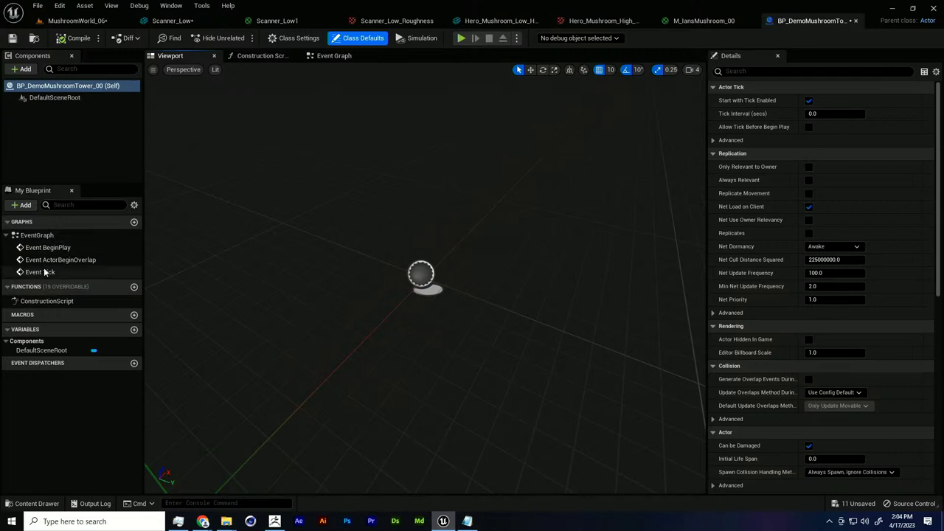
mouse_move(66, 289)
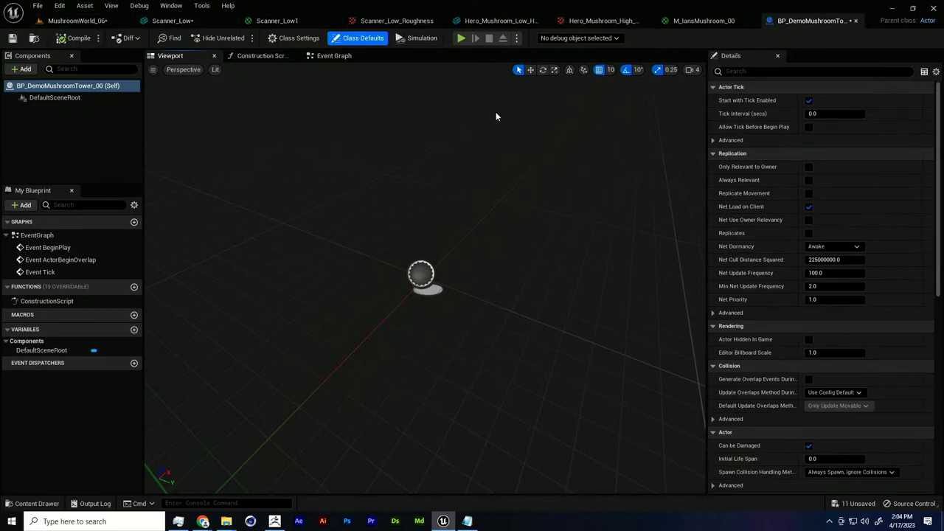
alt+drag(437, 182, 568, 242)
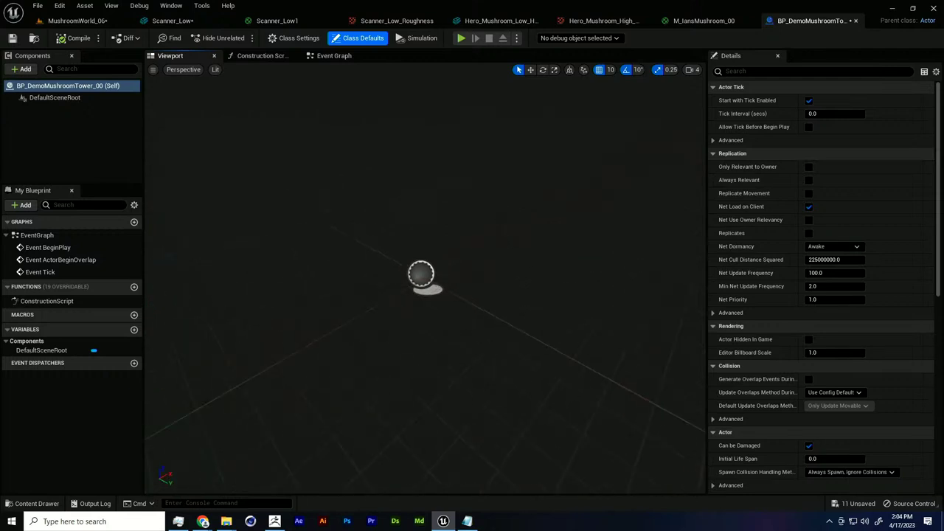
drag(422, 242, 415, 224)
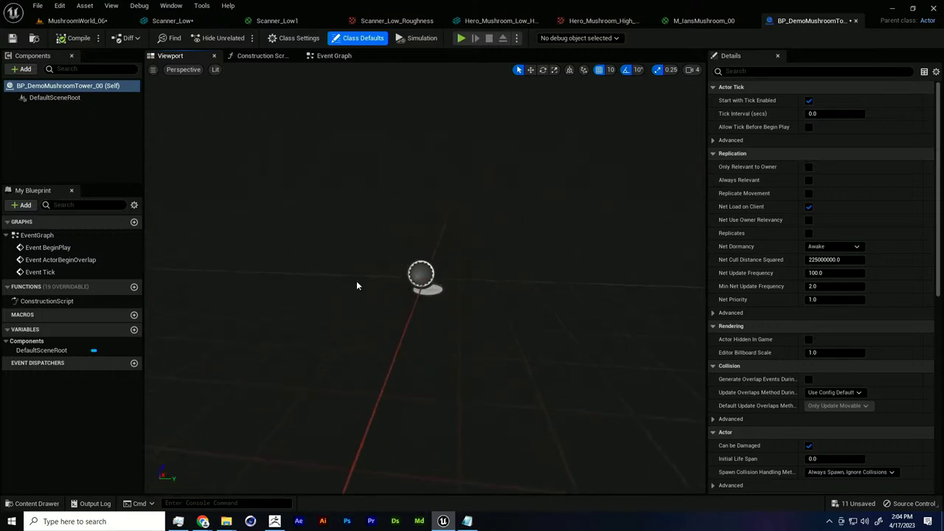
Look over the new Blueprint's Event Graph and its Construction Script graph.
click(335, 56)
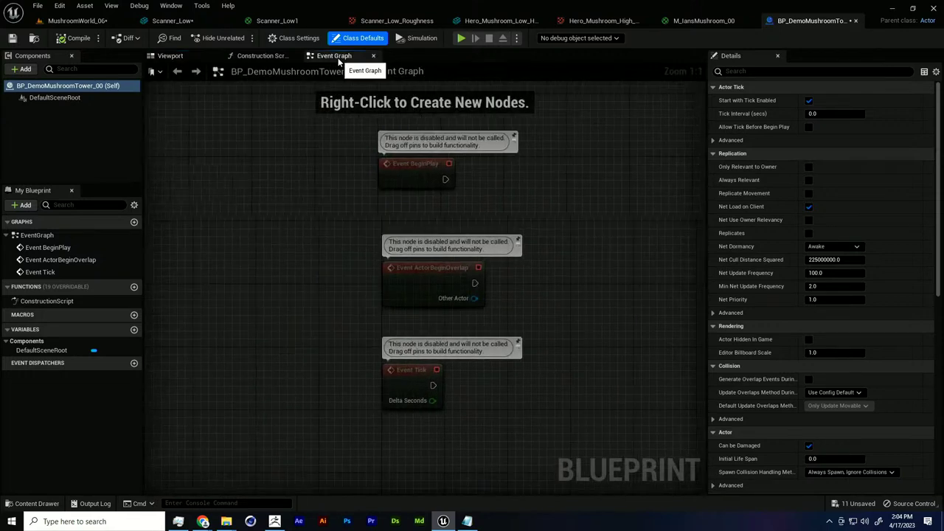
drag(291, 220, 434, 389)
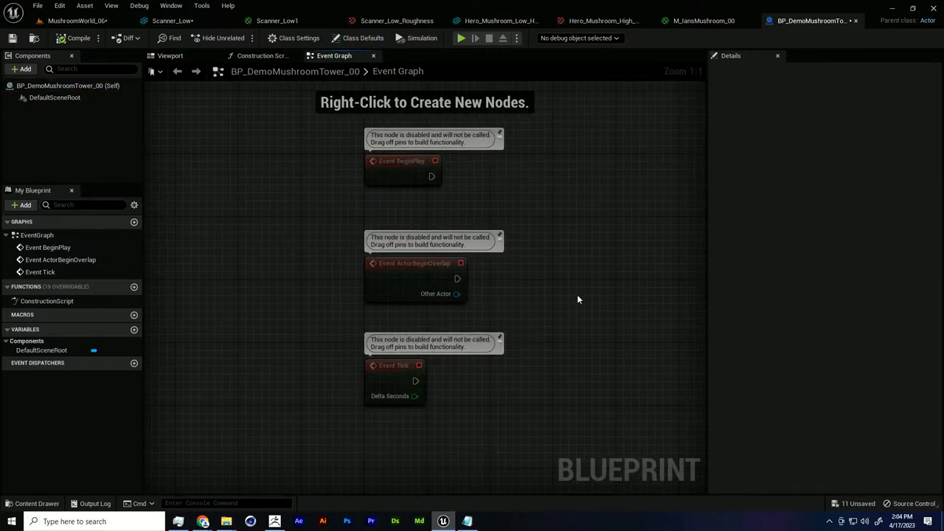
drag(447, 191, 322, 138)
click(274, 58)
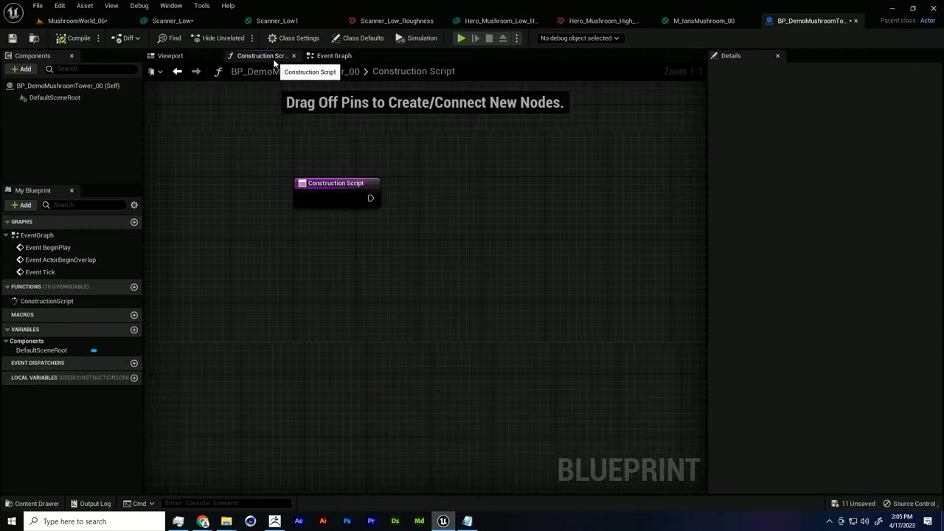
drag(275, 197, 448, 327)
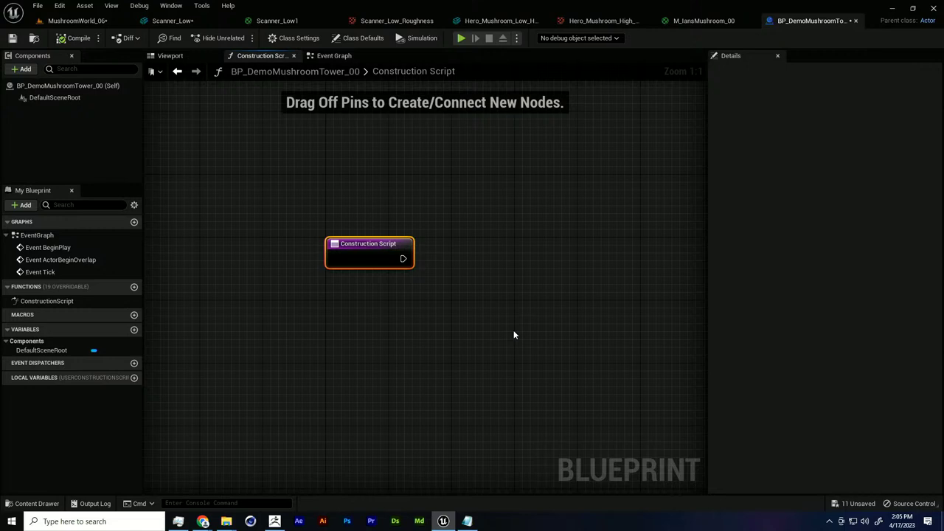
Return to the MushroomWorld_06 level, select the pink-capped modular mushroom tower and run its Change Stalk Height event several times.
click(74, 21)
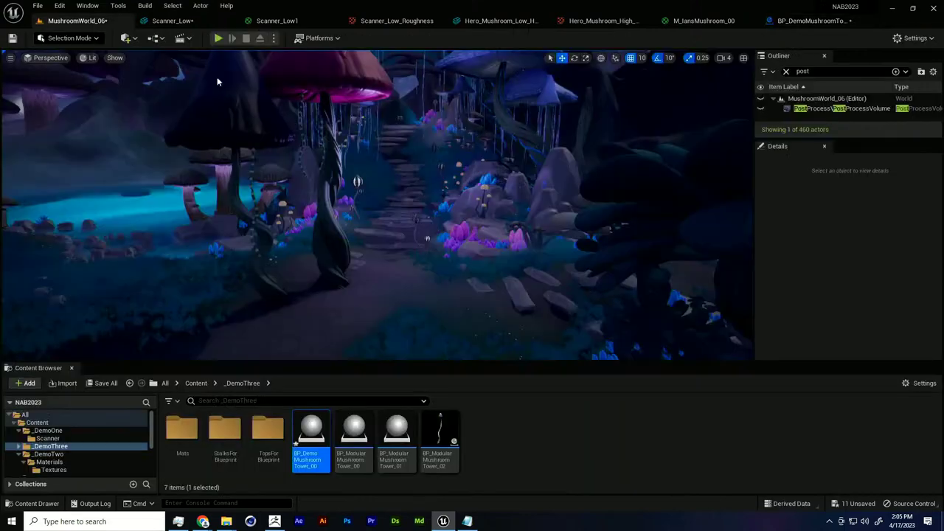
click(326, 244)
drag(343, 283, 354, 263)
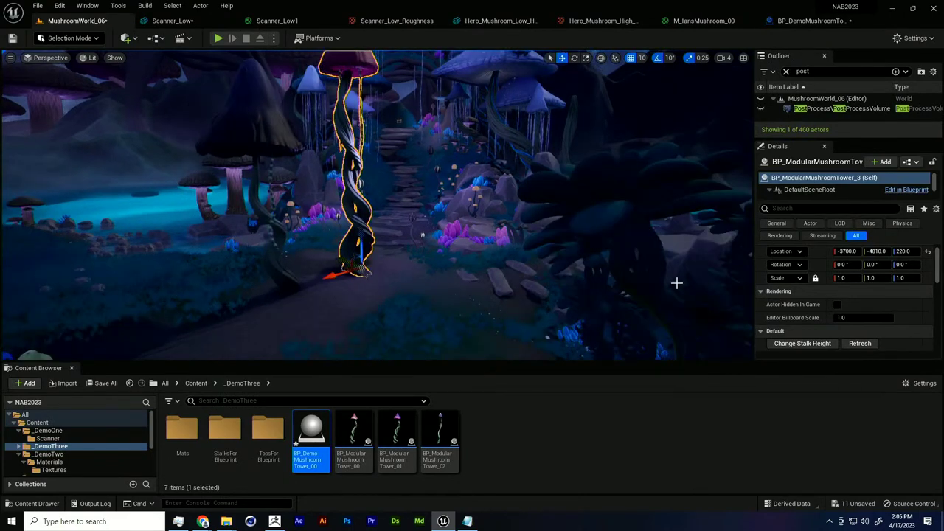
scroll(817, 303, down, 1)
click(813, 332)
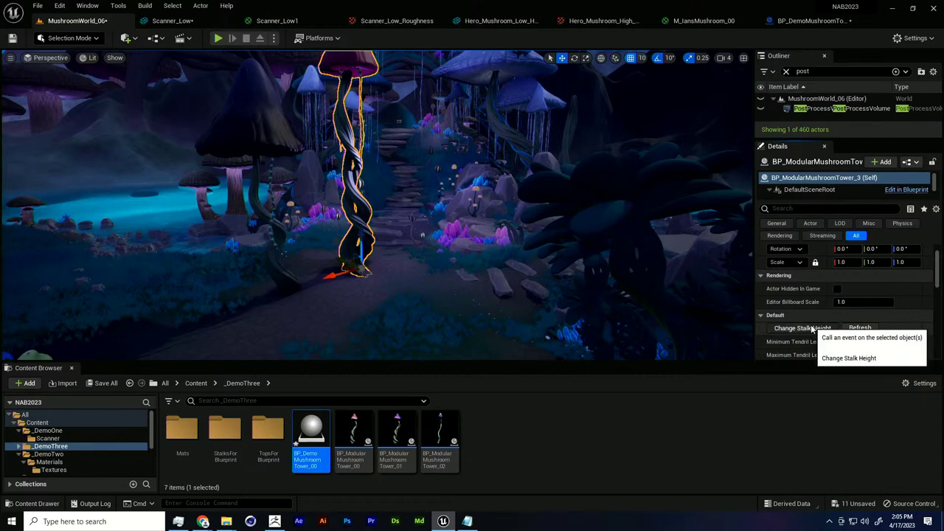
click(813, 331)
click(812, 329)
Set the selected mushroom tower's Stalk Height to about 1.21.
scroll(814, 330, down, 3)
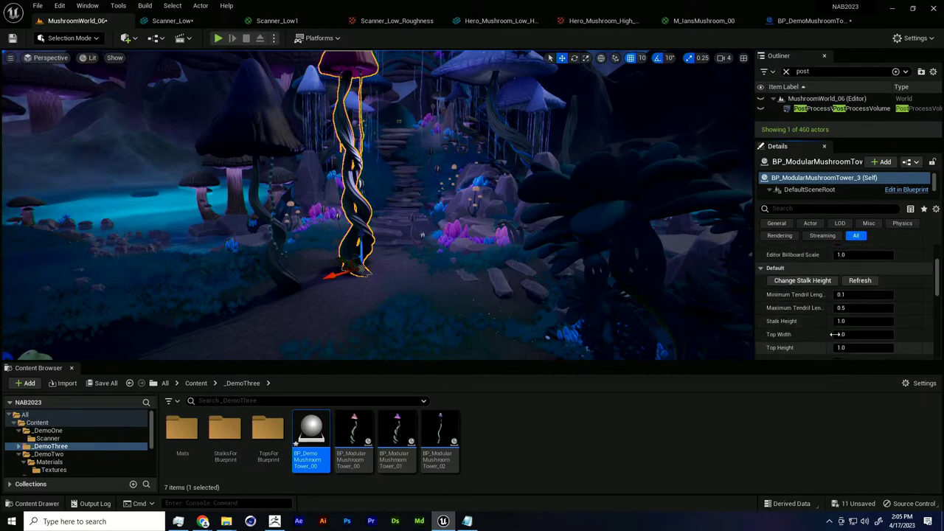
mouse_move(846, 321)
mouse_down()
mouse_move(874, 322)
mouse_move(847, 322)
mouse_up()
right_drag(668, 270, 652, 231)
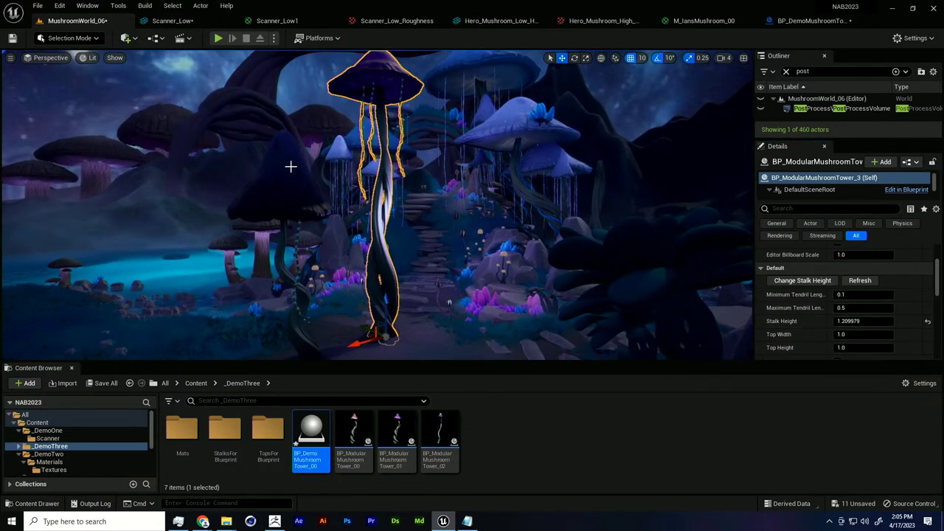
Add a Static Mesh component named Stalk under the default scene root of BP_DemoMushroomTower_00.
click(772, 19)
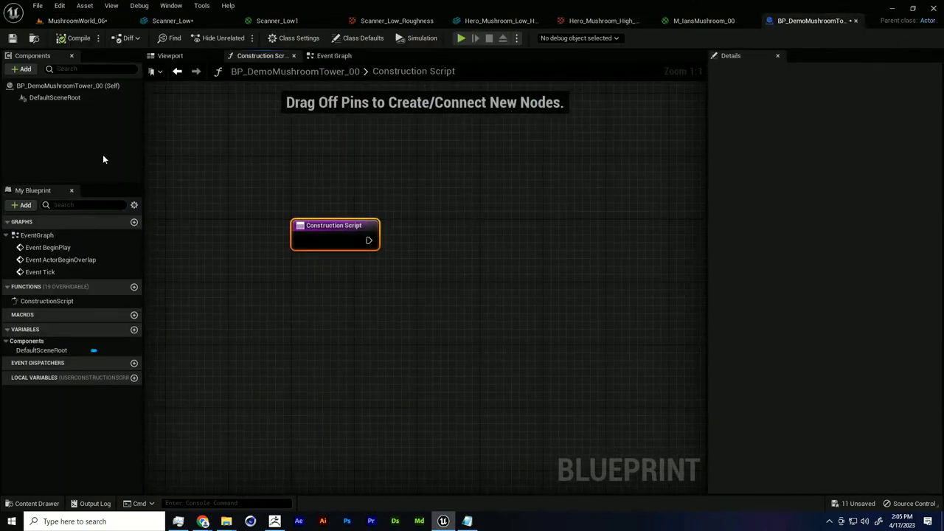
click(184, 56)
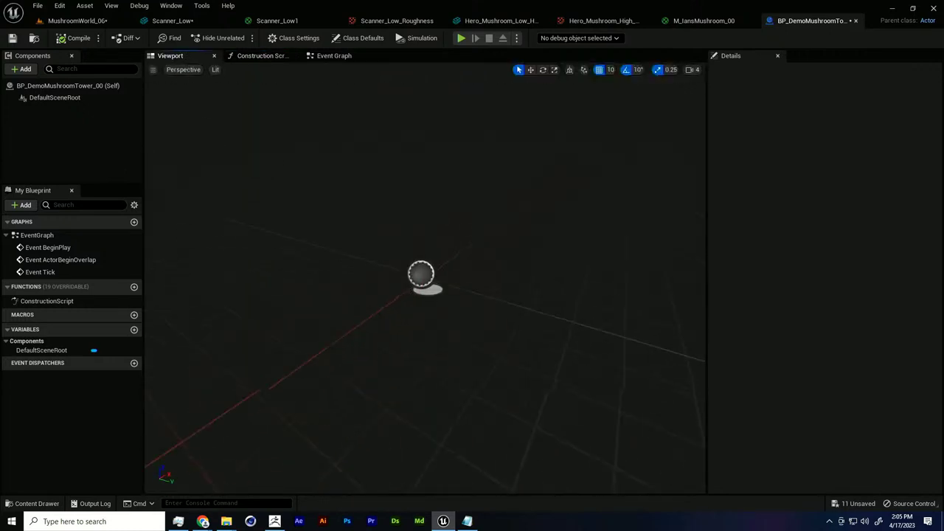
click(23, 68)
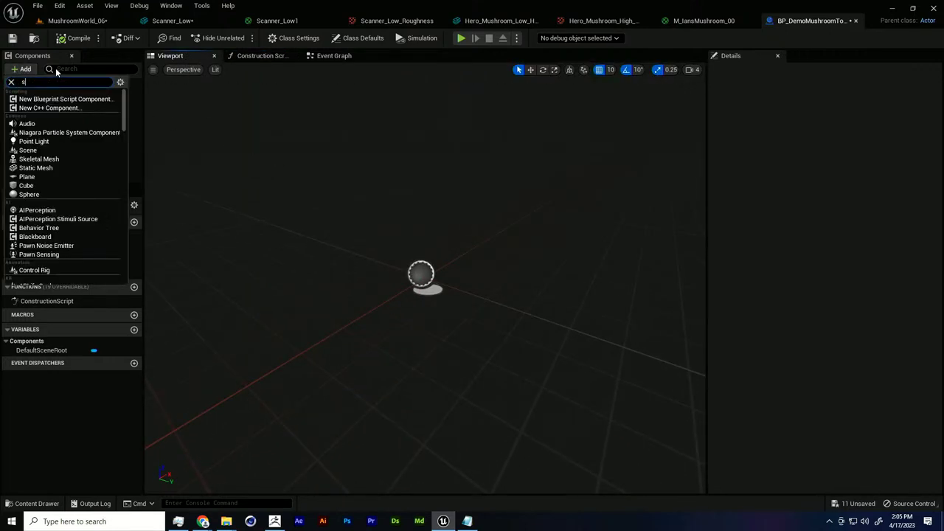
text(static mesh)
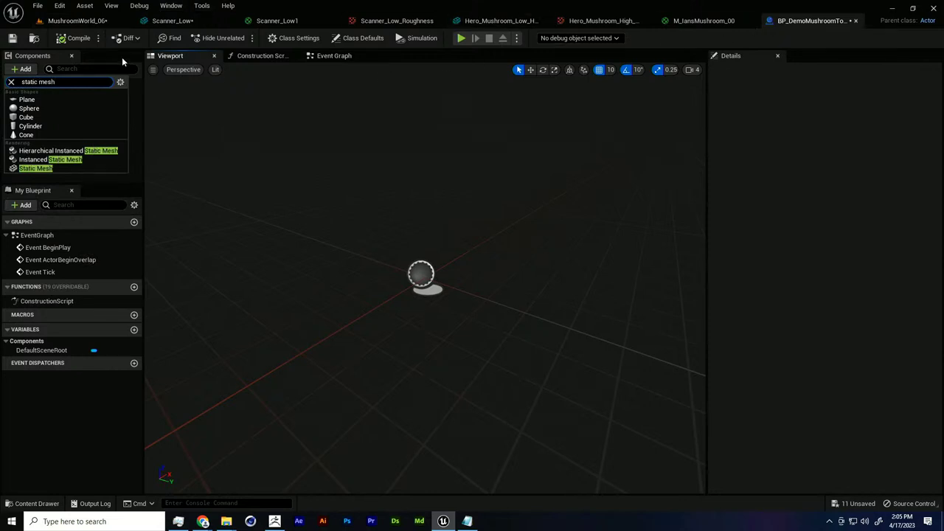
click(35, 168)
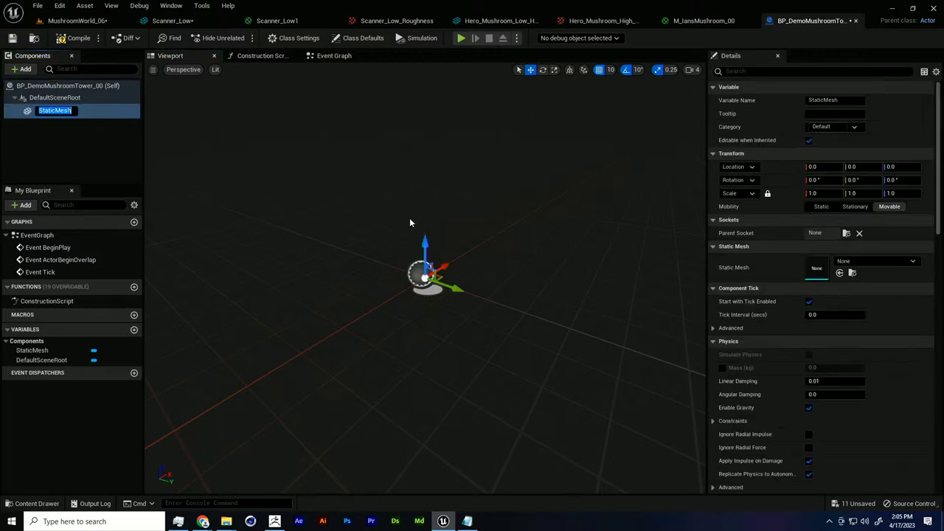
text(Stalk)
key(Return)
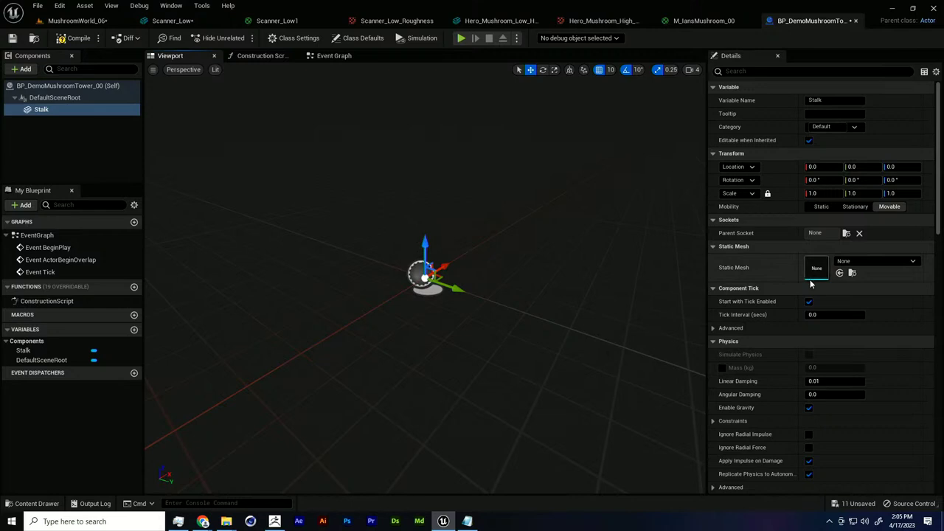
Assign the first stalk mesh from the StalksForBlueprint folder as the Stalk component's static mesh.
scroll(809, 370, down, 2)
scroll(784, 424, down, 4)
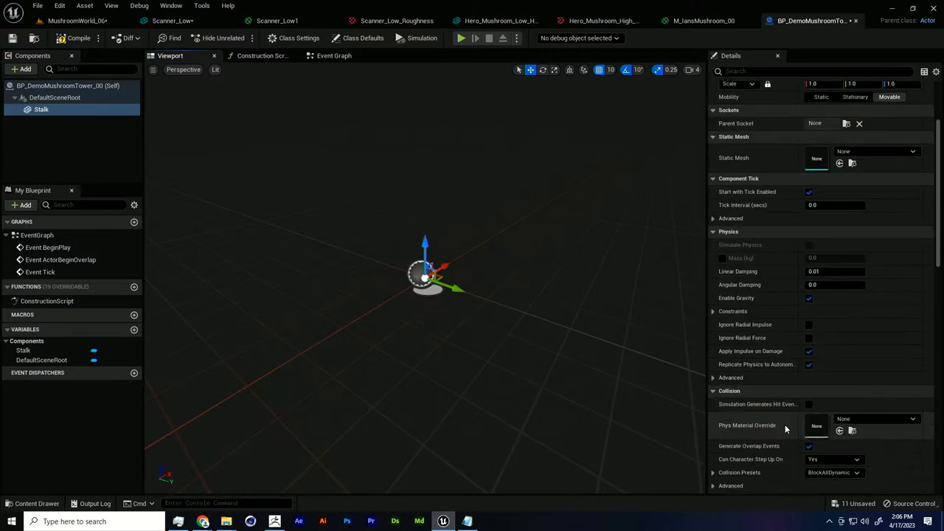
scroll(780, 432, up, 6)
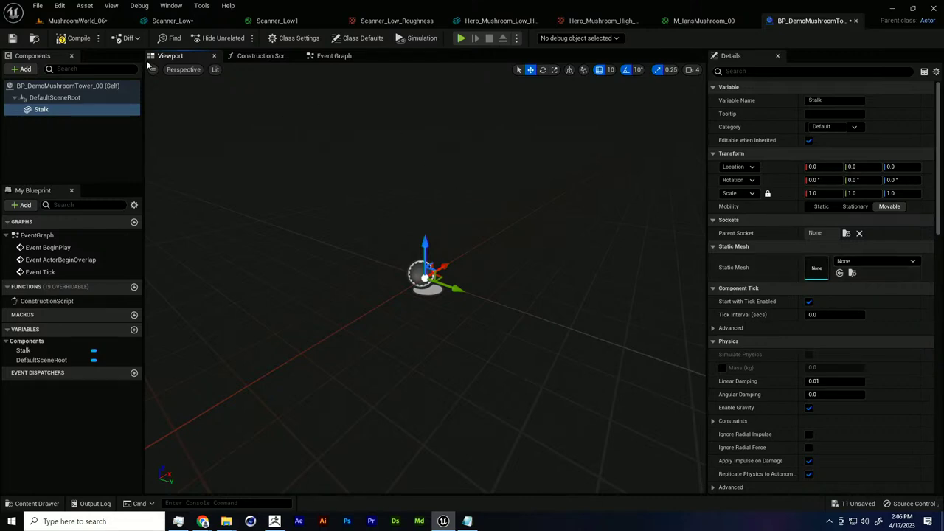
click(77, 21)
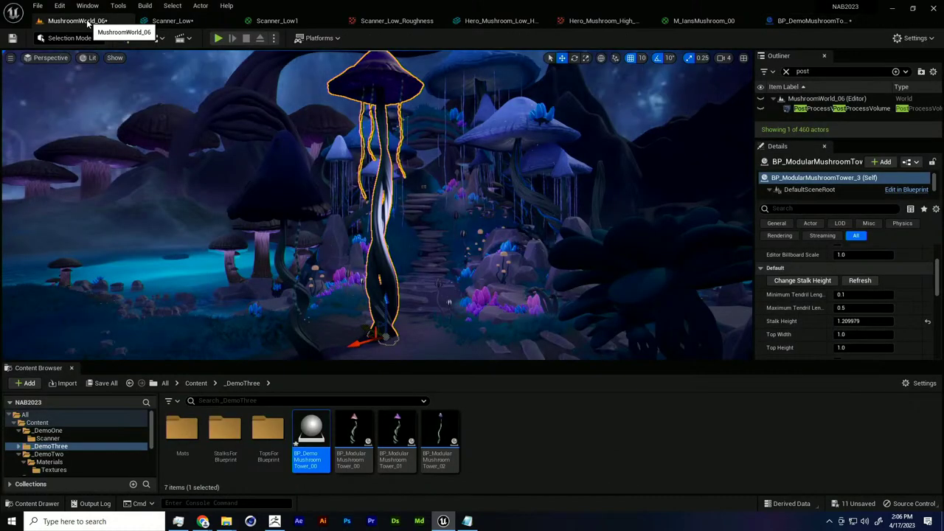
double_click(242, 456)
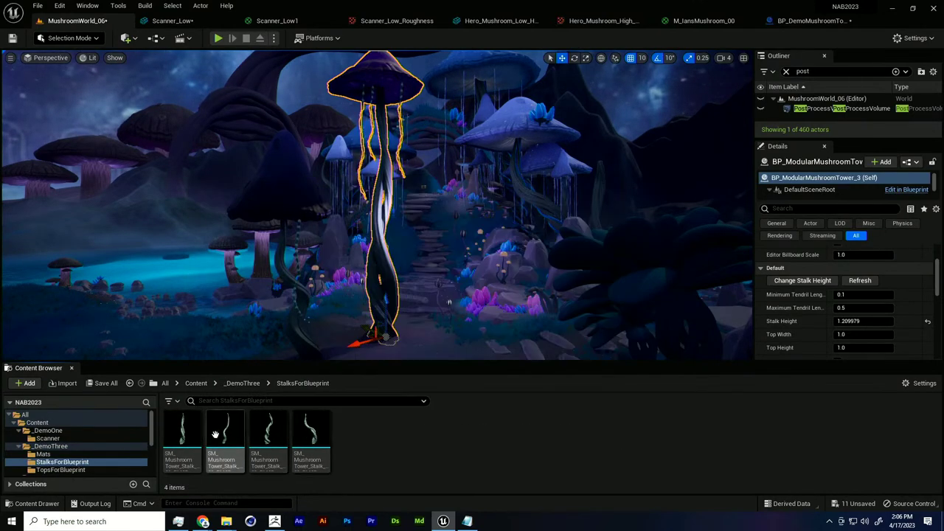
click(183, 434)
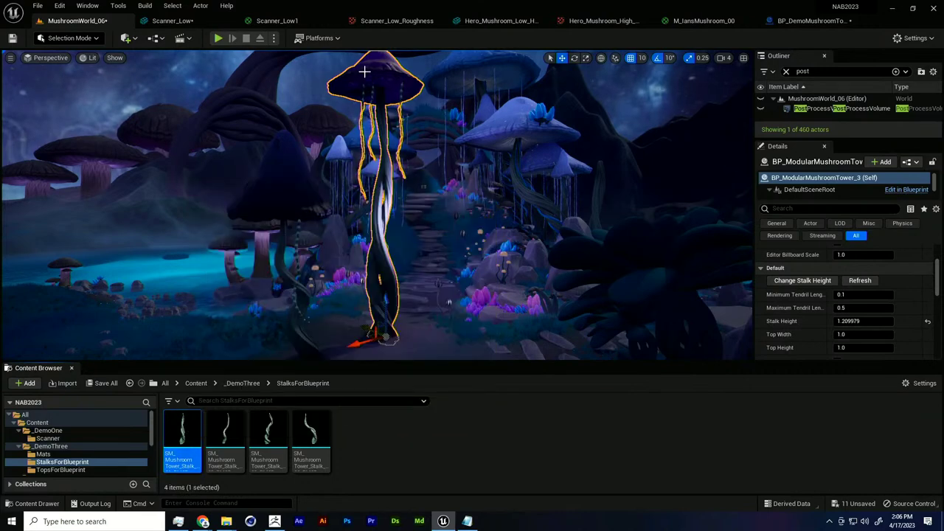
click(809, 20)
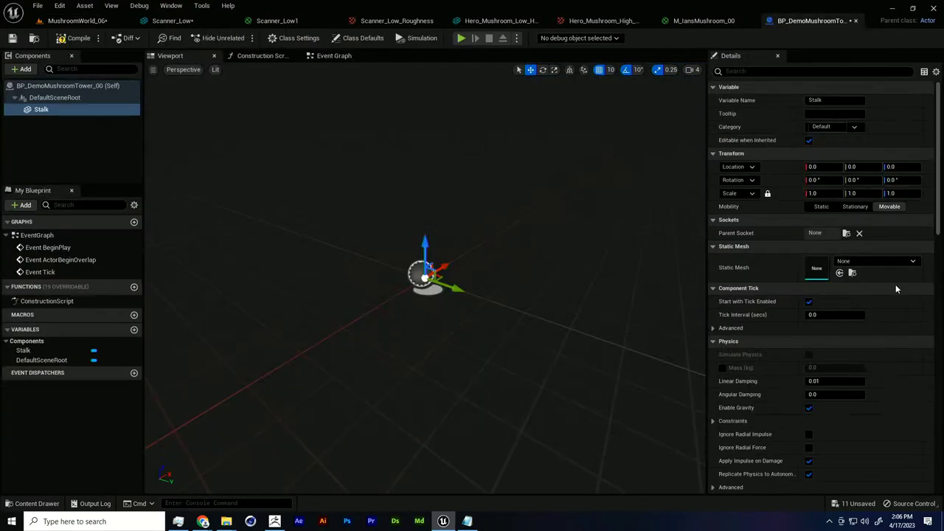
click(839, 272)
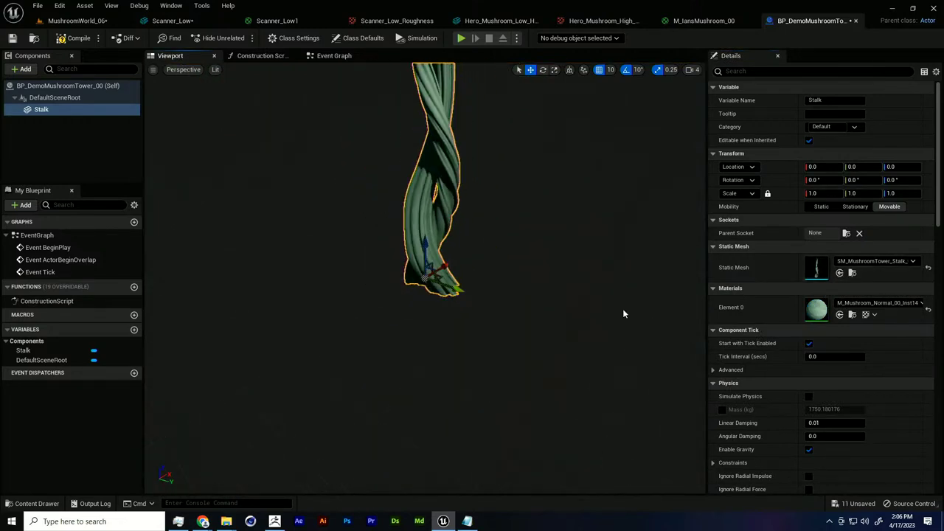
Add a Static Mesh component as a child of the Stalk component.
middle_drag(622, 309, 630, 336)
alt+drag(630, 336, 560, 358)
scroll(626, 358, down, 3)
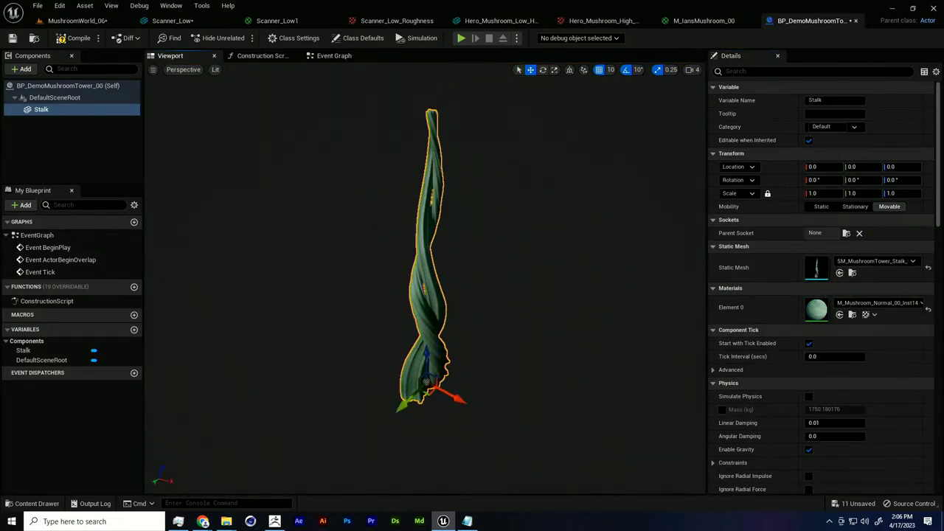
drag(626, 369, 617, 364)
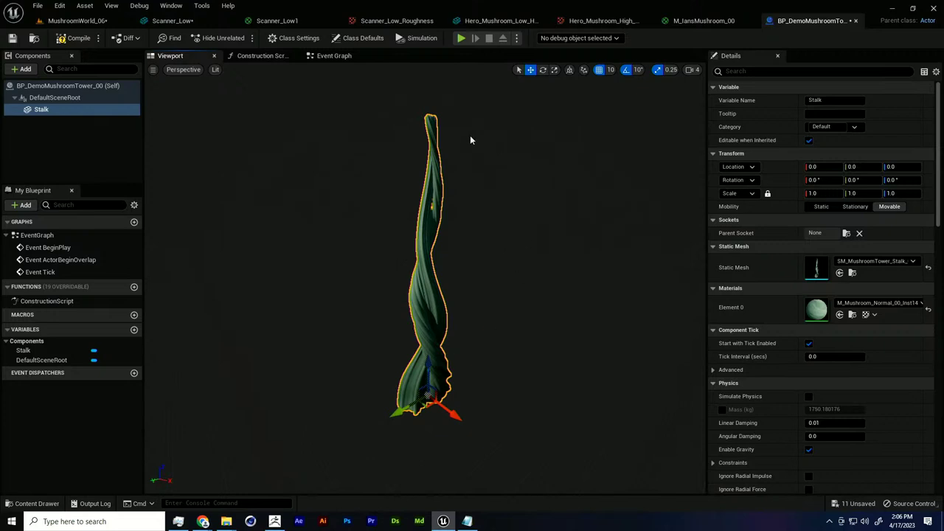
click(22, 69)
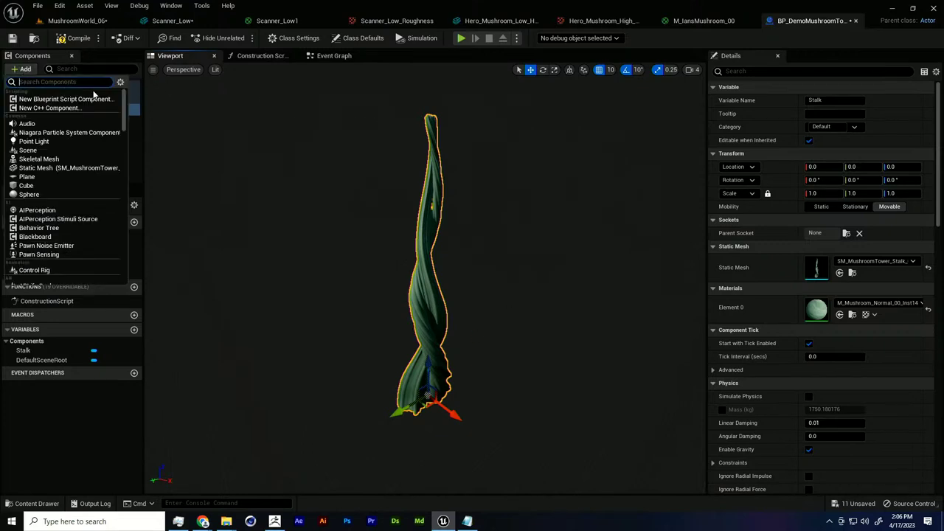
text(stat)
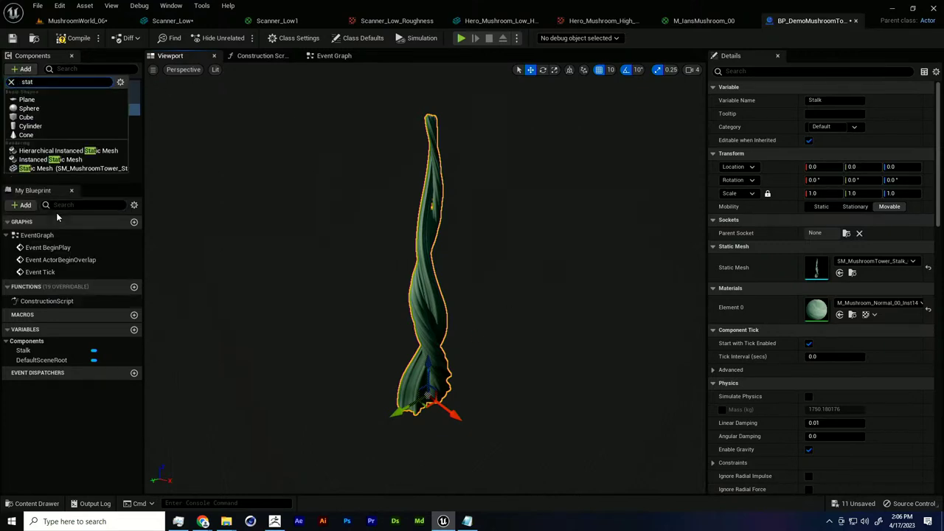
text(ic)
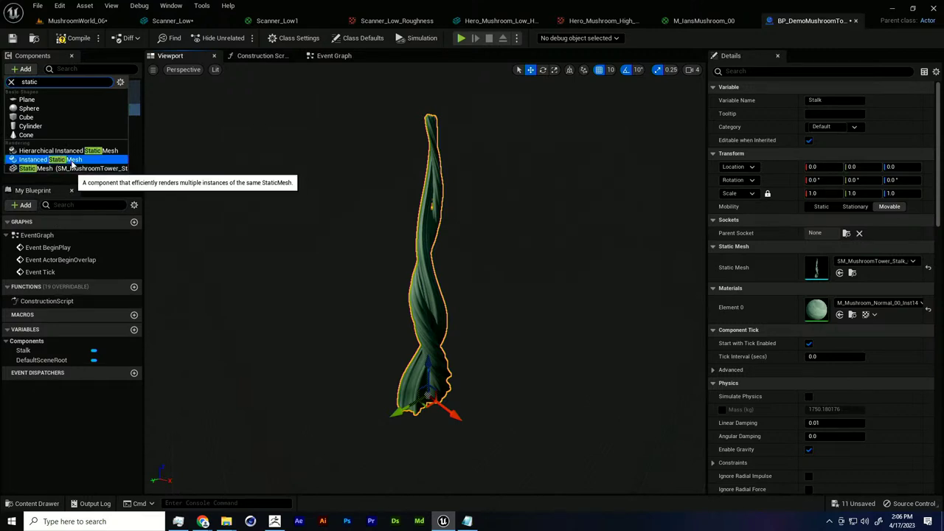
click(74, 168)
click(52, 153)
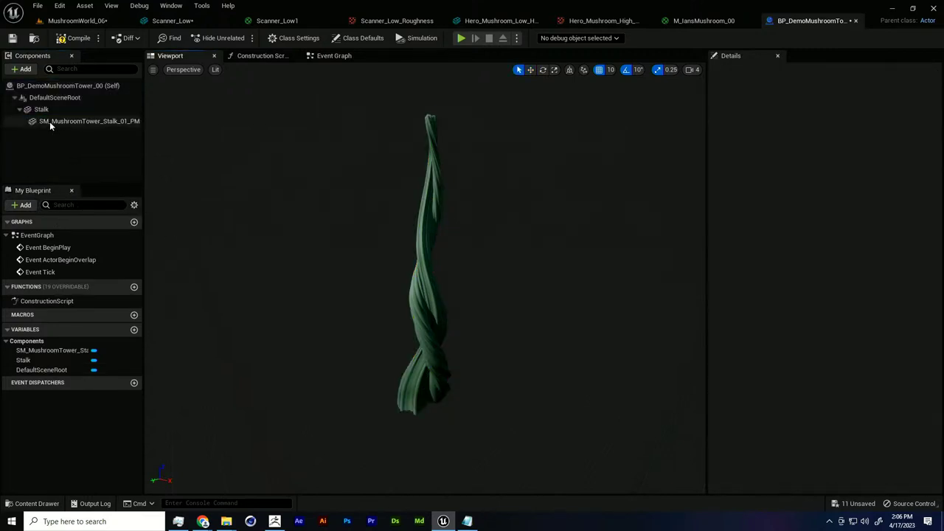
Rename the new static mesh component under Stalk as Top.
click(69, 122)
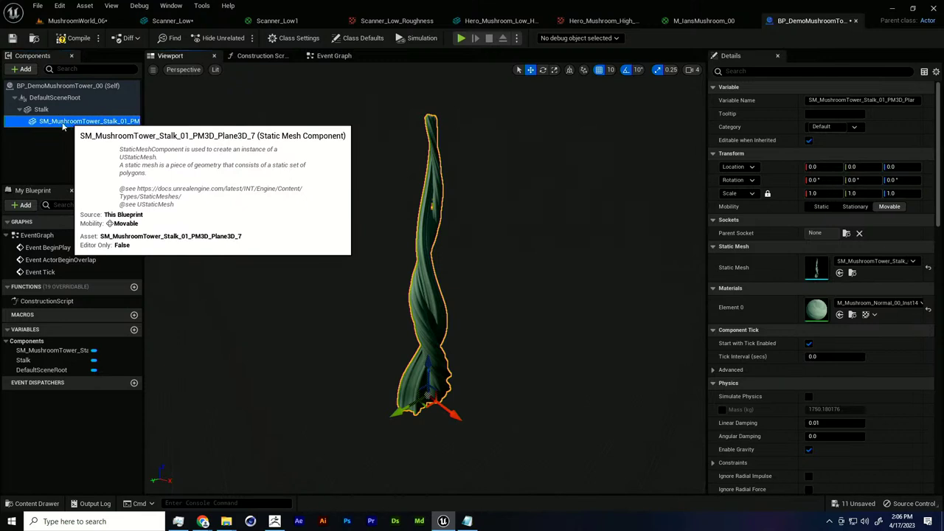
right_click(42, 127)
click(51, 125)
click(54, 125)
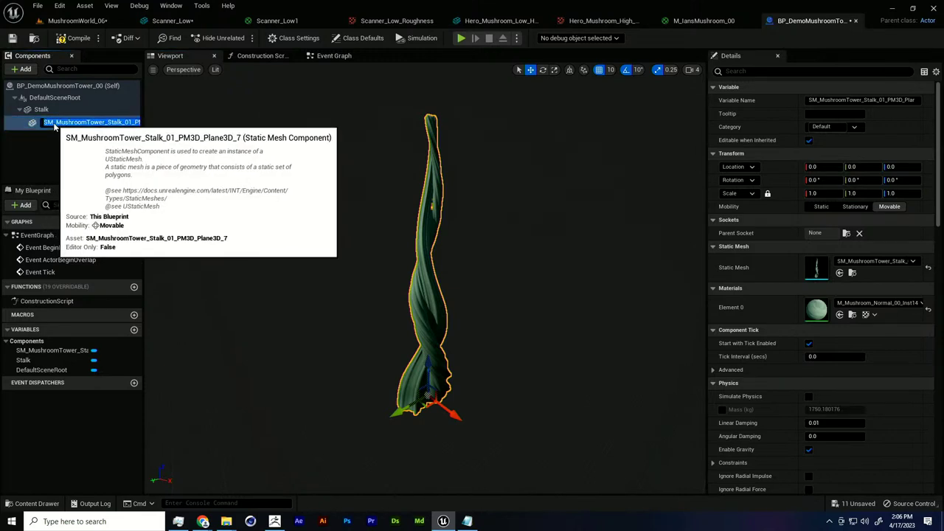
text(Top)
key(Return)
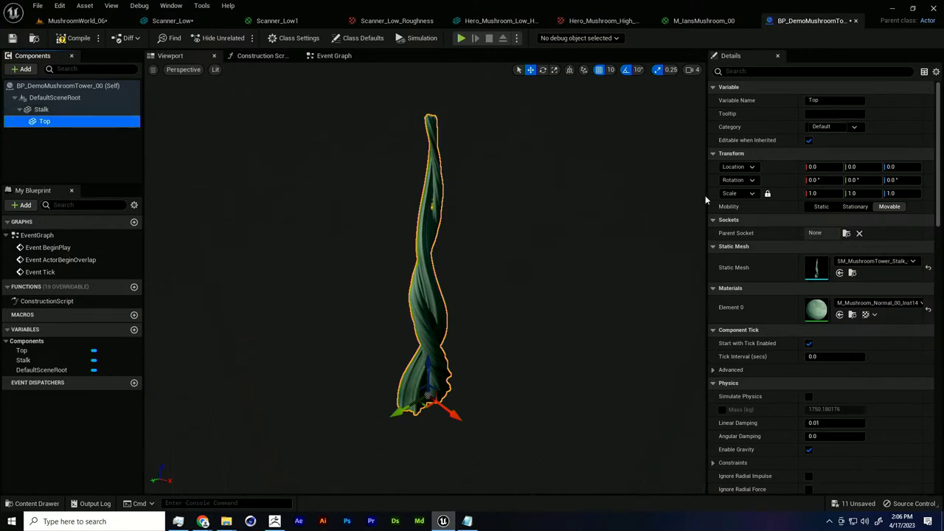
Assign the second mushroom top mesh from the TopsForBlueprint folder as the Top component's static mesh.
click(80, 20)
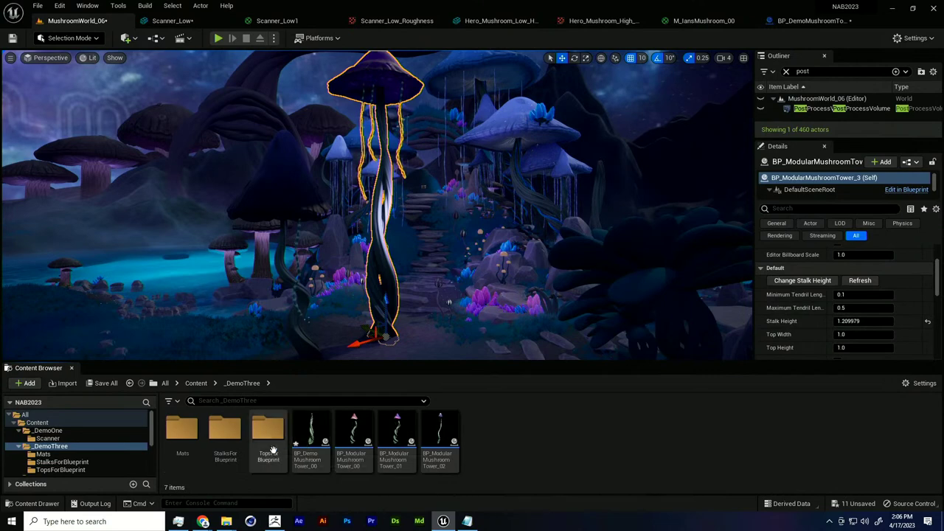
double_click(267, 435)
click(225, 441)
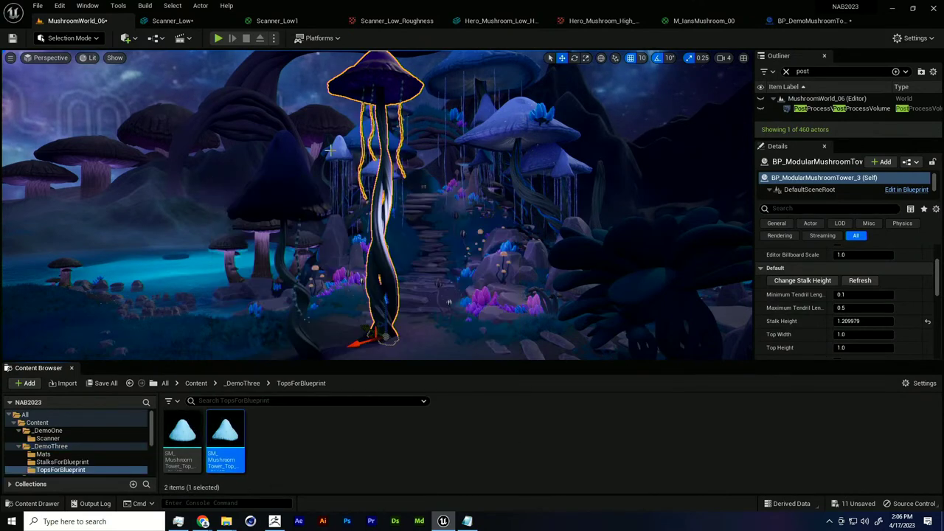
click(802, 21)
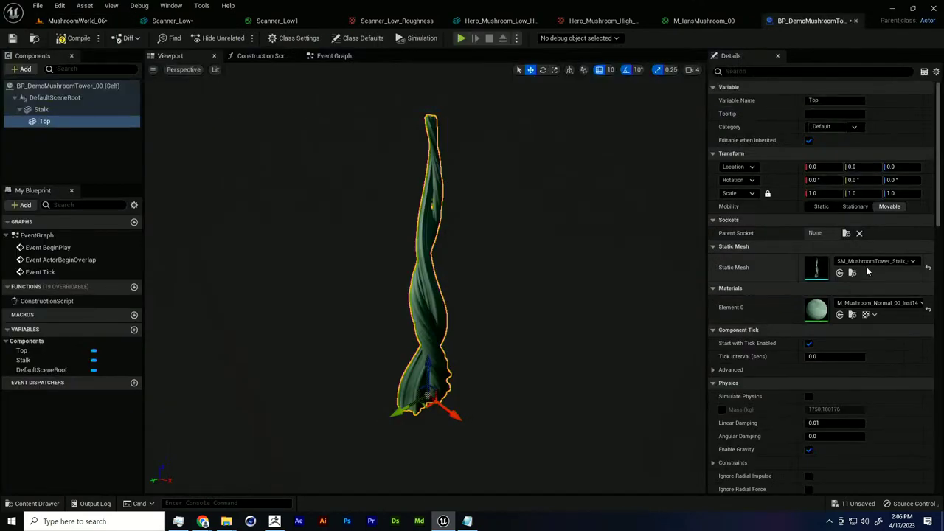
click(839, 272)
alt+drag(510, 360, 598, 330)
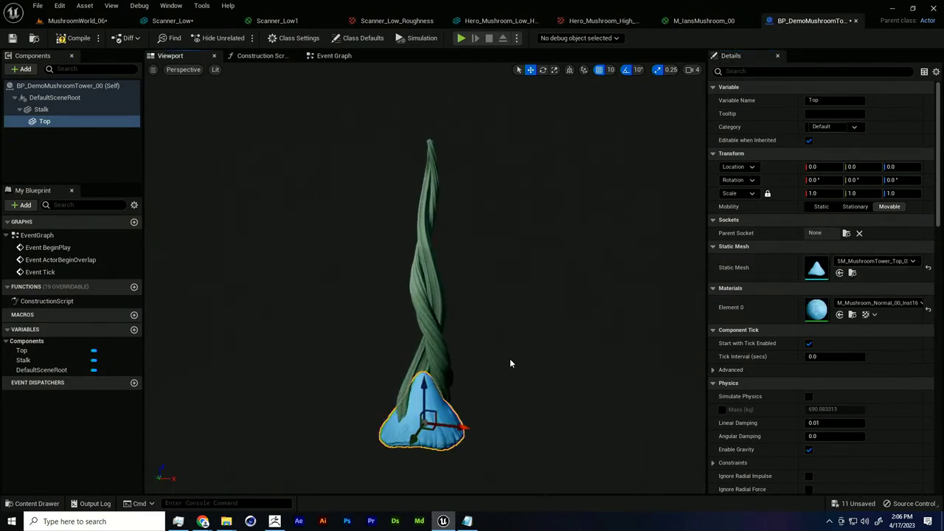
alt+drag(430, 375, 464, 369)
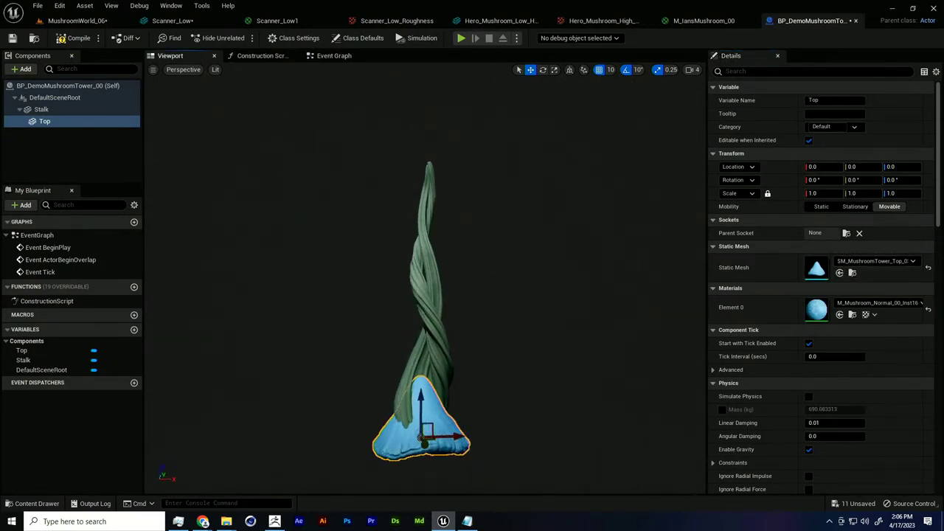
alt+drag(430, 484, 525, 325)
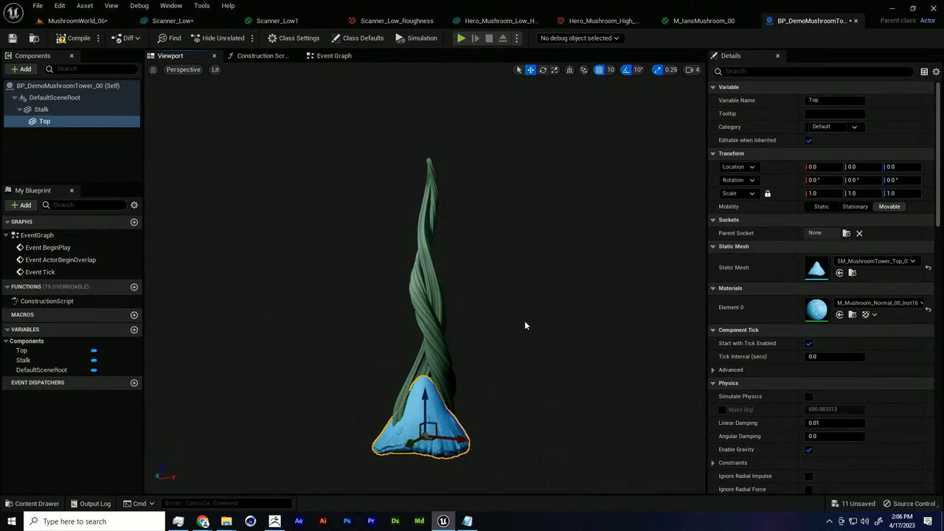
Try raising the Top component along the stalk to Z 830 and to Z 470, undoing each move.
alt+drag(403, 462, 431, 139)
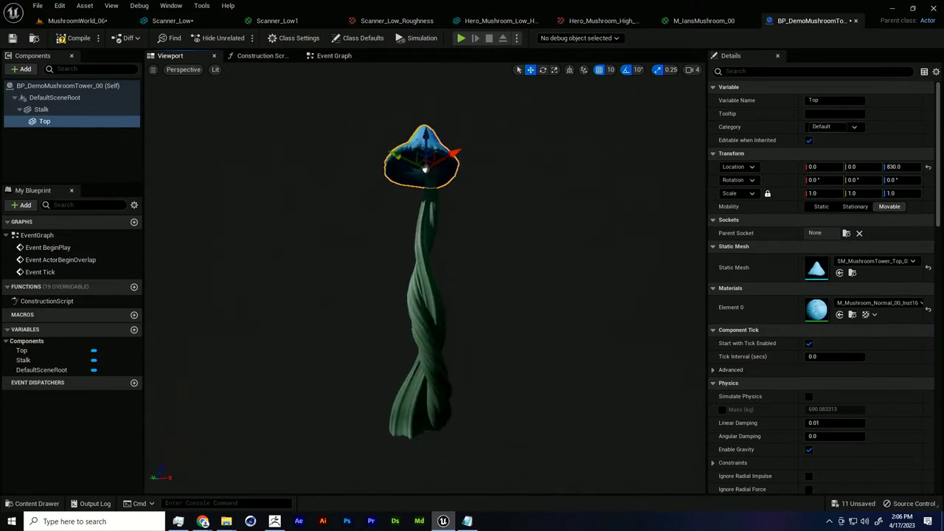
key(ctrl+z)
alt+drag(495, 209, 466, 291)
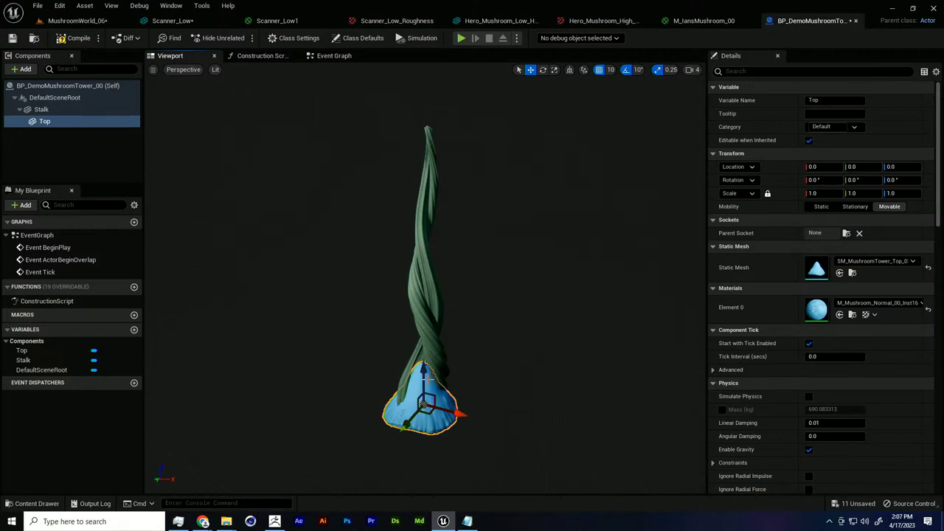
drag(426, 371, 428, 230)
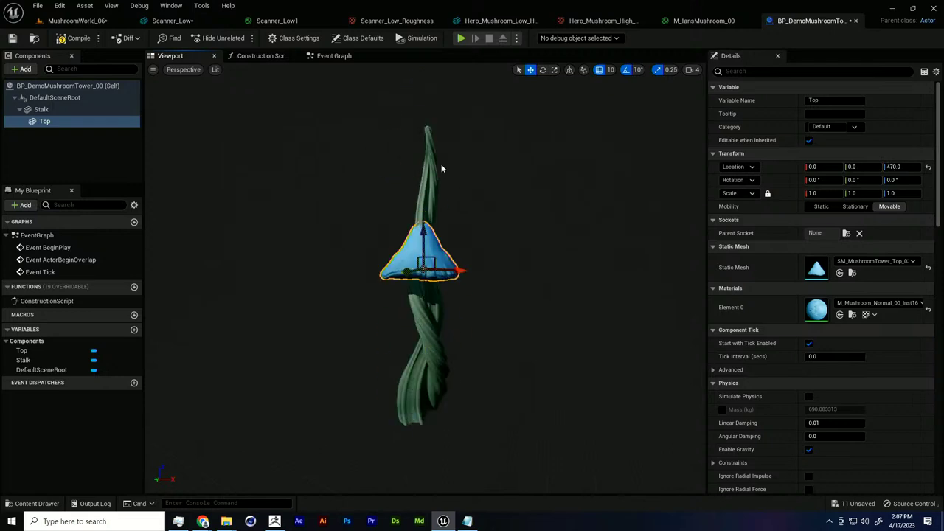
key(ctrl+z)
Open the Stalk component's static mesh in its own editor and bring the whole stalk into view.
click(423, 221)
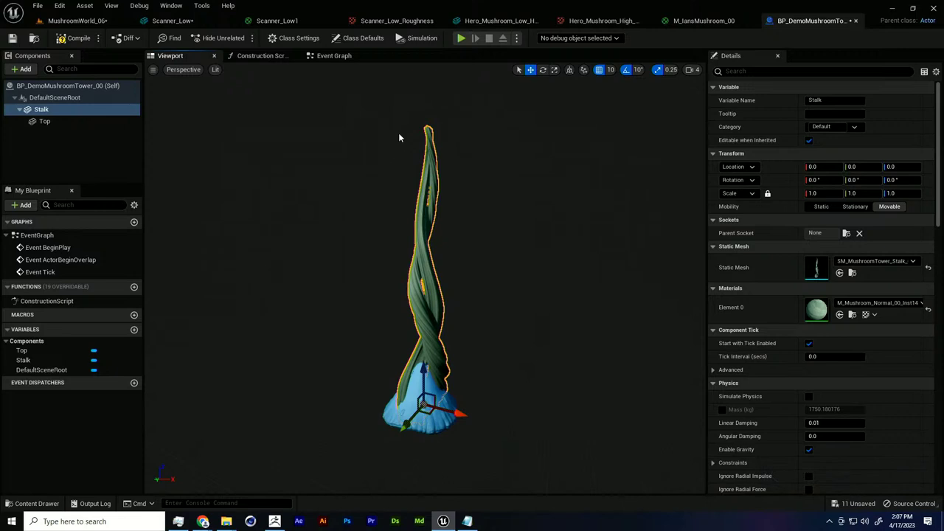
double_click(817, 264)
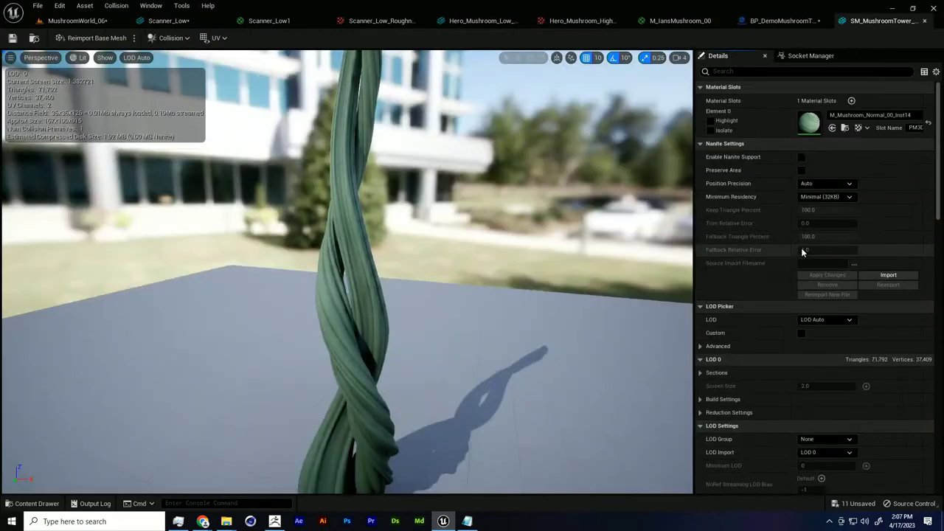
alt+right_drag(385, 355, 311, 356)
alt+drag(385, 355, 591, 355)
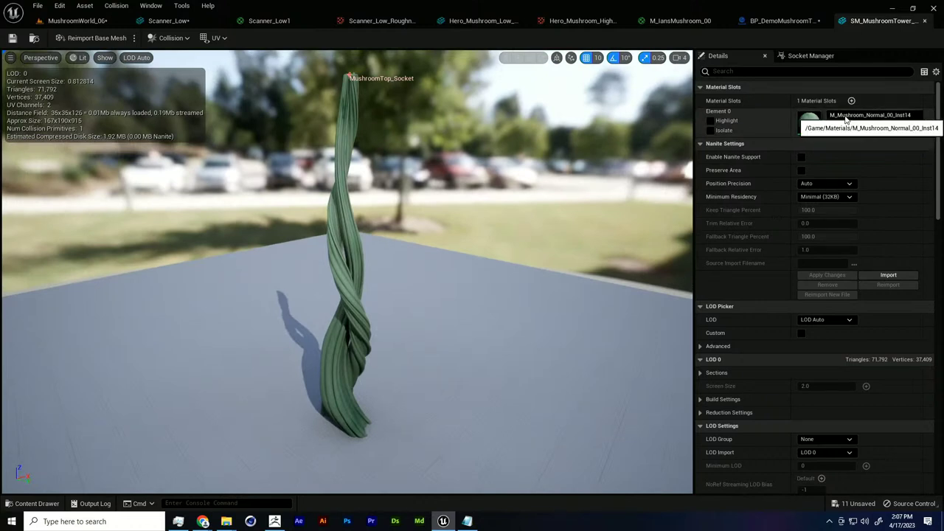
Examine the stalk mesh's settings, its base and tip, and the placement of MushroomTop_Socket at the tip.
scroll(845, 233, down, 6)
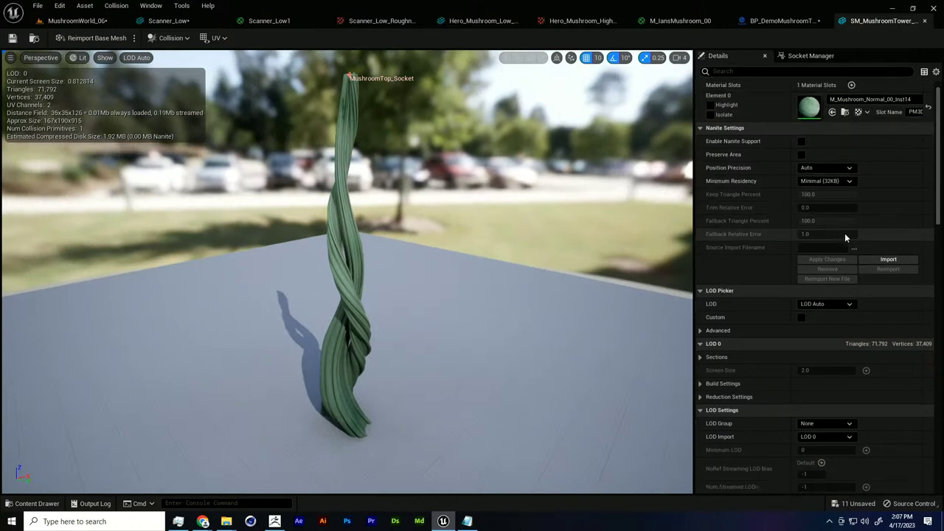
scroll(844, 401, down, 4)
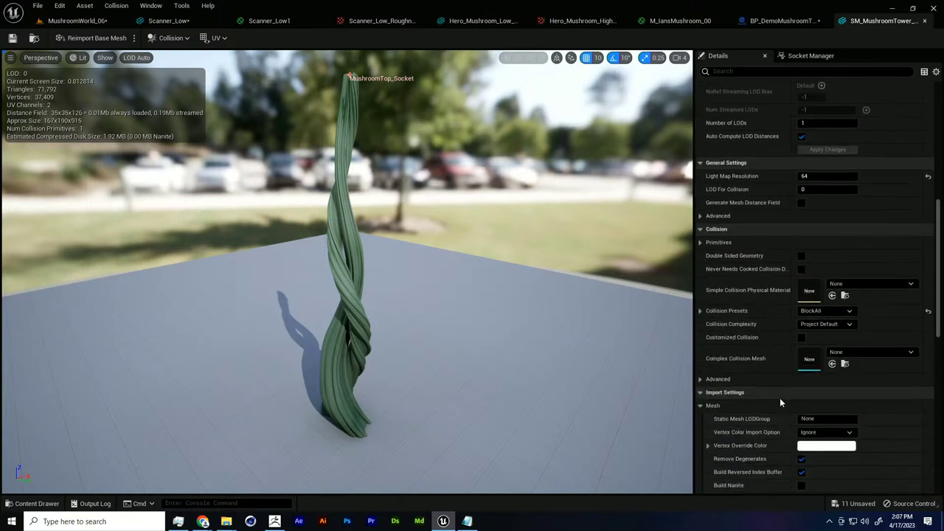
scroll(859, 376, up, 7)
scroll(912, 350, up, 3)
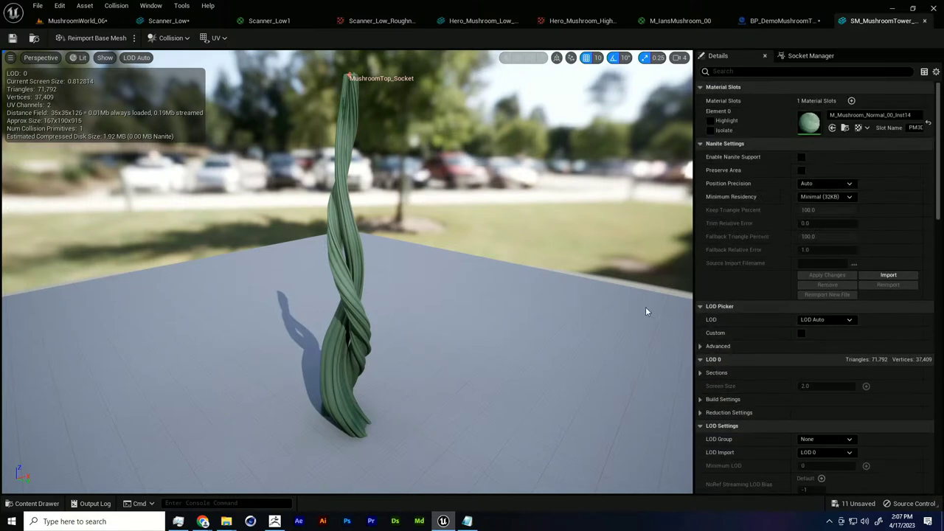
drag(645, 311, 645, 310)
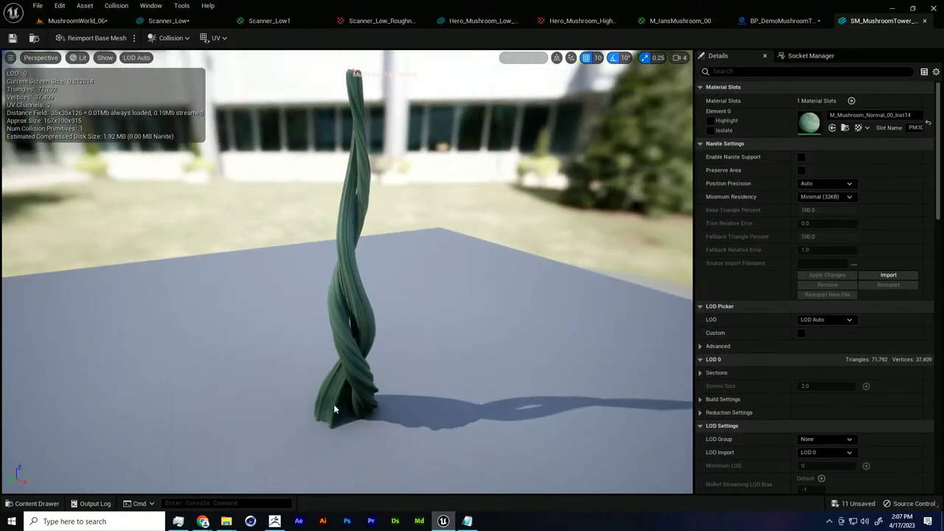
drag(356, 421, 356, 449)
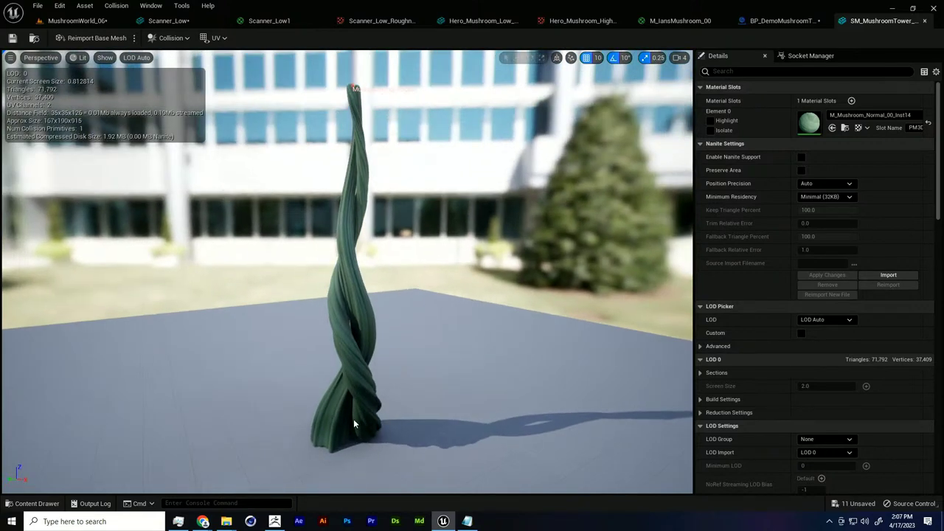
drag(354, 89, 355, 74)
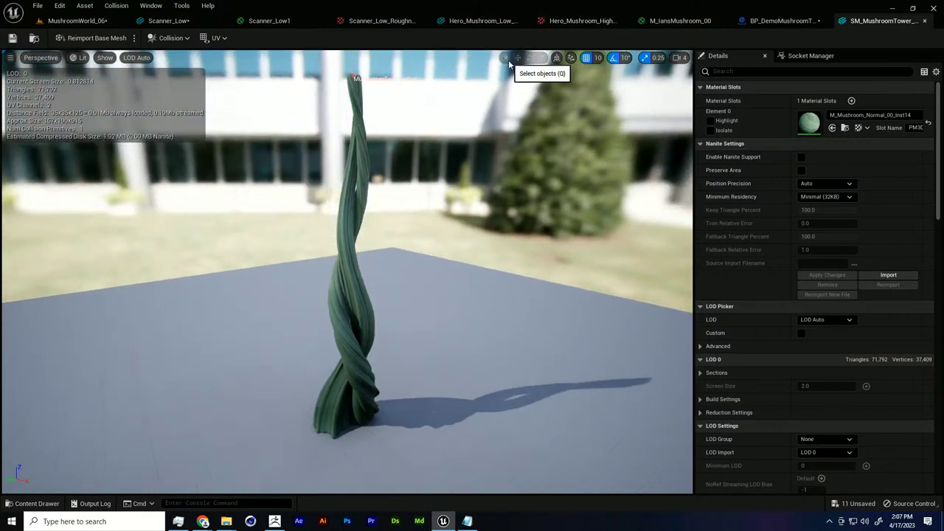
drag(368, 106, 382, 129)
right_drag(447, 135, 480, 135)
middle_drag(447, 135, 479, 105)
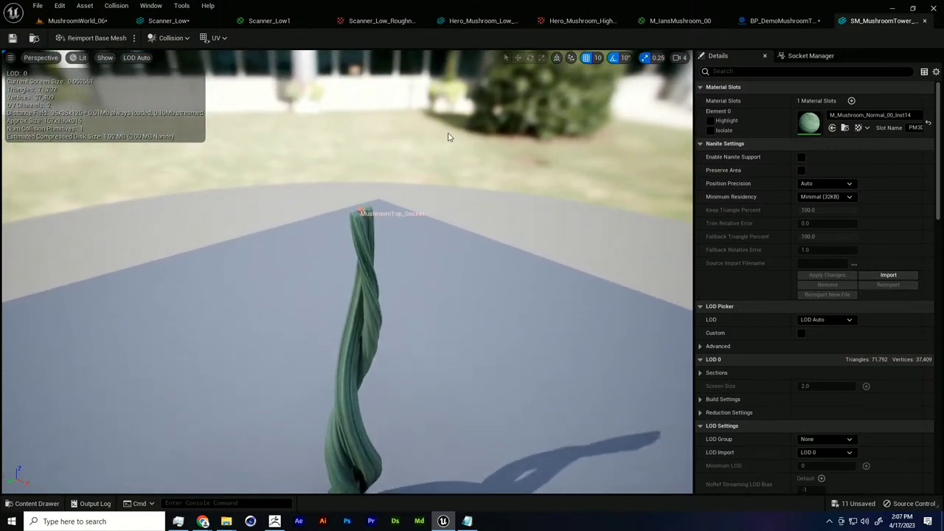
right_drag(446, 135, 483, 135)
middle_drag(436, 177, 470, 122)
drag(435, 177, 436, 207)
right_drag(405, 189, 461, 189)
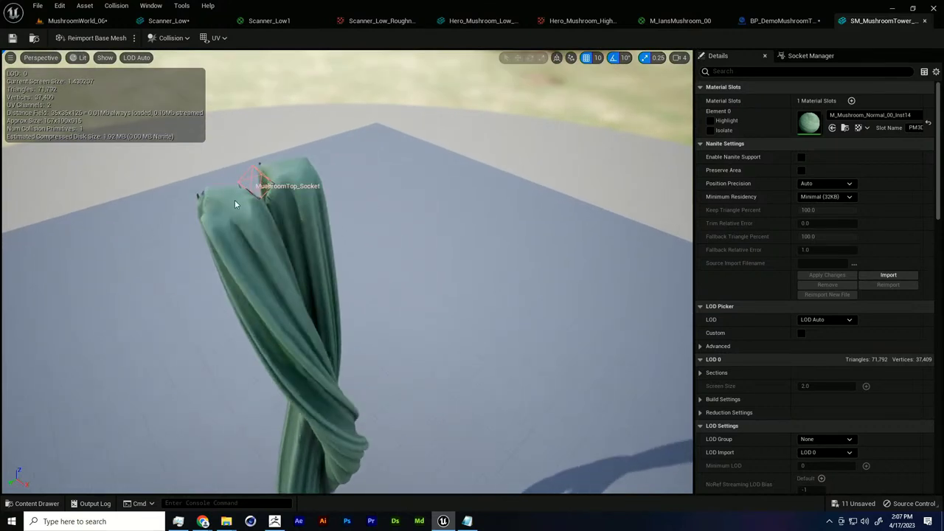
drag(248, 160, 372, 231)
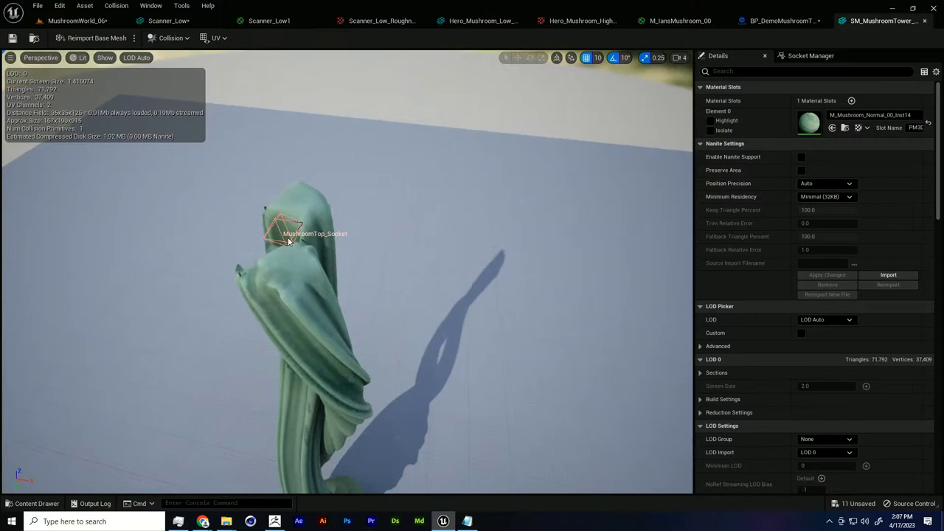
drag(322, 286, 320, 276)
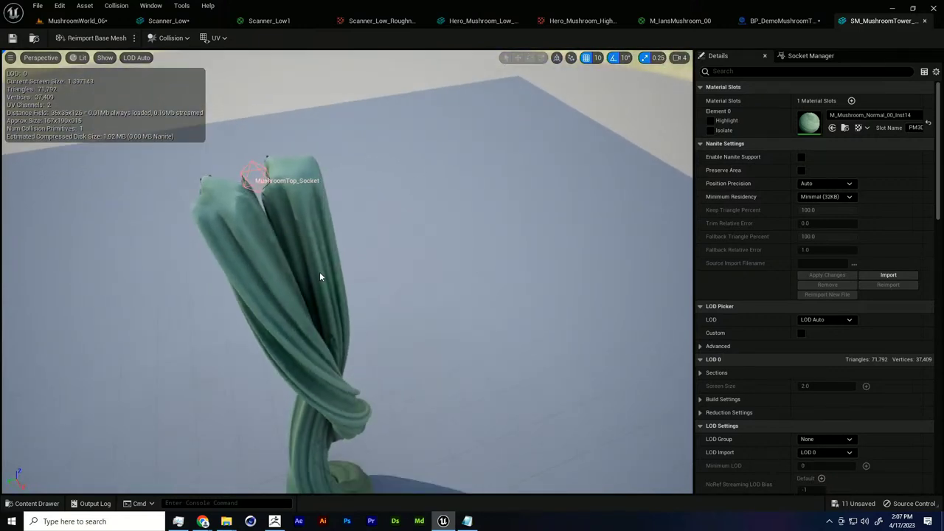
Delete the existing MushroomTop_Socket from the stalk mesh.
click(805, 56)
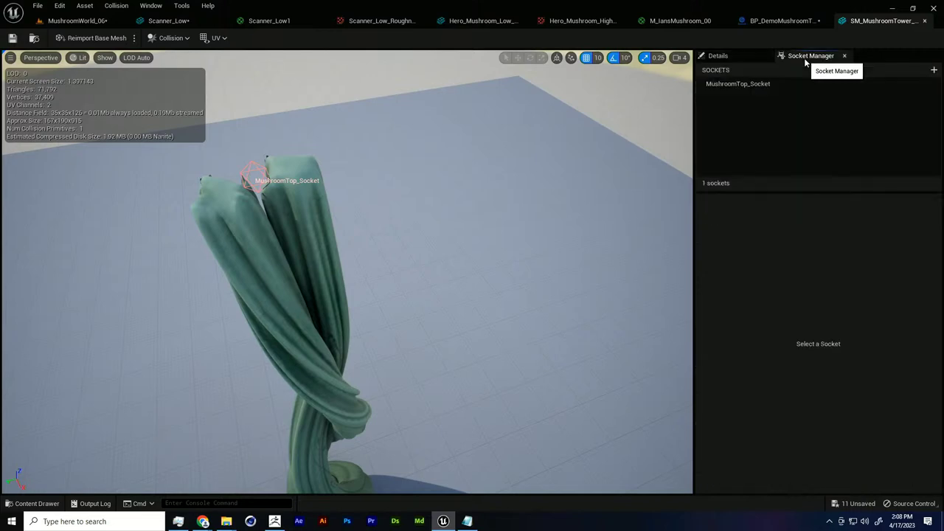
click(800, 86)
key(Delete)
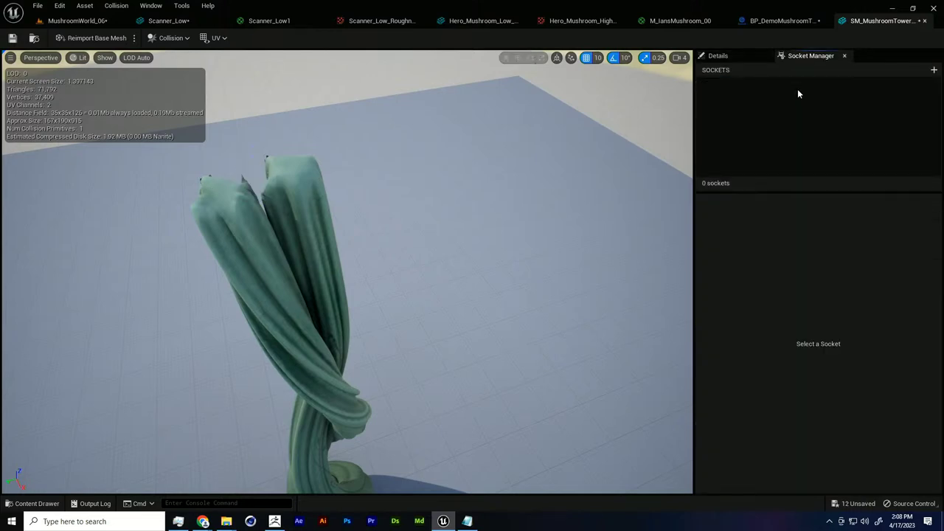
Add a new socket to the stalk mesh and name it MushroomTop_Scoket.
click(930, 70)
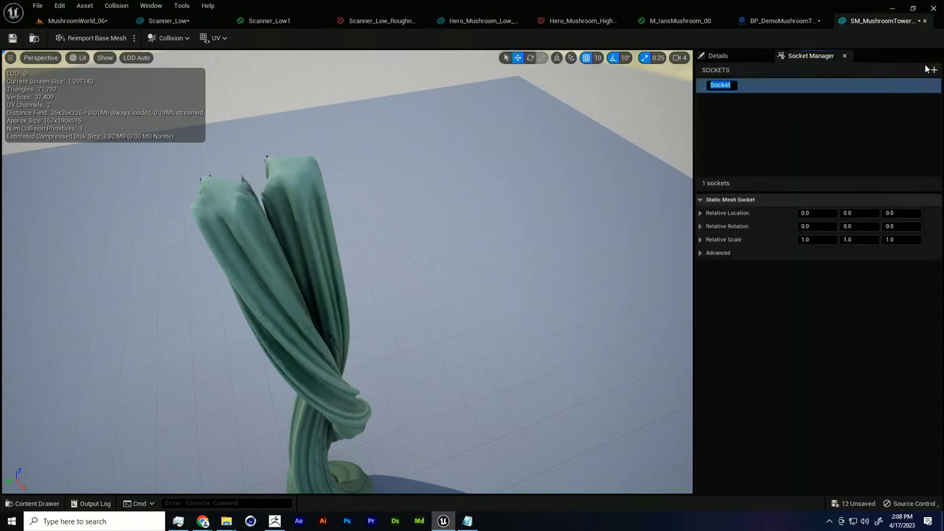
text(MushroomTop)
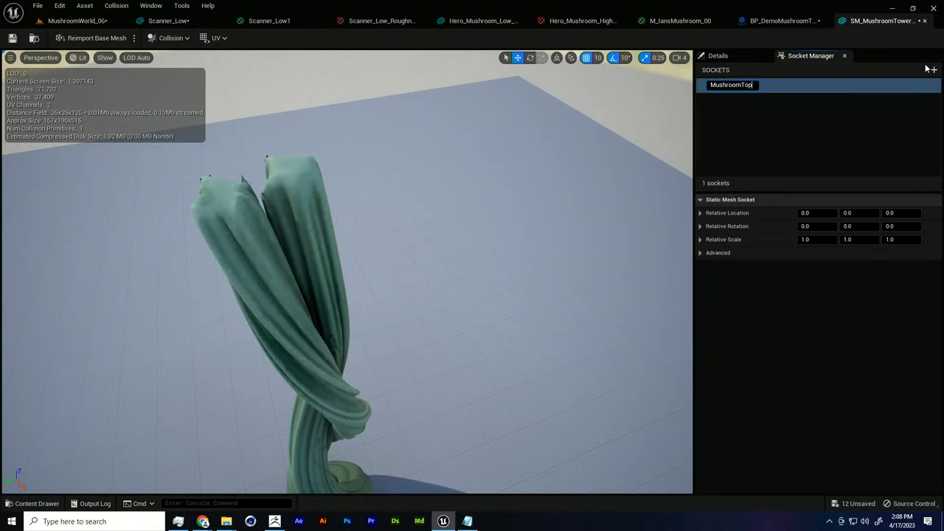
text(_Sock)
key(Return)
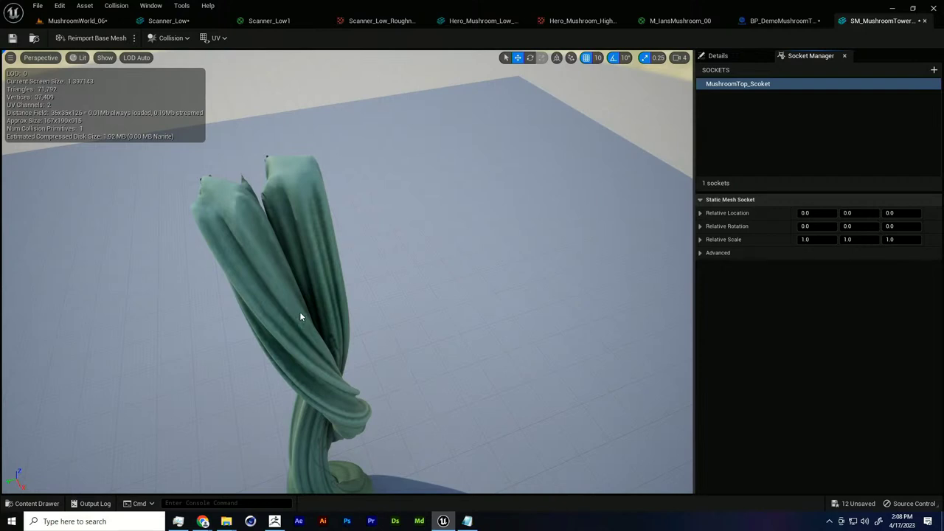
Raise the new socket along the stalk to its tip, at relative location Z 890.
drag(339, 286, 377, 337)
alt+drag(354, 401, 338, 430)
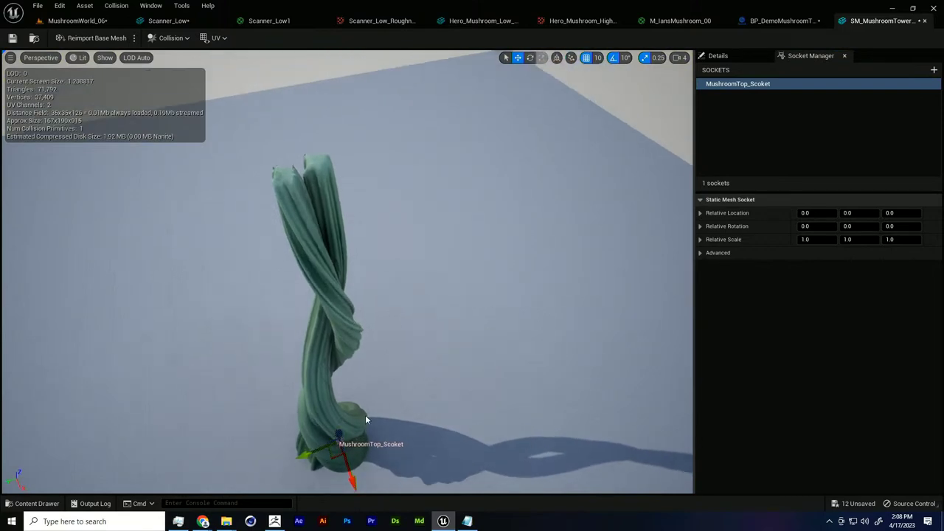
key(f)
scroll(402, 417, down, 8)
right_drag(415, 386, 403, 366)
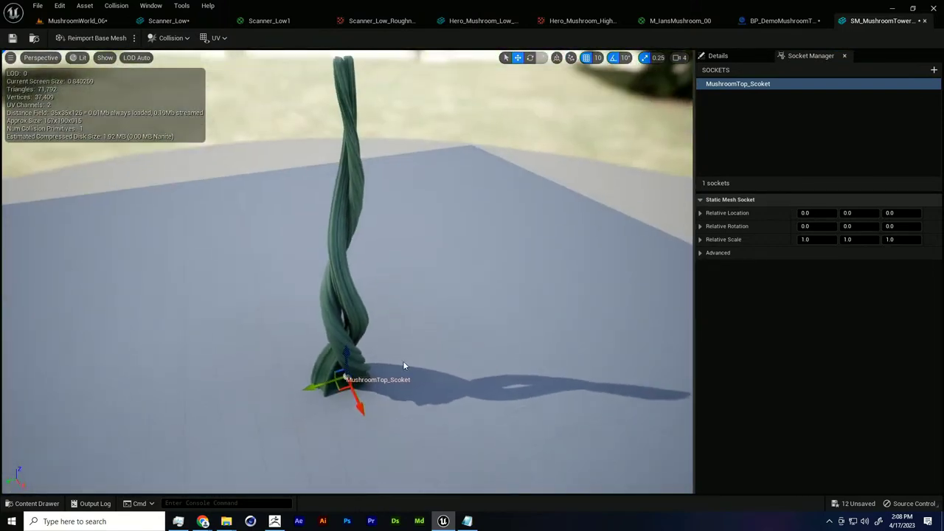
drag(341, 363, 363, 70)
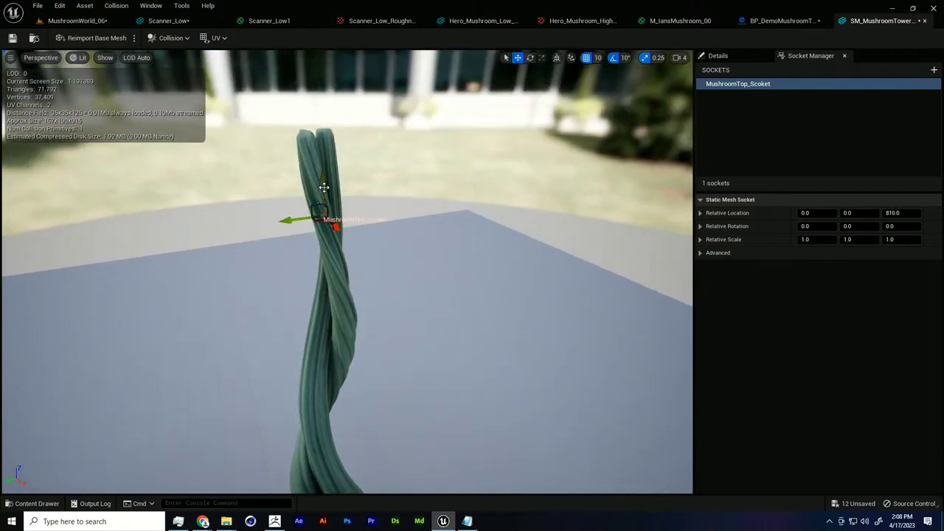
drag(324, 190, 329, 105)
Centre the socket on the stalk's tip by moving it to relative location X 20 and Y 10.
alt+drag(382, 193, 499, 236)
drag(542, 194, 566, 199)
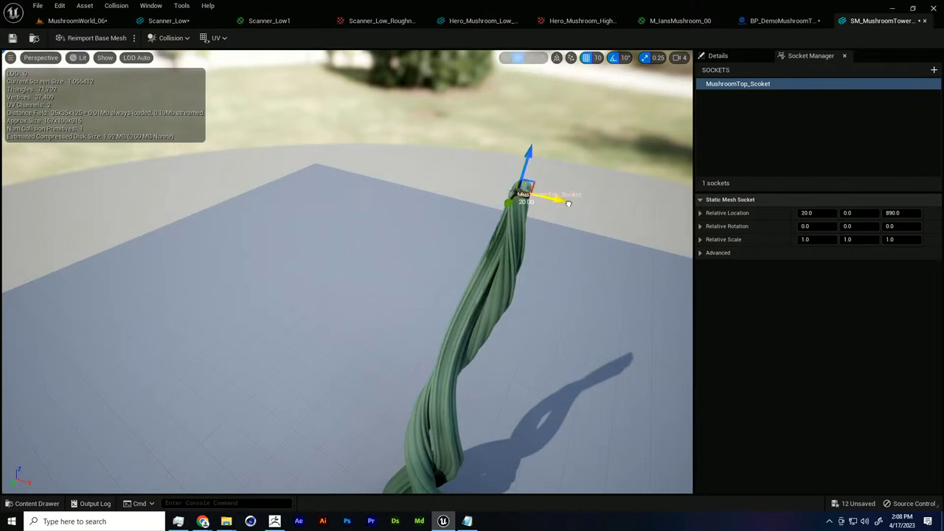
drag(572, 249, 577, 219)
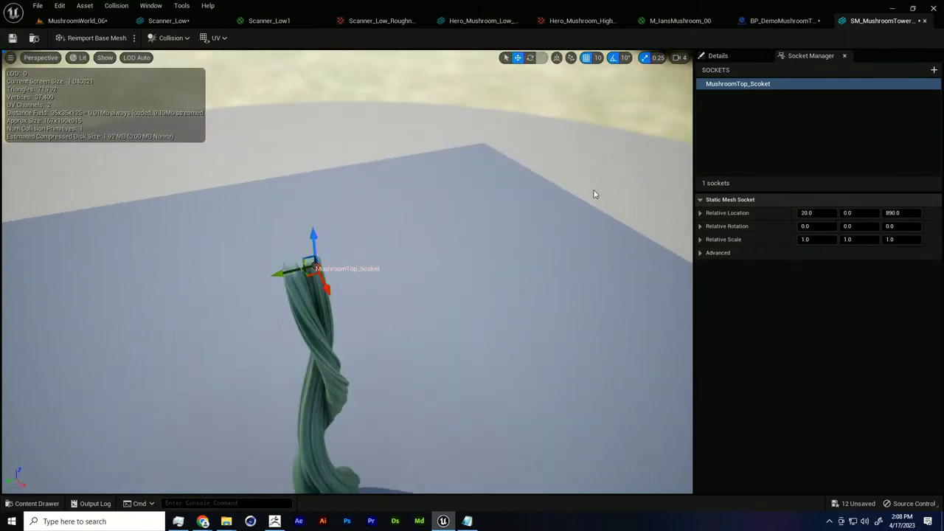
drag(458, 220, 352, 263)
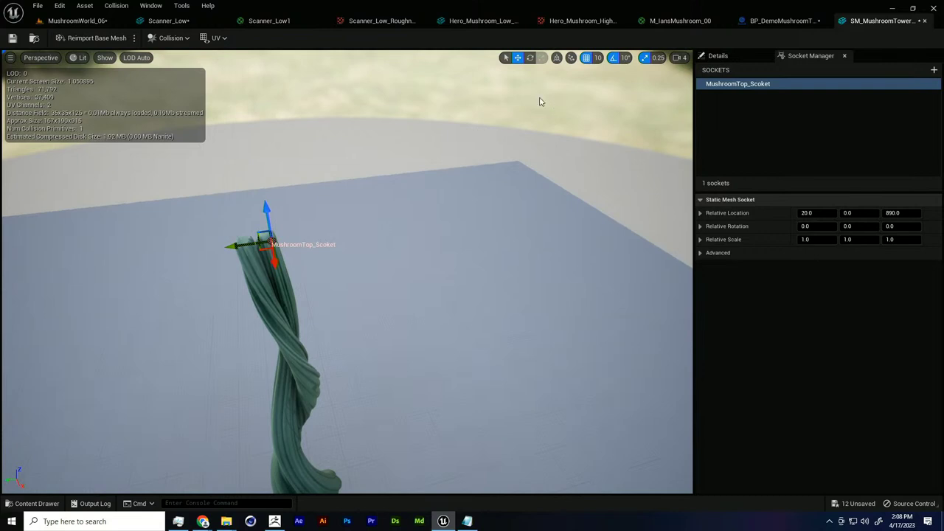
drag(246, 248, 398, 232)
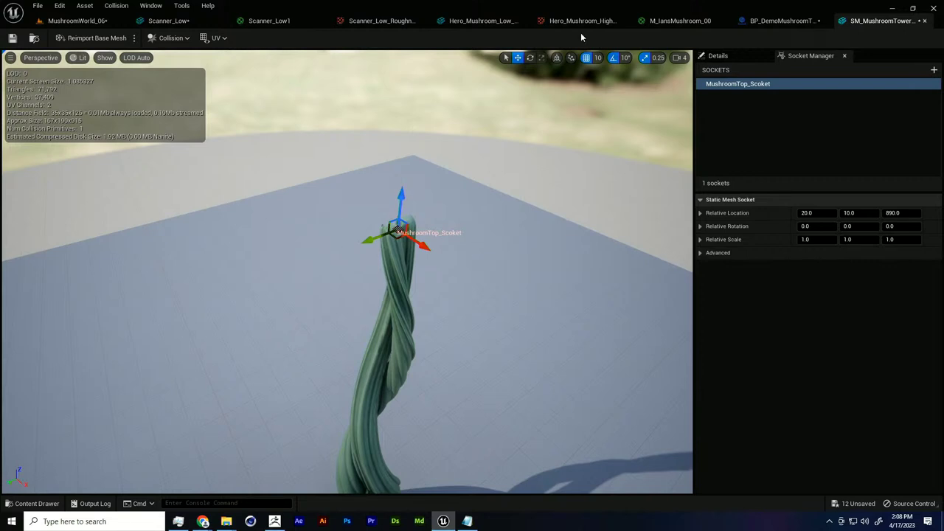
Return to the mushroom tower Blueprint and add a reference to the Top component in its Construction Script.
click(764, 22)
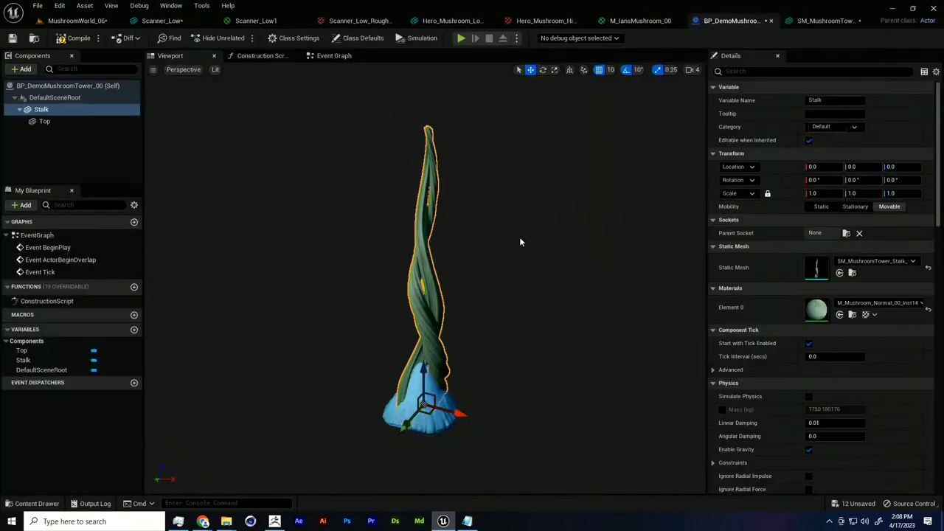
alt+drag(519, 238, 502, 250)
click(262, 56)
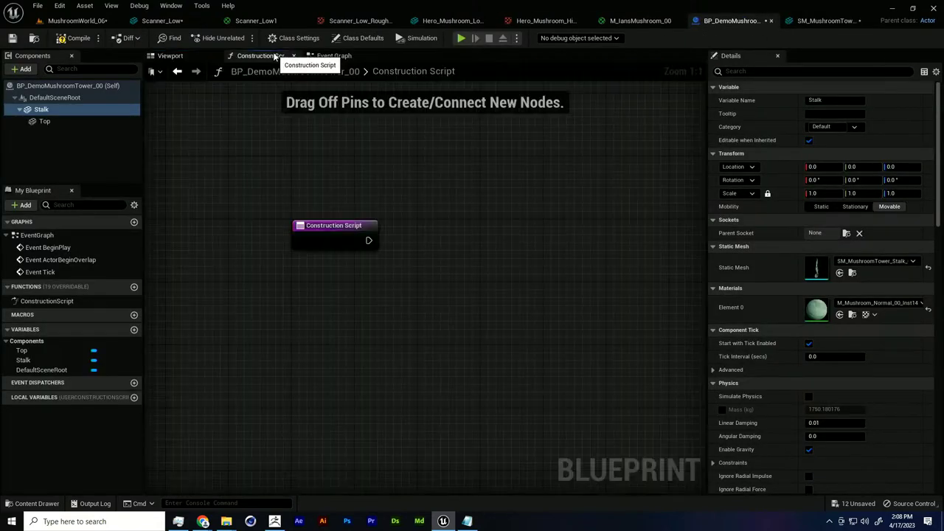
right_drag(418, 248, 375, 244)
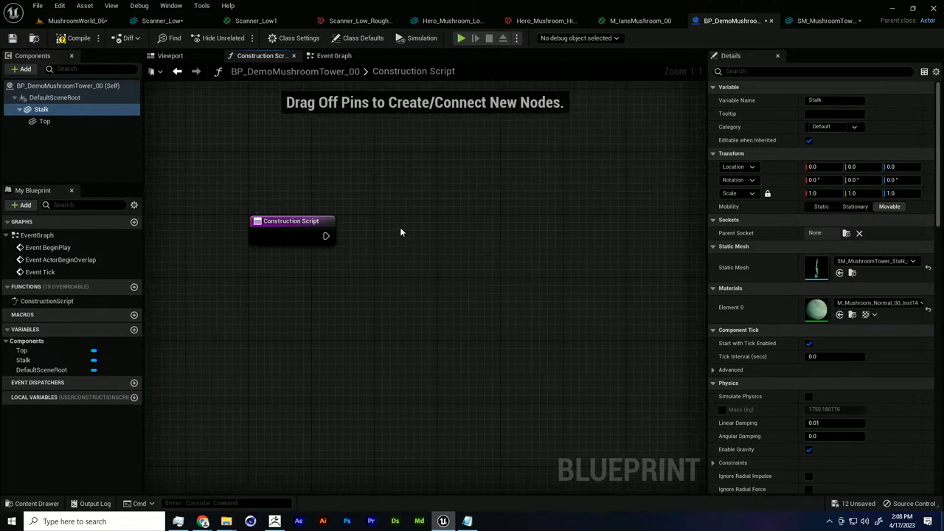
click(60, 124)
drag(61, 125, 449, 294)
click(393, 311)
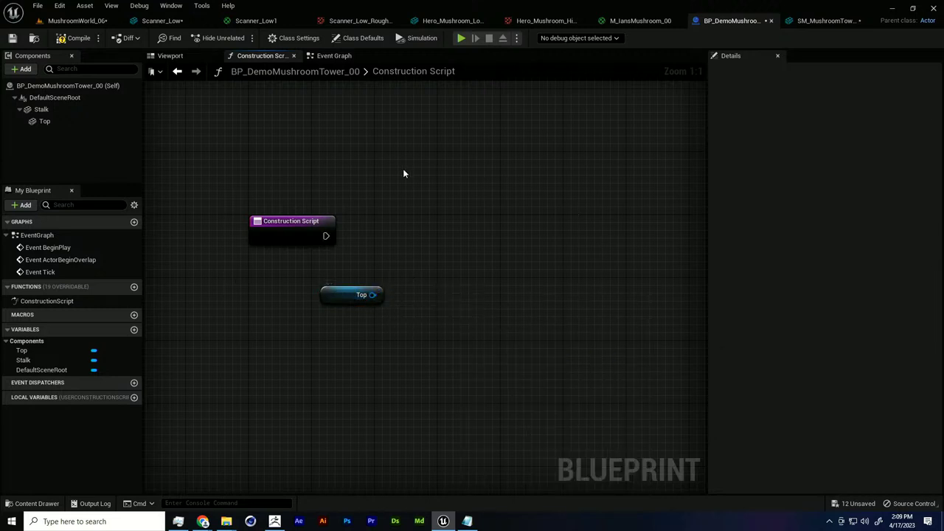
Add a reference to the Stalk component in the Construction Script, stacked directly above the Top reference.
right_drag(582, 313, 557, 313)
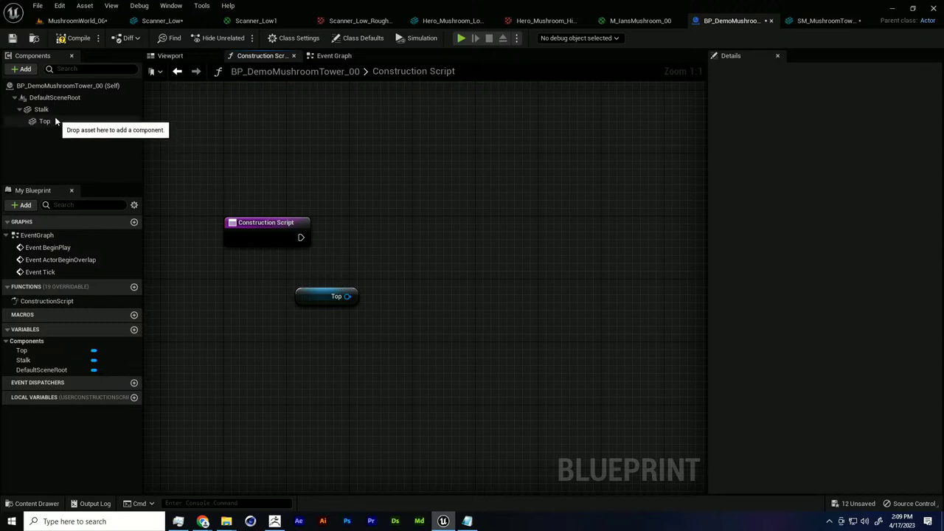
drag(54, 111, 330, 272)
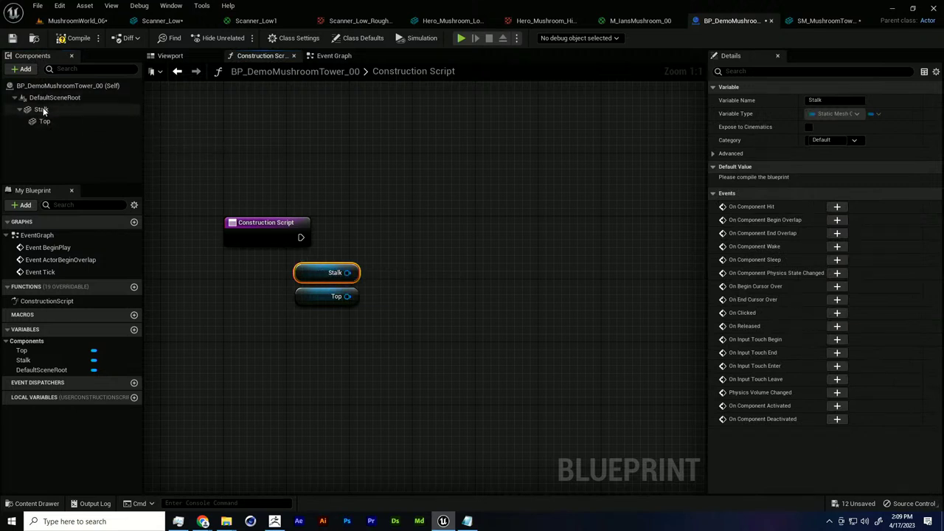
drag(354, 322, 295, 306)
click(364, 307)
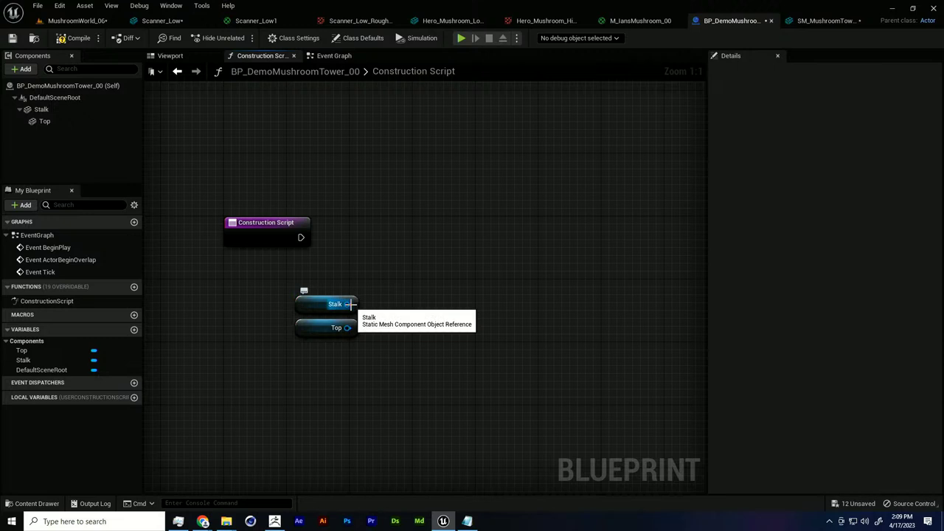
Create a Get Socket Location node from the Stalk reference and set its In Socket Name to MushroomTop_Socket.
drag(306, 302, 409, 288)
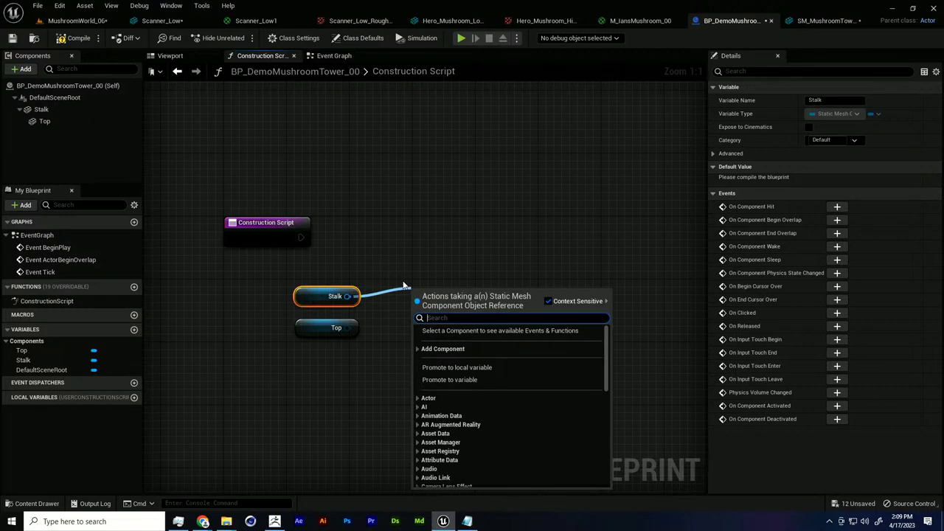
text(get socket)
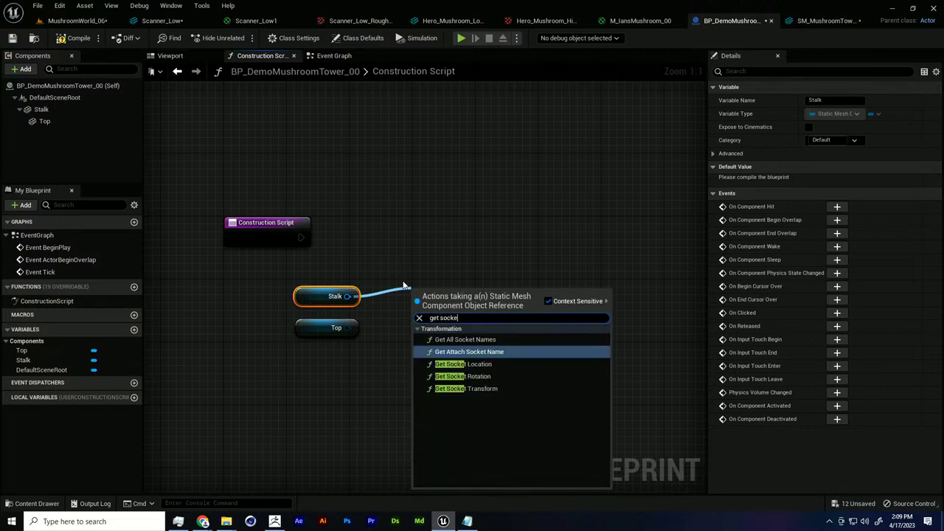
click(466, 363)
click(477, 315)
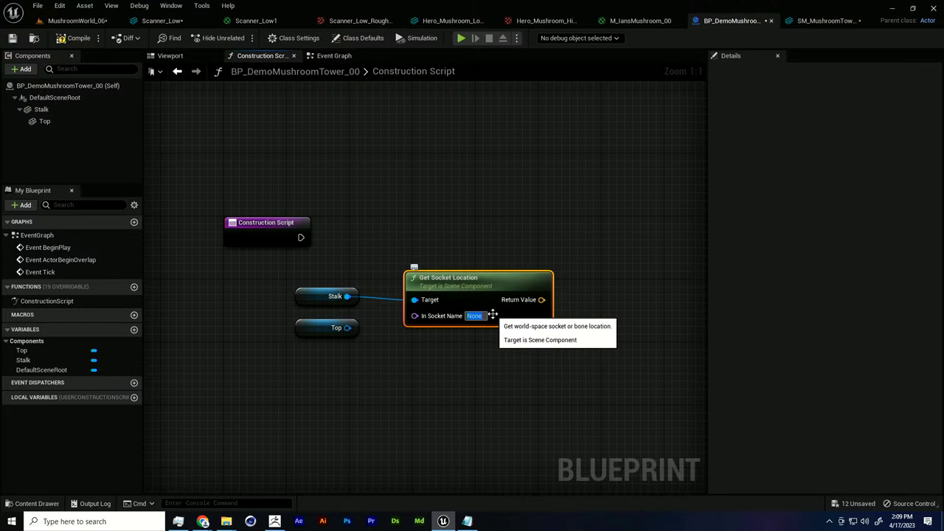
text(Mushroom)
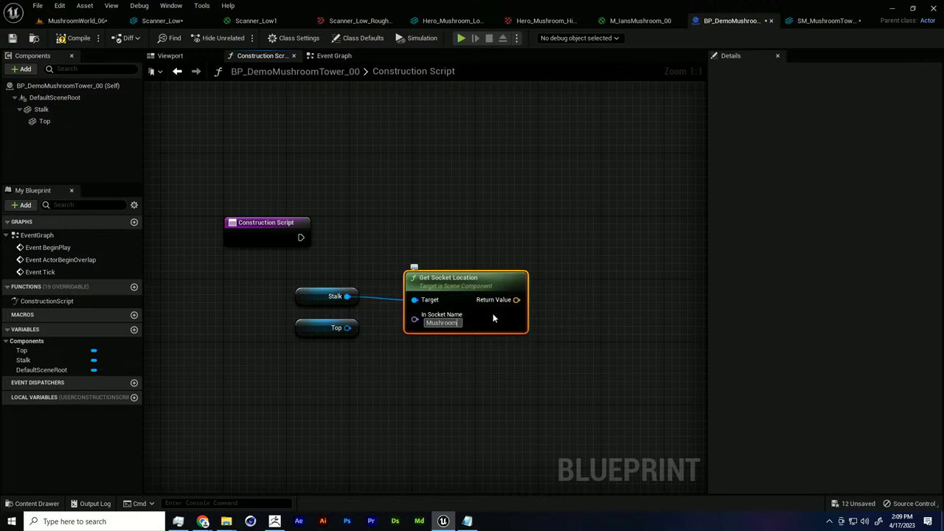
text(Top_Socket)
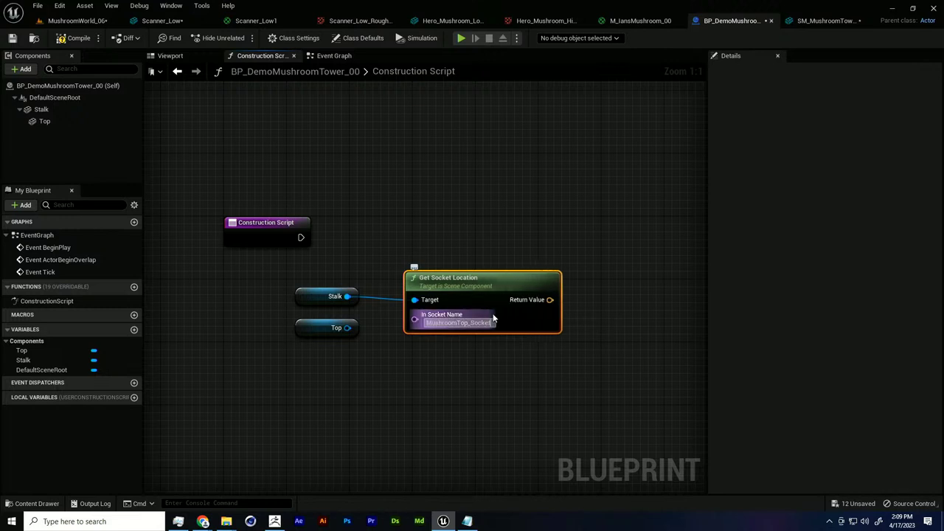
Shift the Get Socket Location node and the Stalk reference slightly up and apart from the Top reference.
drag(476, 299, 483, 290)
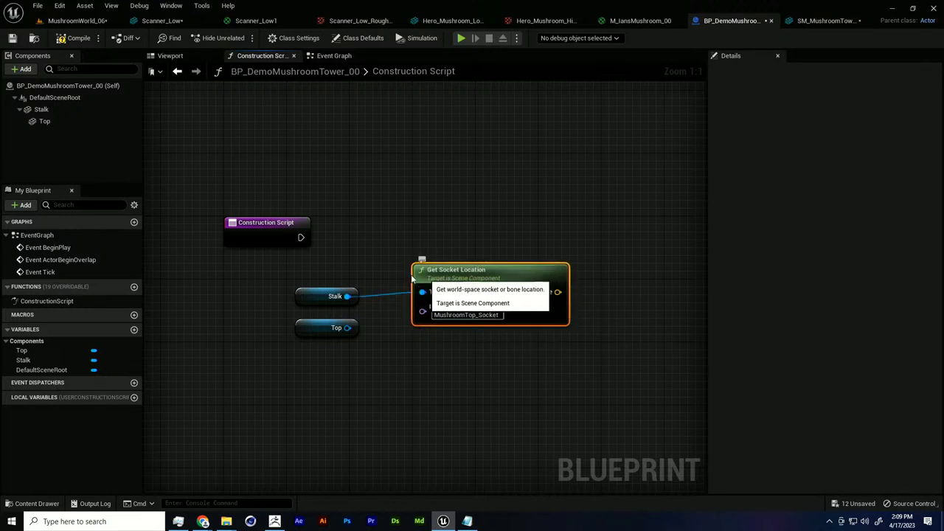
click(335, 296)
drag(346, 297, 355, 288)
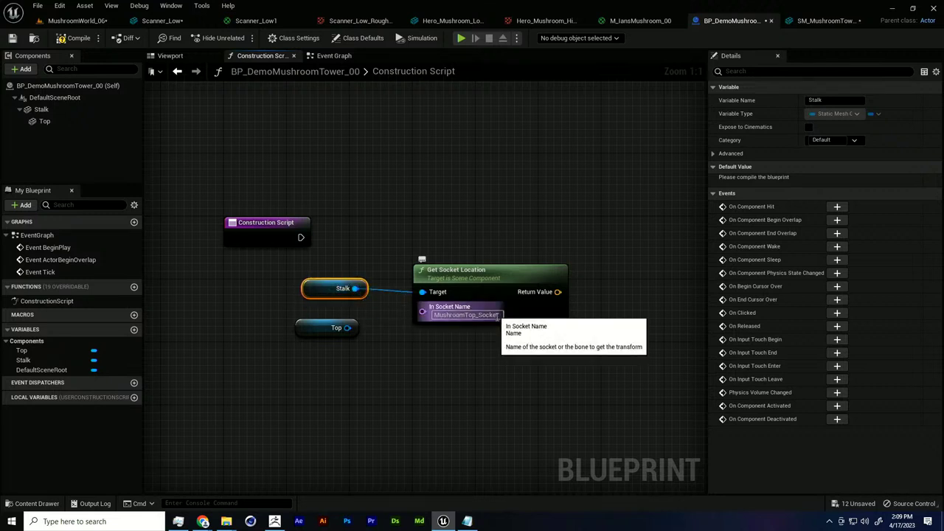
Place the Top reference above the Stalk nodes and create a Set World Location node from it.
right_drag(431, 314, 383, 313)
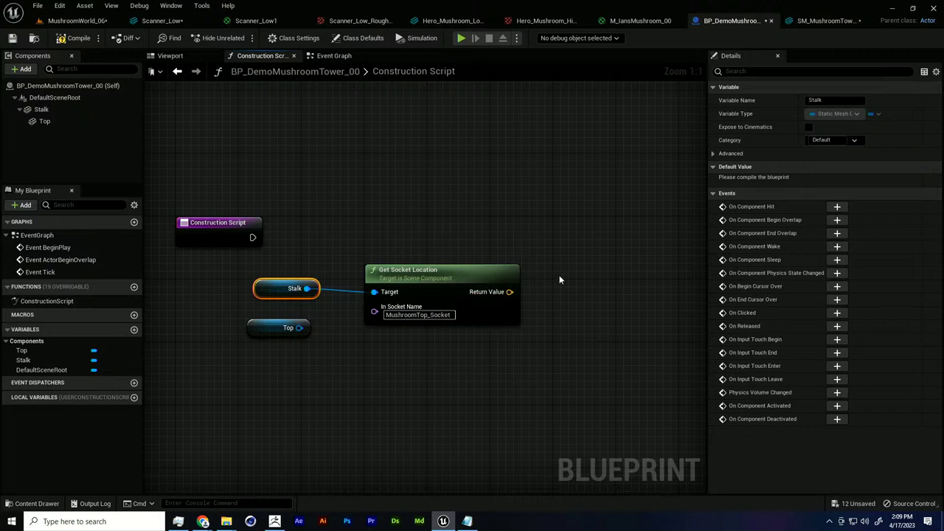
right_drag(531, 291, 521, 286)
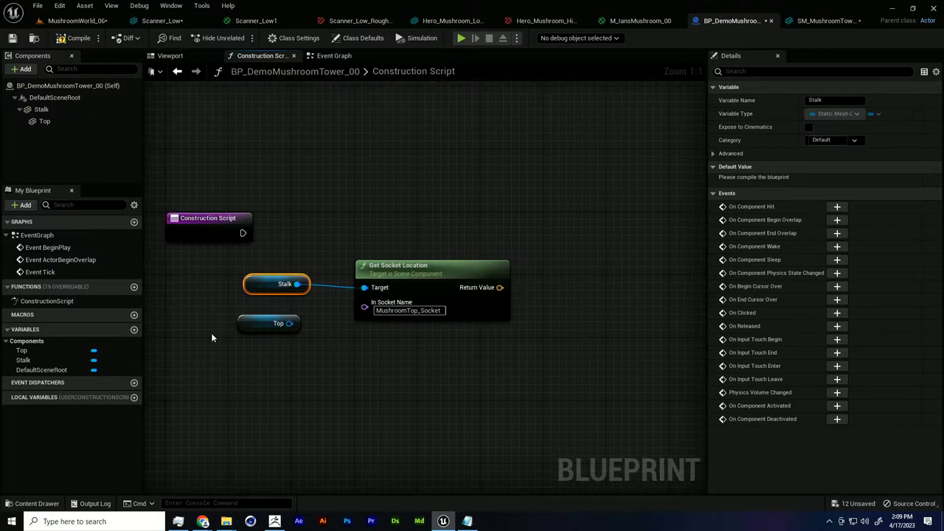
drag(279, 323, 484, 193)
text(set w)
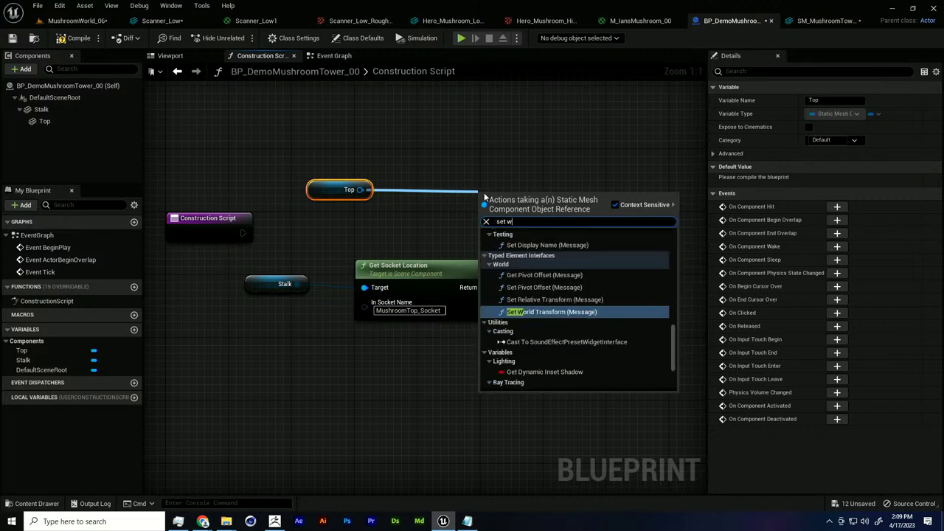
text(orld lo)
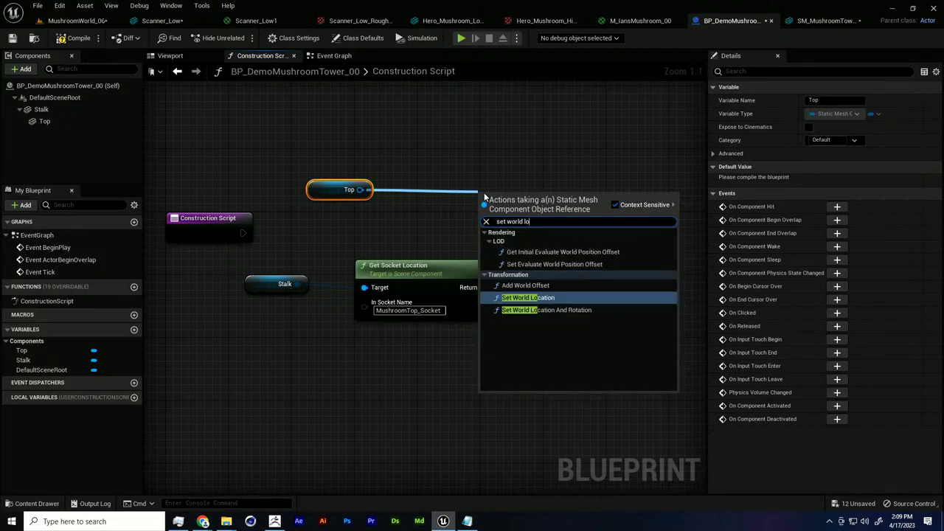
key(Return)
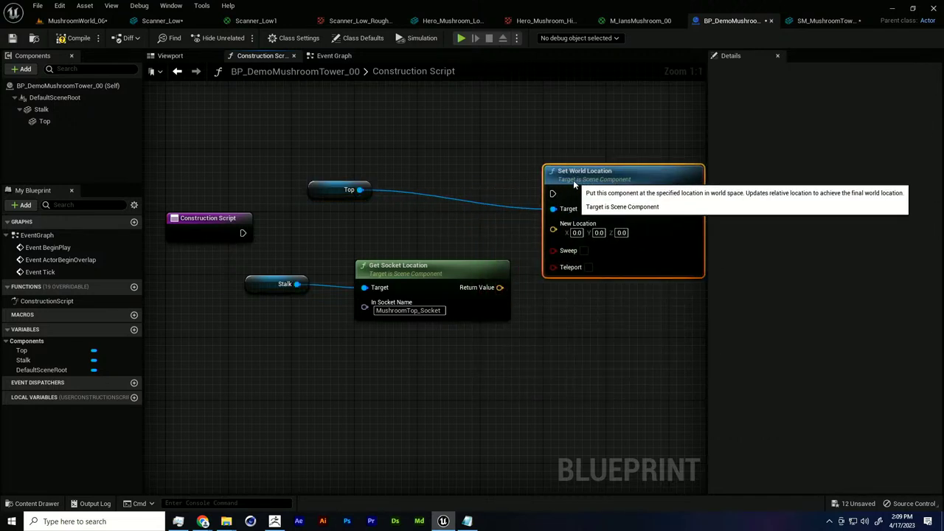
Straighten the connection between Top and Set World Location, and place the pair close together above Get Socket Location.
right_drag(406, 196, 383, 212)
drag(301, 177, 508, 217)
click(558, 213)
drag(376, 171, 548, 211)
key(q)
click(412, 235)
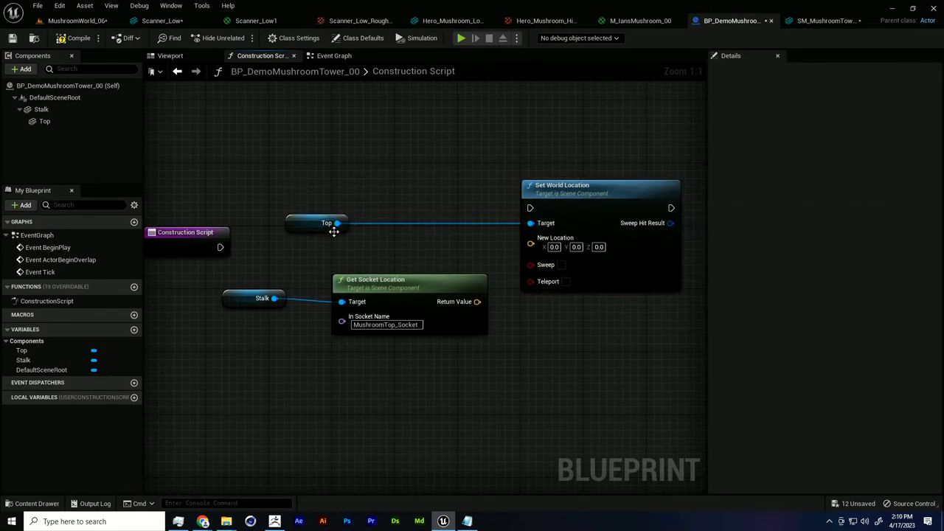
drag(334, 231, 460, 228)
drag(430, 180, 519, 155)
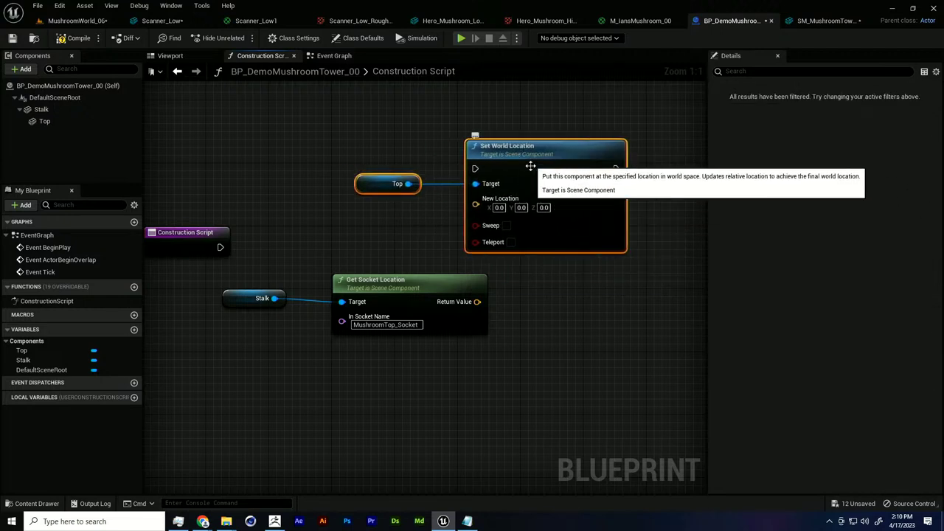
Straighten the connection between the Stalk reference and the Get Socket Location node.
drag(252, 263, 381, 303)
key(q)
right_drag(408, 253, 407, 281)
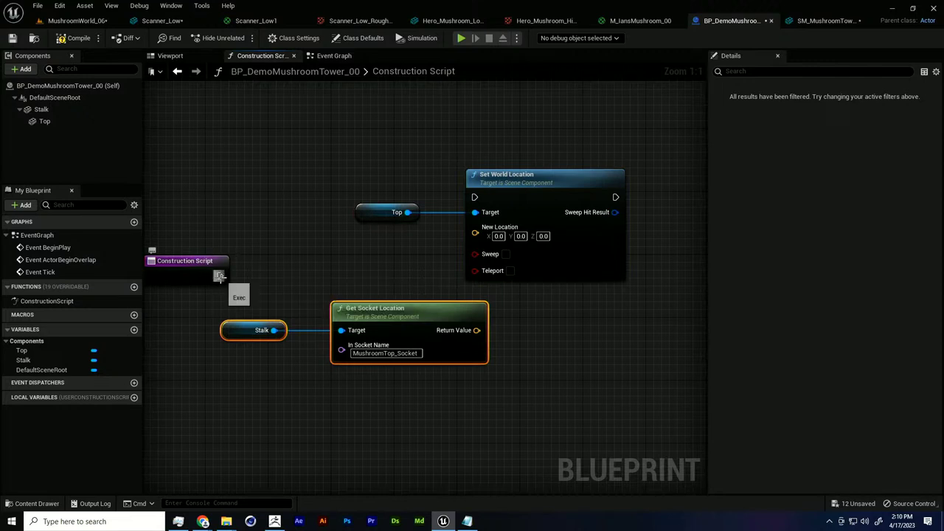
Connect the Construction Script execution output to Set World Location, and lower that node with its Top reference to level the wire.
drag(220, 275, 475, 198)
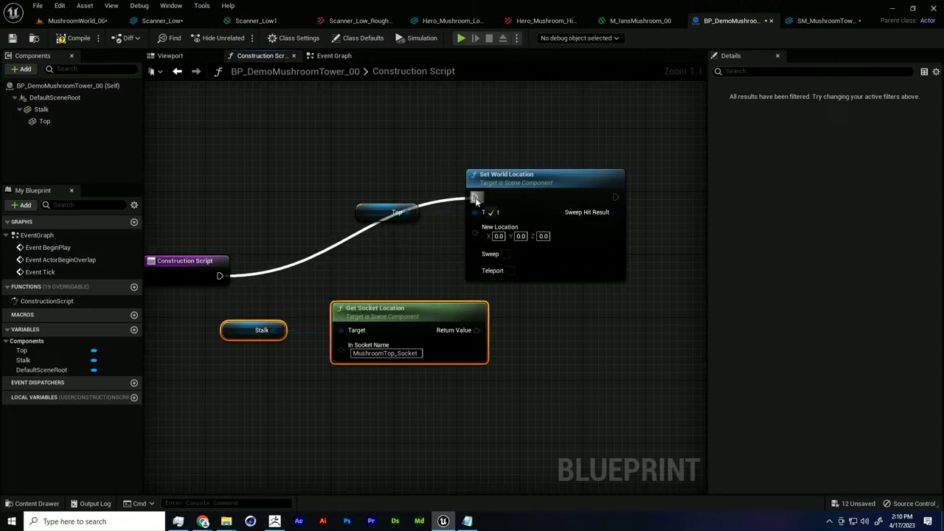
right_drag(362, 256, 401, 250)
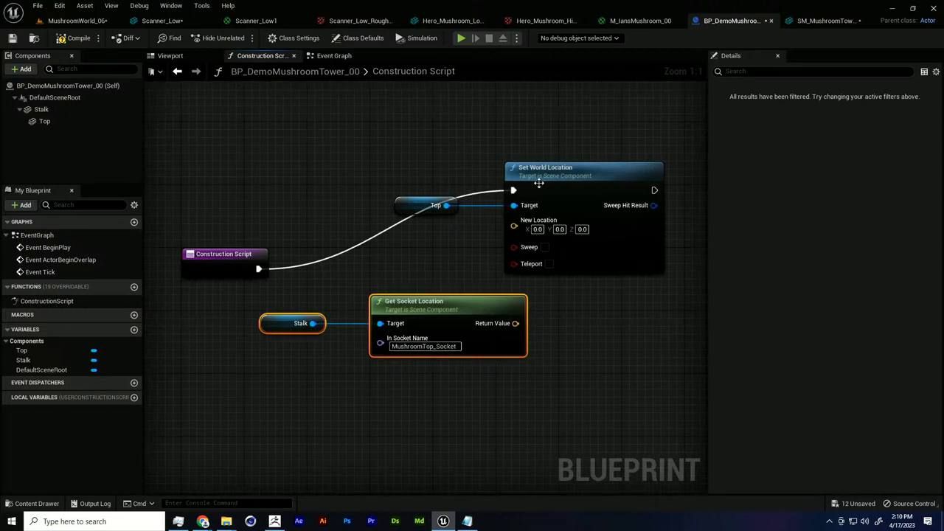
drag(474, 172, 509, 213)
drag(433, 185, 532, 225)
drag(560, 179, 601, 261)
drag(493, 384, 313, 318)
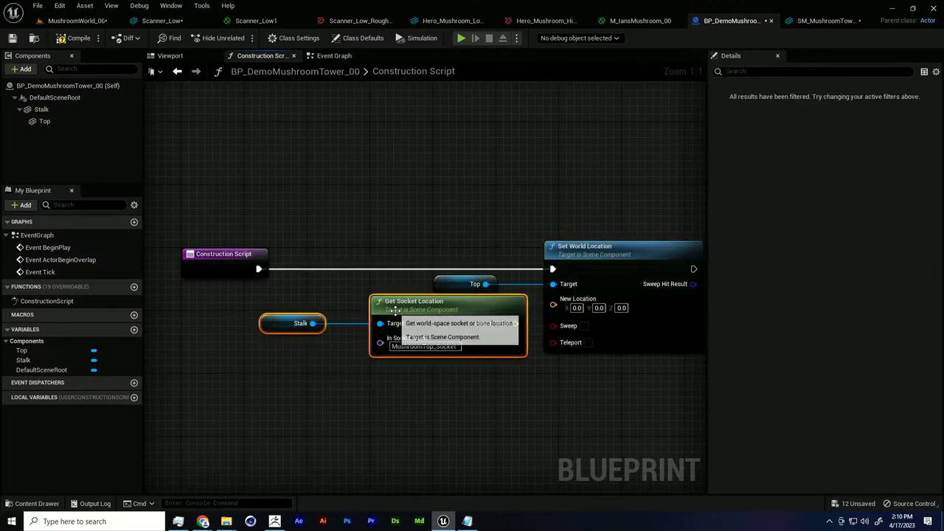
Move the Stalk reference and Get Socket Location node together lower in the graph, clear of the Top reference.
drag(396, 310, 372, 348)
click(304, 289)
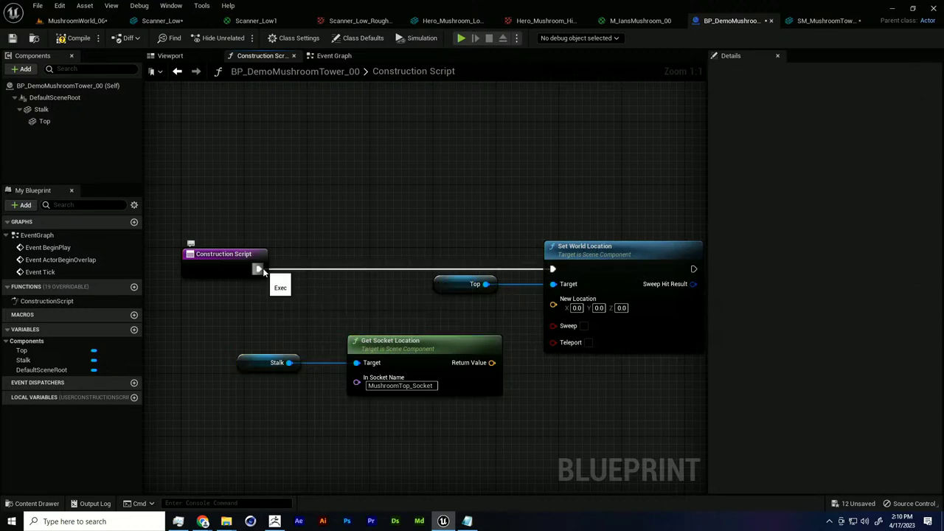
drag(185, 220, 222, 283)
drag(279, 300, 280, 301)
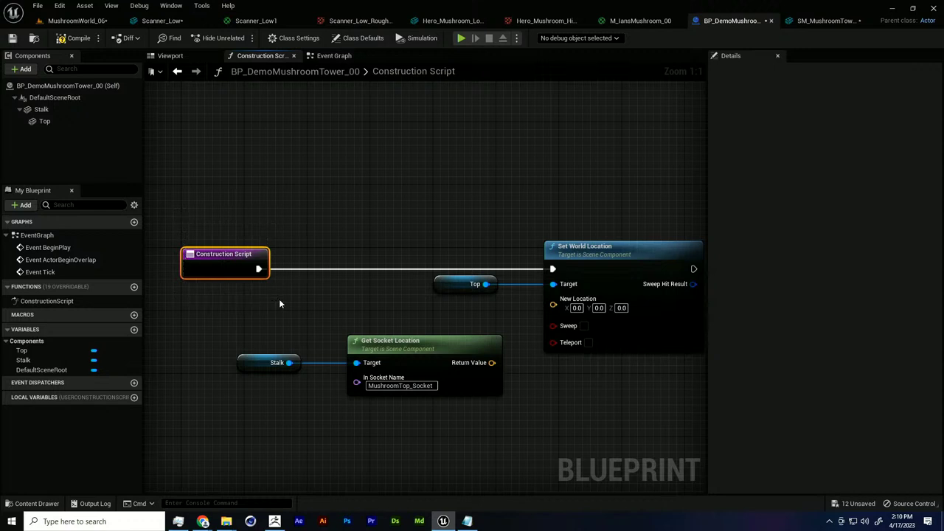
click(280, 280)
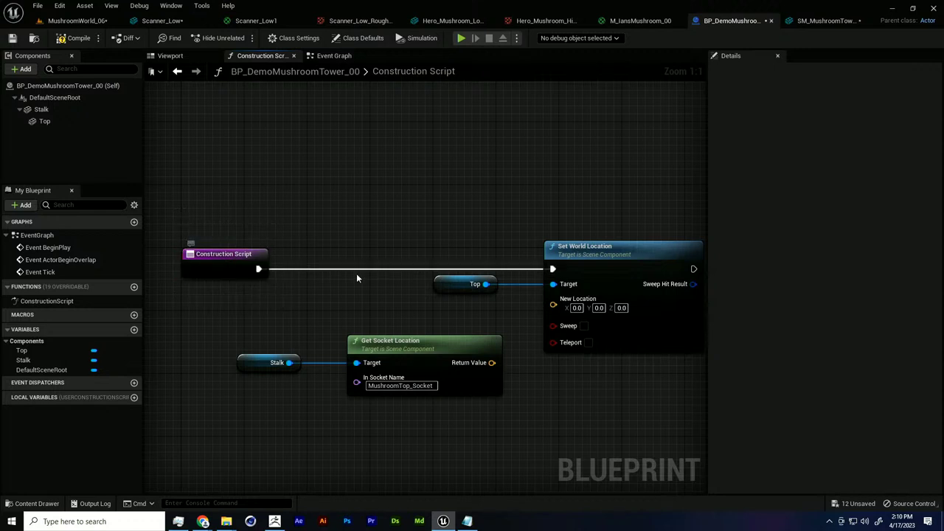
Nudge the Top reference toward Set World Location, connect Get Socket Location's Return Value to New Location, and compile the Blueprint.
right_drag(563, 269, 550, 254)
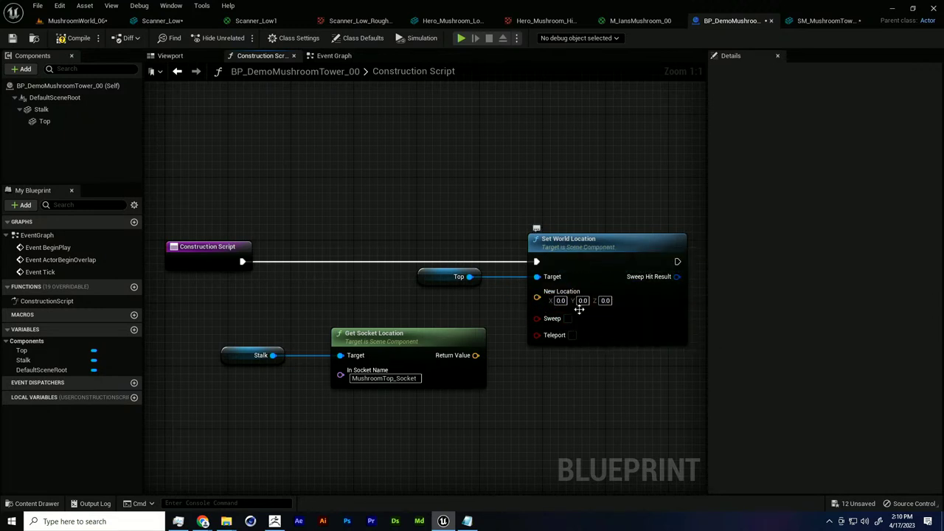
right_drag(485, 357, 462, 356)
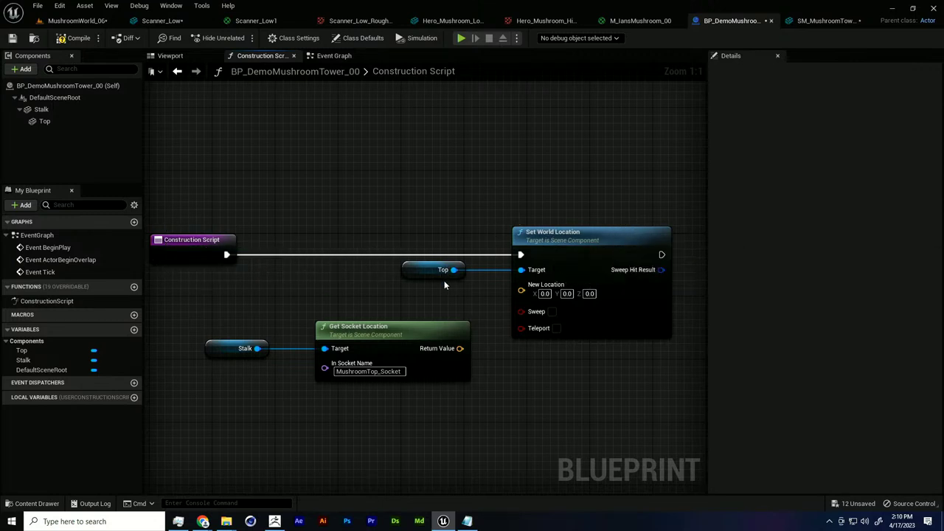
drag(411, 273, 426, 278)
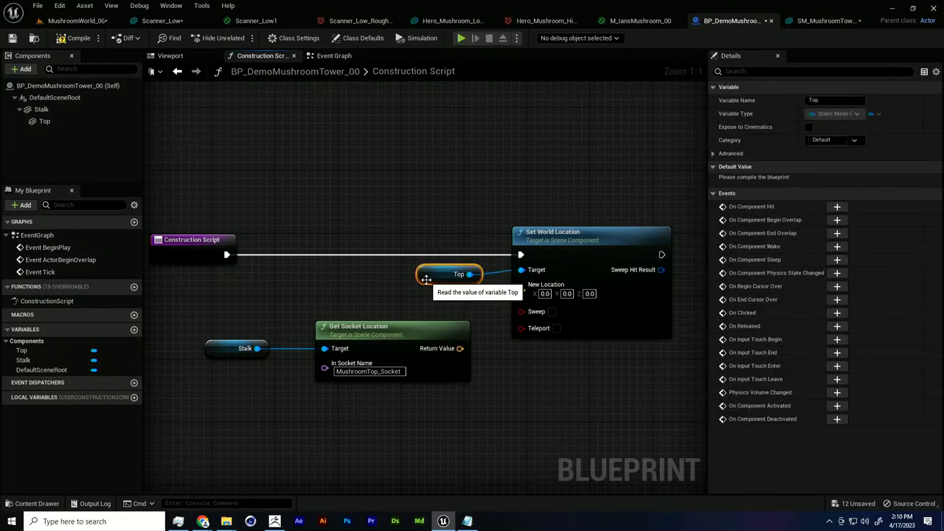
drag(459, 348, 521, 284)
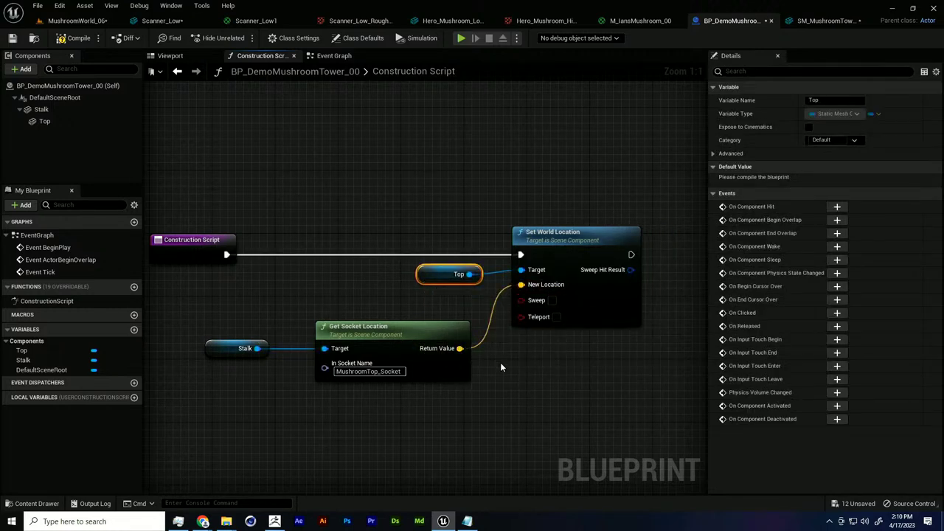
right_drag(524, 373, 546, 368)
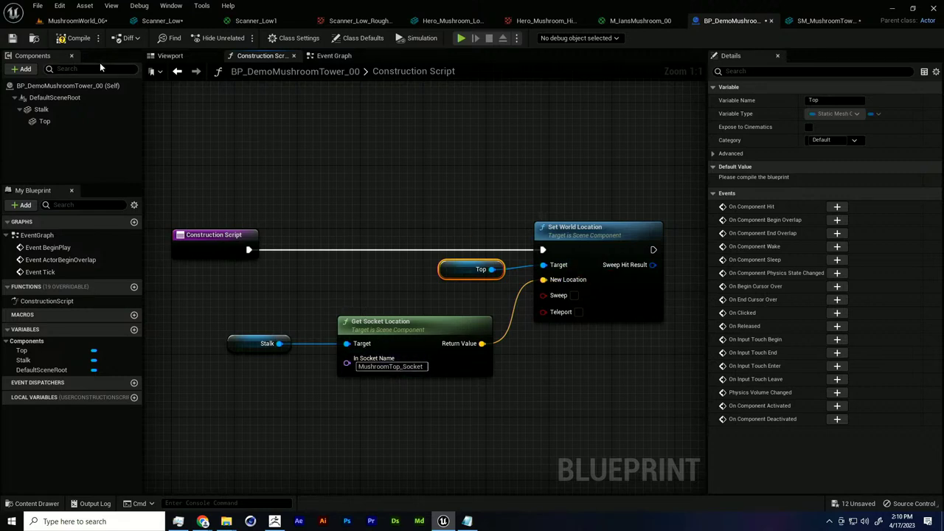
click(76, 38)
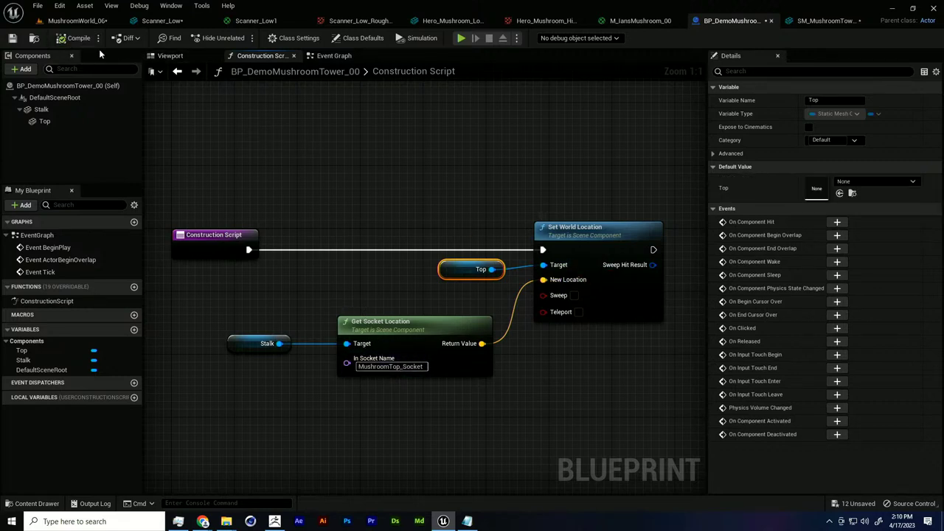
Place BP_DemoMushroomTower_00 from the _DemoThree folder in front of the existing tower in MushroomWorld_06, and shift it sideways.
click(78, 21)
scroll(328, 151, up, 3)
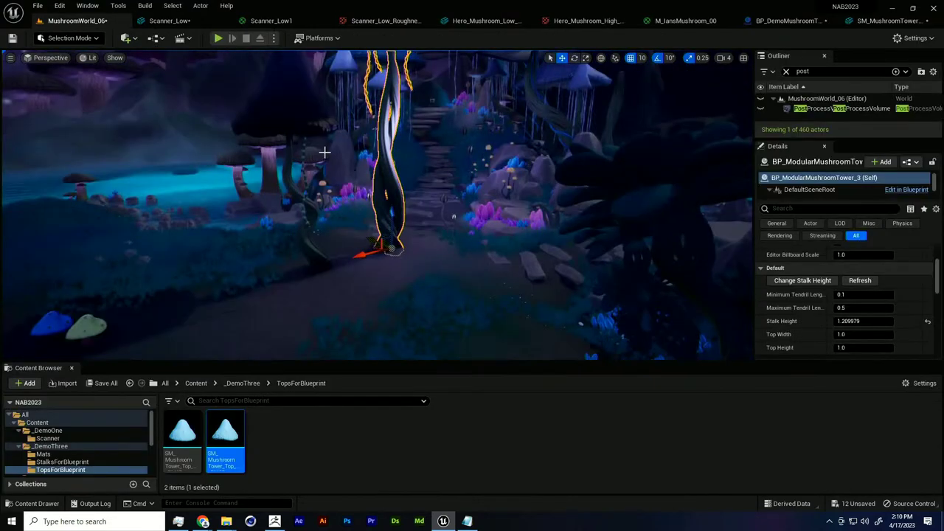
right_drag(333, 158, 364, 170)
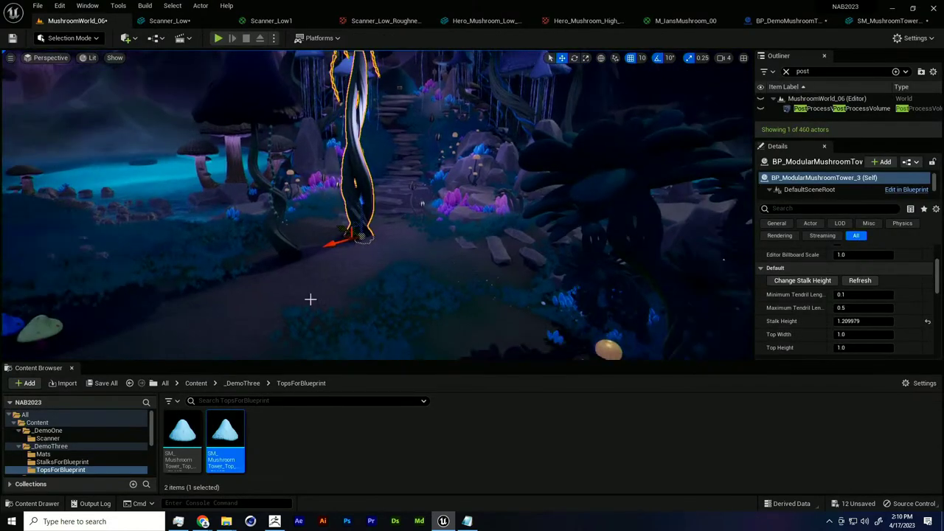
click(244, 383)
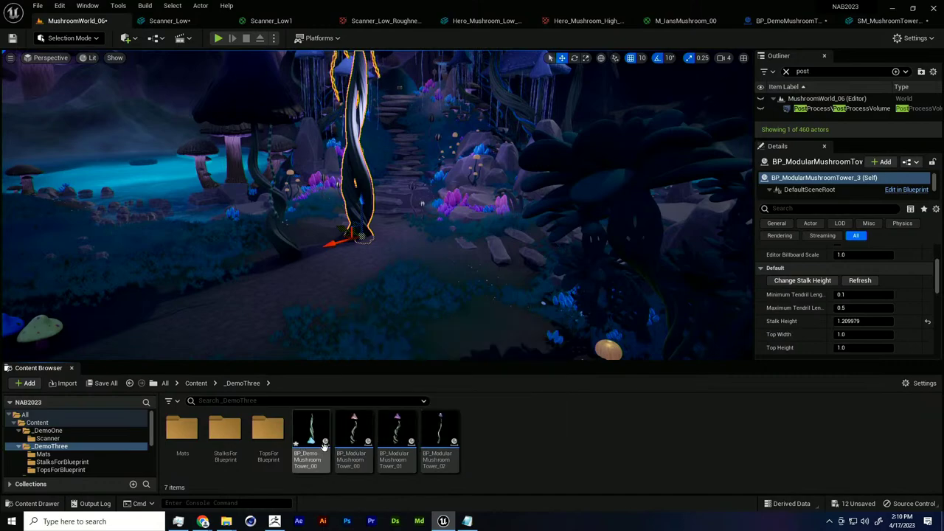
right_drag(368, 243, 310, 228)
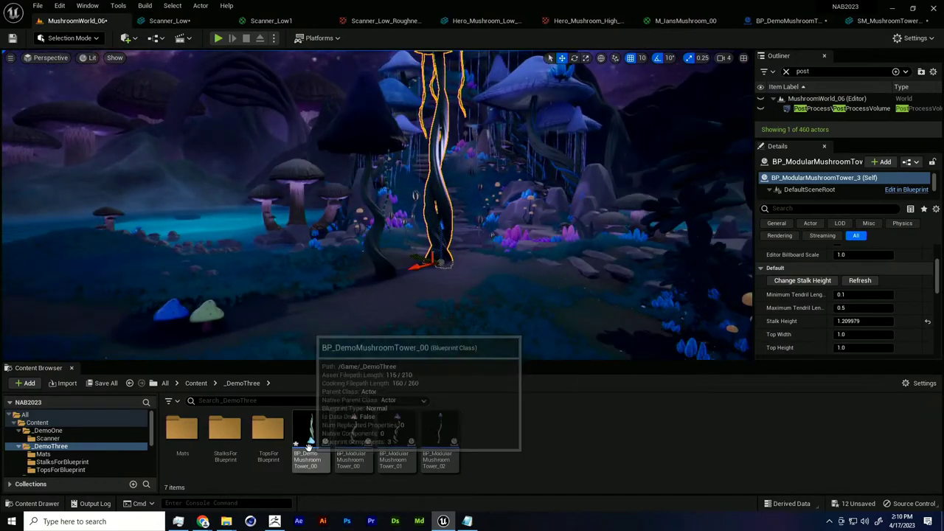
drag(310, 441, 364, 326)
right_drag(375, 314, 395, 335)
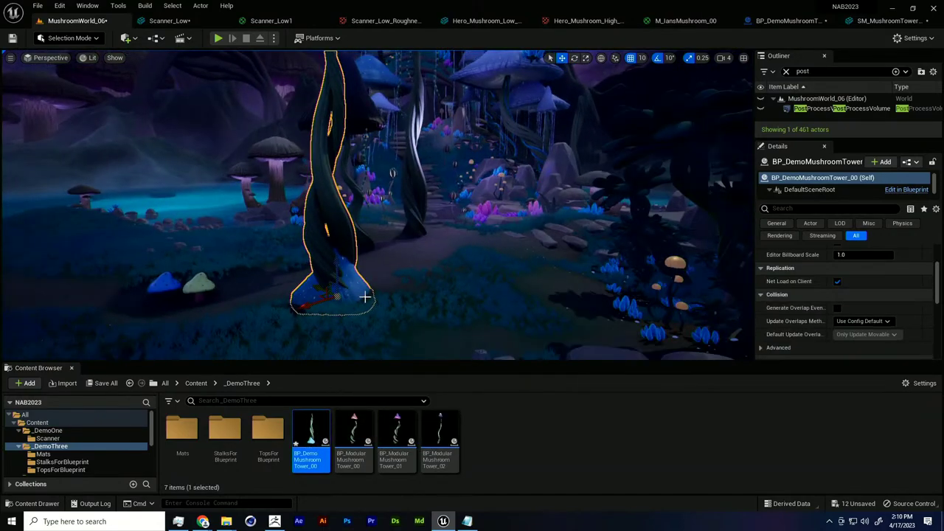
right_drag(384, 194, 367, 171)
drag(313, 324, 346, 309)
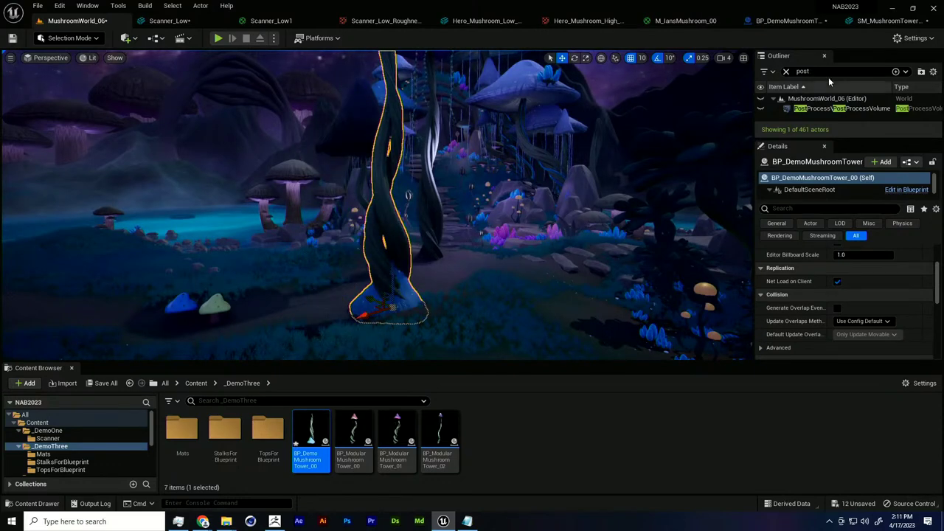
Check the socket name used by Get Socket Location, rename the stalk mesh's socket as MushroomTop_Socket, and save the mesh.
click(774, 20)
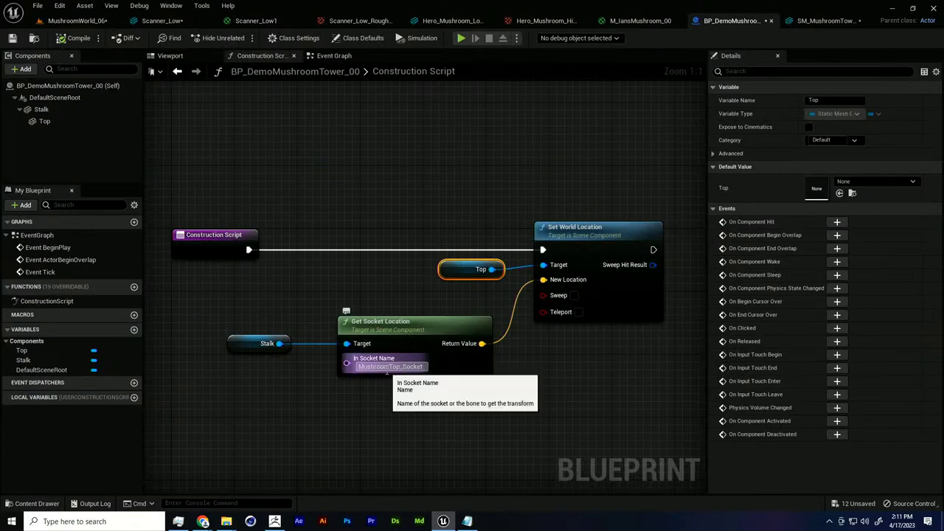
click(800, 20)
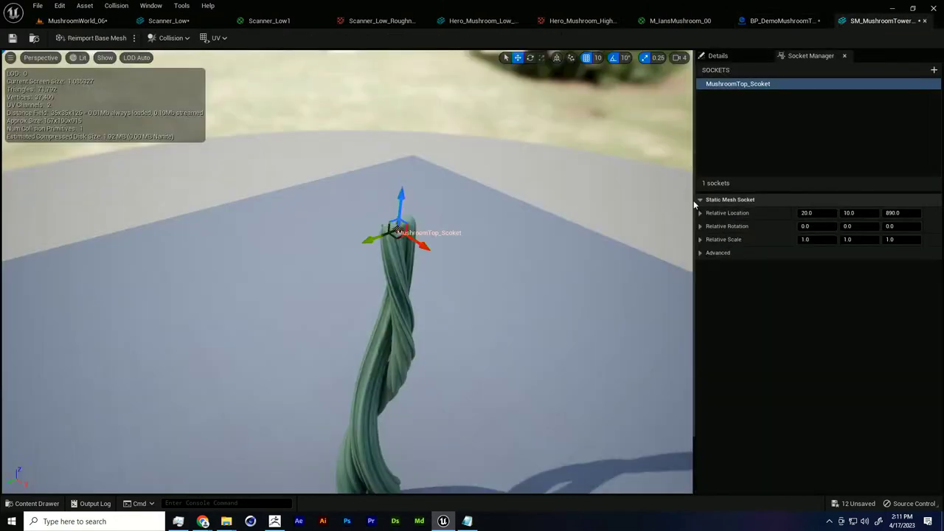
click(756, 86)
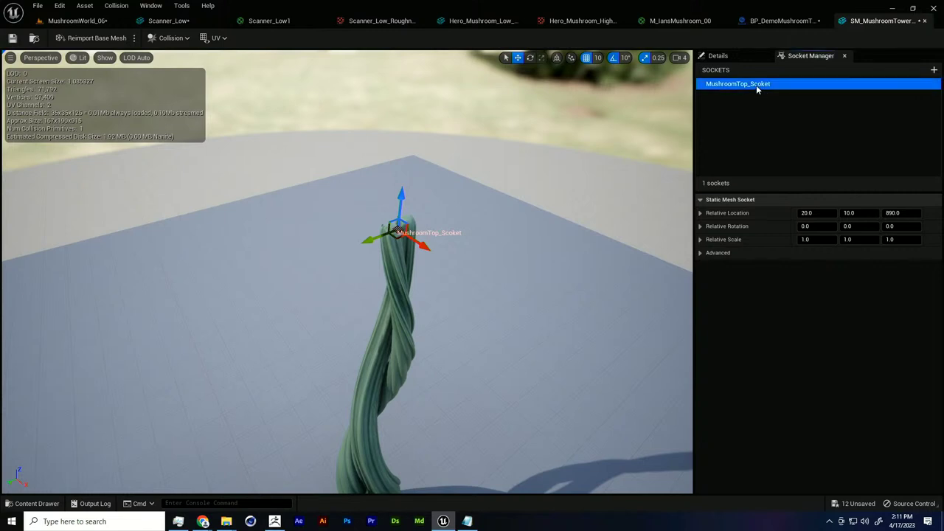
click(755, 88)
drag(759, 86, 768, 87)
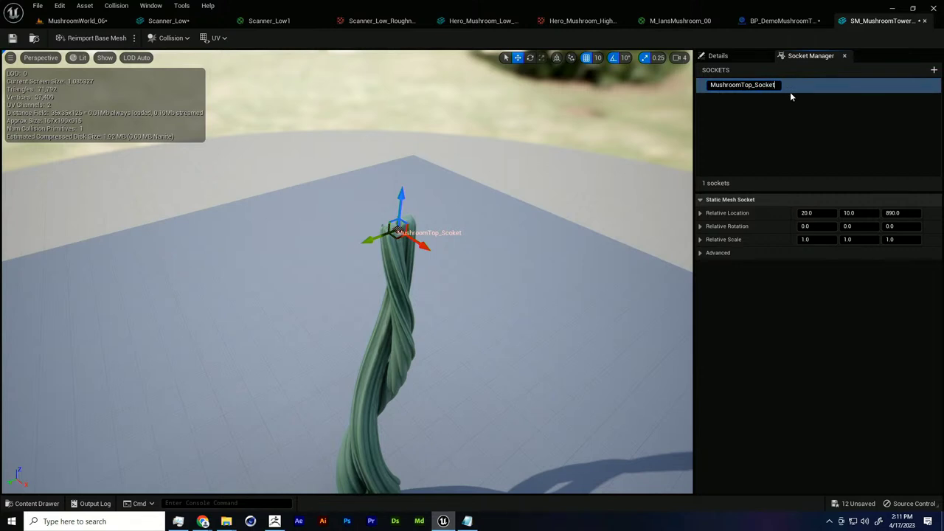
key(Return)
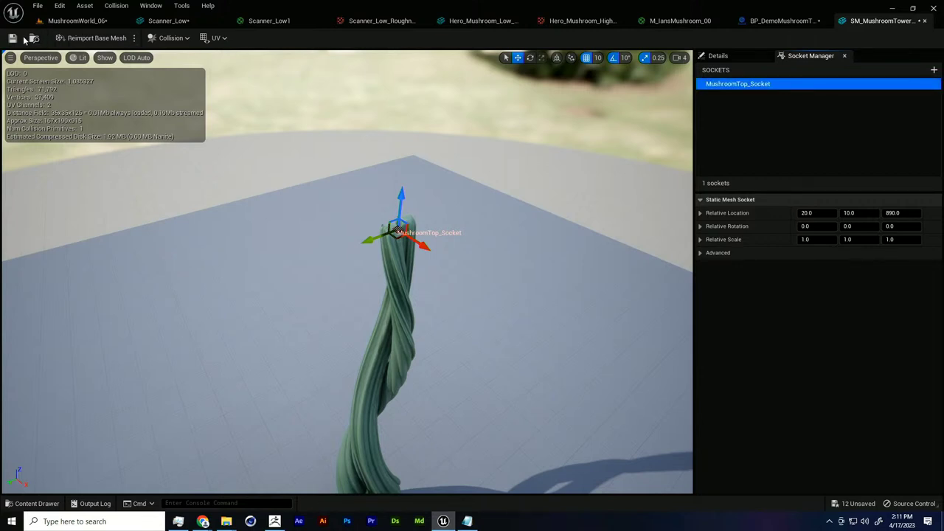
Move the placed demo mushroom tower back and forth along its X axis in MushroomWorld_06 to rerun its Construction Script.
click(77, 20)
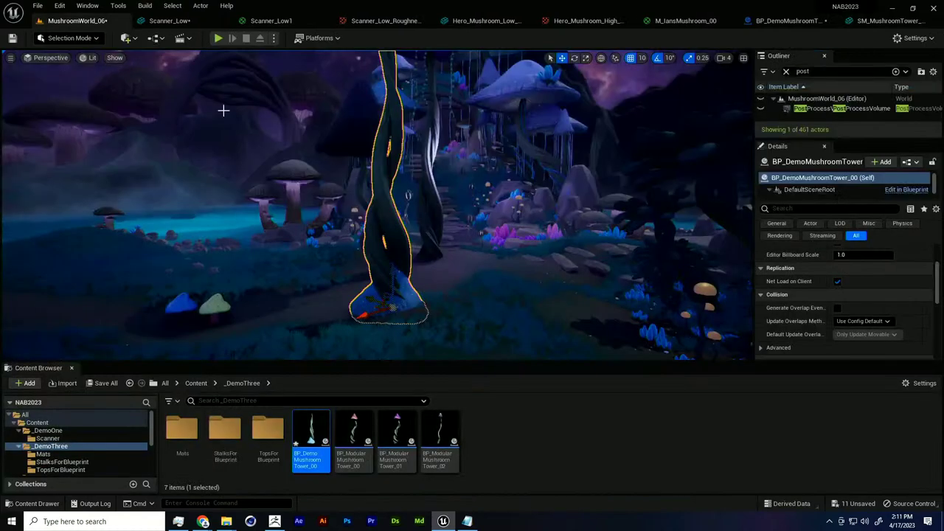
drag(348, 323, 327, 329)
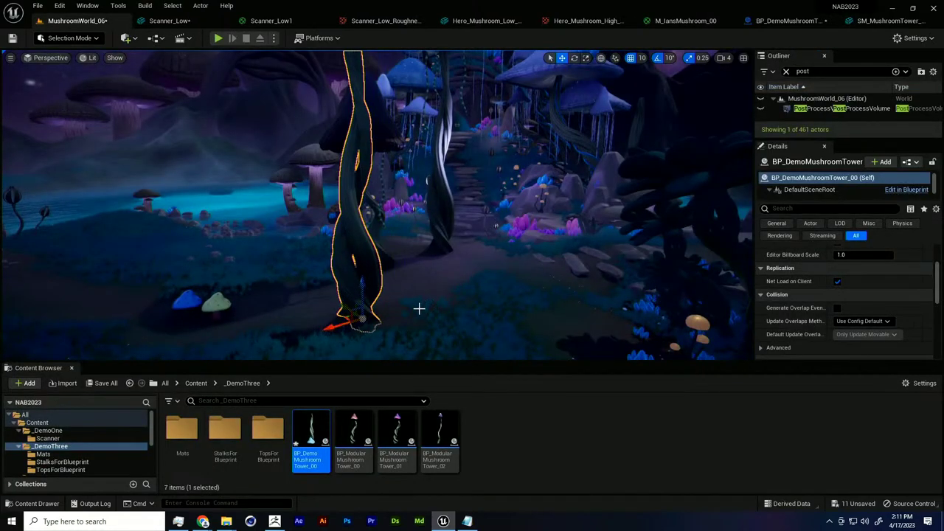
right_drag(420, 308, 402, 272)
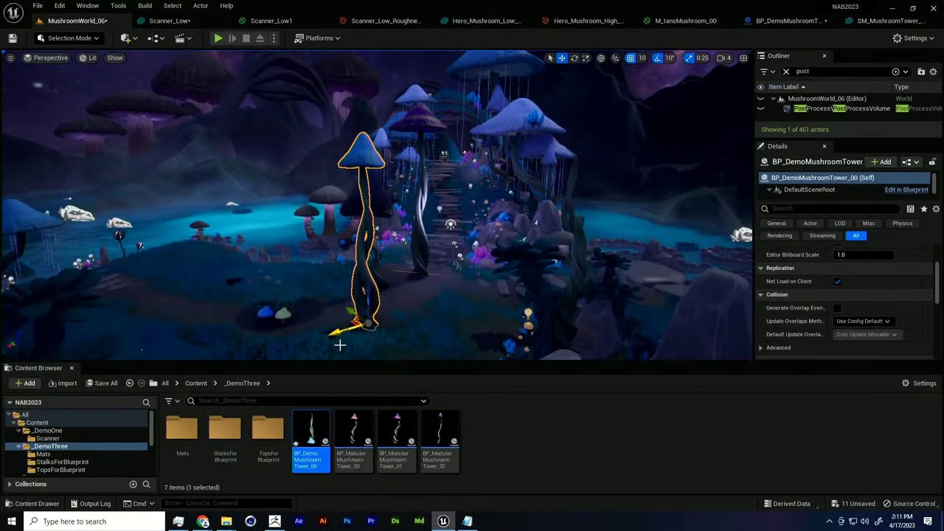
drag(345, 331, 366, 327)
right_drag(339, 340, 352, 340)
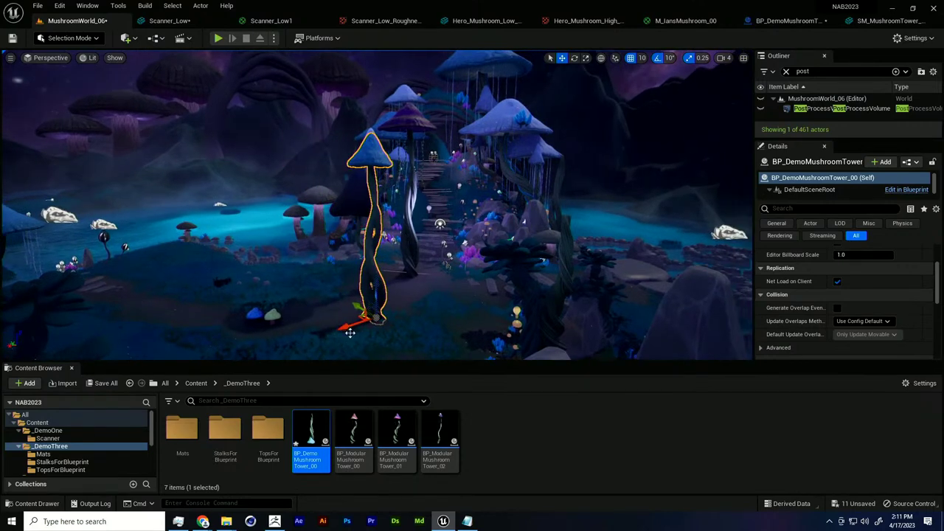
drag(349, 331, 333, 334)
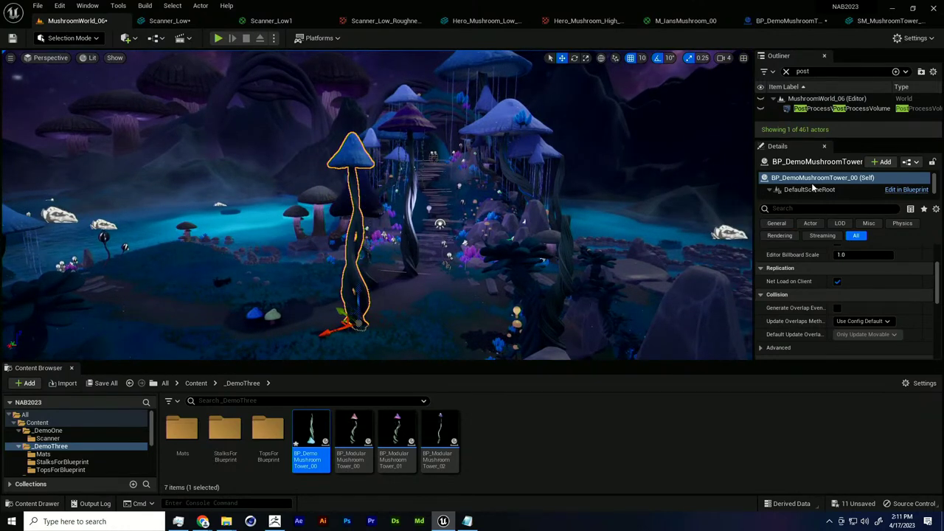
Unlock proportional scaling on the placed tower's Stalk component and reduce its Z scale to 0.8075.
scroll(811, 186, down, 2)
click(811, 182)
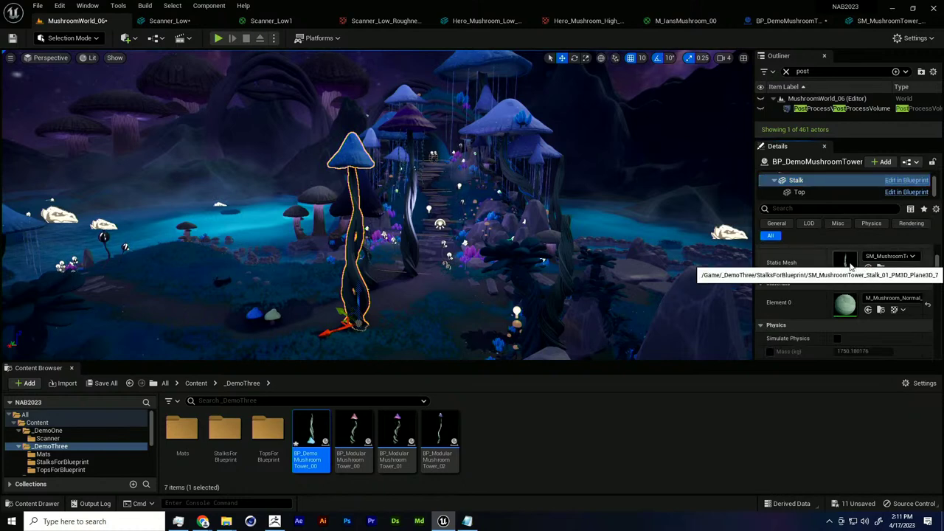
scroll(891, 291, down, 2)
scroll(831, 185, up, 1)
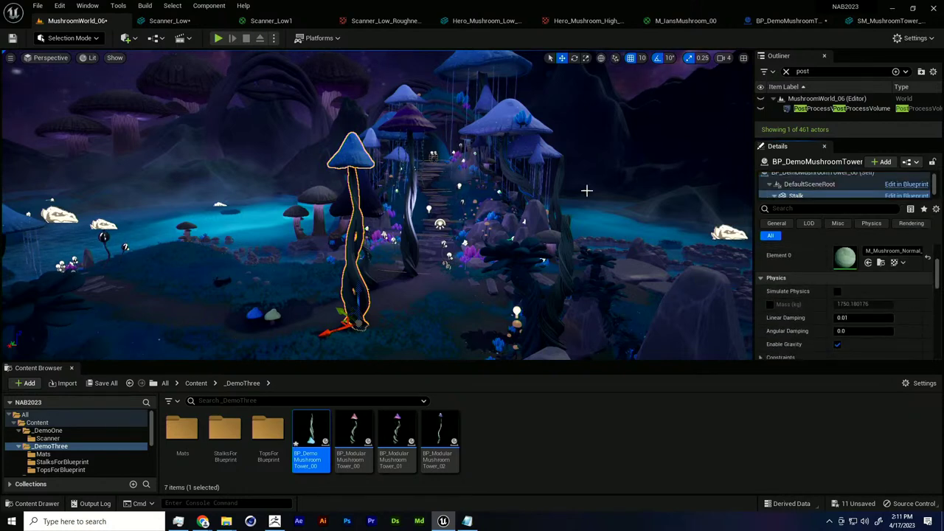
click(810, 194)
scroll(883, 296, down, 4)
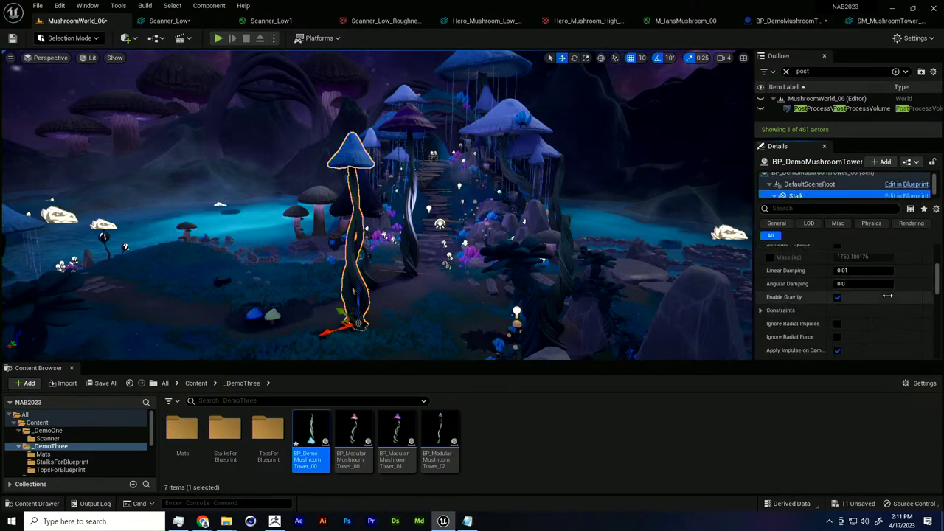
scroll(882, 296, up, 8)
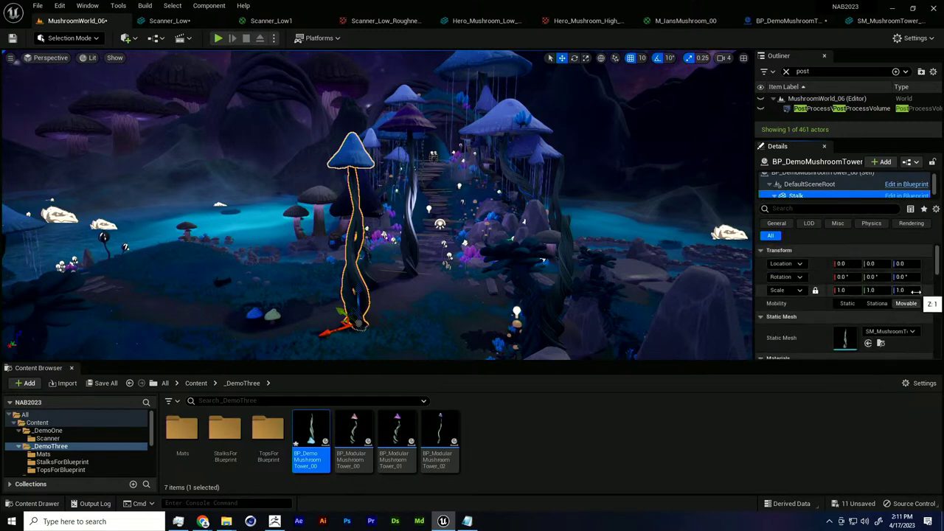
click(815, 290)
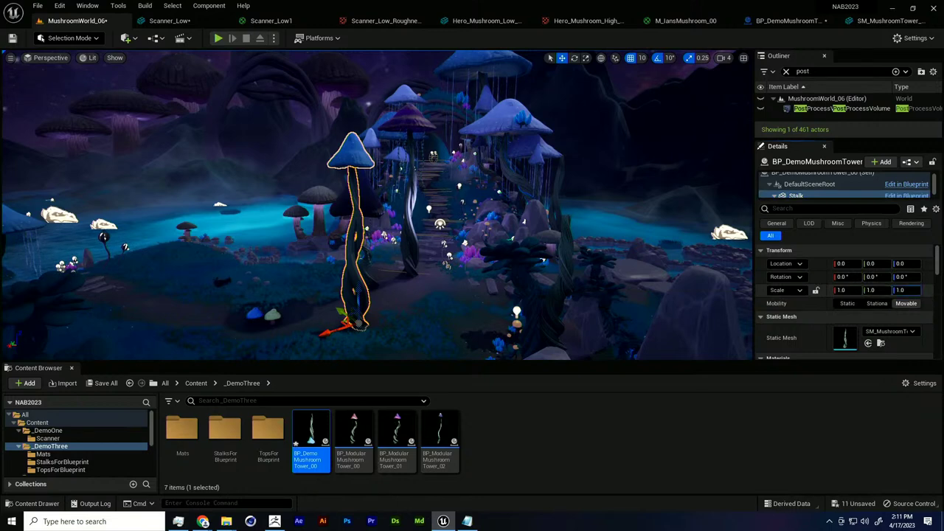
drag(905, 290, 883, 290)
alt+drag(605, 282, 577, 281)
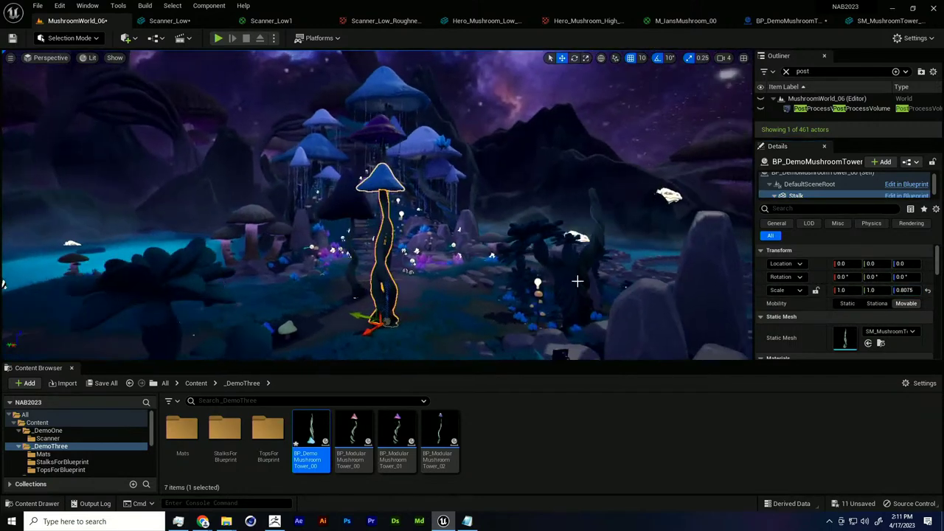
right_drag(444, 250, 407, 214)
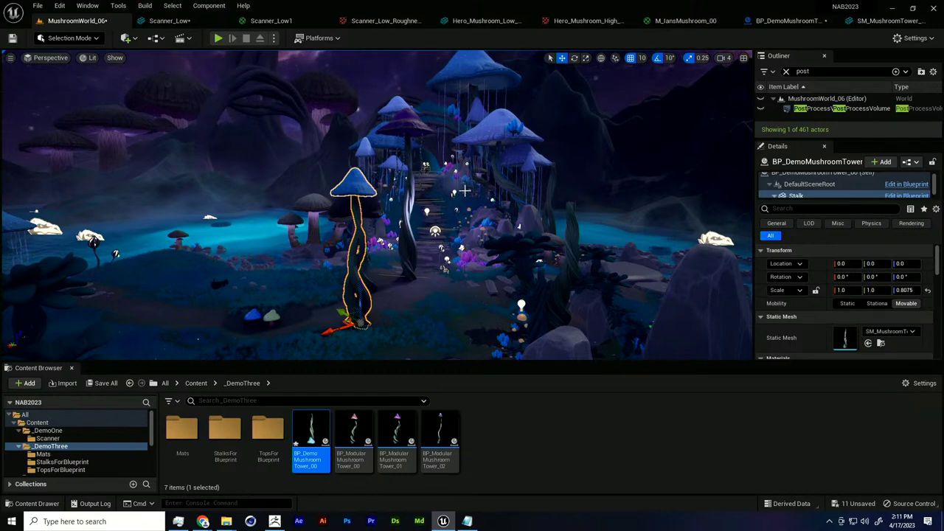
In BP_DemoMushroomTower_00's Construction Script graph, shift the entry node away from Set World Location and raise the Stalk and Get Socket Location nodes.
click(787, 21)
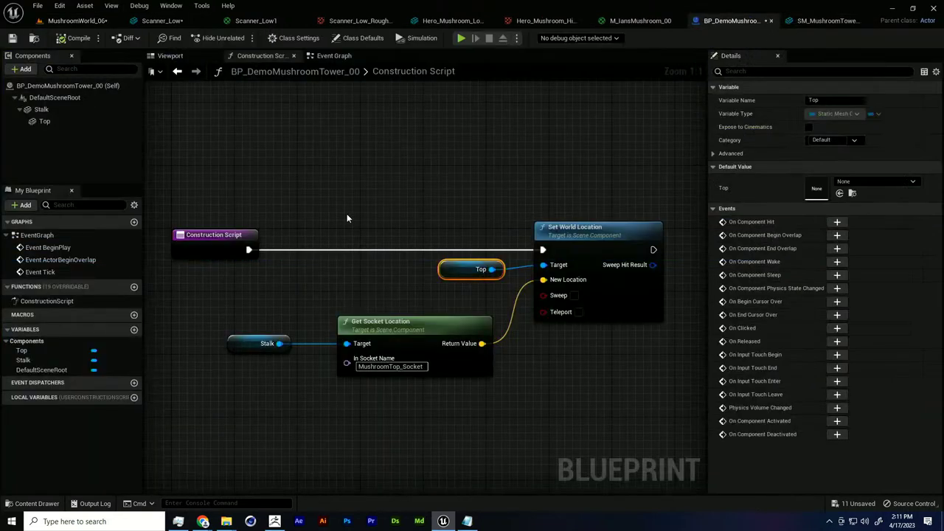
right_drag(252, 257, 343, 244)
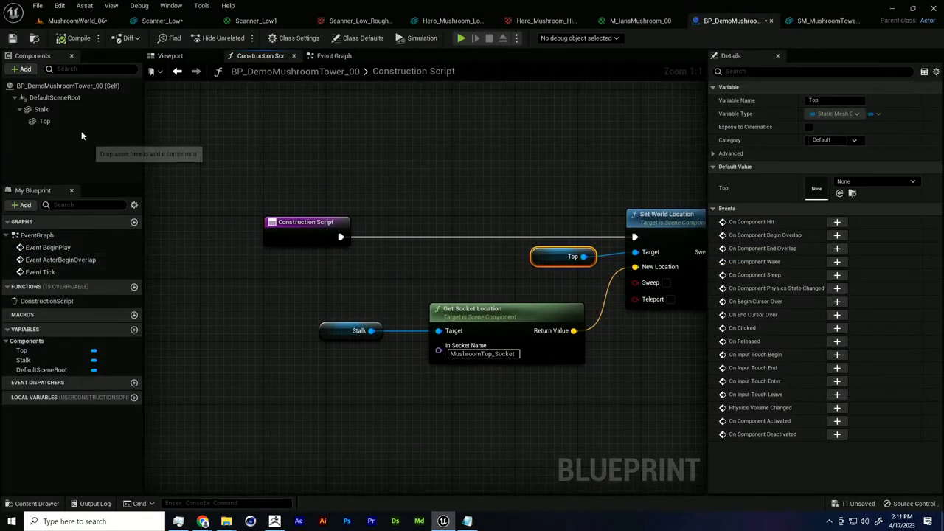
click(31, 109)
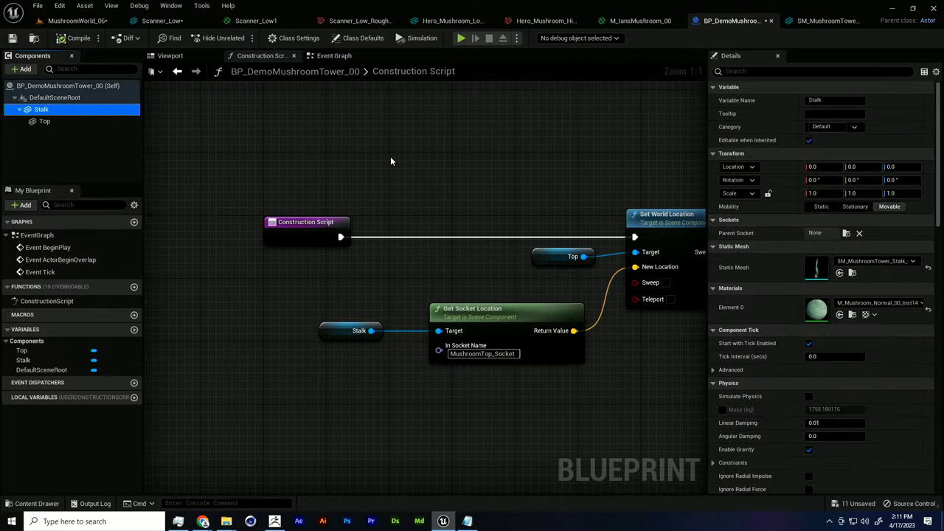
right_drag(402, 209, 385, 189)
drag(280, 222, 196, 222)
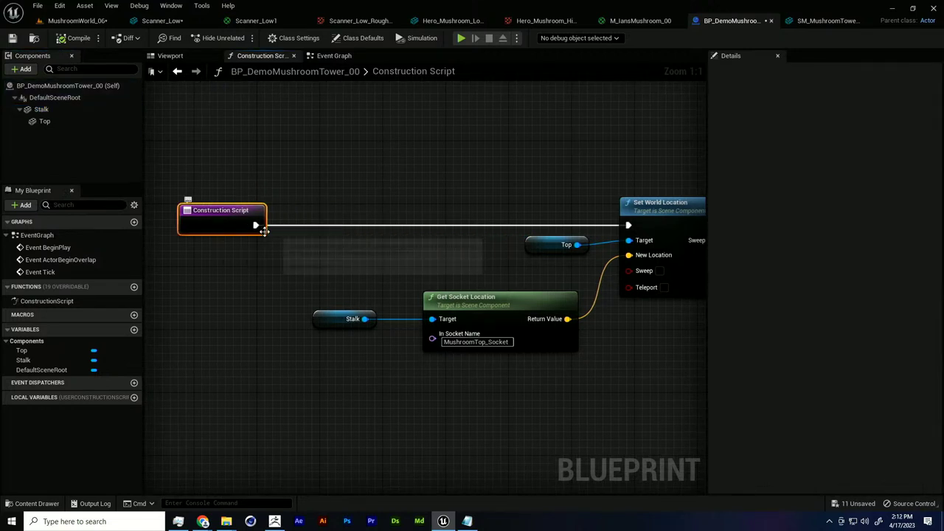
right_drag(672, 222, 645, 218)
drag(301, 292, 404, 315)
drag(475, 295, 503, 272)
click(484, 358)
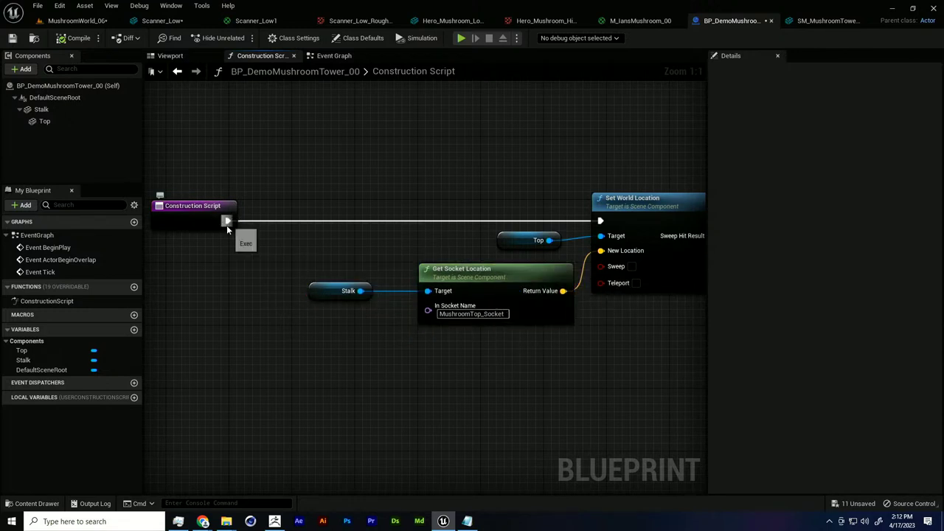
Disconnect the Construction Script entry from Set World Location and add a Sequence node to its execution output.
right_drag(418, 178, 430, 199)
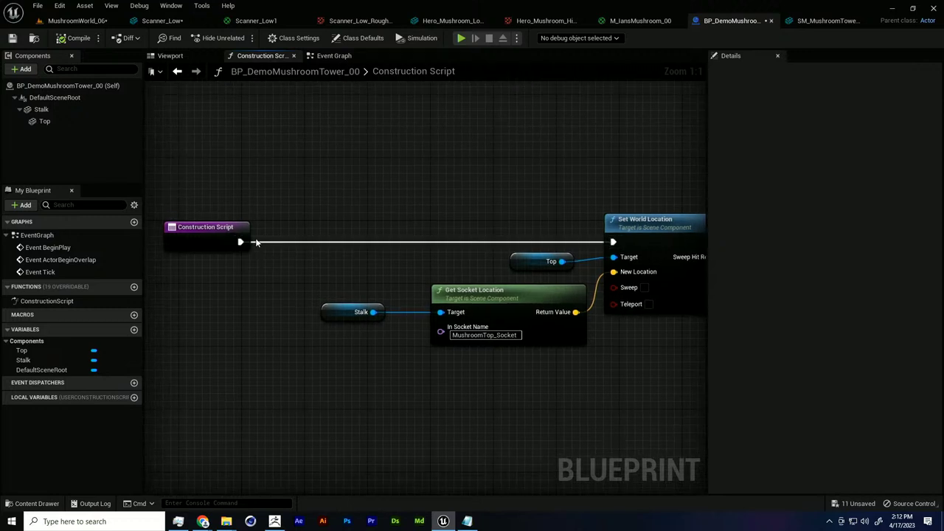
alt+click(291, 242)
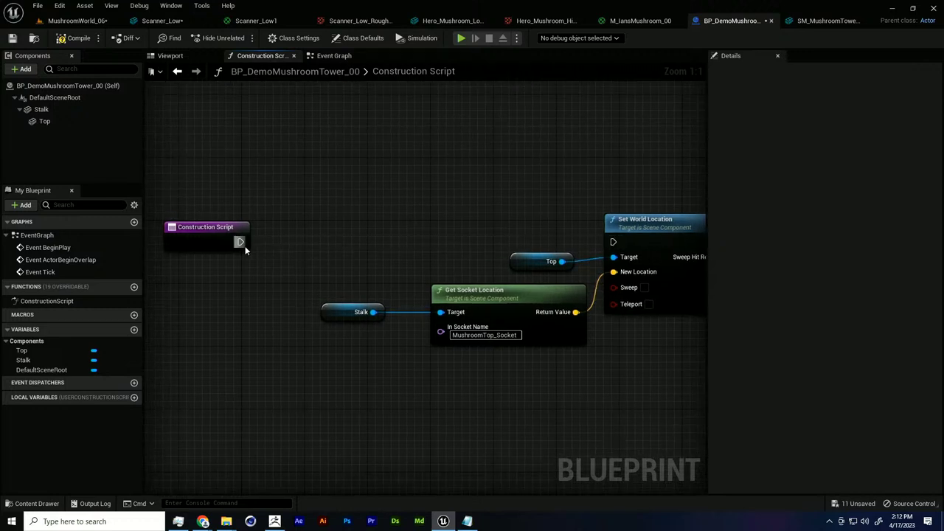
drag(242, 243, 310, 238)
text(seque)
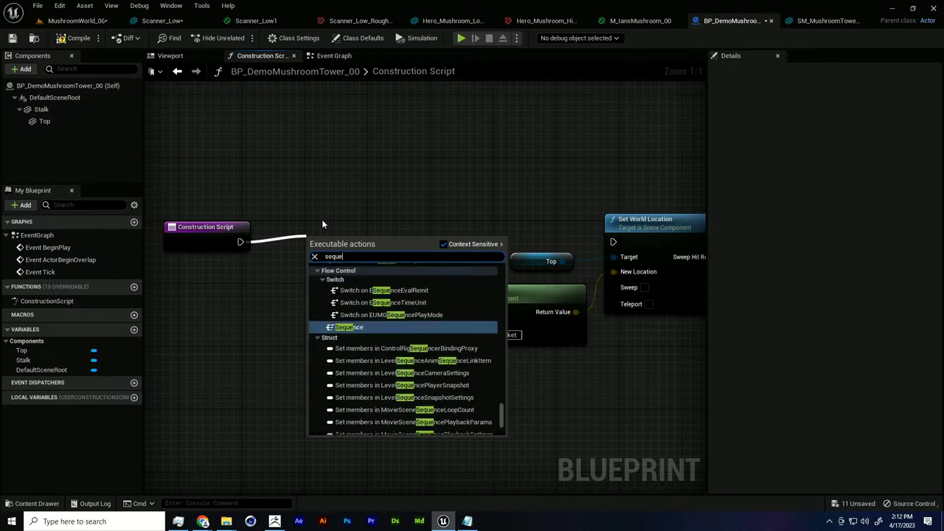
key(Return)
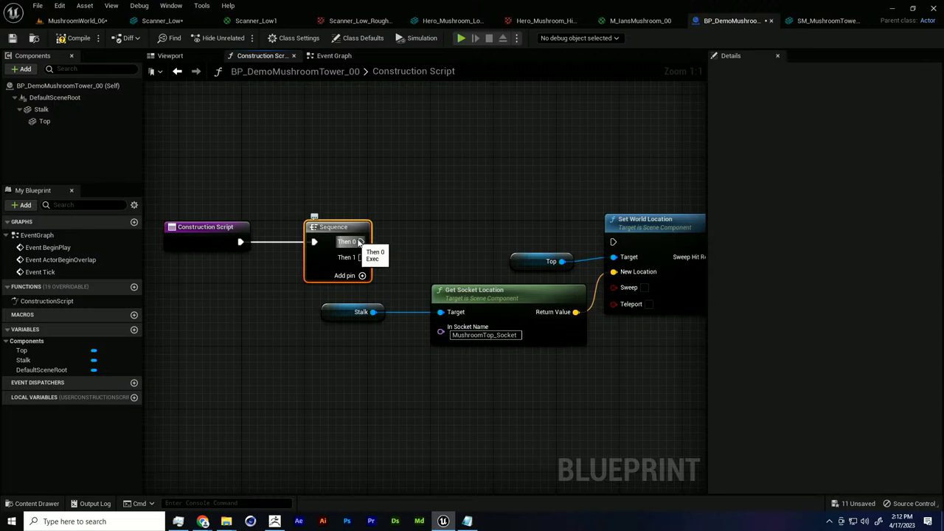
Add Then 2 and Then 3 outputs to the Sequence node, and move it with the entry node above the Stalk reference.
drag(360, 242, 403, 240)
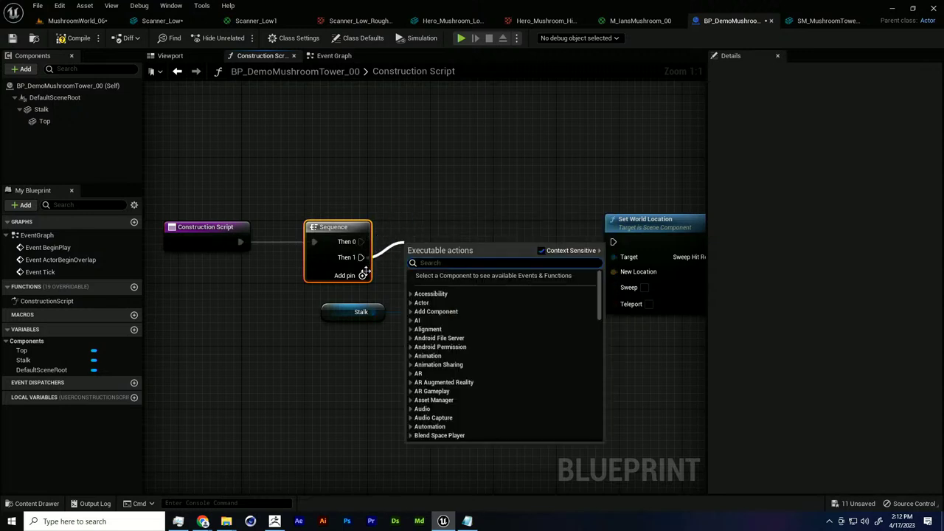
click(362, 275)
drag(362, 273, 414, 271)
click(362, 291)
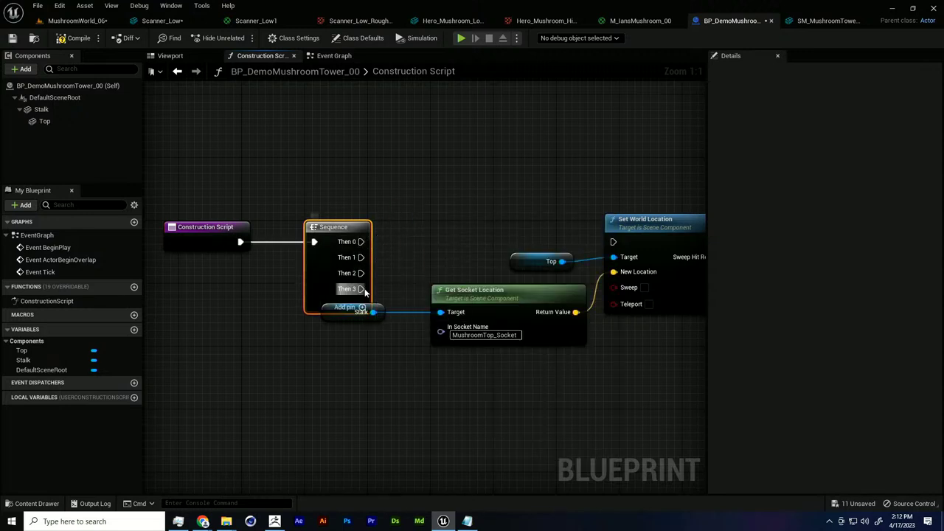
drag(360, 289, 391, 293)
click(239, 197)
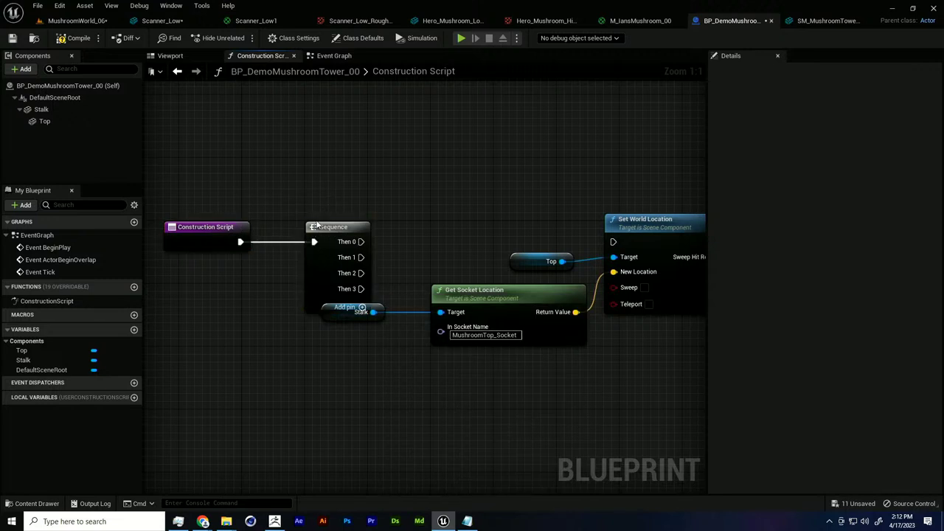
drag(306, 220, 320, 190)
click(398, 217)
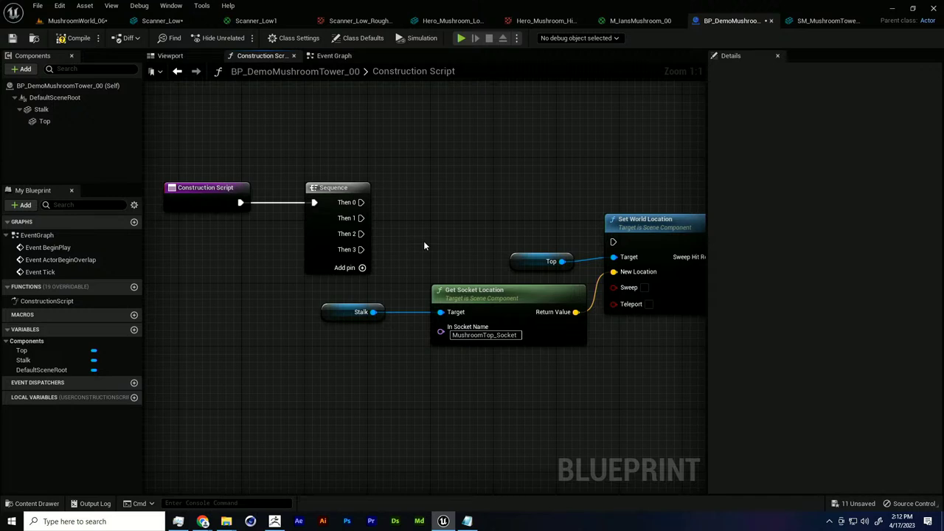
Add a second Stalk reference above the existing nodes and connect it to a new Set Static Mesh node.
scroll(482, 264, down, 1)
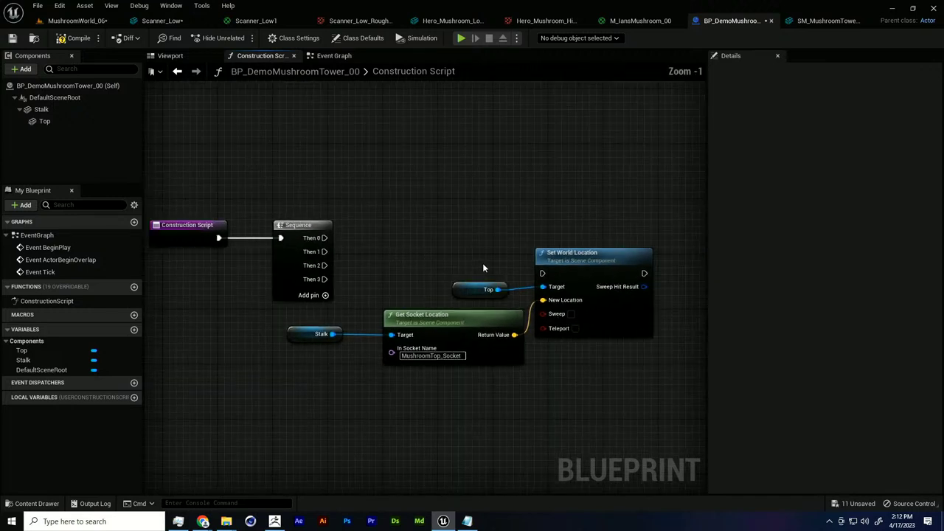
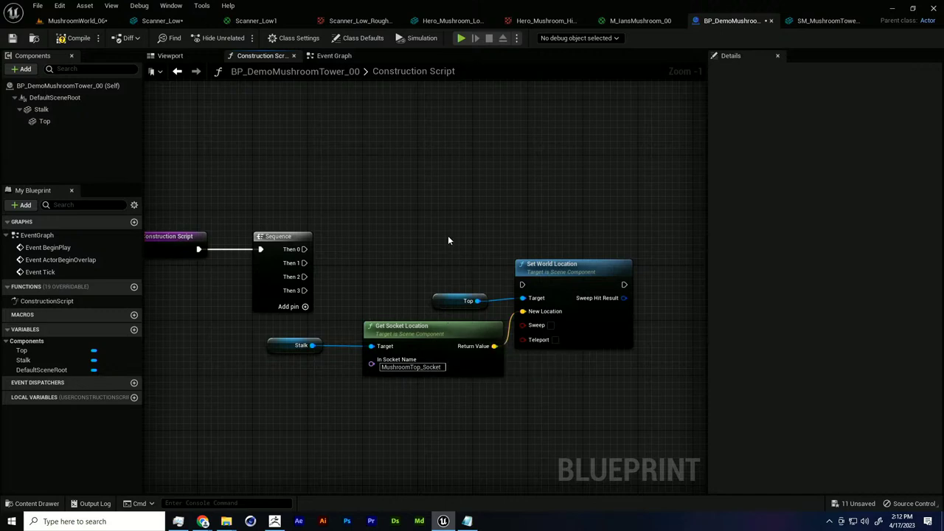
drag(67, 110, 447, 170)
text(set stati)
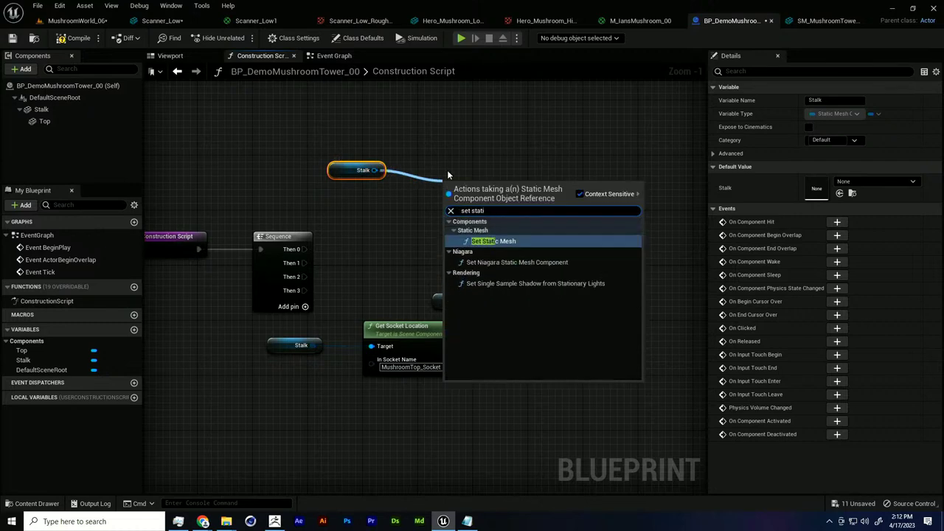
key(Return)
drag(454, 176, 502, 129)
Examine the Stalk component's static mesh and the assets available for New Mesh on the Set Static Mesh node.
click(44, 110)
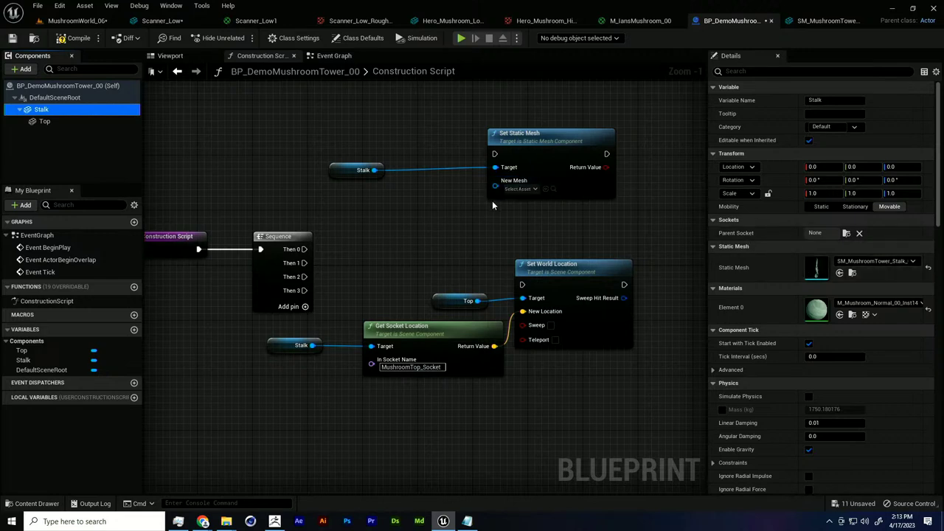
click(519, 189)
click(519, 192)
click(520, 190)
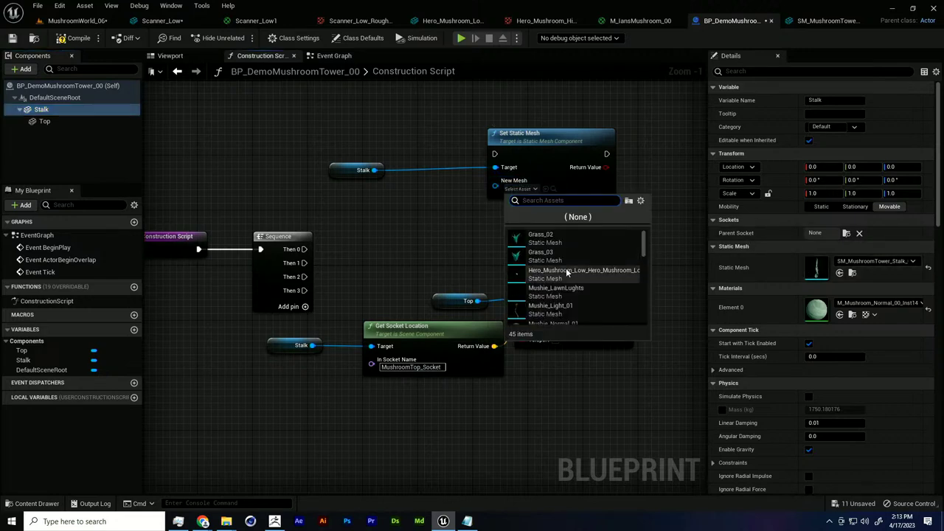
click(440, 267)
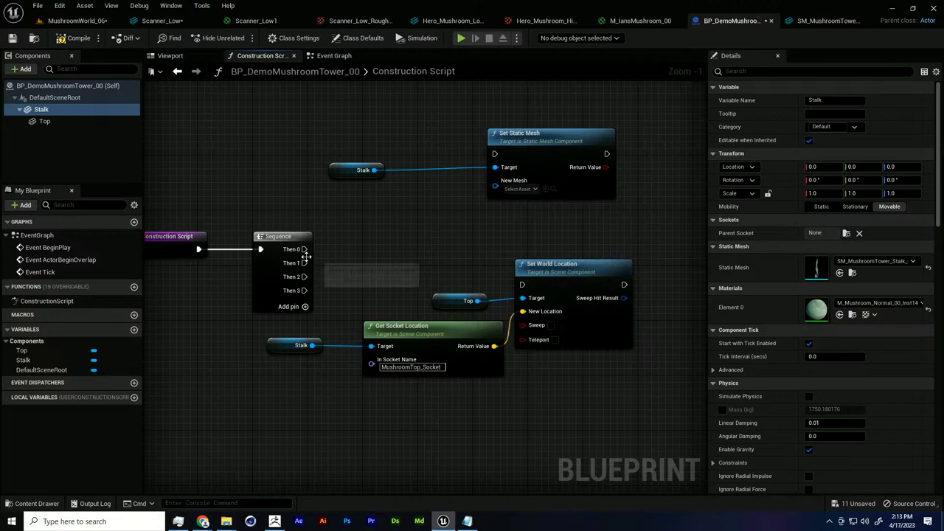
right_drag(455, 243, 459, 259)
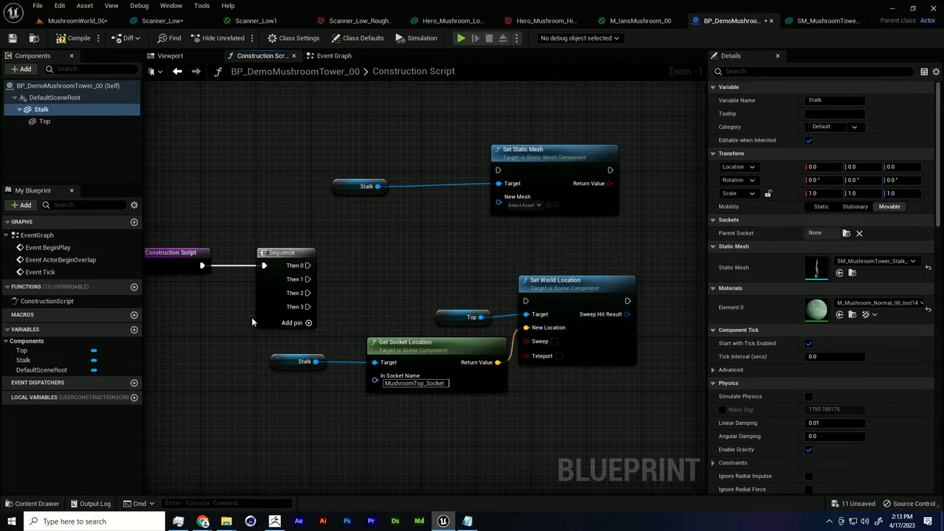
Create a Blueprint variable named StalkOptions.
click(134, 330)
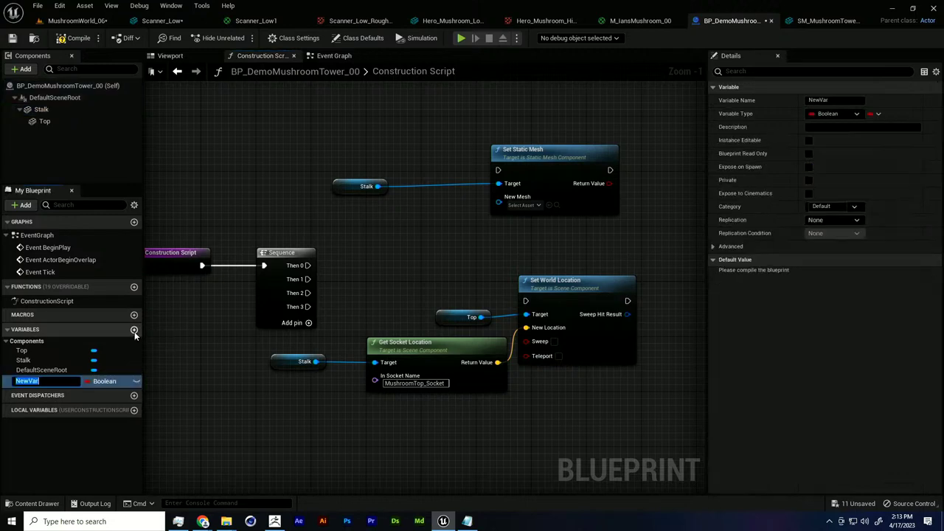
text(Stalk)
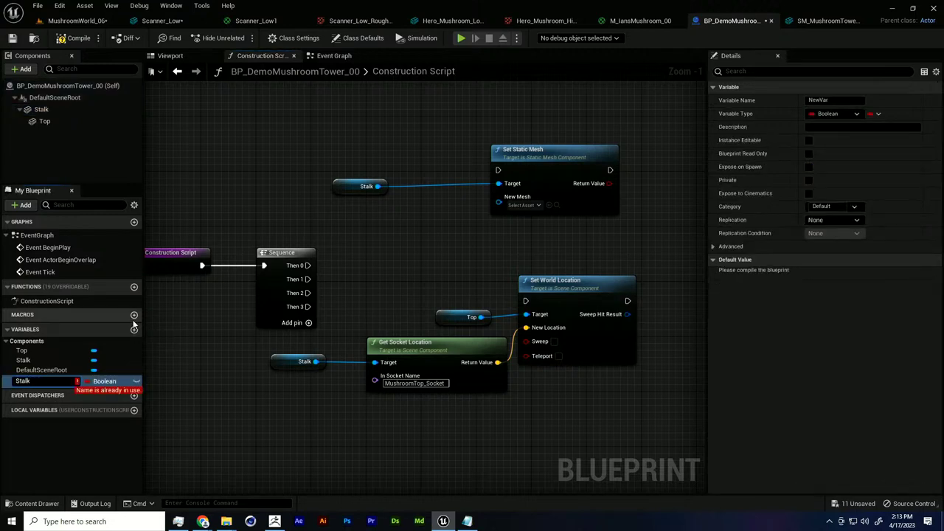
text(Options)
key(Return)
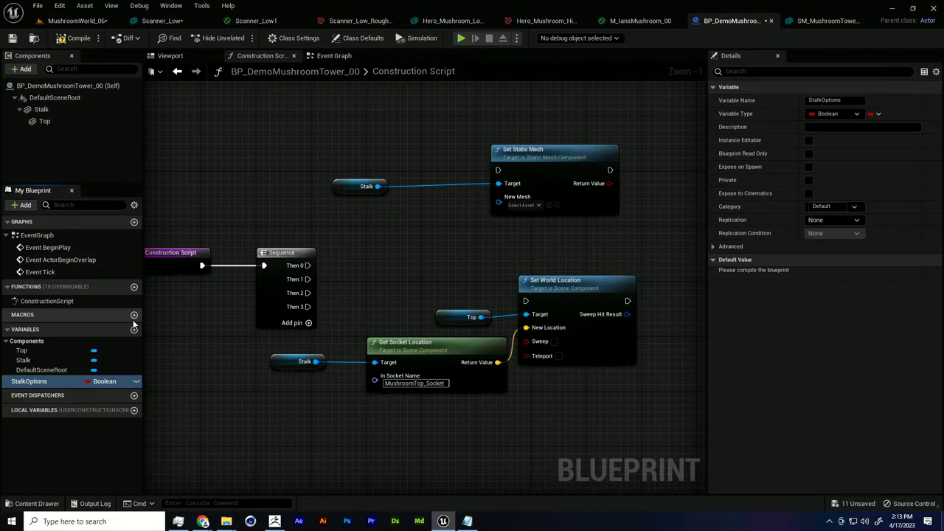
Set the StalkOptions variable type to Static Mesh and compile the Blueprint.
click(114, 379)
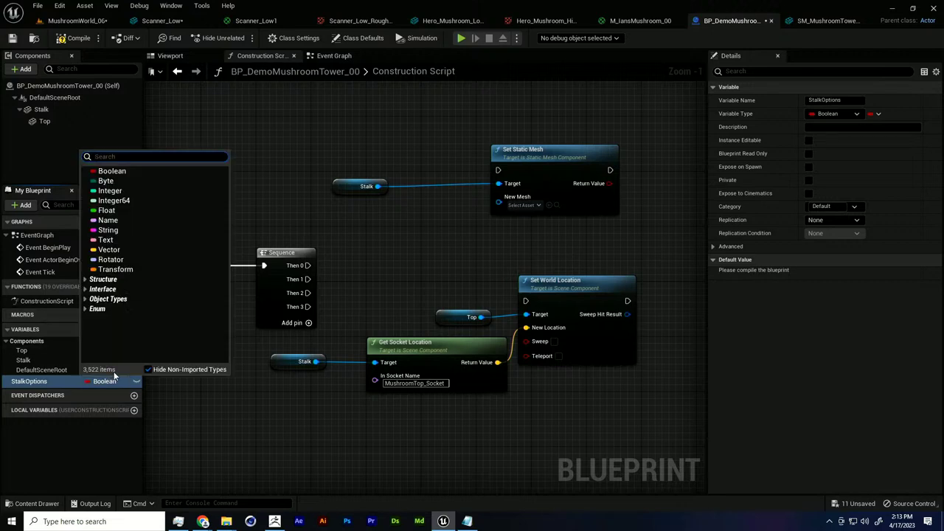
text(static mesh)
scroll(155, 260, down, 5)
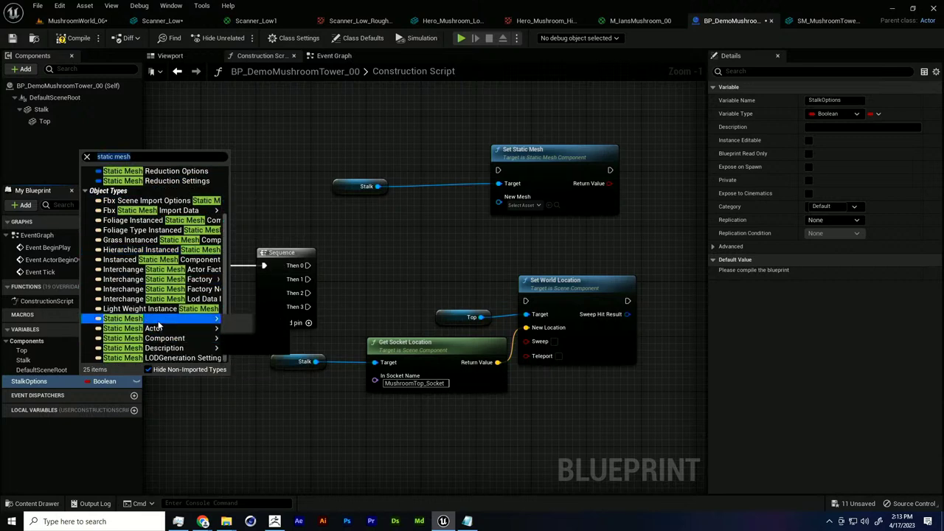
click(261, 327)
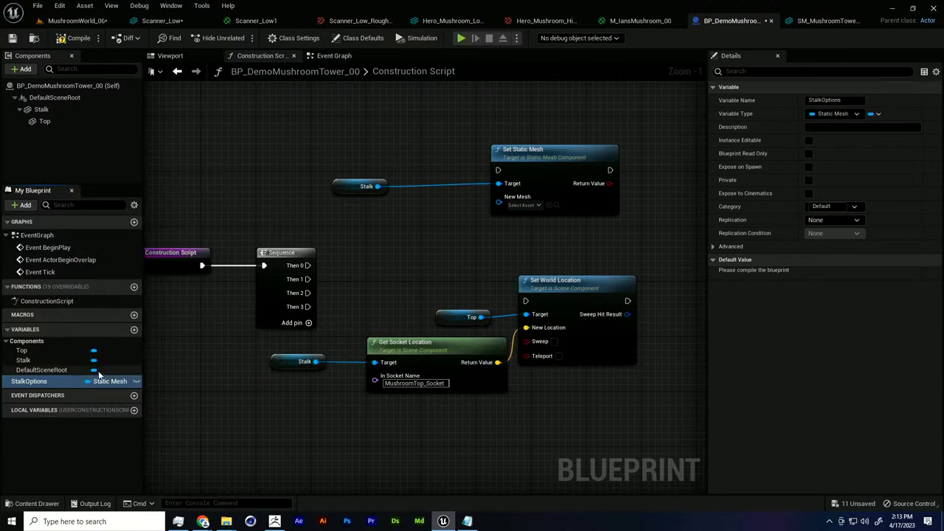
click(77, 38)
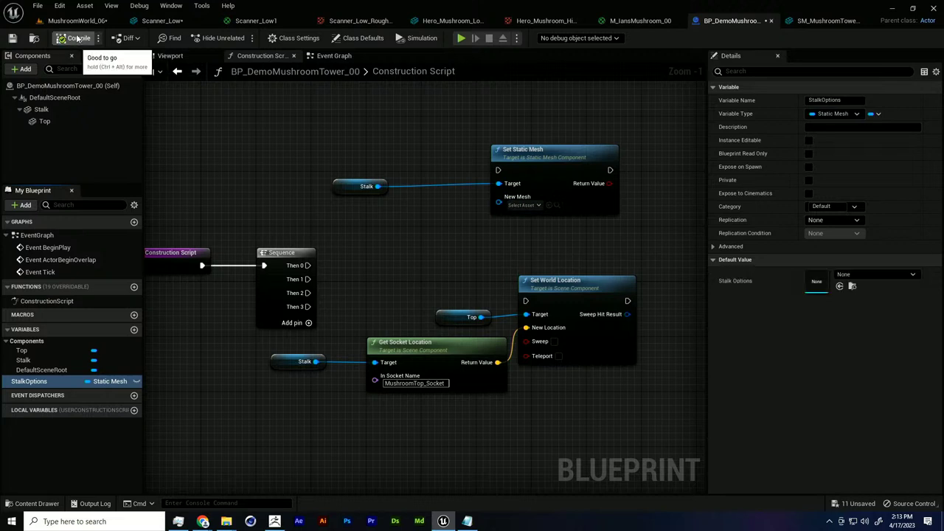
Change StalkOptions from a single variable to an array and recompile the Blueprint.
click(871, 115)
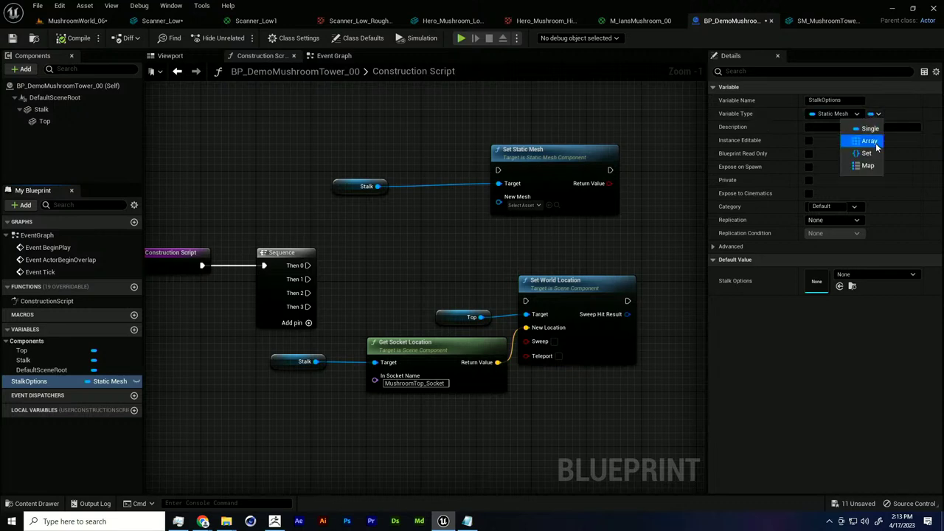
click(870, 142)
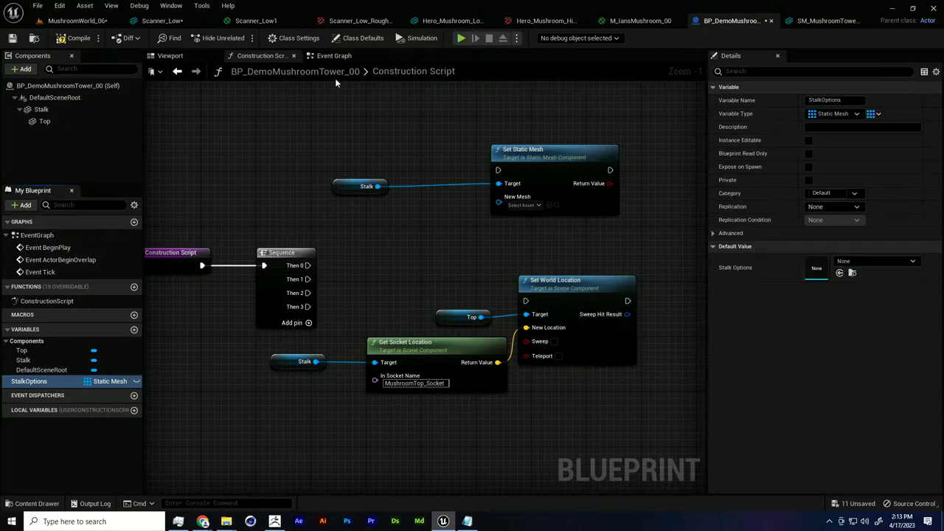
click(77, 38)
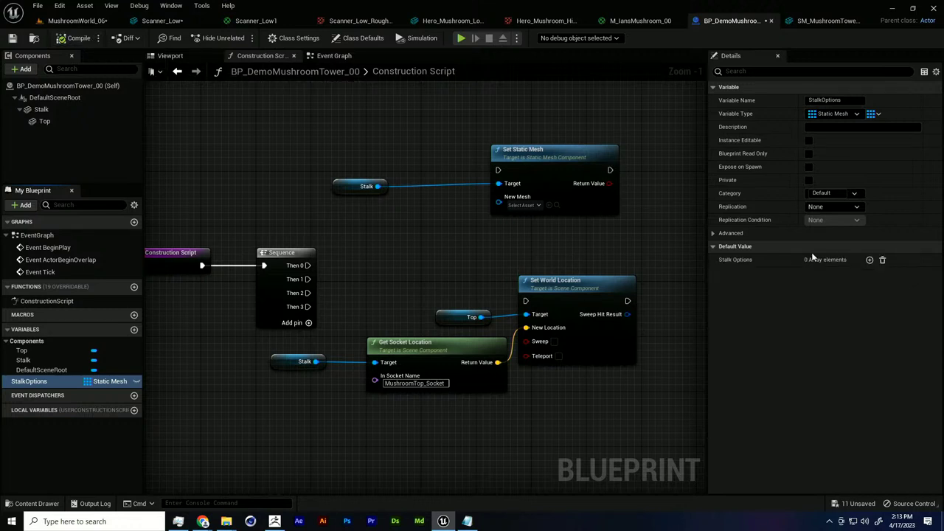
Add three empty elements to the default value of the StalkOptions array.
click(870, 260)
click(869, 259)
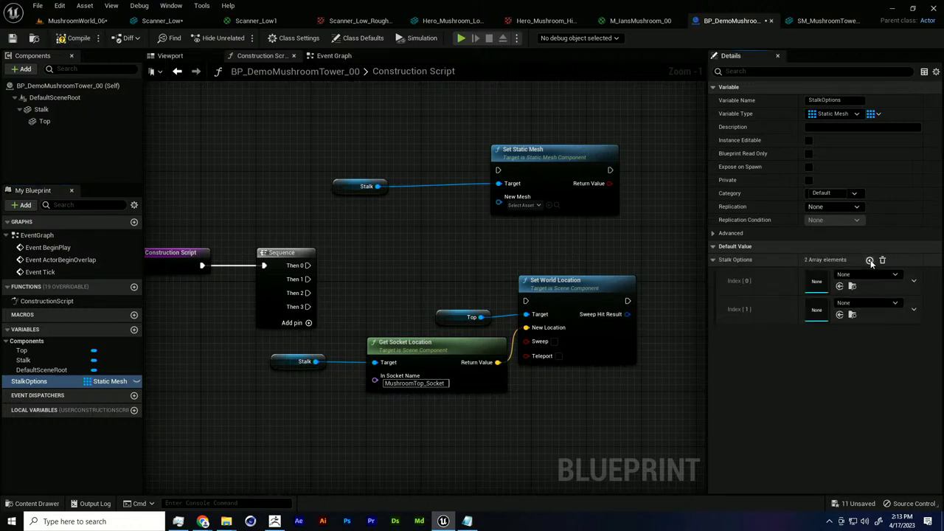
click(869, 259)
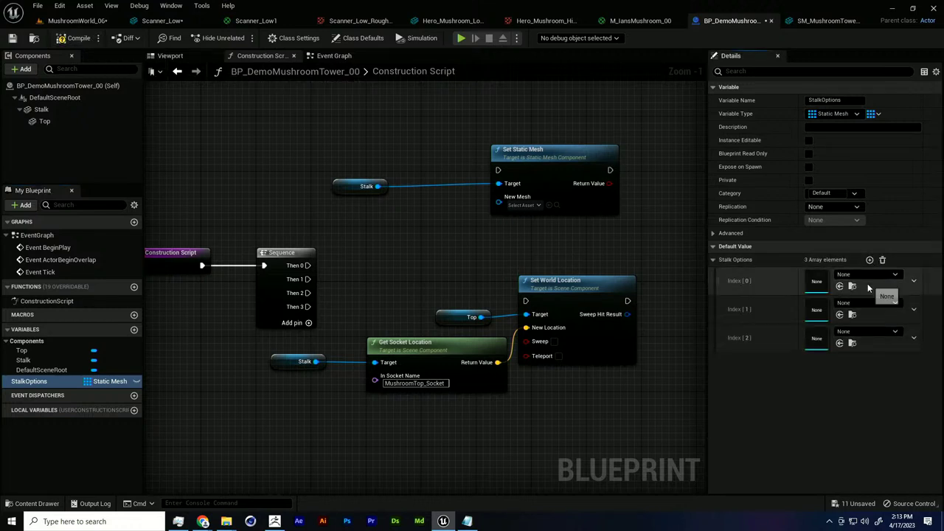
Assign the first stalk mesh from the StalksForBlueprint folder to Index 0 of the StalkOptions default array.
click(60, 20)
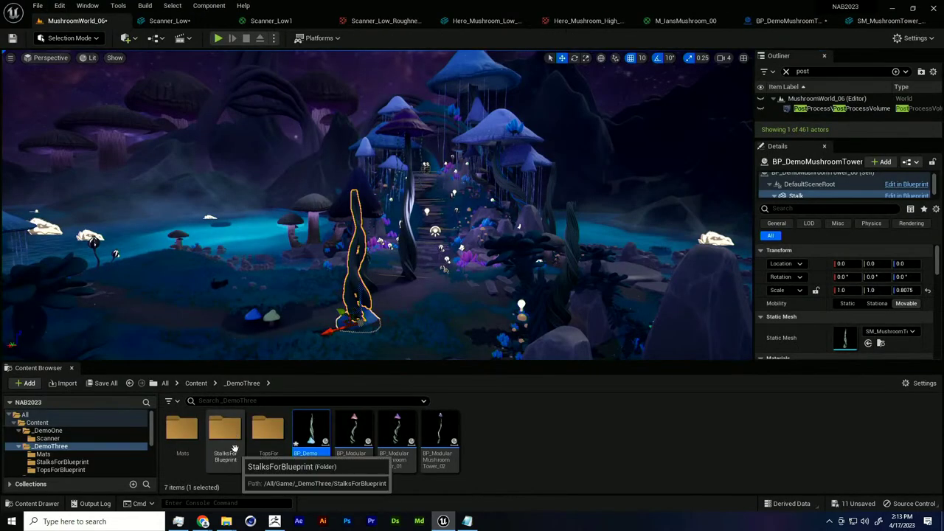
double_click(214, 429)
click(182, 435)
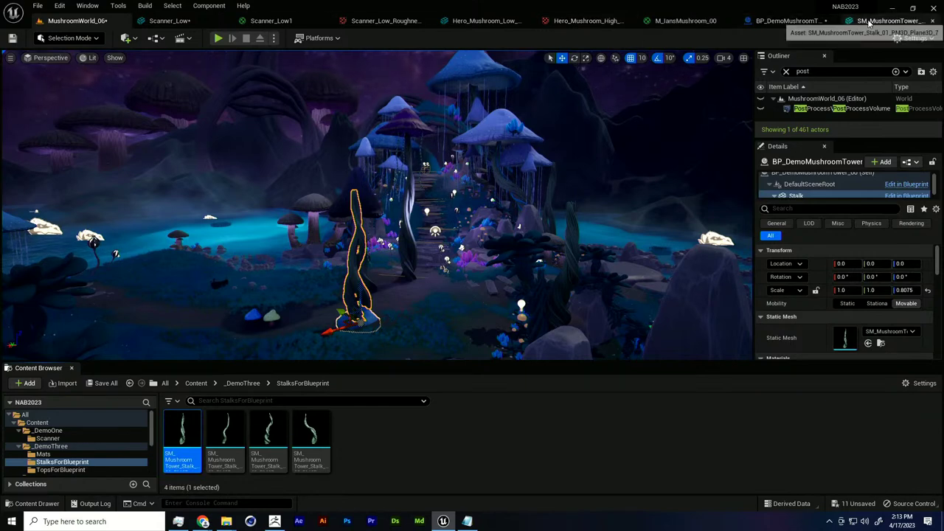
click(790, 20)
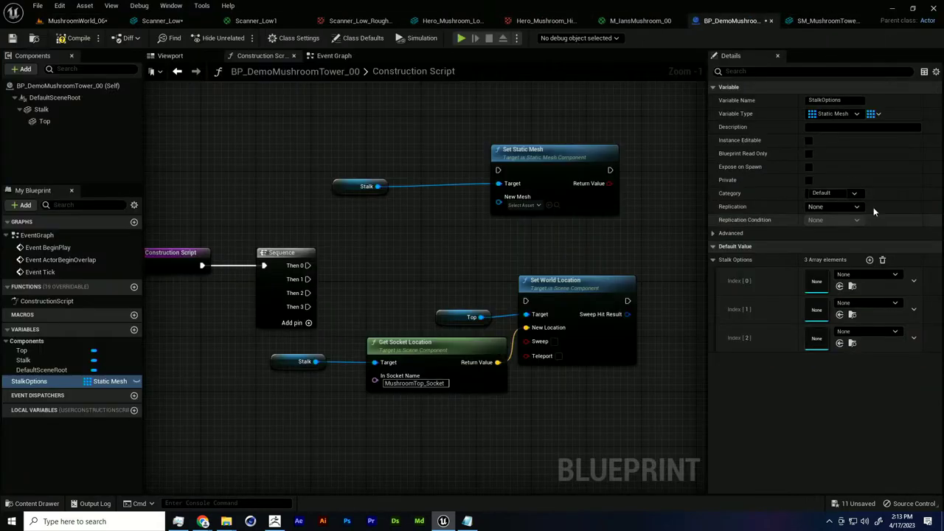
click(839, 285)
Select the second stalk mesh in StalksForBlueprint and close every open asset editor except the level and the tower Blueprint.
click(71, 21)
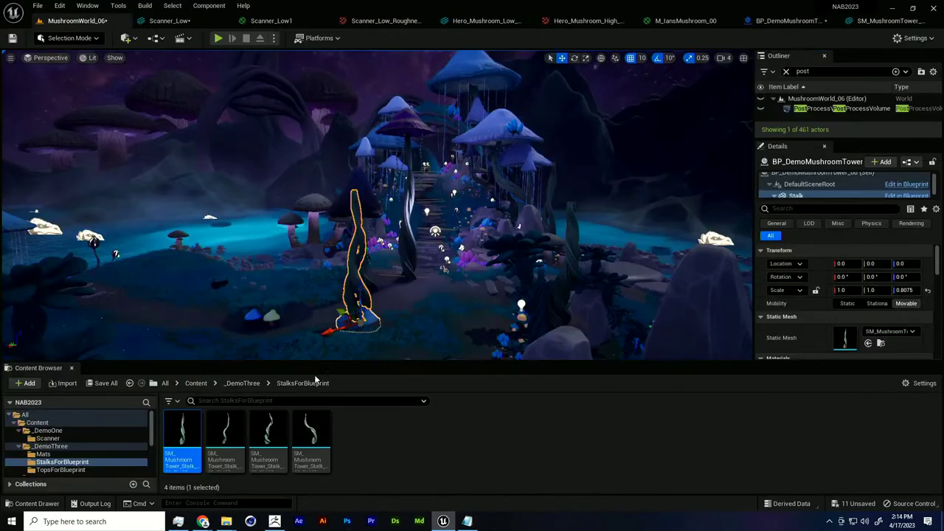
click(225, 440)
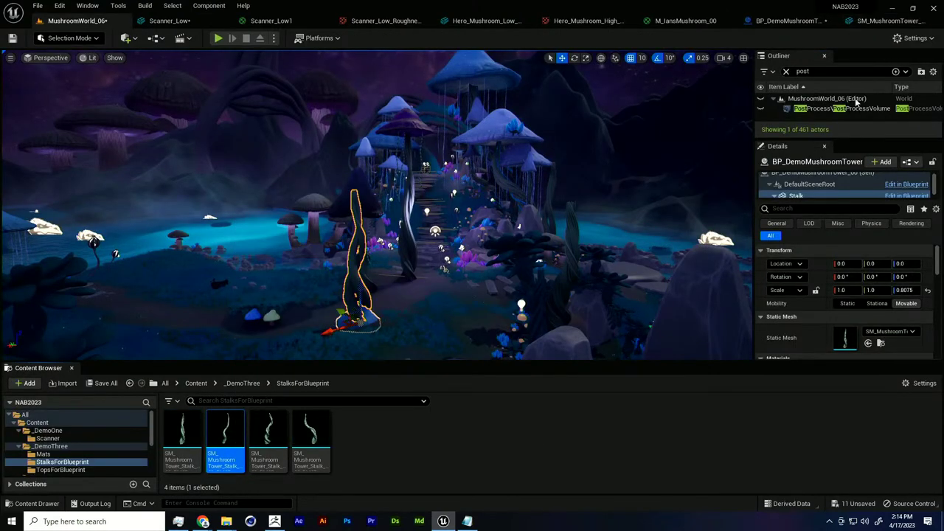
click(864, 21)
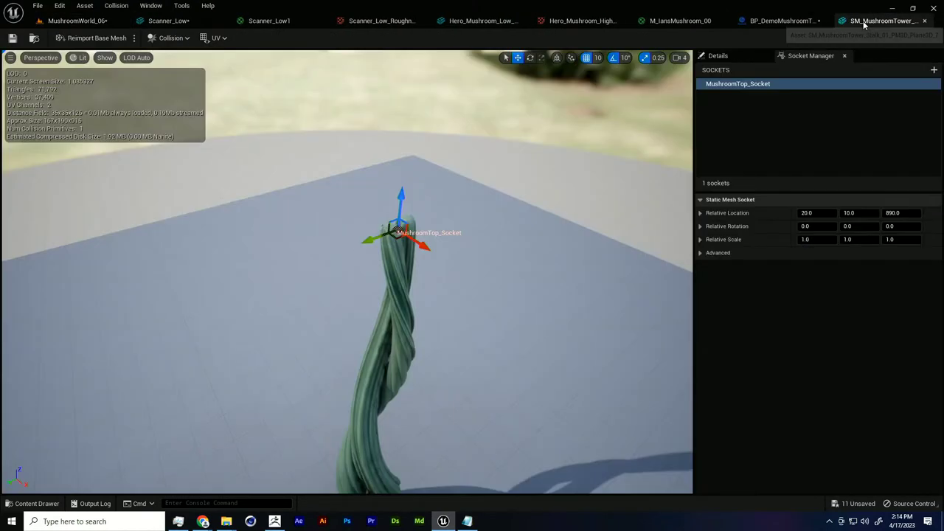
click(926, 20)
click(223, 21)
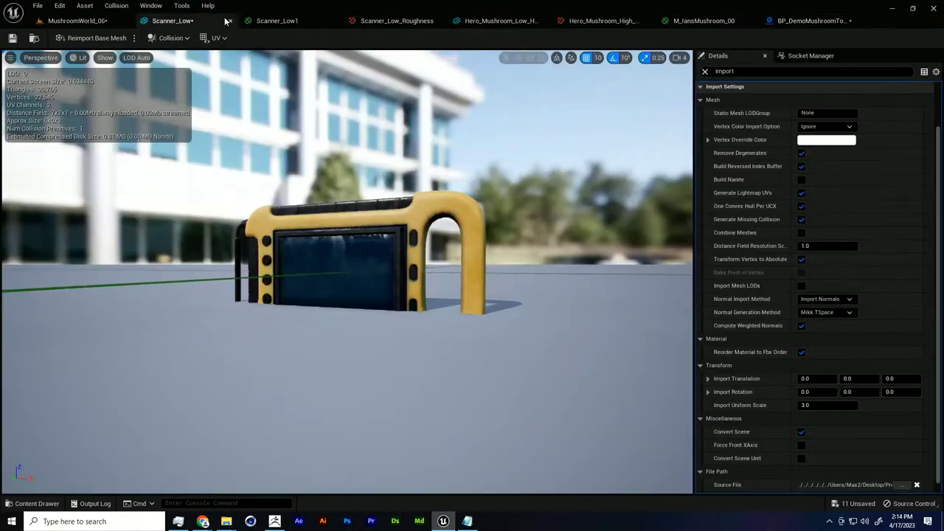
click(230, 21)
click(230, 21)
click(230, 21)
click(230, 20)
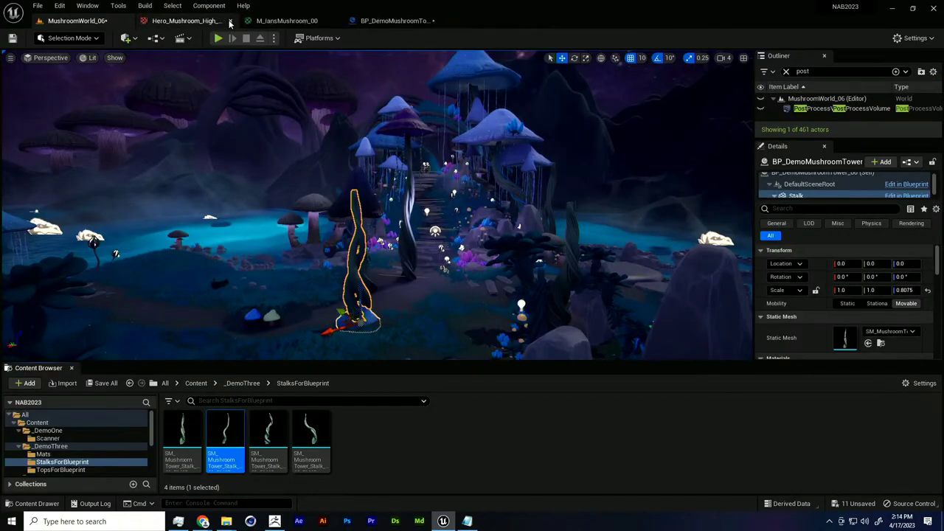
click(230, 20)
click(230, 21)
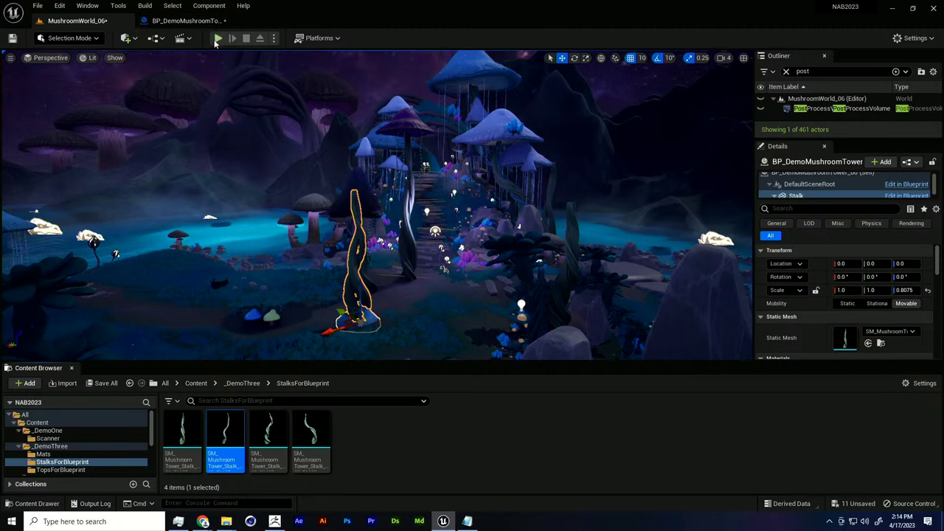
Assign the second stalk mesh to Index 1 and the third stalk mesh to Index 2 of StalkOptions.
click(163, 21)
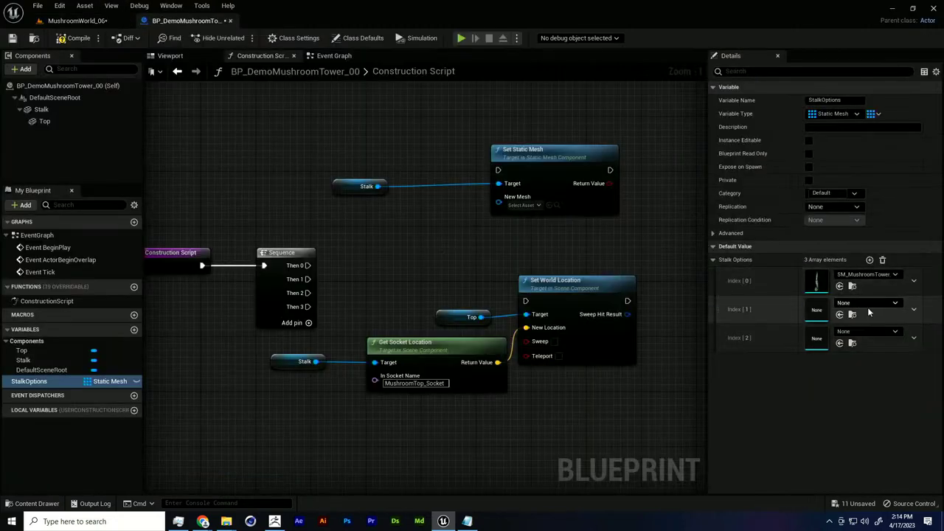
click(839, 314)
click(839, 343)
click(77, 21)
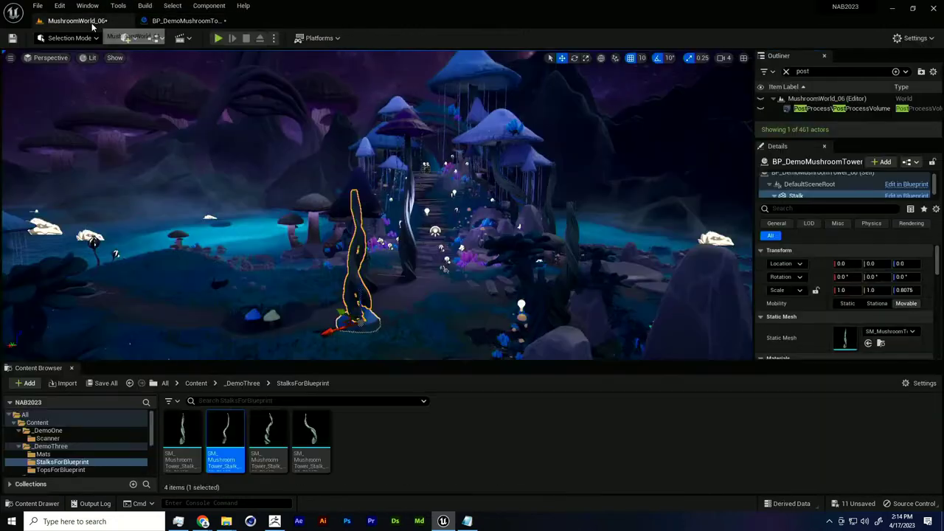
click(268, 441)
click(185, 21)
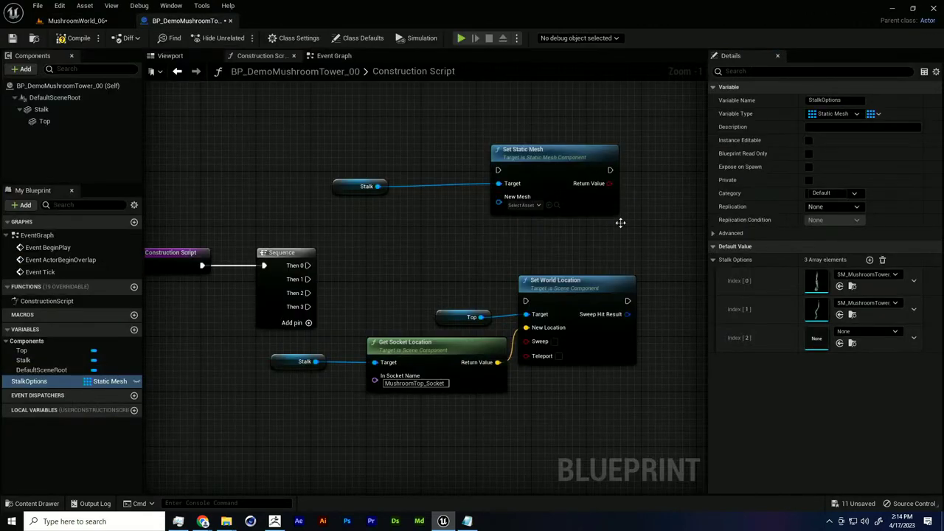
click(839, 343)
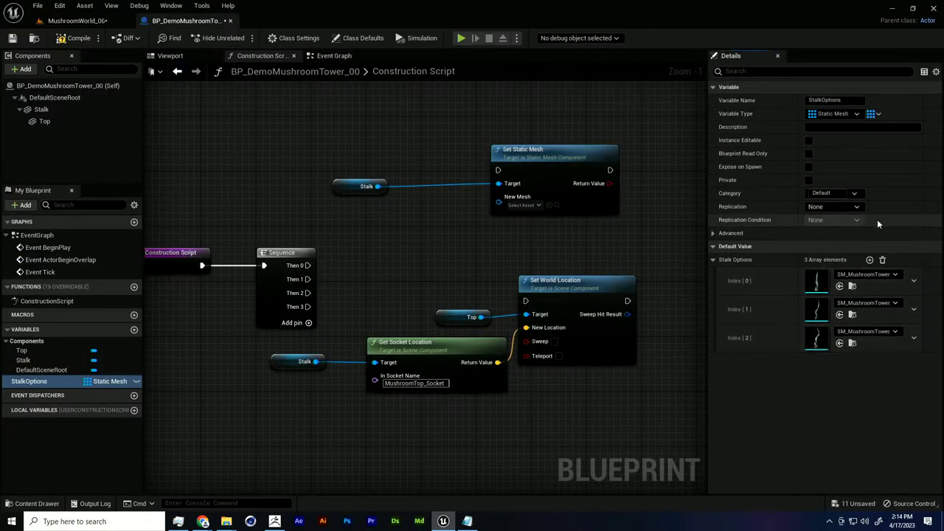
Add a fourth element to StalkOptions and assign the fourth stalk mesh to Index 3.
click(869, 260)
click(77, 21)
click(310, 441)
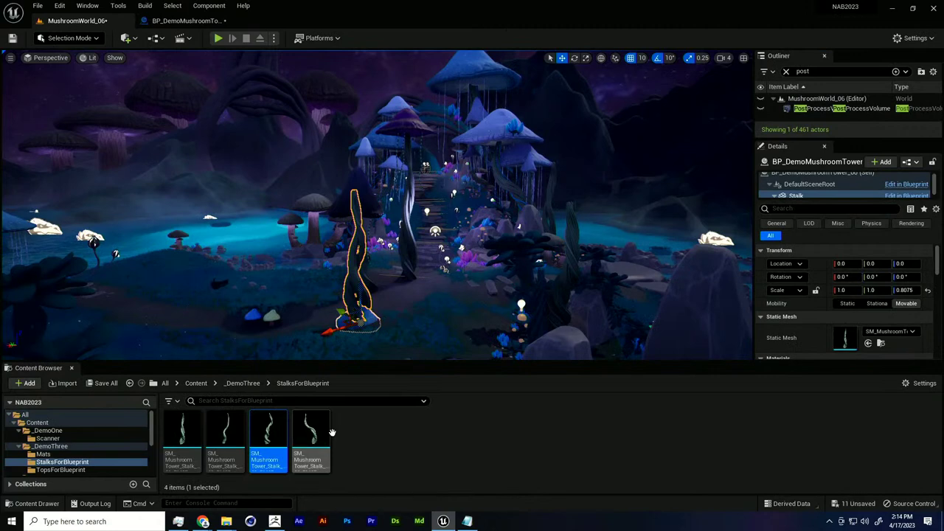
click(184, 21)
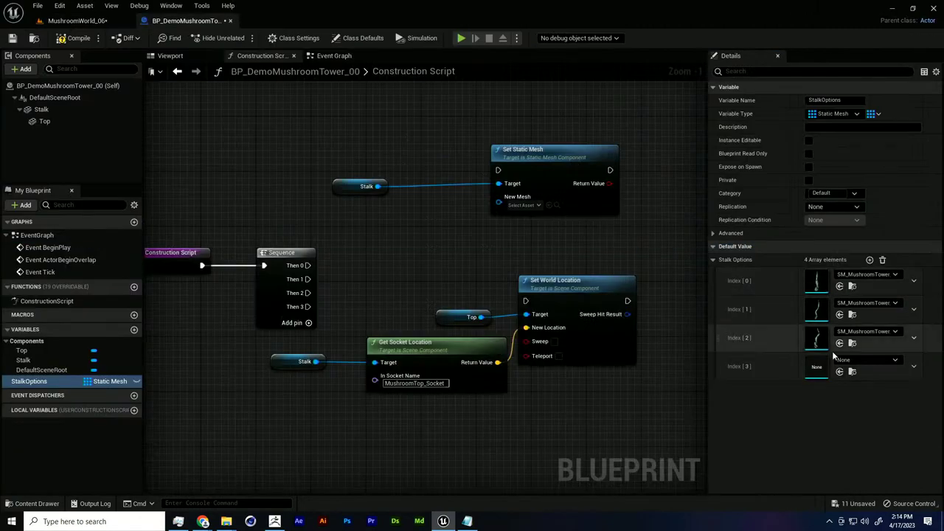
click(839, 371)
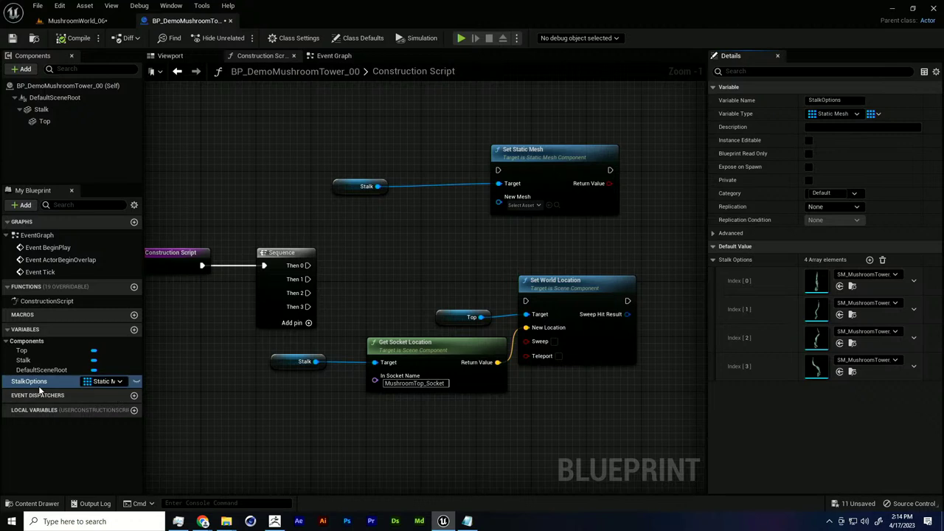
Add a Stalk Options getter with a Random Array Item node and connect the random item to New Mesh on Set Static Mesh.
drag(41, 392, 418, 238)
click(335, 242)
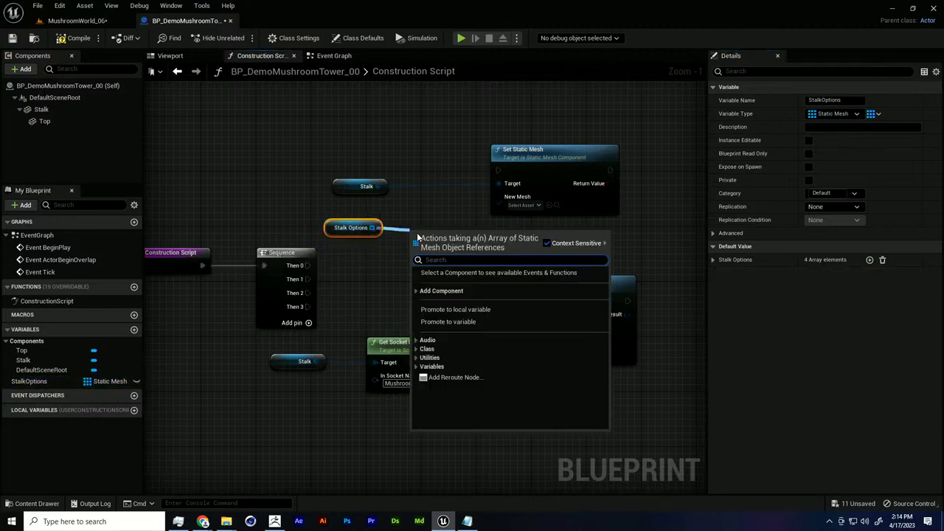
text(random)
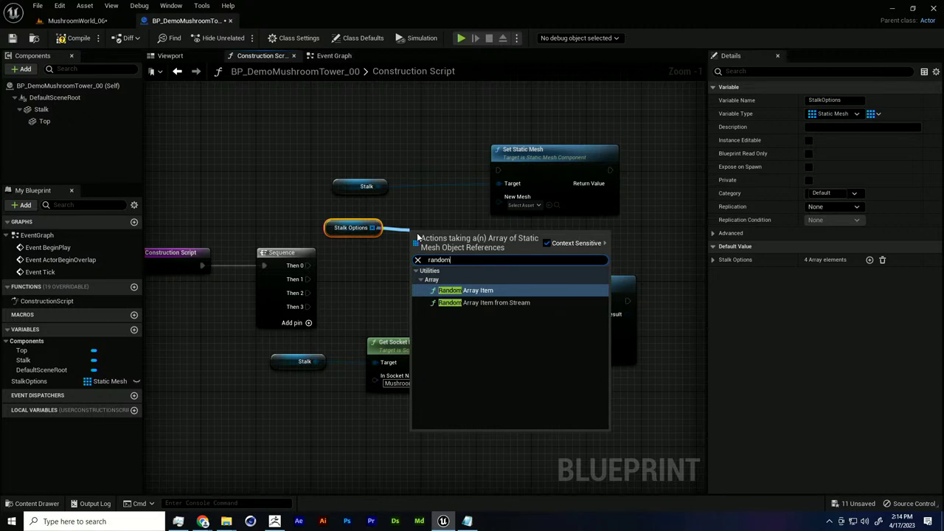
key(Return)
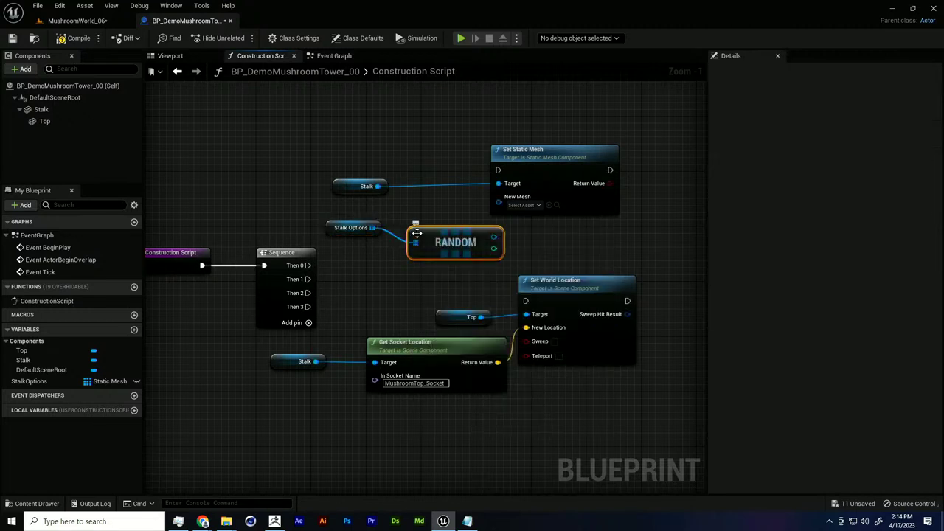
drag(494, 236, 500, 201)
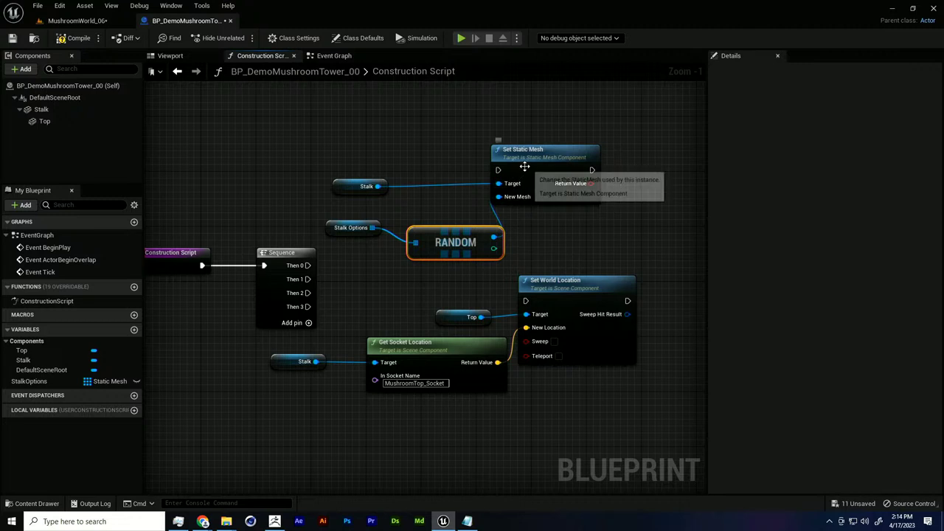
Space Set Static Mesh away from the Random node and straighten the connection between Stalk Options and Random.
drag(529, 169, 595, 168)
drag(426, 235, 435, 219)
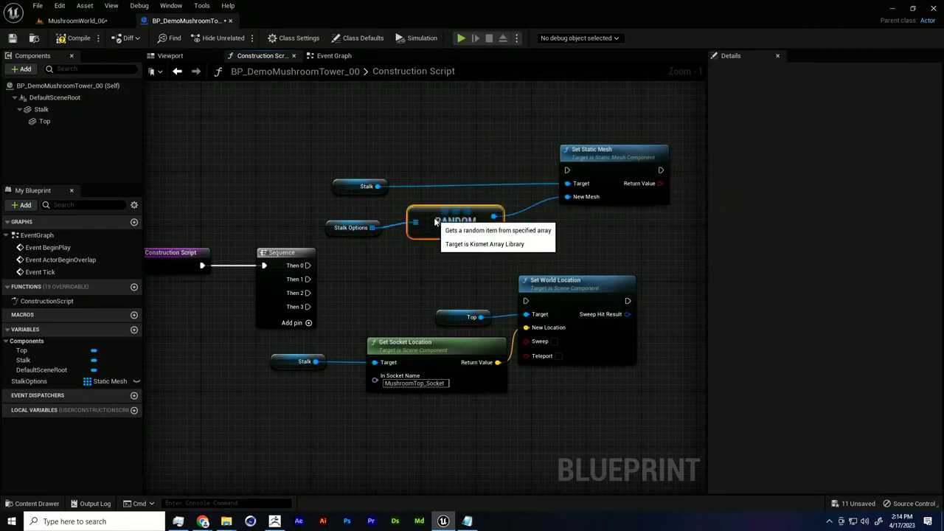
shift+click(342, 232)
key(q)
Wire Sequence Then 0 to Set Static Mesh through a reroute node above the getters, and Then 1 to Set World Location.
drag(301, 267, 568, 171)
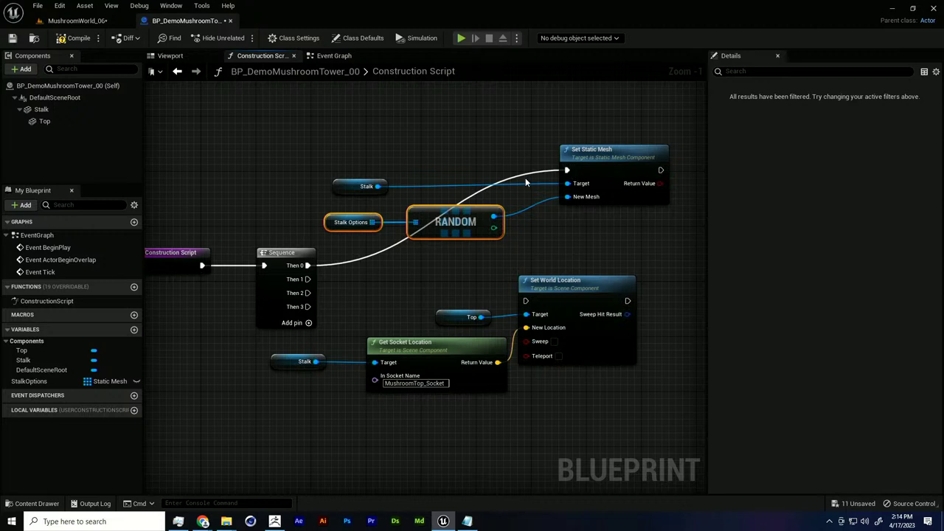
double_click(393, 249)
drag(393, 248, 343, 165)
key(q)
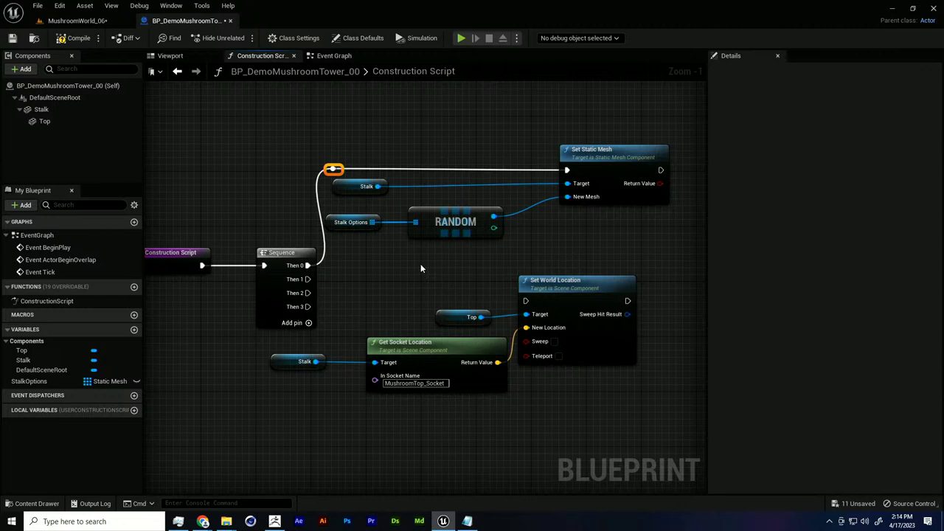
drag(433, 247, 354, 212)
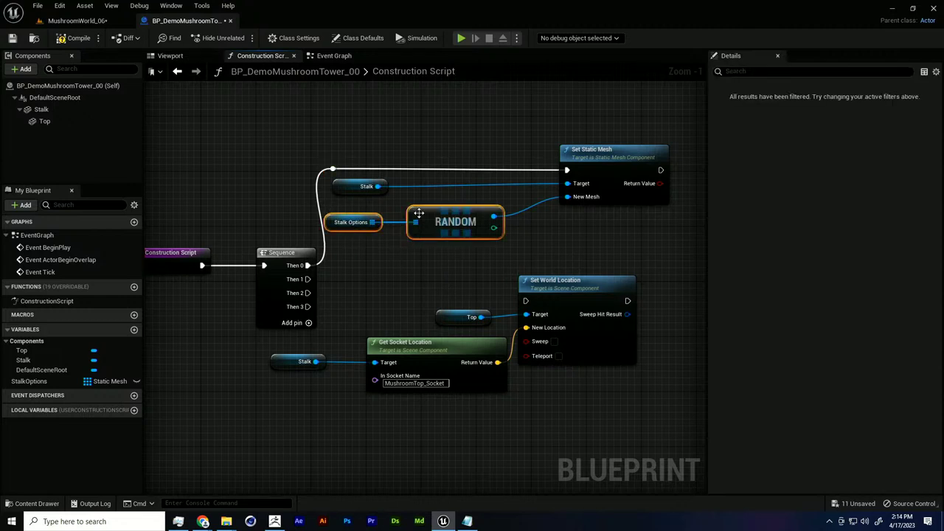
drag(491, 228, 527, 221)
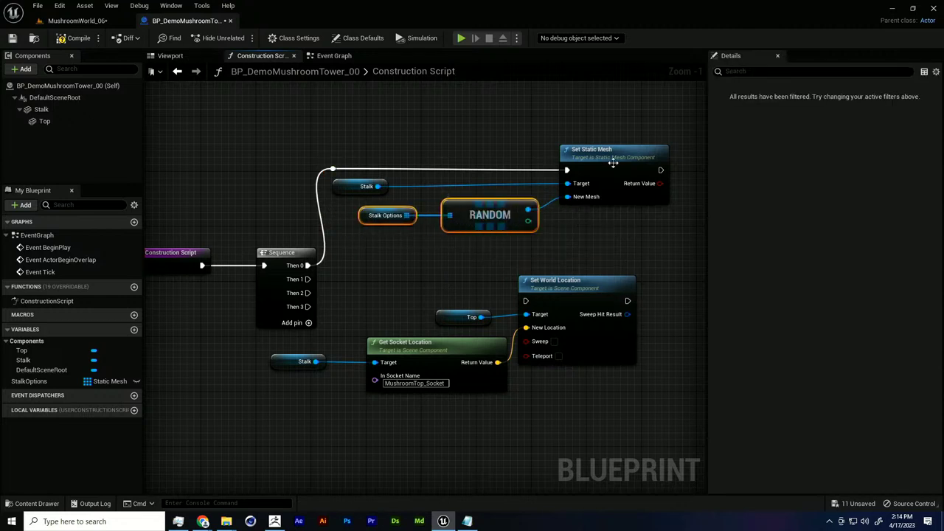
drag(308, 279, 526, 297)
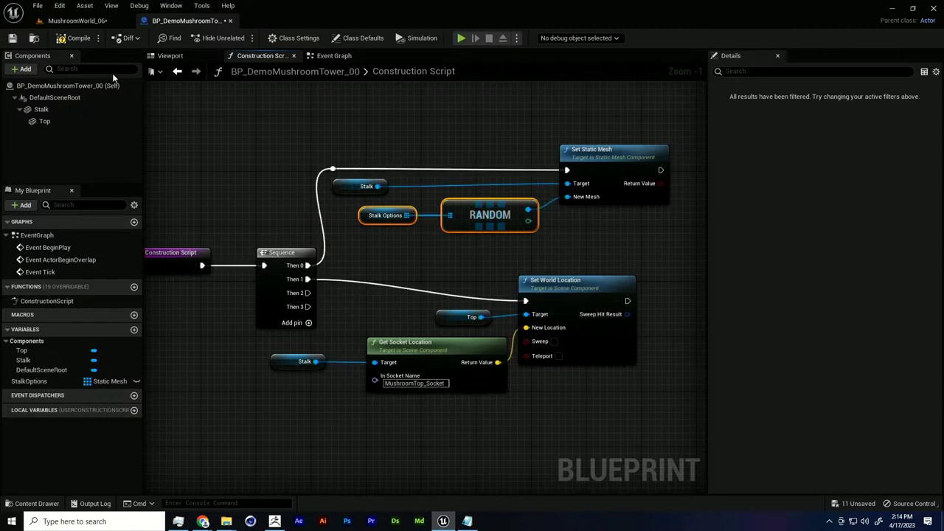
Move the tower's stalk slightly in the level to test the random stalk selection, and return to the Construction Script.
click(77, 20)
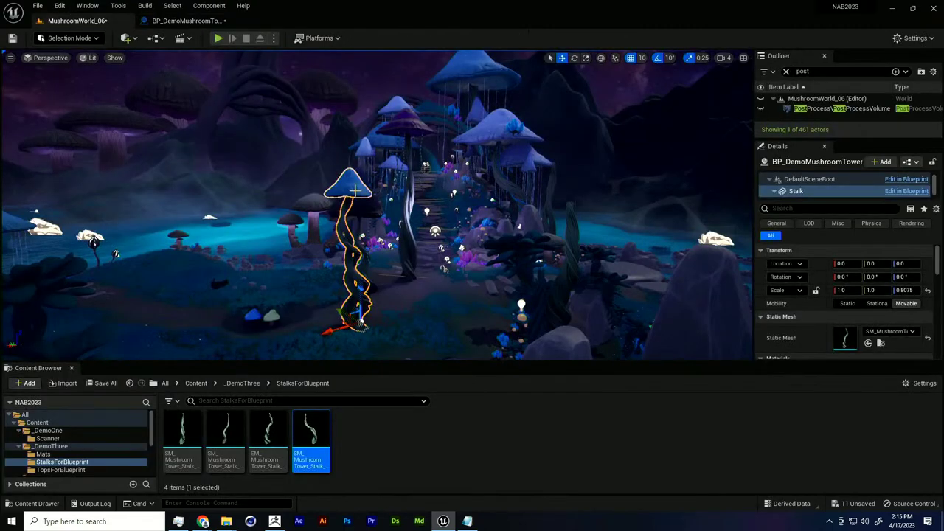
drag(340, 313, 347, 317)
click(184, 20)
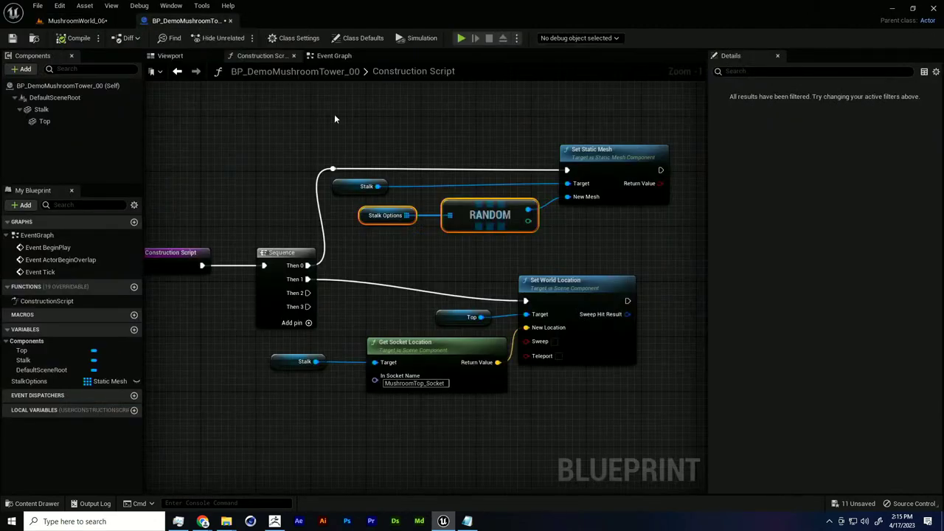
Review the Random and Set Static Mesh nodes, the StalkOptions default meshes and the Stalk component's settings.
click(470, 229)
click(619, 174)
right_drag(655, 233, 622, 225)
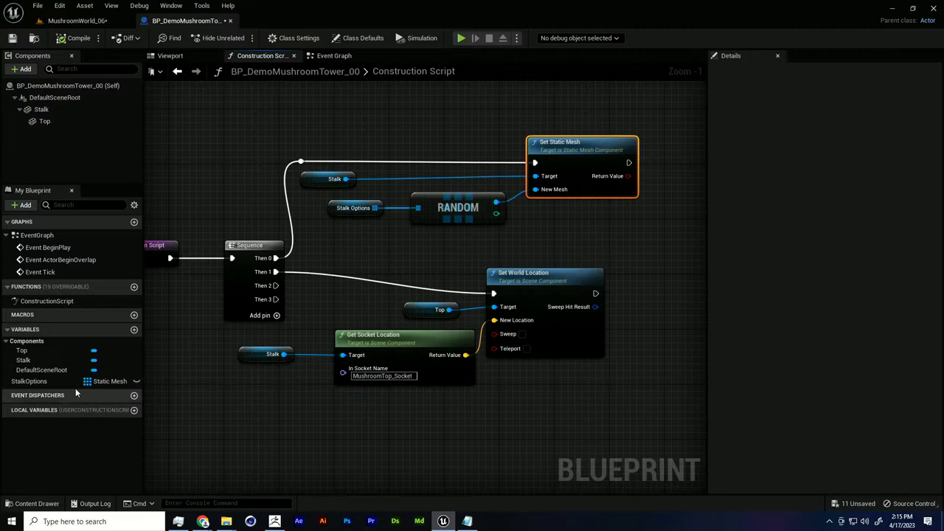
click(74, 381)
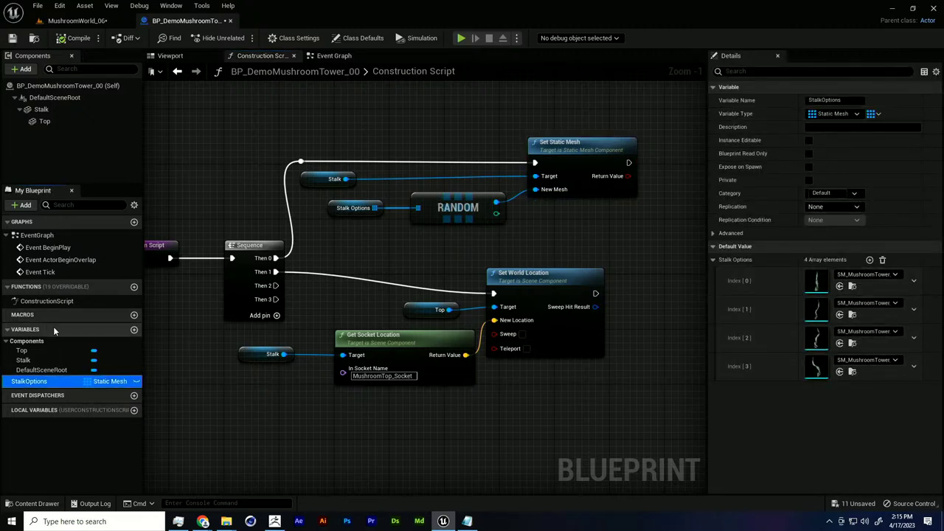
click(45, 109)
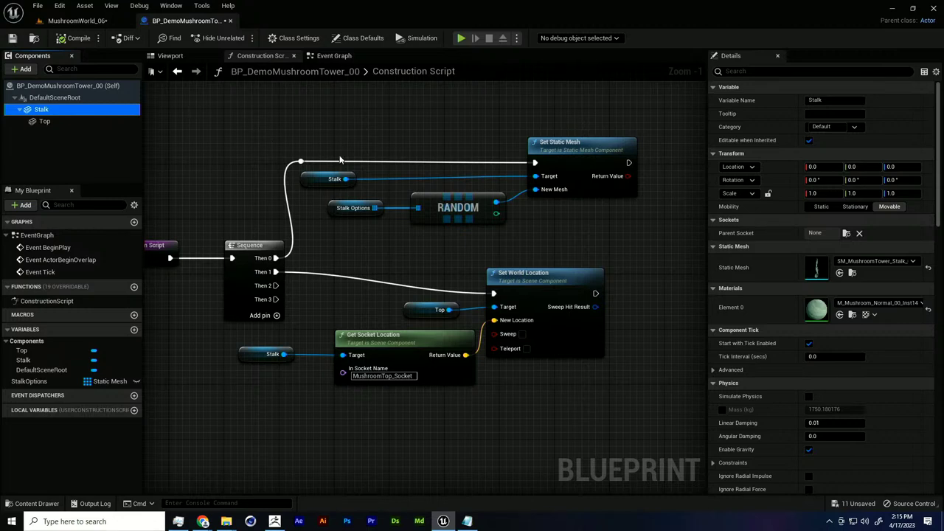
Save the tower Blueprint, check the tower in the level and return to the full Construction Script graph.
click(12, 39)
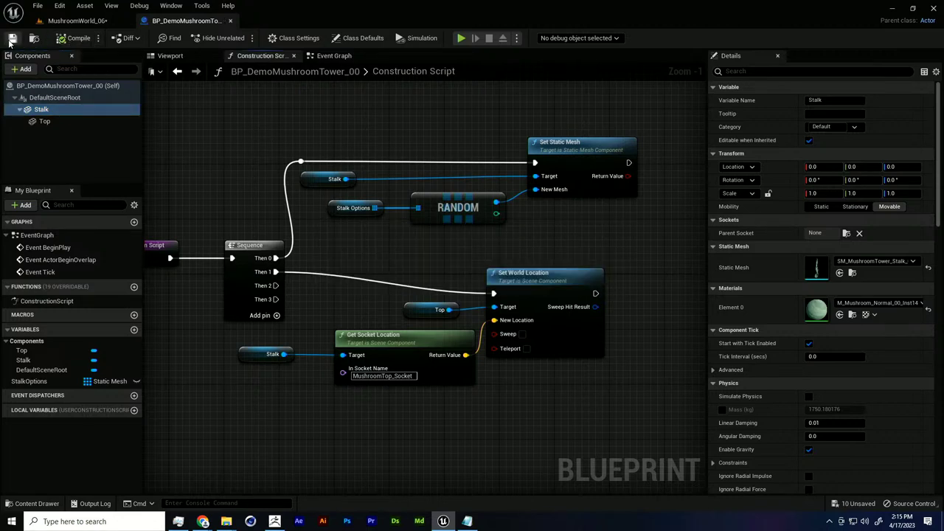
click(73, 21)
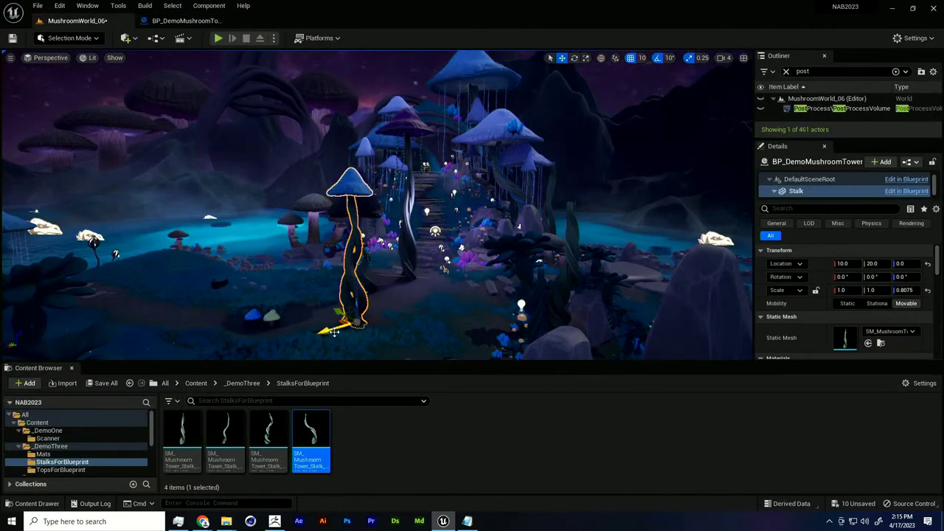
click(184, 20)
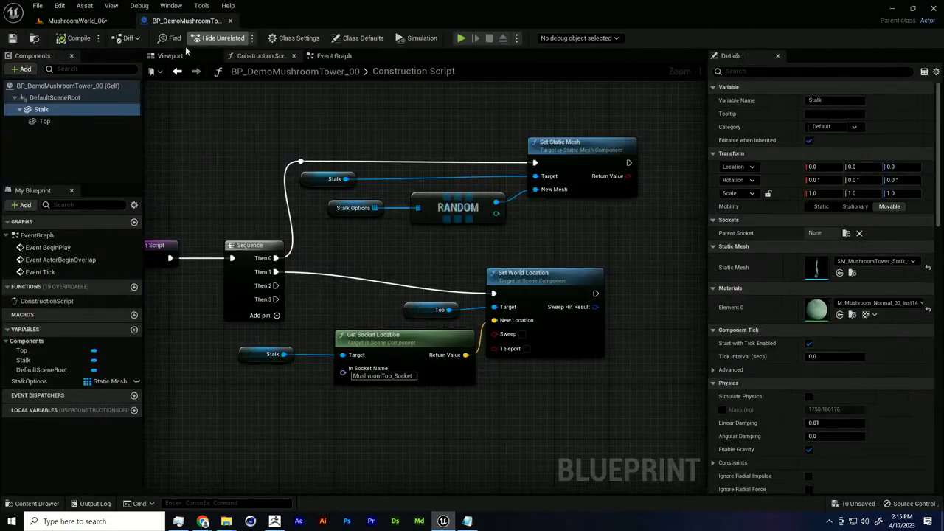
right_drag(330, 200, 406, 261)
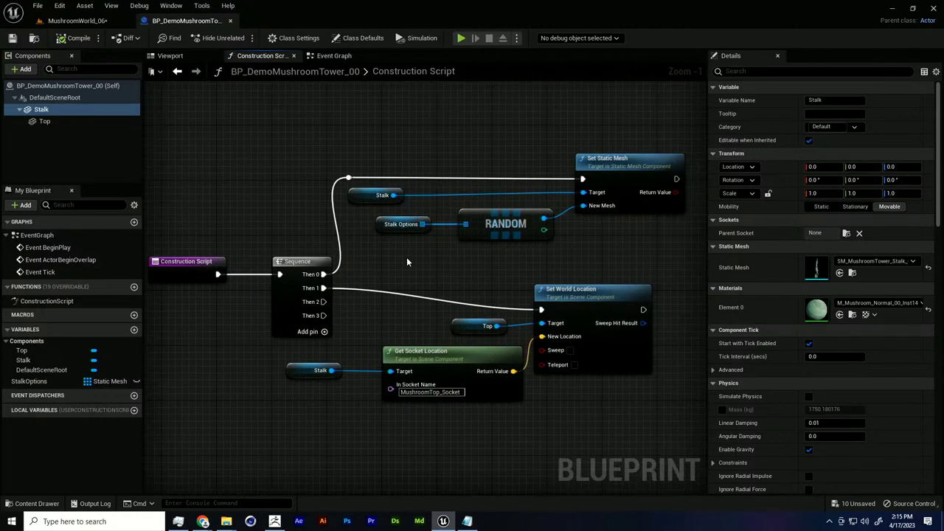
Review the StalkOptions array's default meshes and its Random and Stalk nodes in the Construction Script.
click(29, 380)
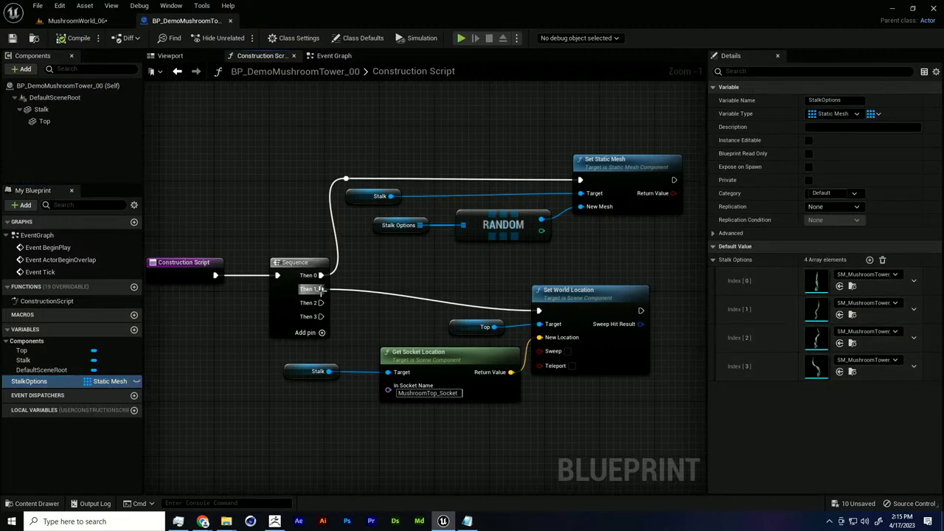
right_drag(466, 265, 455, 264)
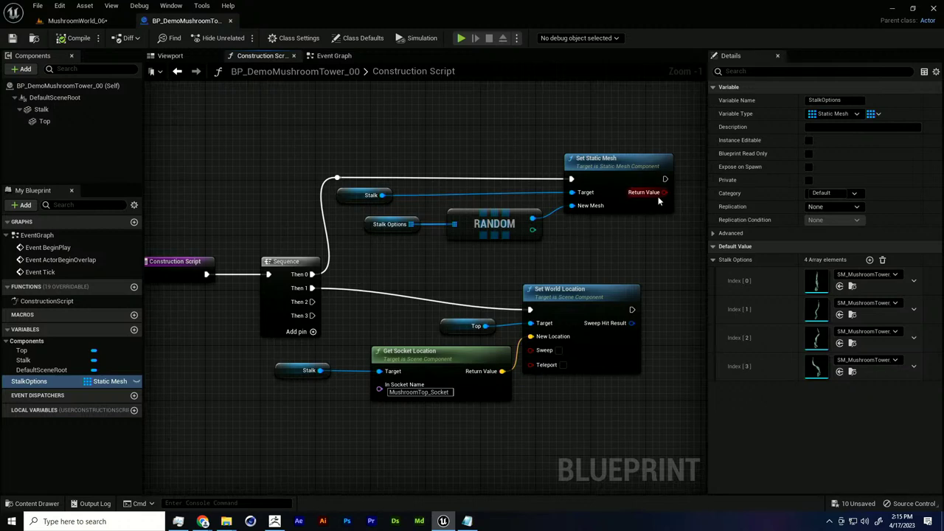
click(519, 232)
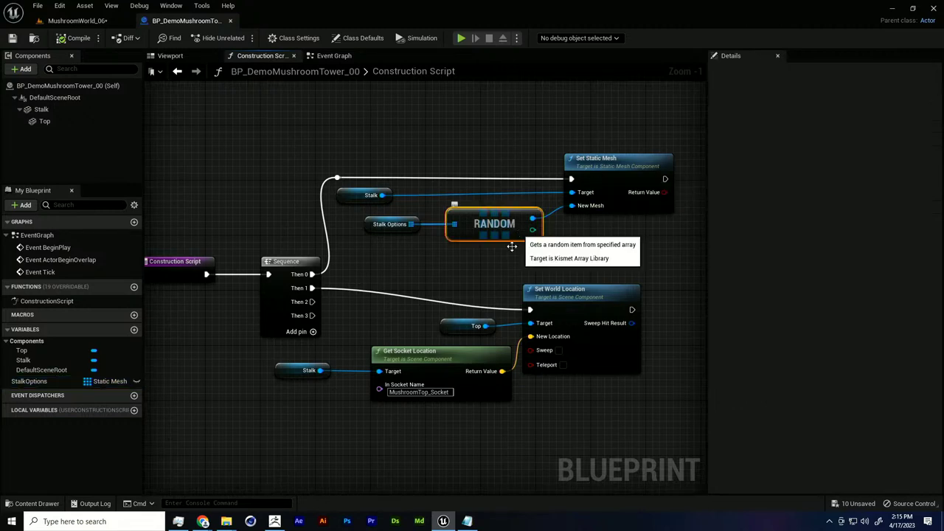
right_drag(513, 245, 494, 256)
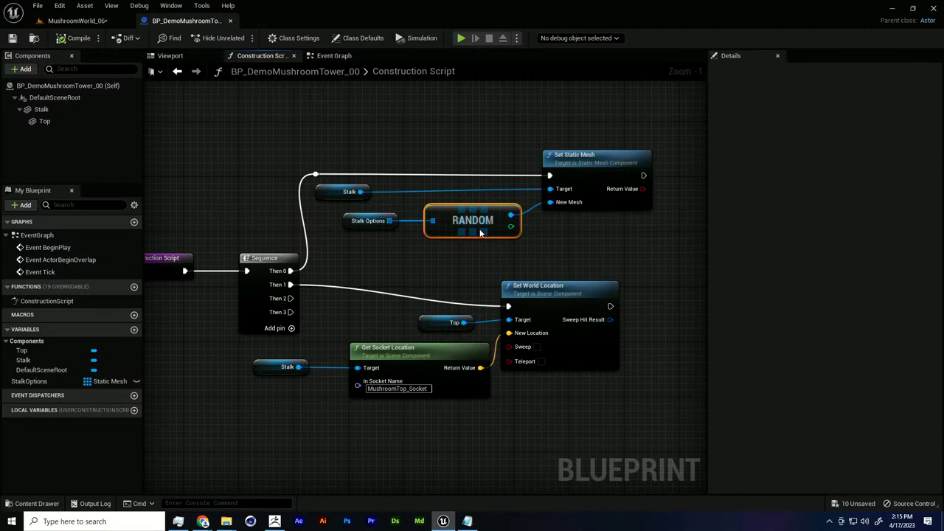
click(340, 191)
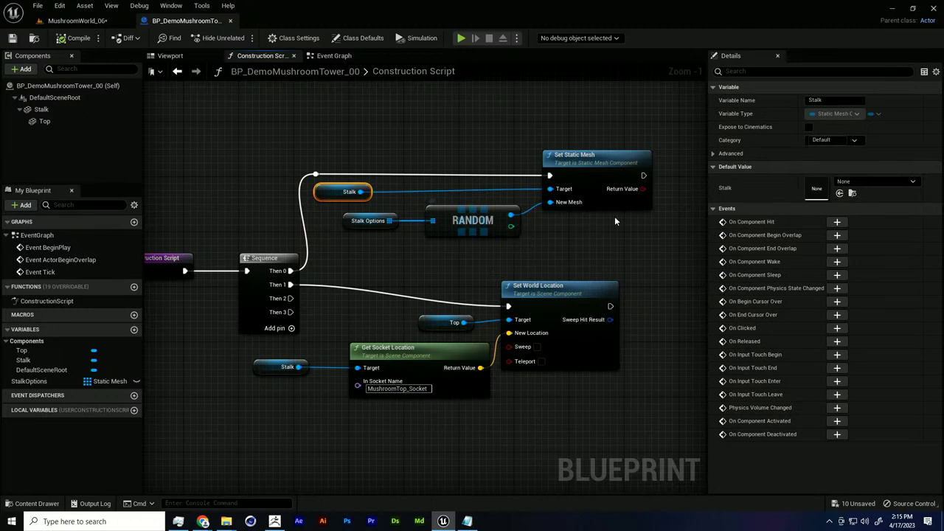
Delete the Random node and the Stalk Options getter from the Construction Script graph.
click(453, 230)
key(Delete)
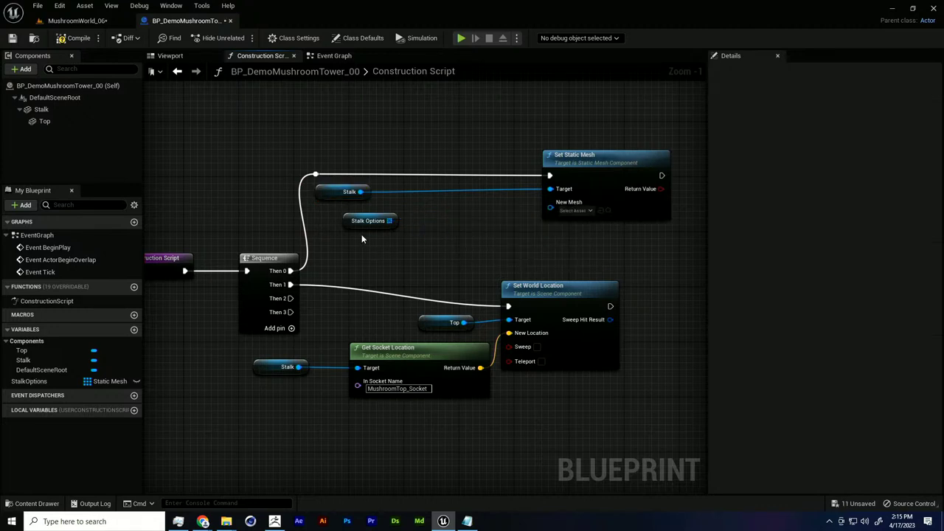
click(368, 224)
key(Delete)
Place a StalkOptions getter below the upper Stalk getter and add a Random array node fed by it.
drag(53, 380, 339, 303)
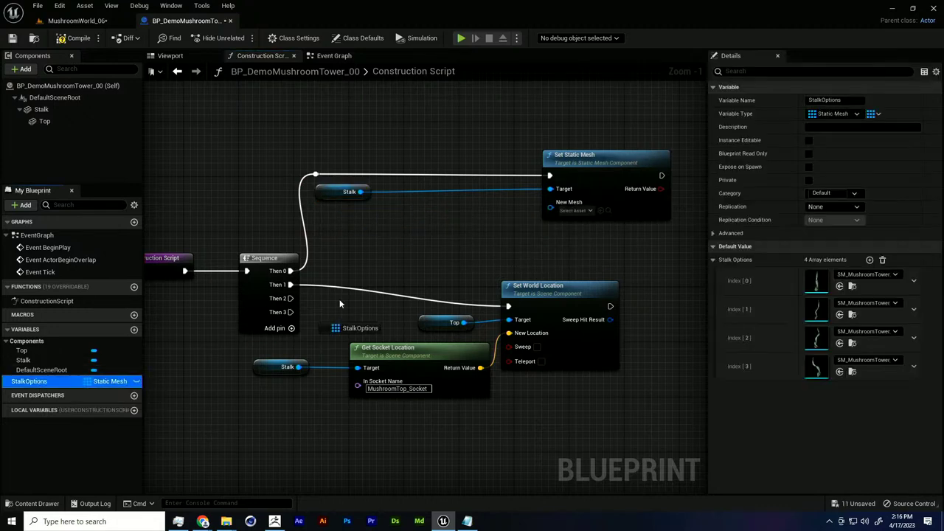
drag(308, 240, 338, 207)
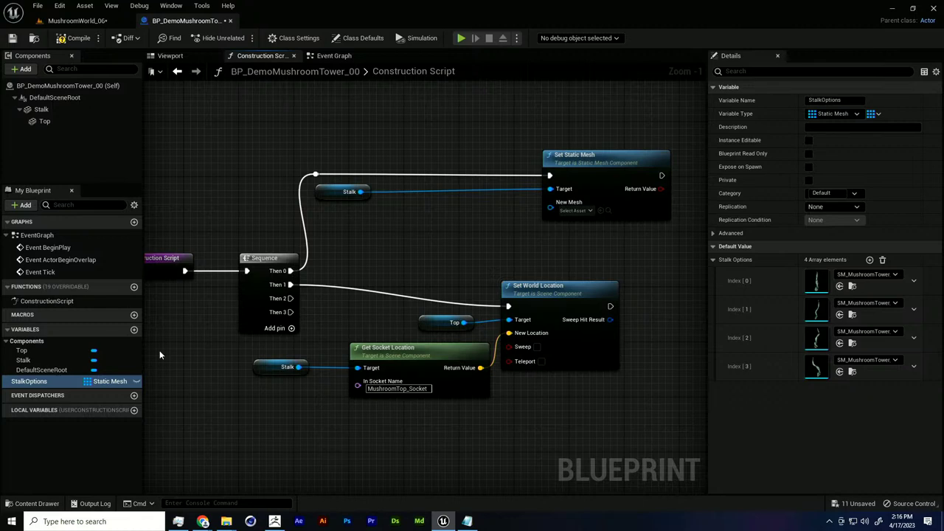
drag(51, 381, 327, 276)
drag(320, 259, 334, 218)
drag(87, 380, 418, 209)
click(349, 236)
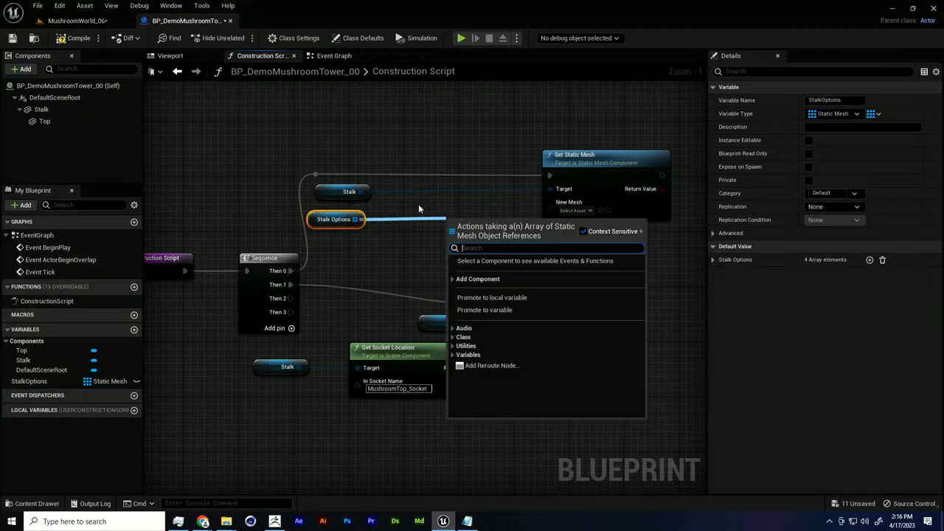
text(rando)
key(Return)
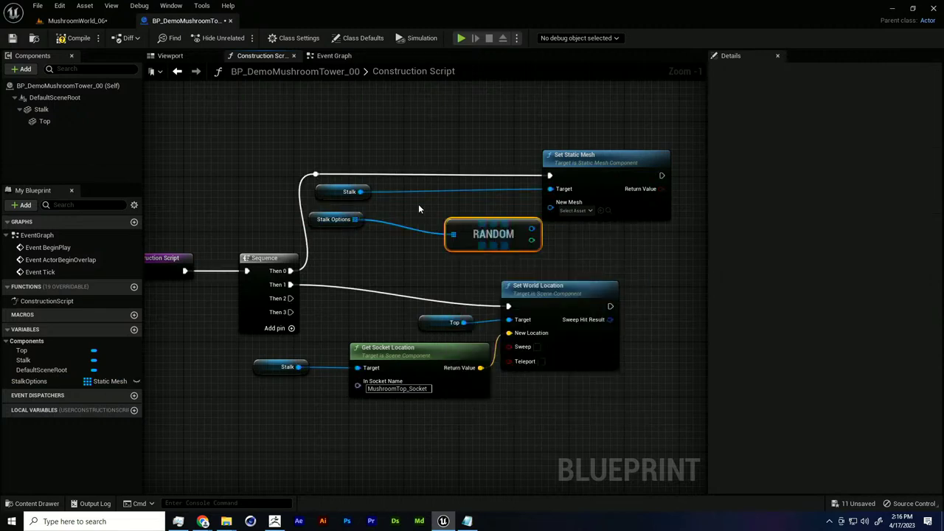
Connect the Random output to New Mesh on Set Static Mesh, line the node up with its getter and compile.
drag(531, 230, 550, 206)
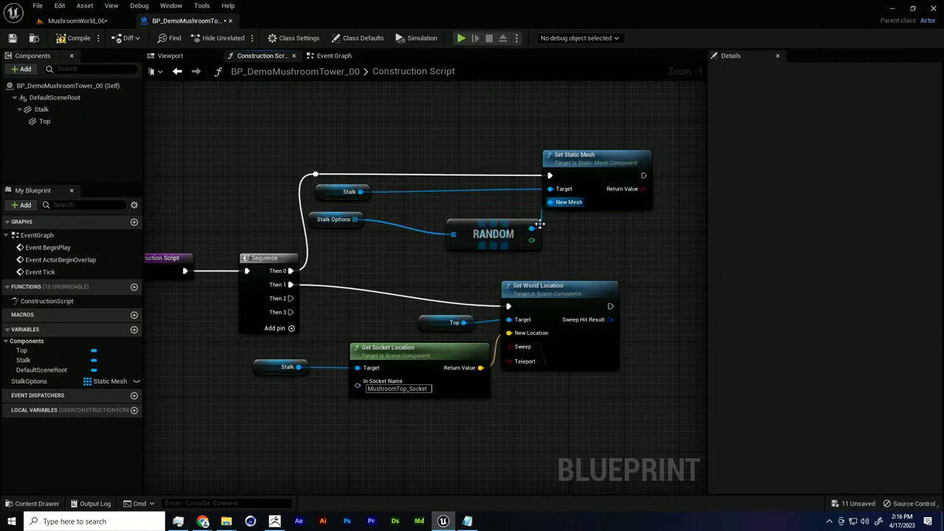
drag(492, 234, 465, 221)
click(70, 39)
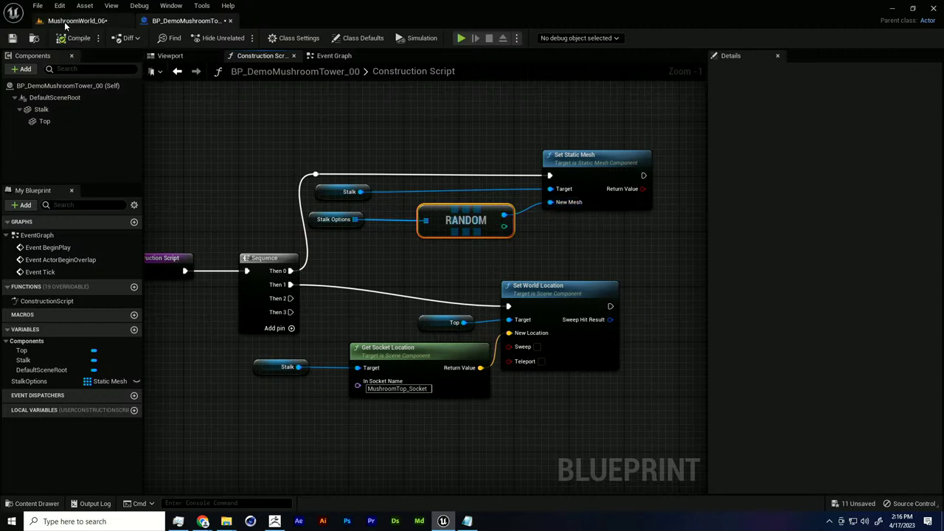
Move the tower's Stalk component to X 120 in the level, recompile the tower Blueprint and return to the level.
click(71, 22)
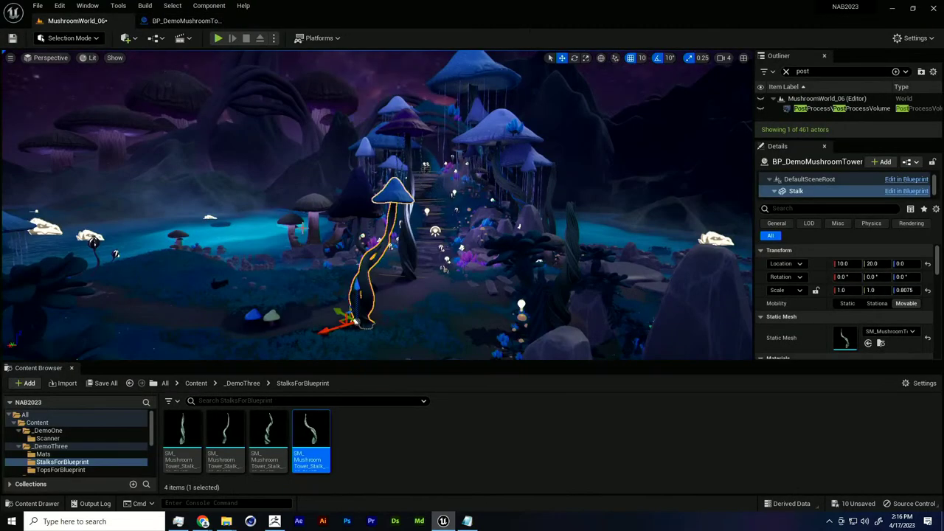
drag(324, 333, 308, 328)
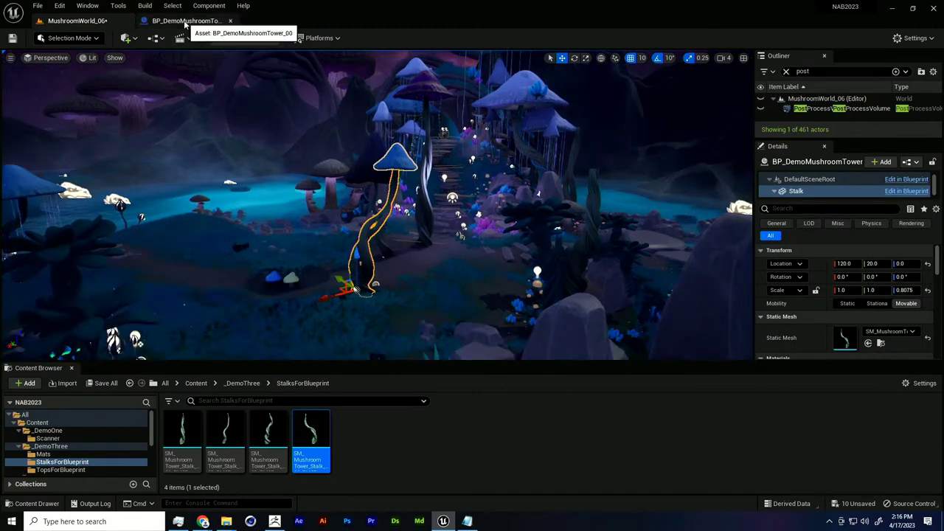
click(186, 21)
click(78, 38)
click(78, 21)
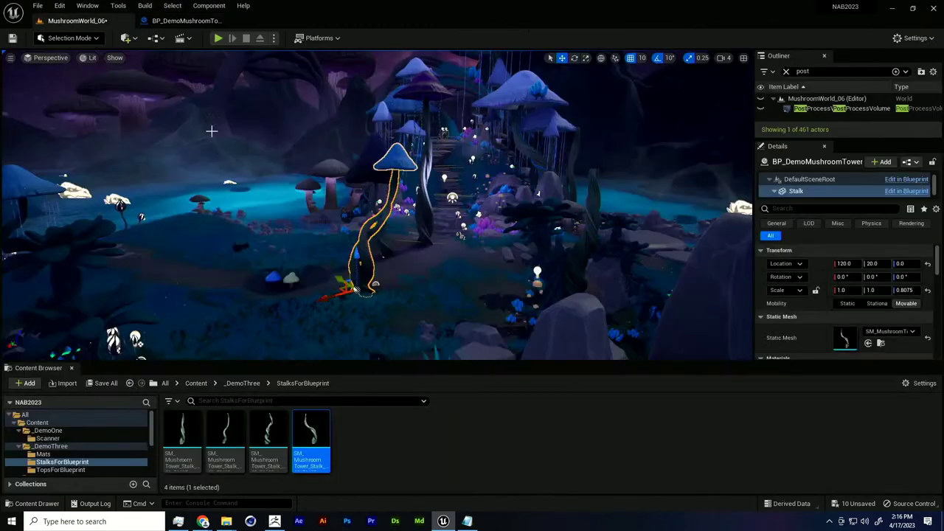
Select the whole mushroom tower and move it repeatedly along X, ending at -2980, to test the random stalk selection.
click(324, 309)
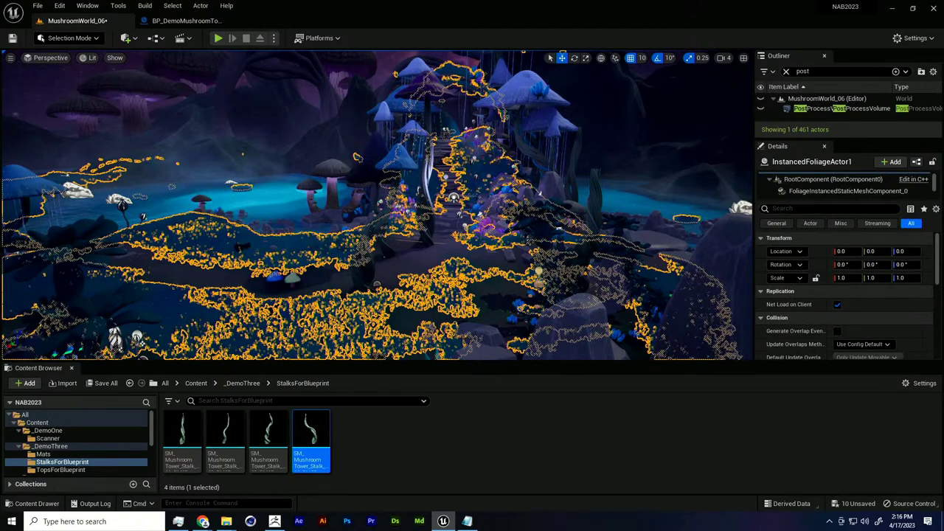
click(363, 258)
drag(331, 298, 368, 270)
alt+drag(417, 236, 386, 247)
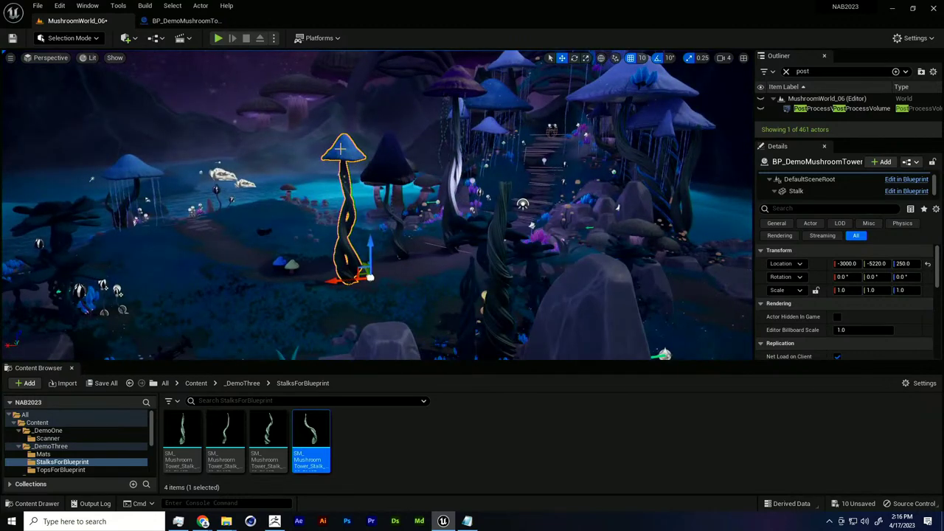
mouse_move(334, 280)
mouse_down()
mouse_move(317, 279)
mouse_move(331, 279)
mouse_up()
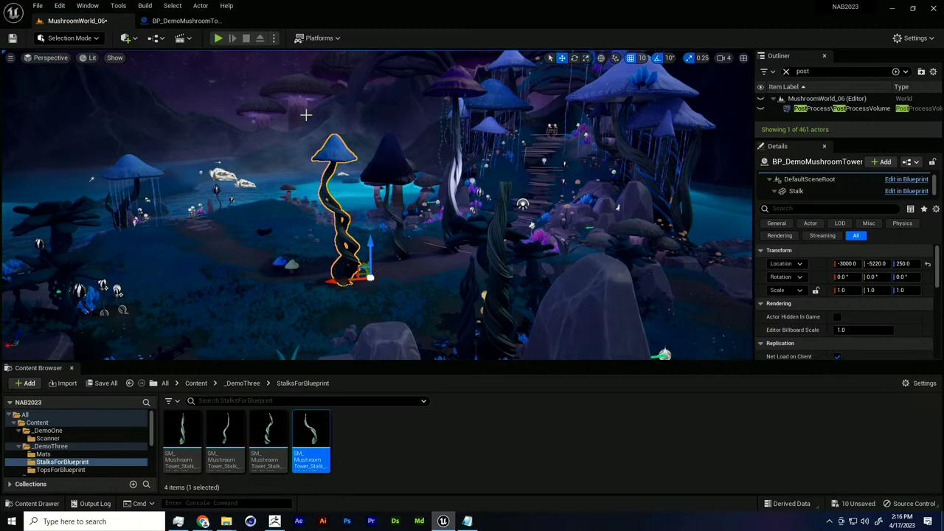
drag(347, 281, 344, 280)
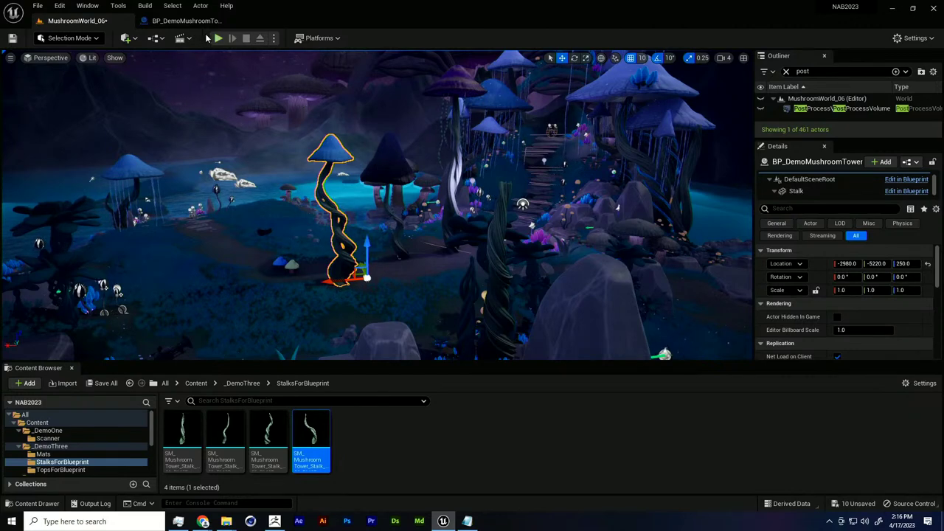
Return to the tower's Construction Script and move the Construction Script and Sequence nodes farther from the other nodes.
click(194, 25)
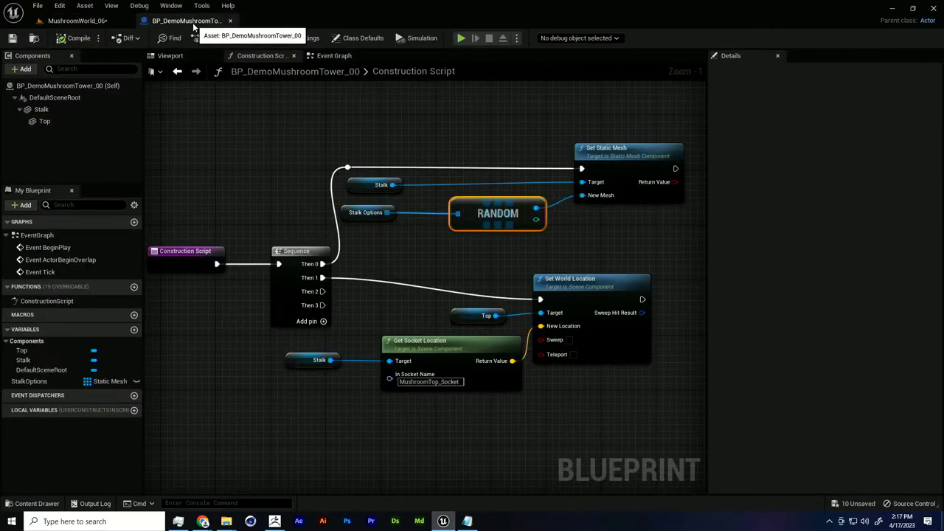
scroll(398, 217, down, 2)
click(278, 201)
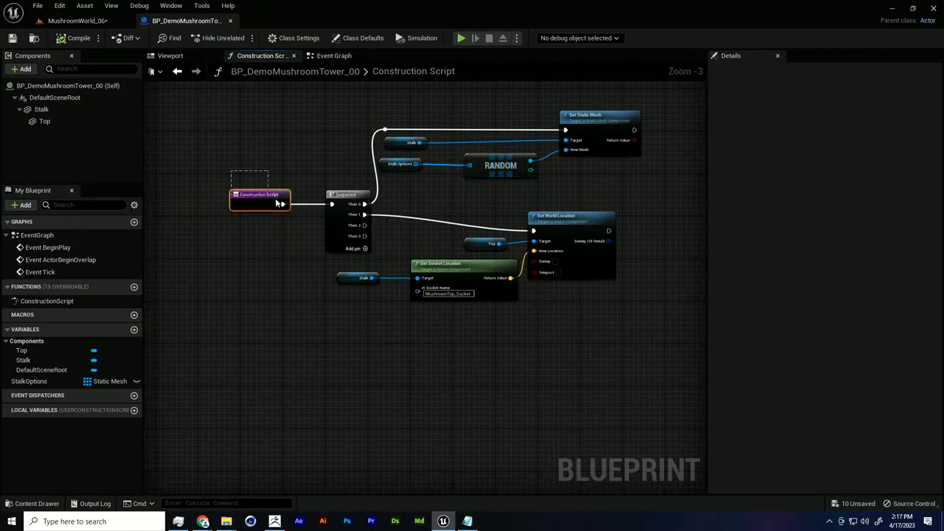
drag(277, 203, 250, 228)
click(307, 252)
right_drag(307, 252, 362, 252)
Disconnect Set World Location from Sequence Then 1 and move it lower with its Top, Stalk and Get Socket Location nodes.
drag(635, 220, 656, 209)
drag(659, 304, 495, 253)
click(468, 236)
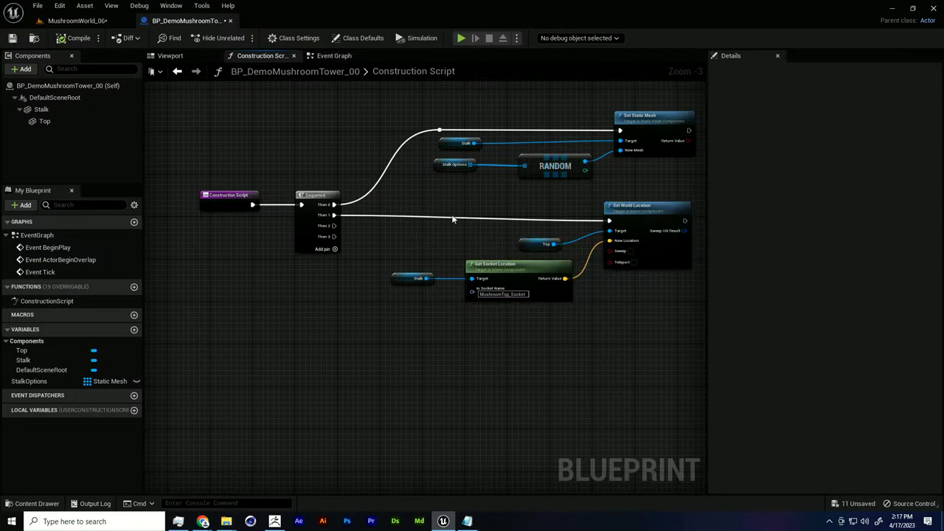
right_click(463, 217)
click(487, 224)
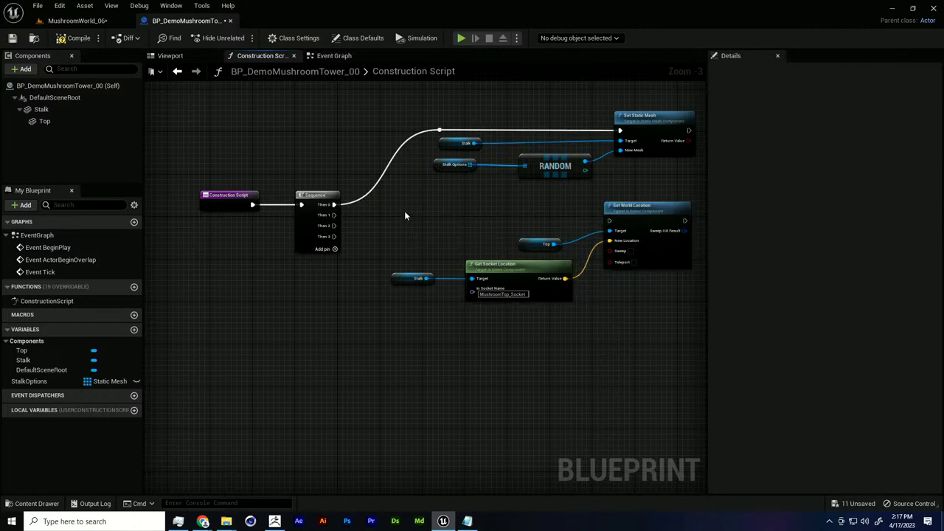
drag(404, 215, 650, 299)
drag(649, 235, 654, 341)
click(601, 273)
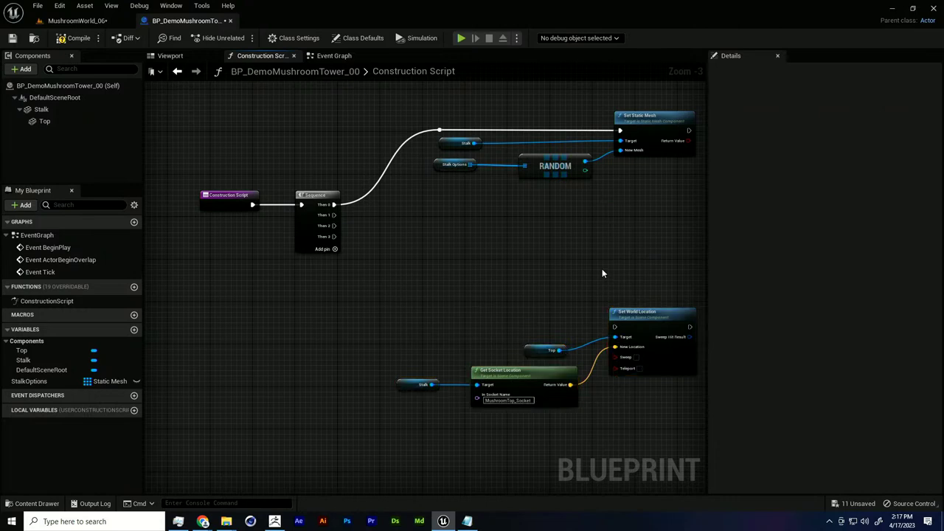
scroll(590, 277, up, 1)
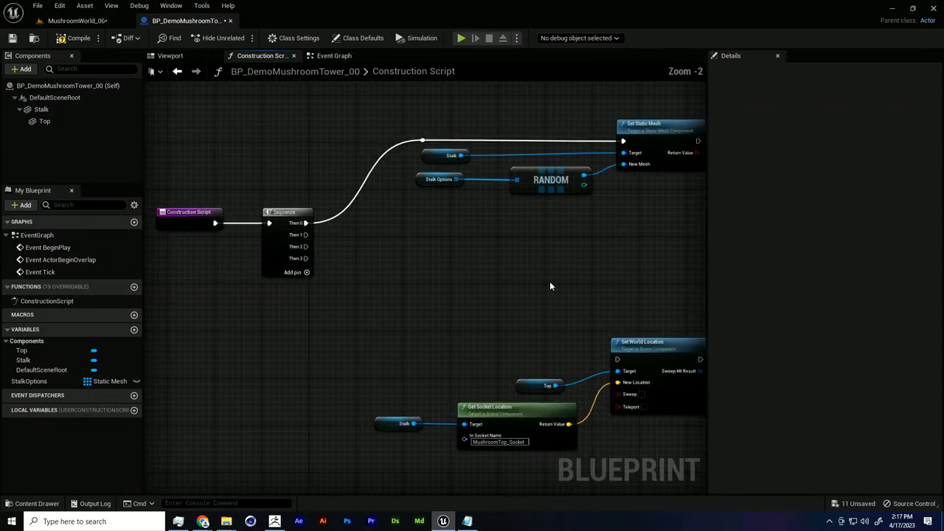
Add a variable named TowerHeight, make it a single Float and compile the Blueprint.
click(134, 329)
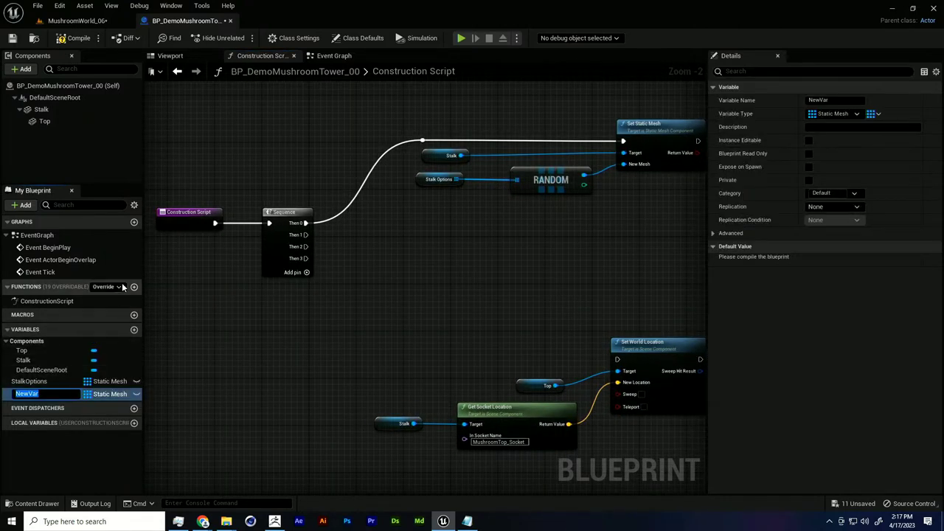
text(TowerHeight)
key(Return)
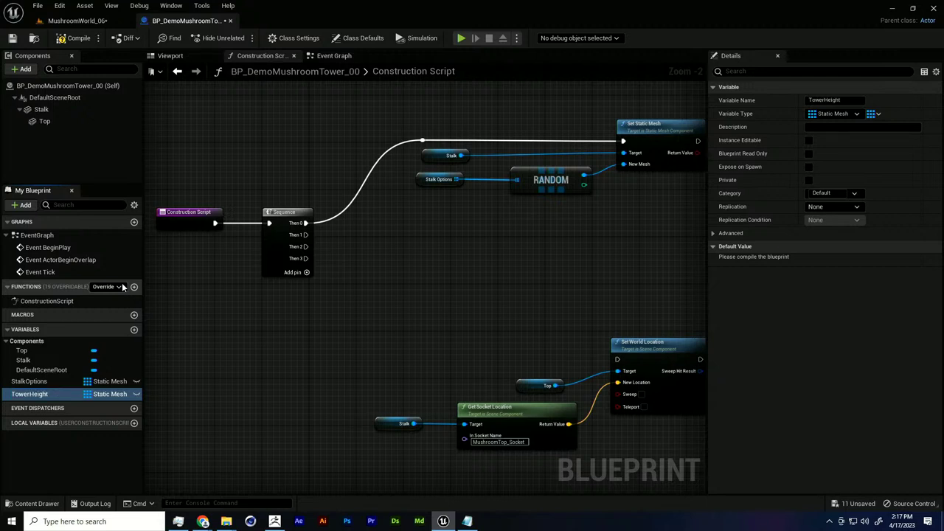
click(111, 394)
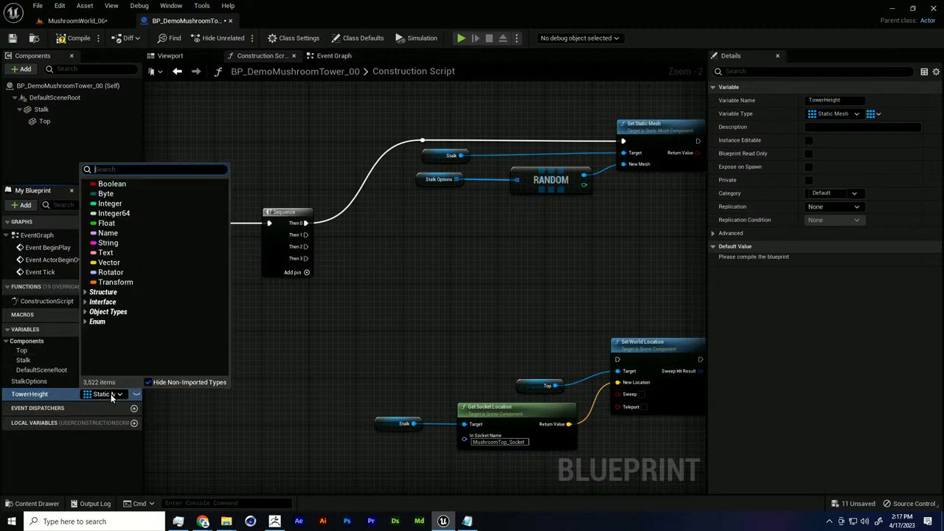
click(127, 223)
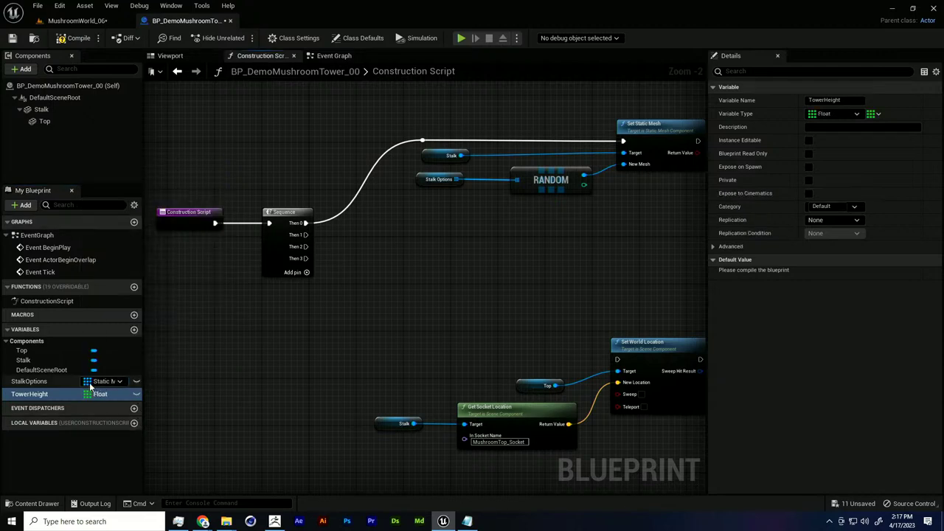
click(874, 114)
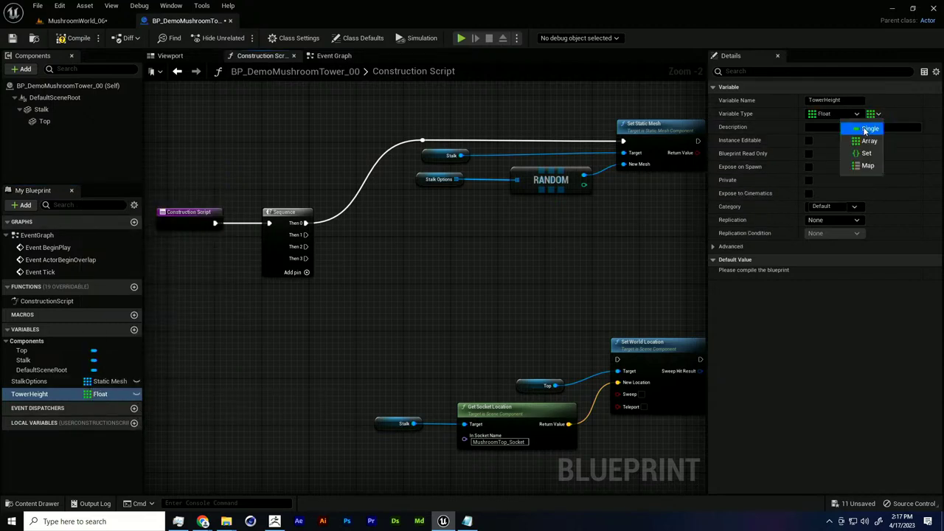
click(869, 131)
click(81, 42)
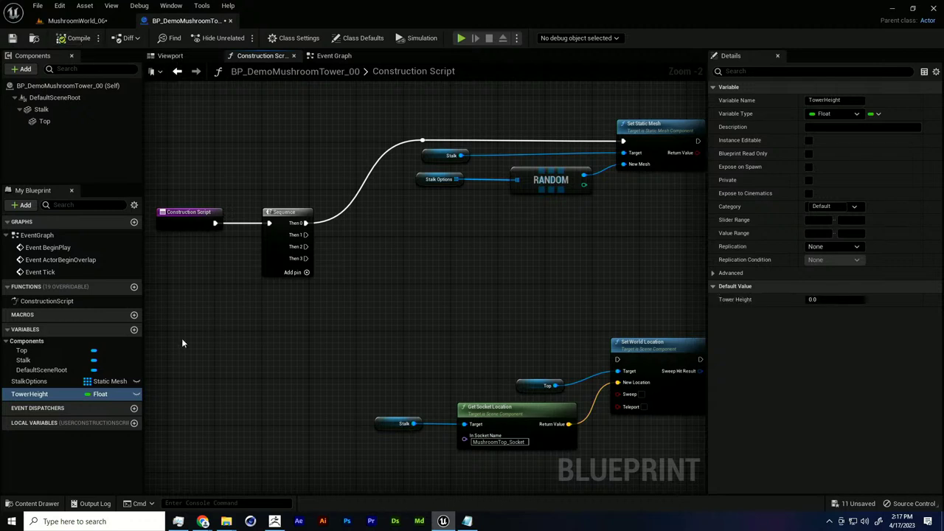
Set TowerHeight's default value to 1.0 and compile the Blueprint.
click(766, 288)
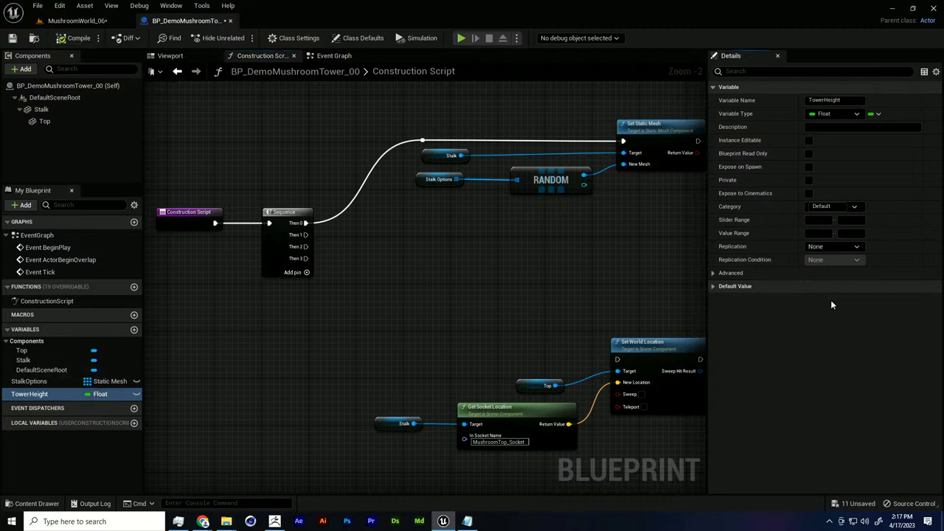
click(830, 301)
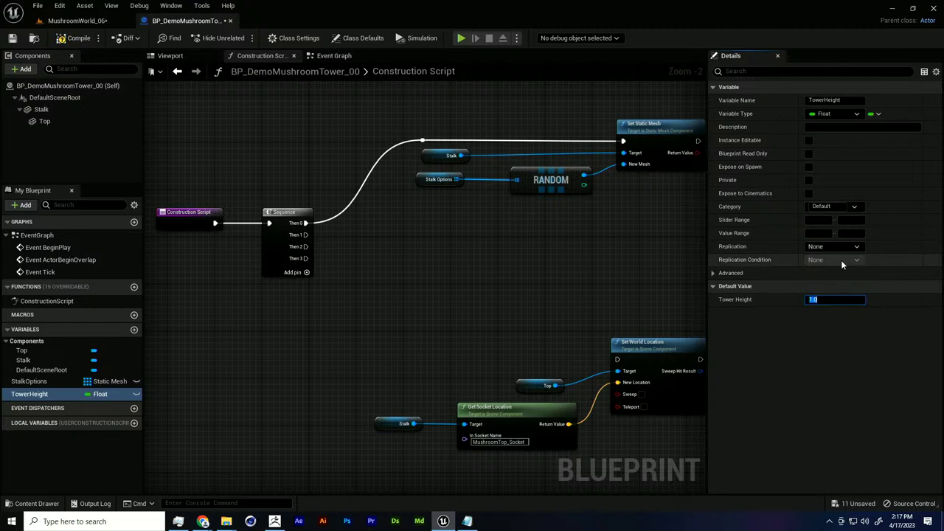
click(74, 37)
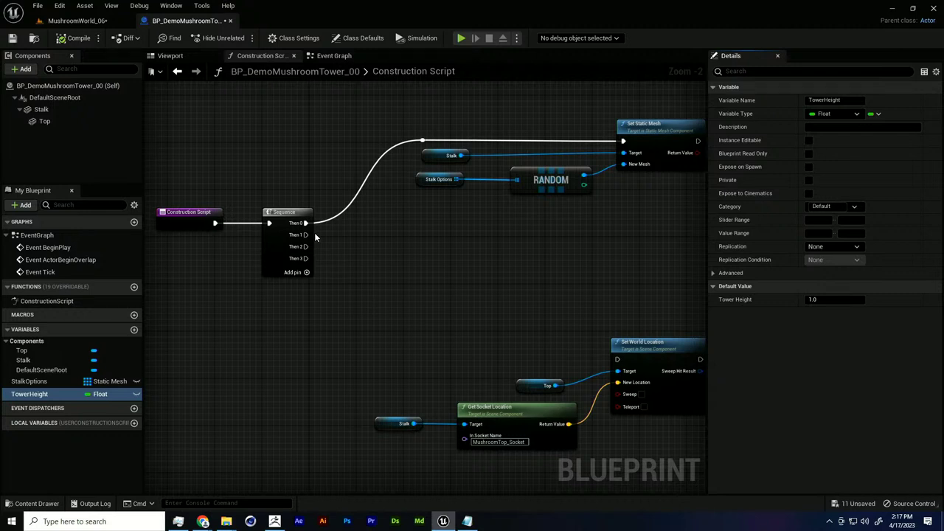
Add a Stalk reference between the Set Static Mesh and Set World Location rows and create a Set Relative Scale 3D node from it.
drag(41, 109, 313, 319)
right_drag(358, 328, 335, 339)
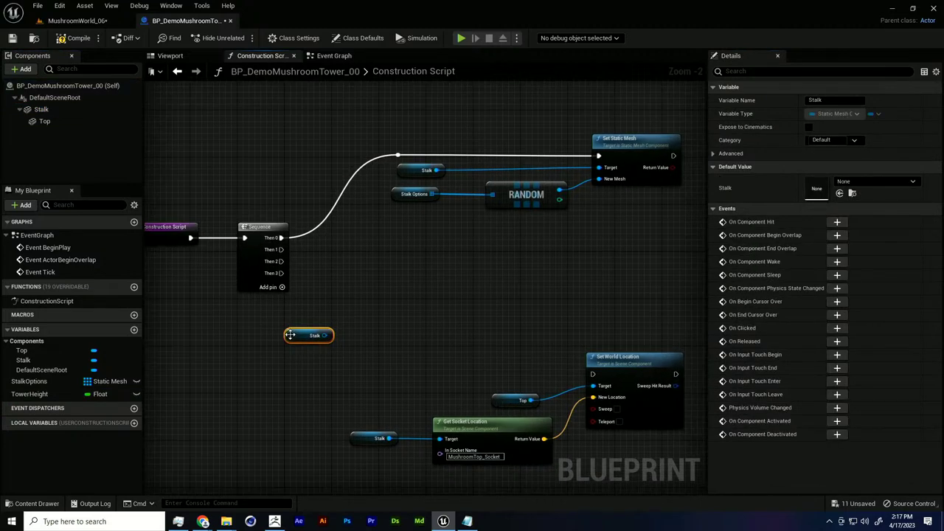
drag(290, 335, 348, 293)
right_drag(370, 286, 352, 293)
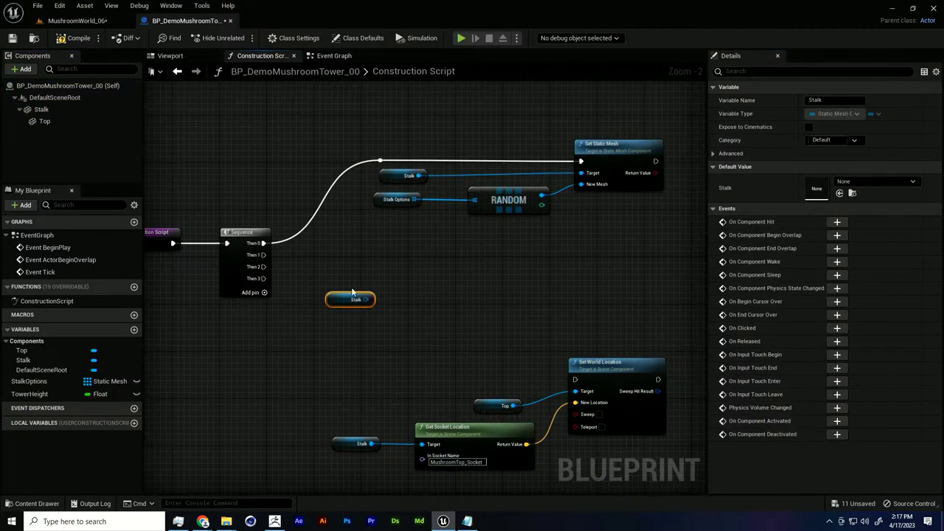
drag(370, 300, 419, 294)
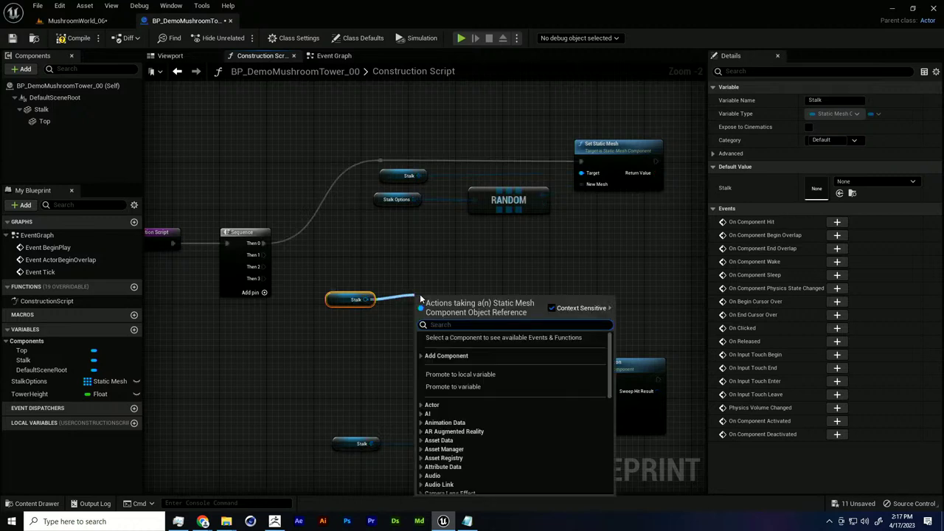
text(set relat)
text(ive s)
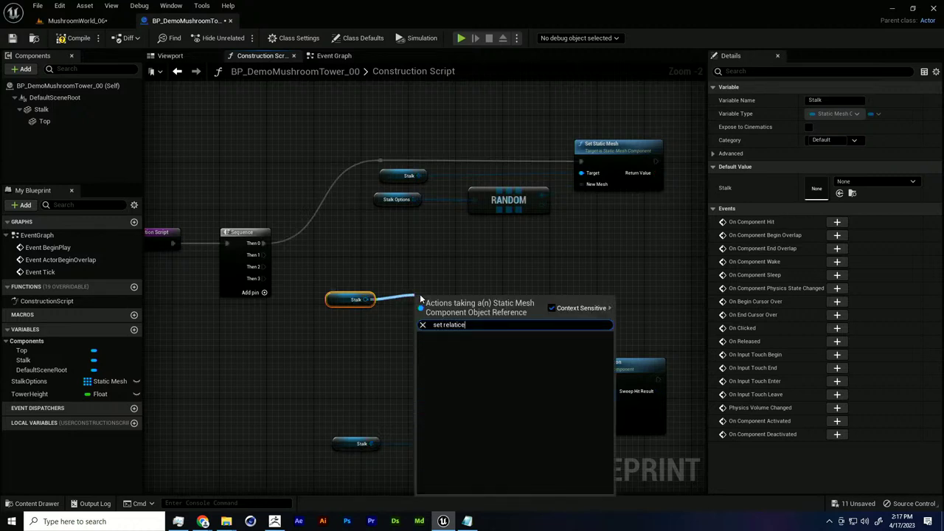
key(Return)
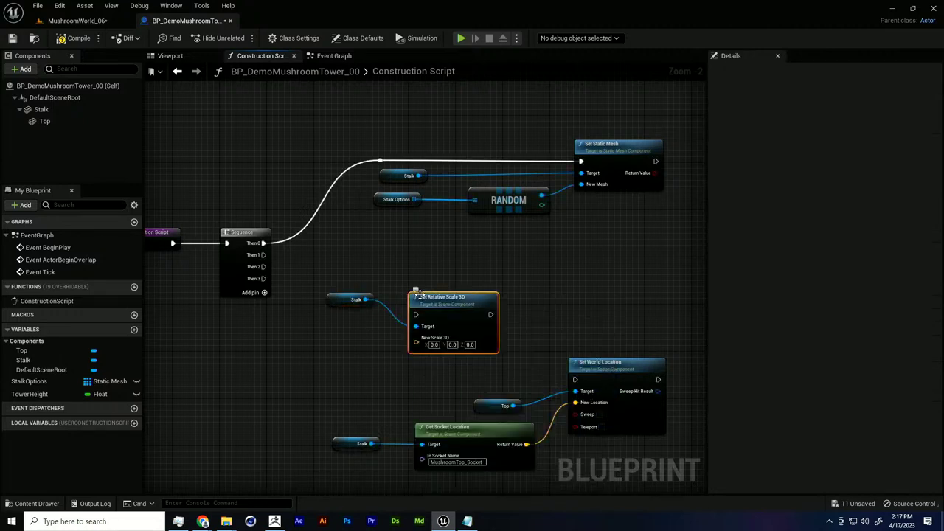
Align the new Stalk and Set Relative Scale 3D nodes and connect Sequence Then 1 to Set Relative Scale 3D.
drag(452, 303, 478, 304)
drag(475, 346, 359, 301)
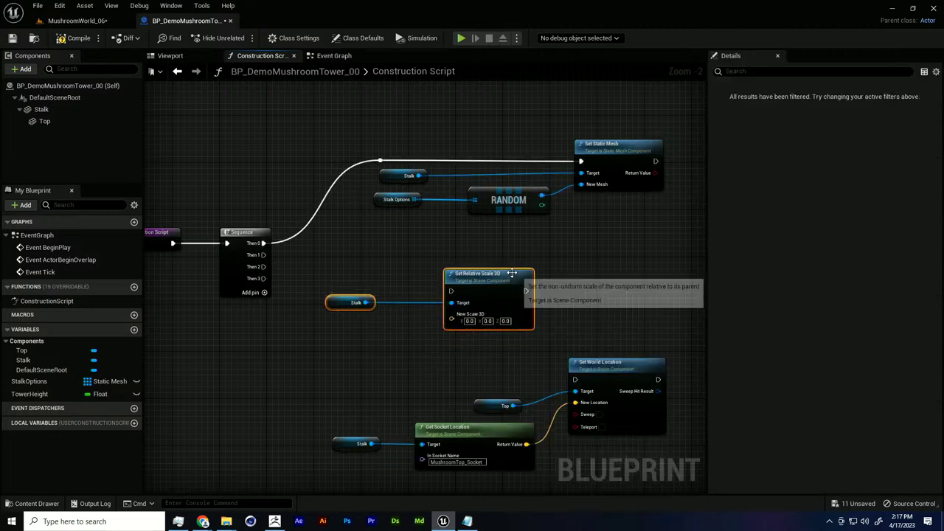
drag(509, 274, 603, 258)
click(488, 248)
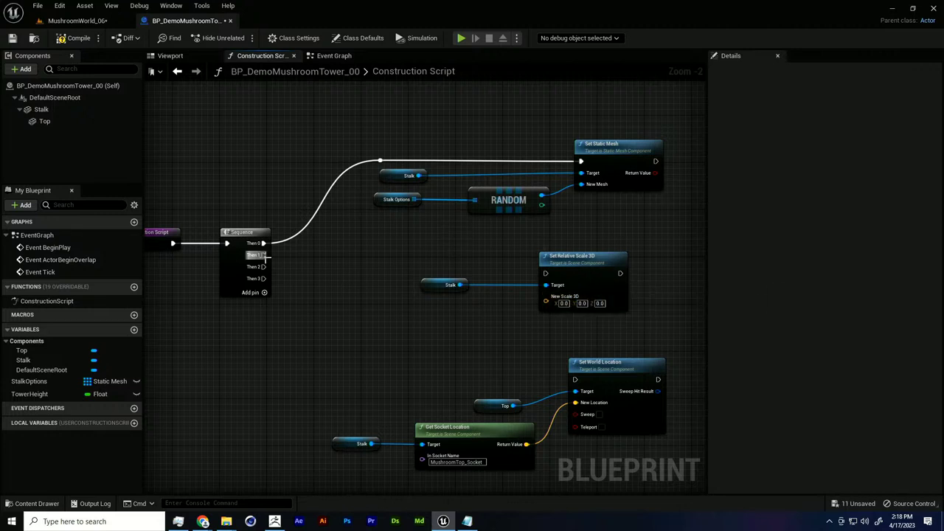
drag(263, 256, 578, 255)
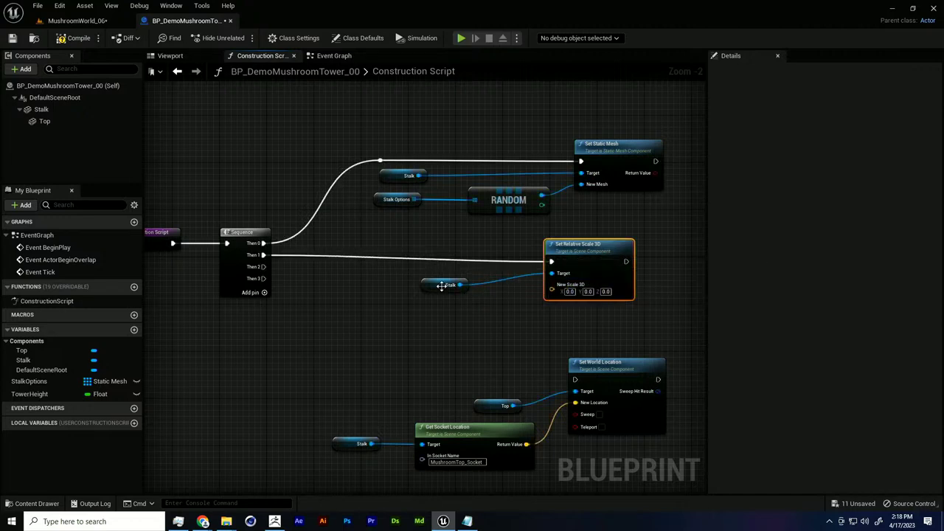
drag(438, 286, 392, 284)
Add a TowerHeight getter linked to New Scale 3D and delete the conversion node inserted between them.
scroll(500, 297, up, 2)
right_drag(542, 295, 508, 281)
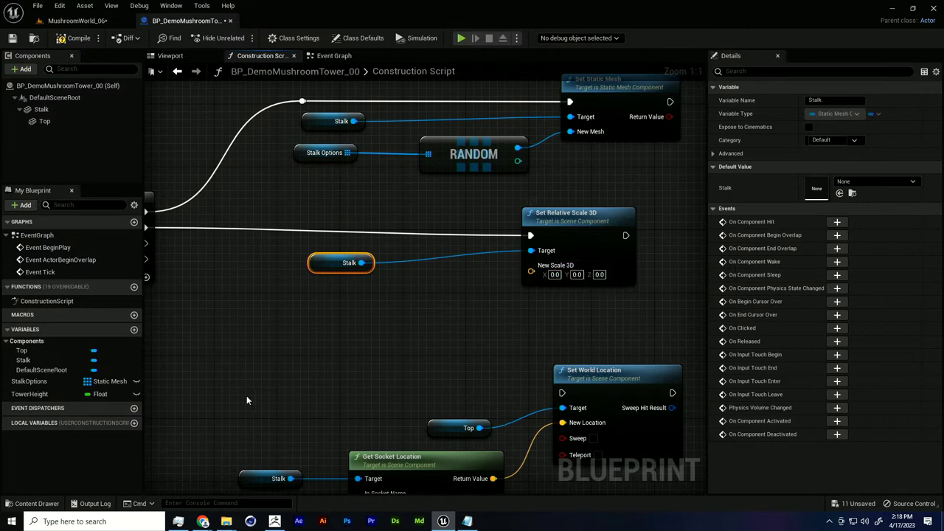
drag(58, 394, 542, 277)
click(435, 329)
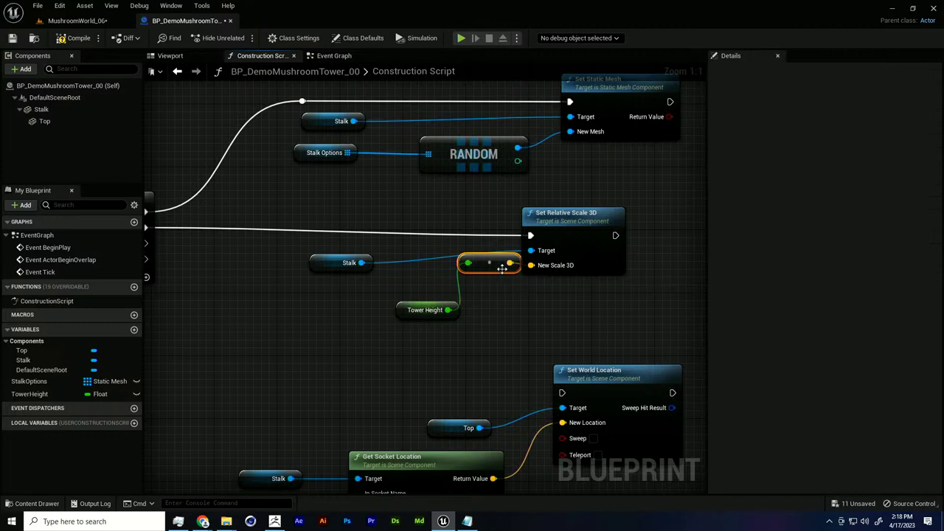
key(Delete)
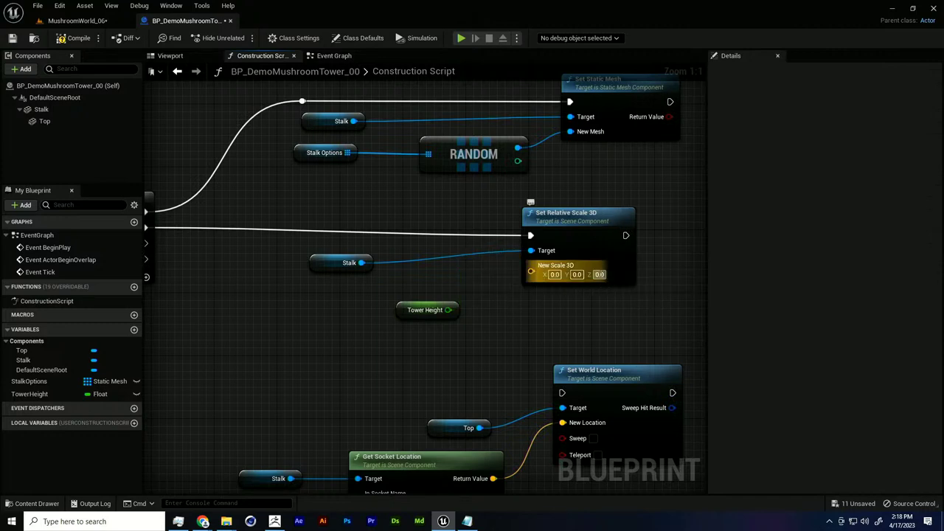
Split the New Scale 3D struct pin and connect TowerHeight to New Scale 3D Z.
right_click(537, 273)
click(560, 311)
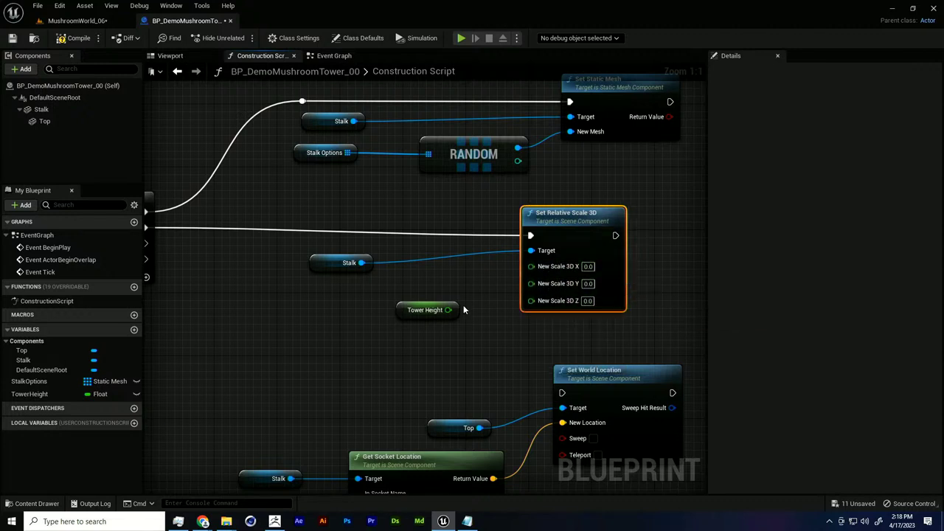
drag(448, 309, 531, 299)
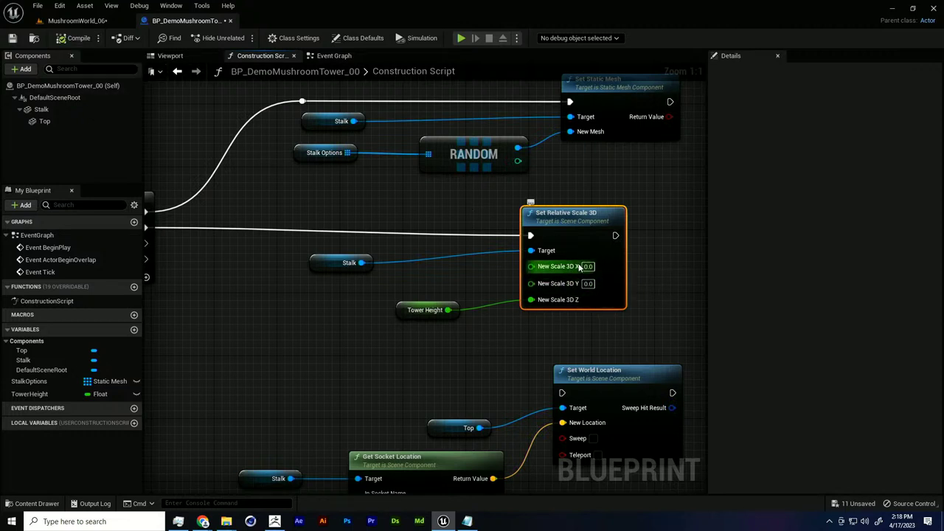
Raise the Stalk node level with the Set Relative Scale 3D target and lower the Tower Height node to clear space between them.
right_drag(483, 274, 505, 278)
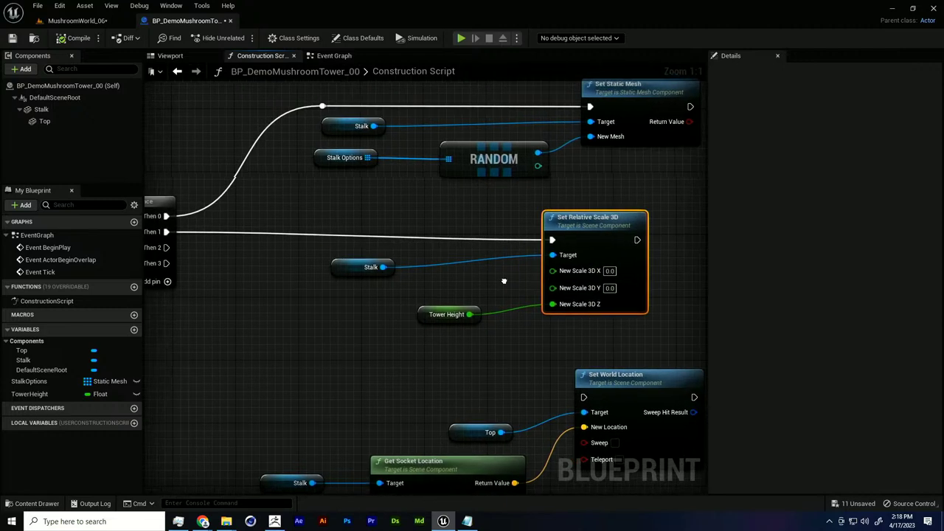
click(350, 264)
drag(350, 264, 343, 257)
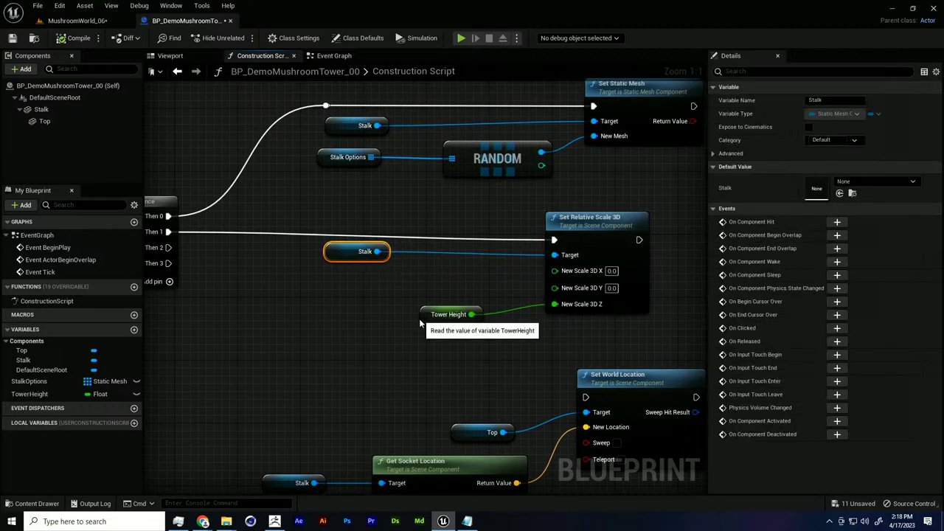
drag(428, 317, 428, 341)
click(514, 308)
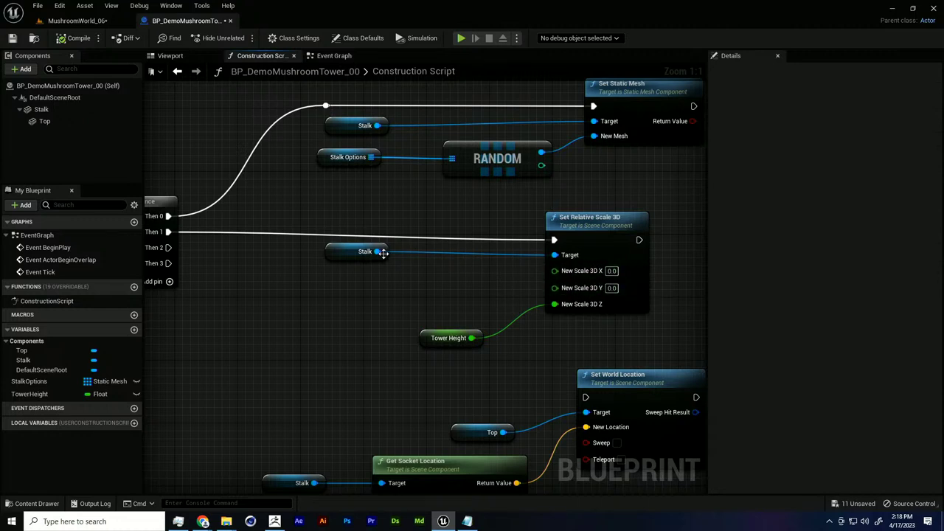
Set New Scale 3D X and Y to 1.0 on the Set Relative Scale 3D node.
click(612, 270)
text(1)
click(612, 289)
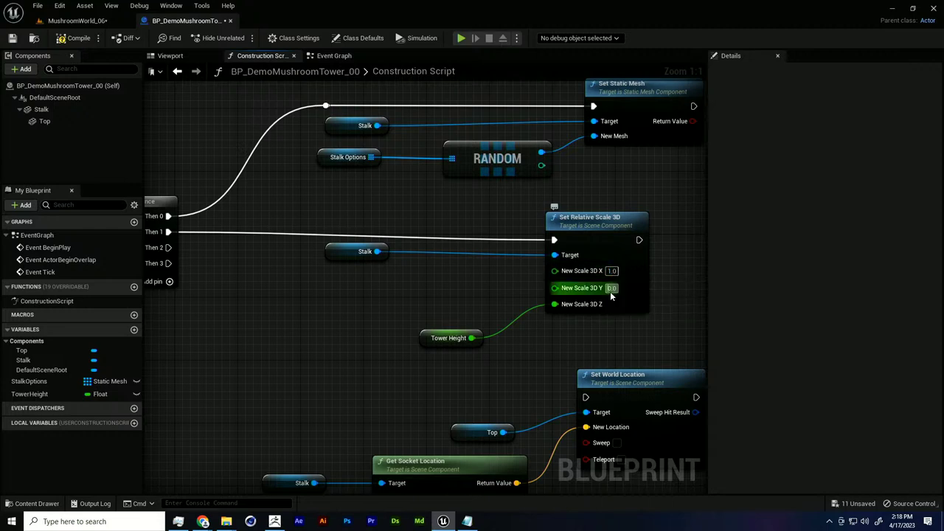
text(1)
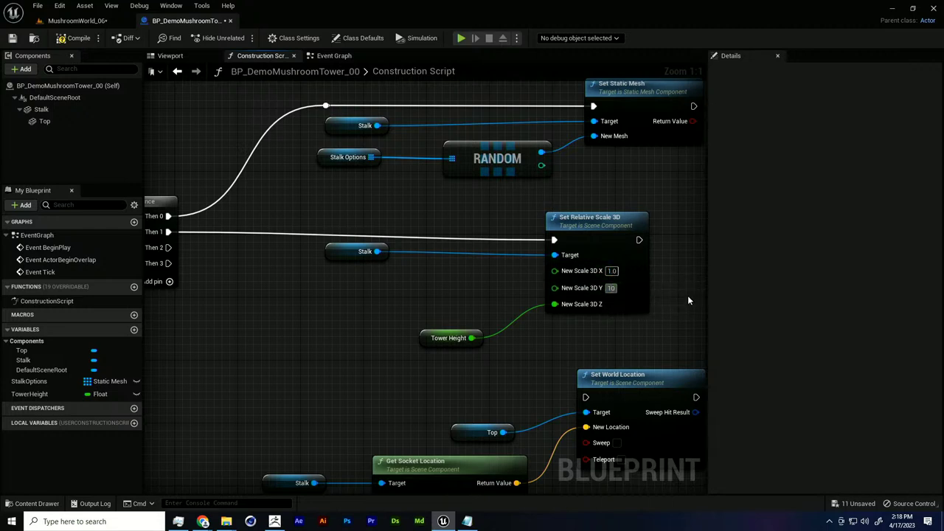
key(Return)
Shift the Stalk node away from Set Relative Scale 3D and add a Get Relative Scale 3D node from it.
drag(334, 255, 343, 273)
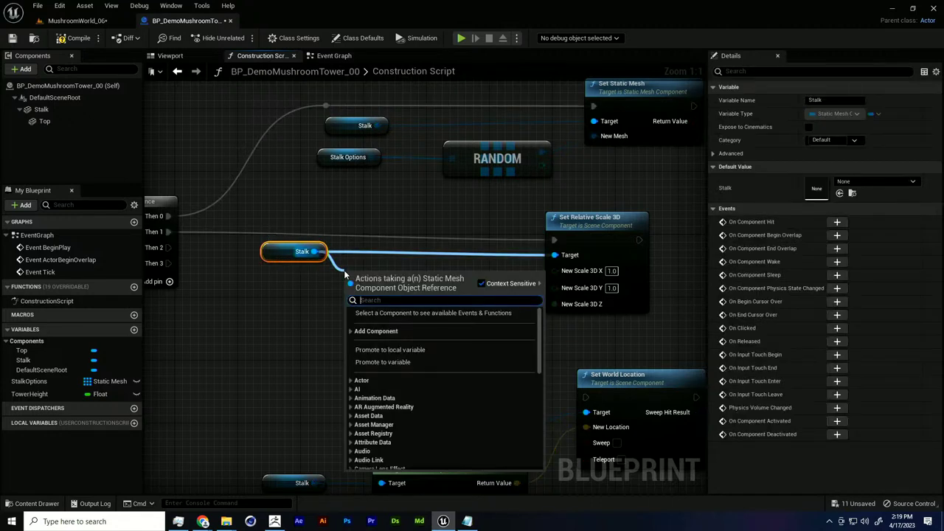
text(get scale)
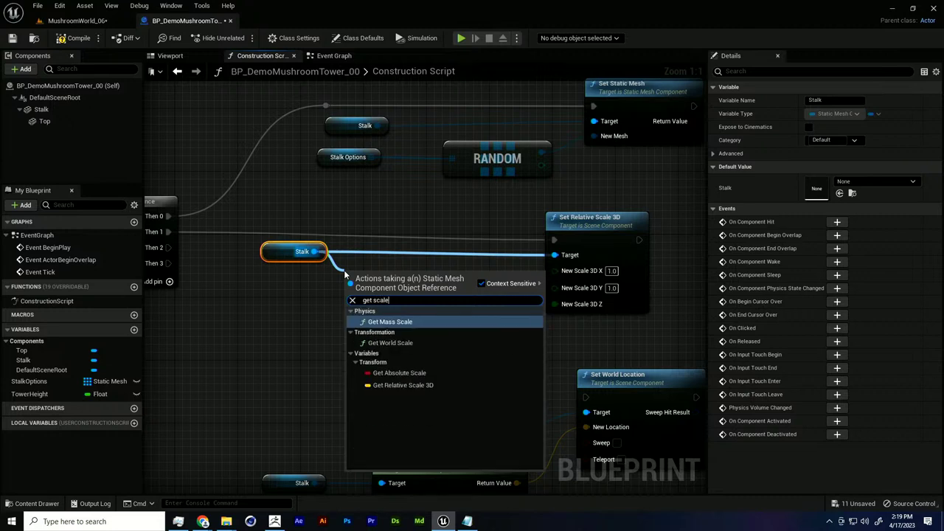
click(413, 385)
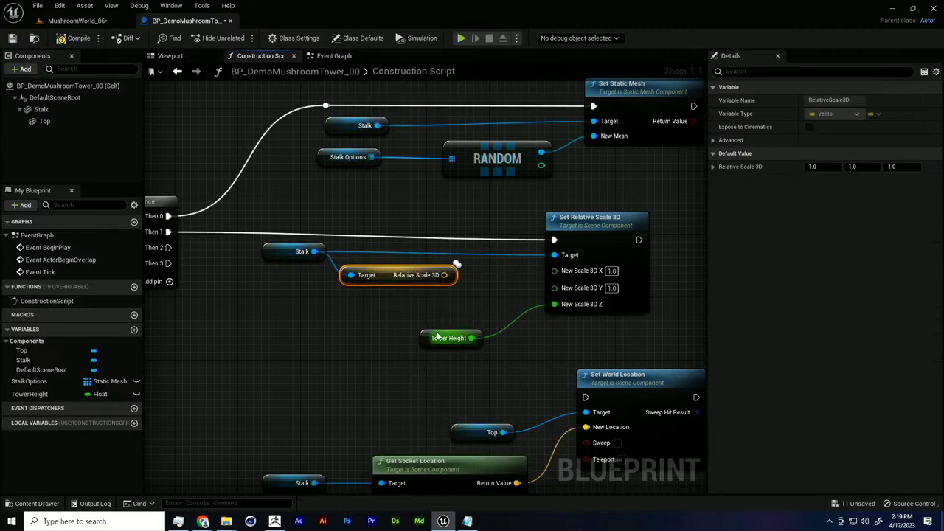
drag(394, 282, 418, 282)
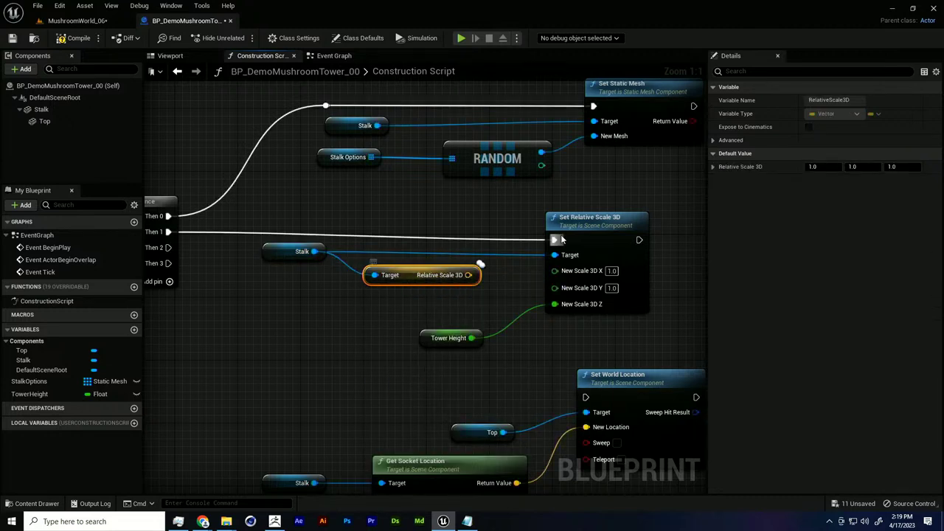
Split the Relative Scale 3D output and connect its X and Y to New Scale 3D X and Y.
right_click(467, 275)
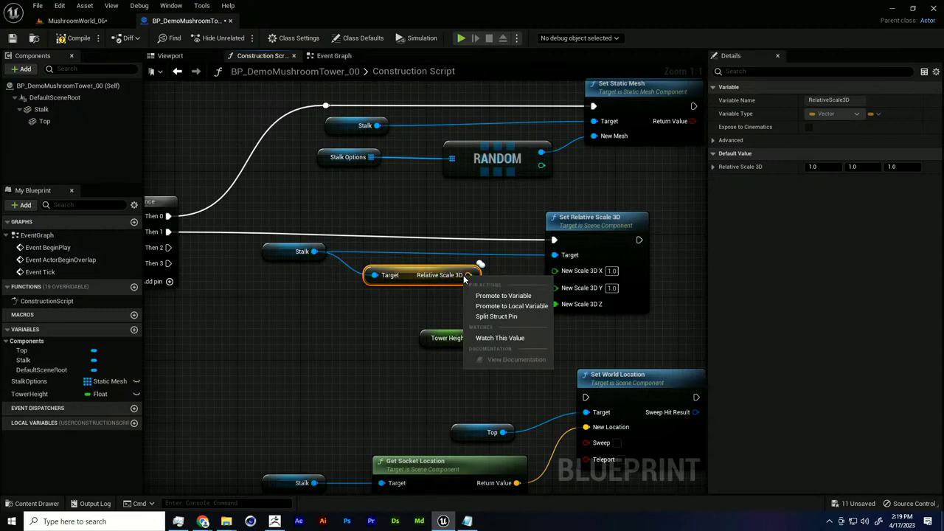
click(501, 314)
drag(479, 275, 575, 285)
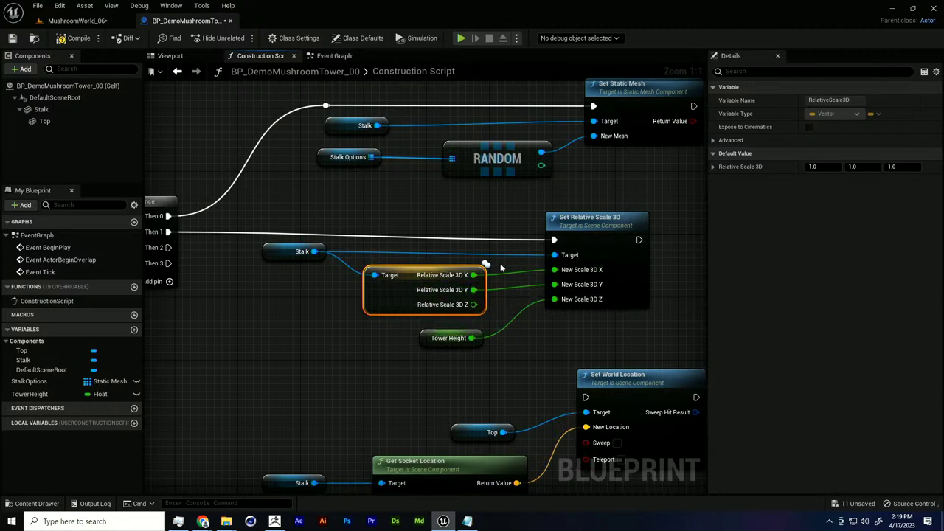
Compile the Blueprint, test it by moving the mushroom tower in the MushroomWorld_06 level, and return to the Construction Script.
right_drag(289, 240, 319, 249)
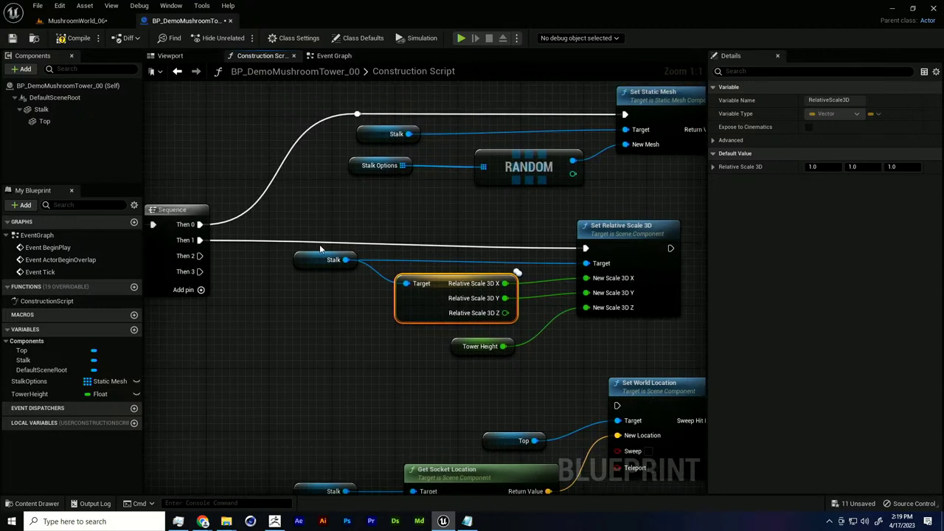
click(72, 42)
right_drag(261, 101, 254, 97)
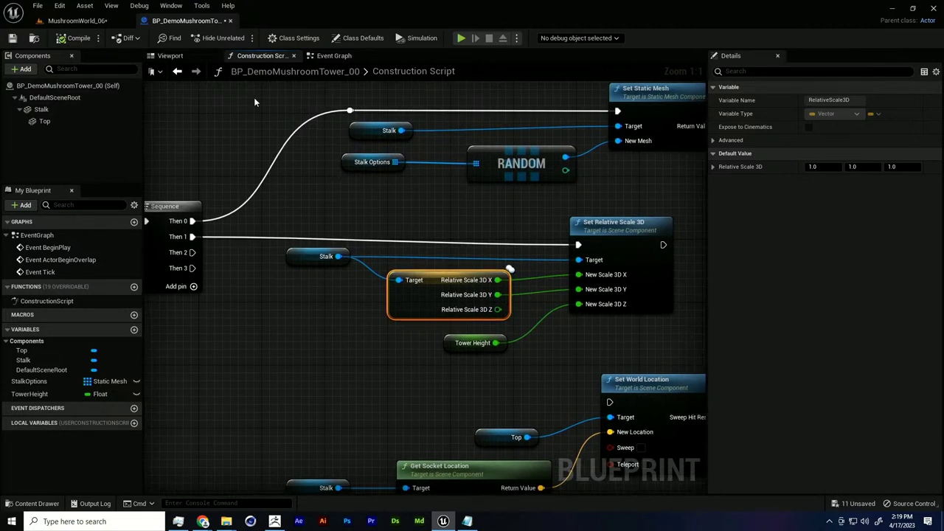
click(81, 22)
drag(337, 281, 304, 277)
click(184, 20)
Connect Sequence Then 2 to Set World Location and add a reroute point that carries the wire below the scale nodes.
right_drag(392, 145, 383, 143)
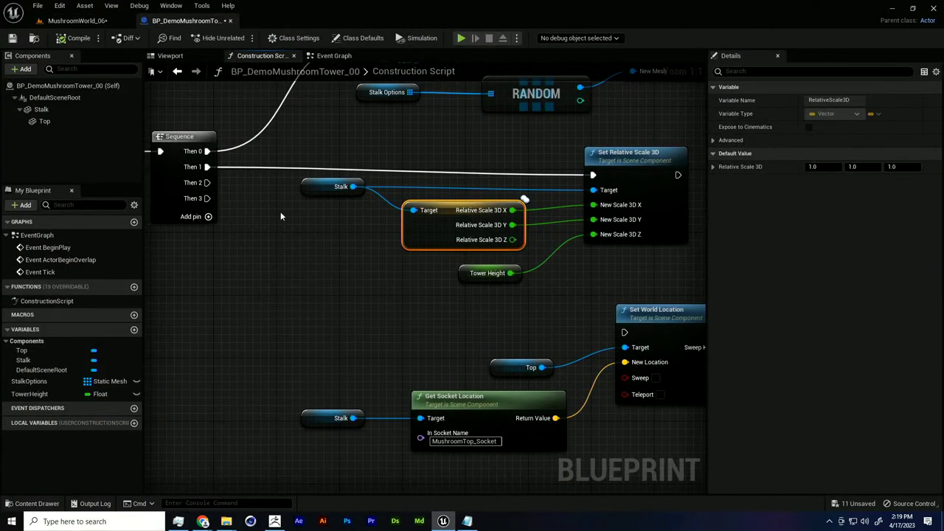
drag(206, 183, 624, 332)
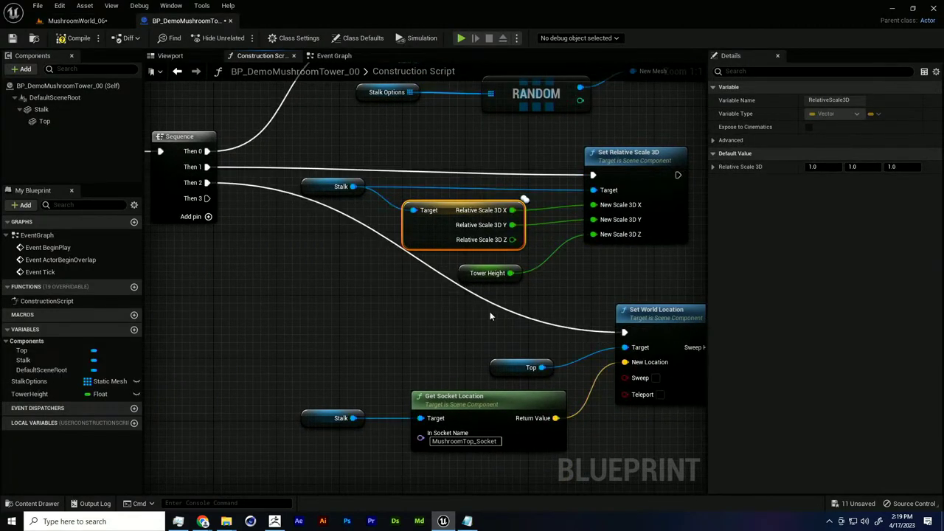
double_click(487, 300)
drag(486, 302, 473, 318)
click(482, 303)
click(455, 313)
click(482, 301)
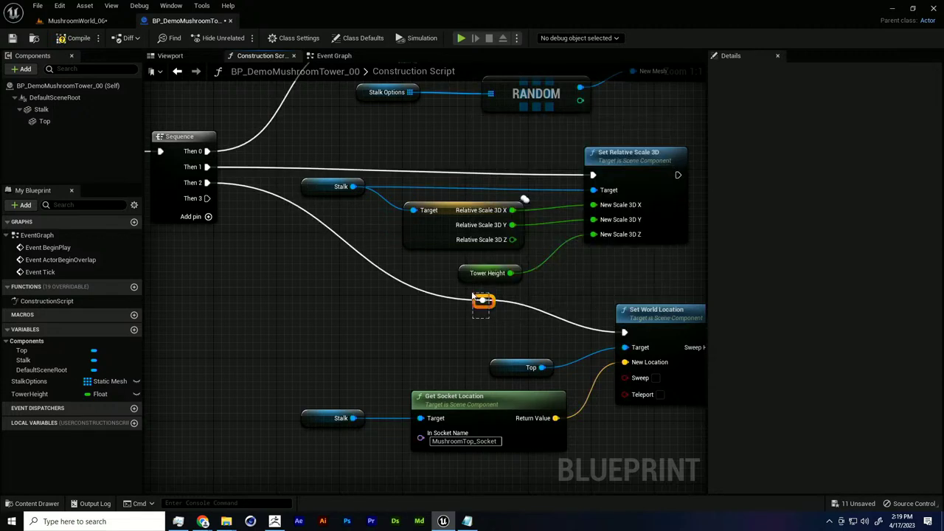
drag(485, 311, 305, 334)
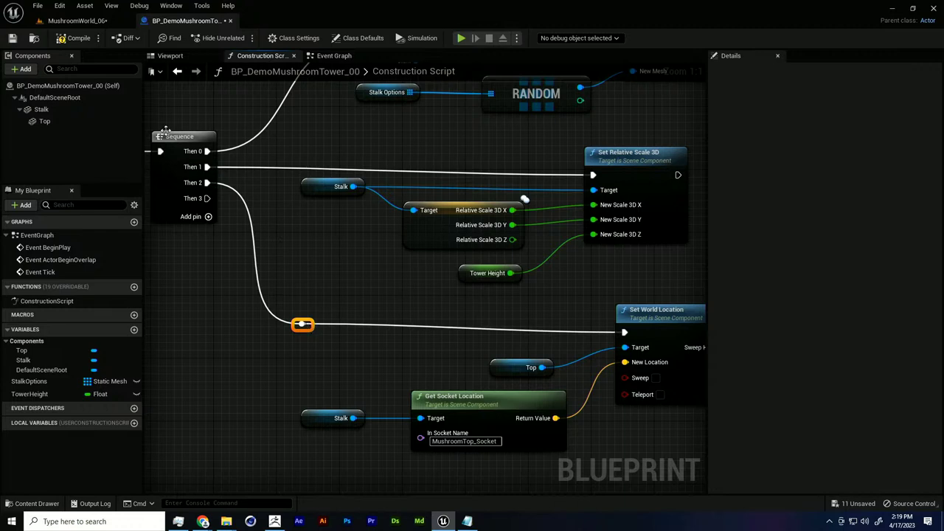
Test the tower by moving it in the MushroomWorld_06 level, enlarge the Details panel there, and return to the Blueprint.
click(85, 21)
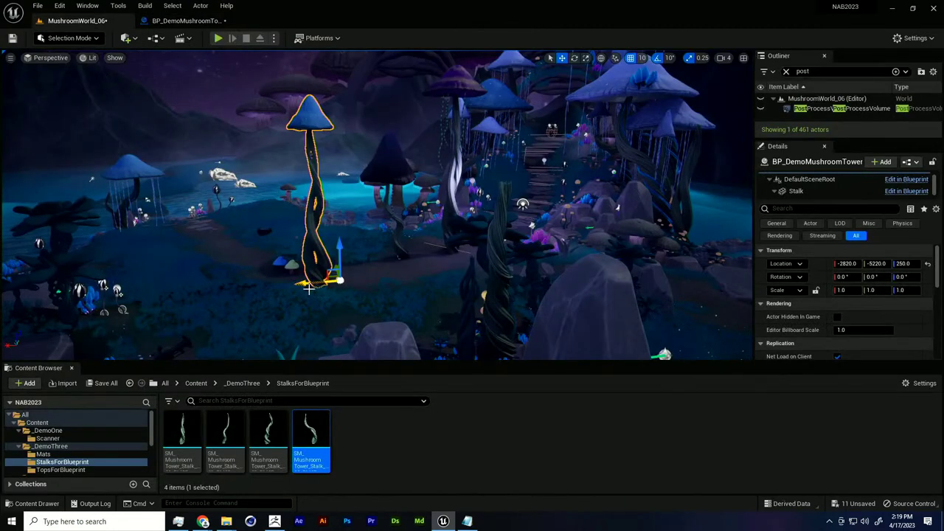
drag(309, 289, 352, 286)
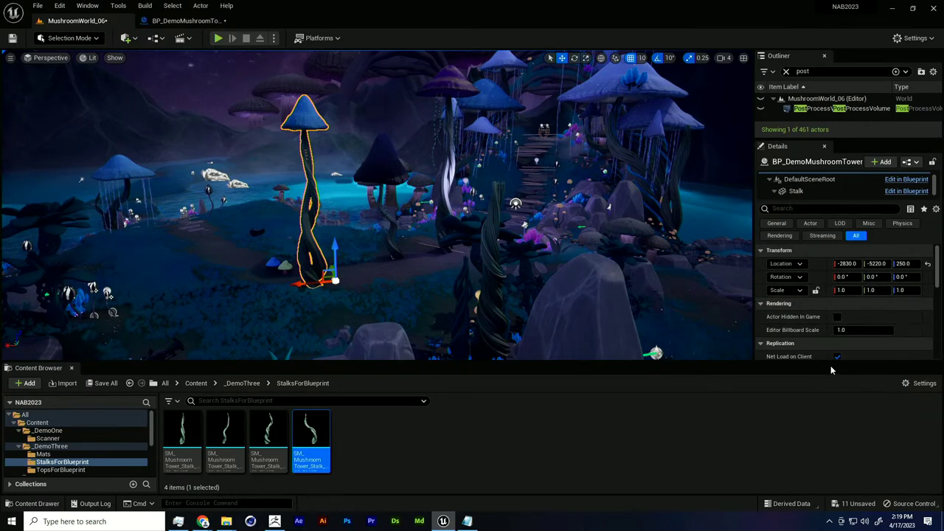
drag(828, 366, 828, 397)
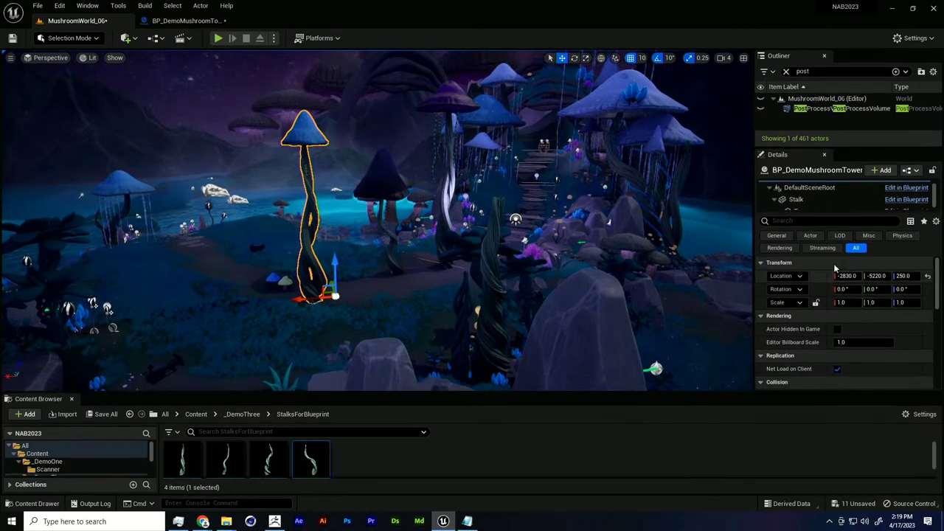
drag(849, 149, 847, 116)
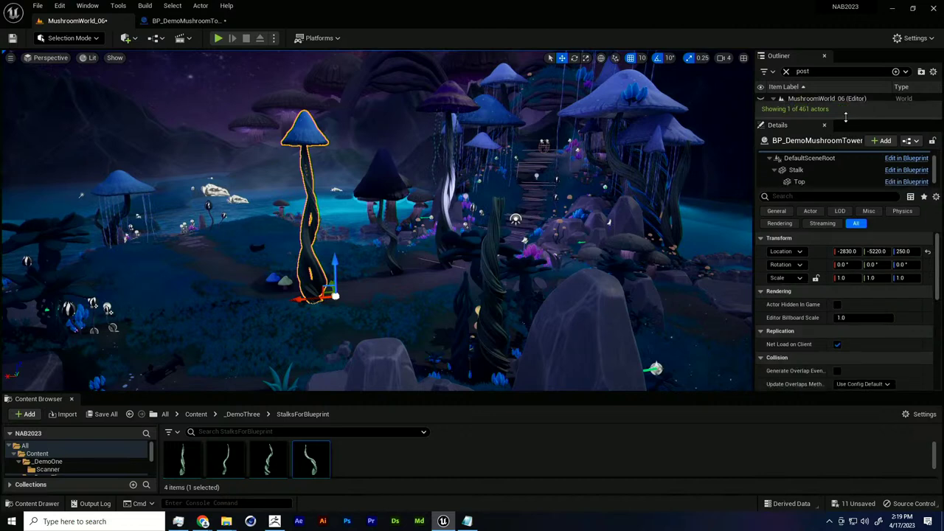
click(185, 21)
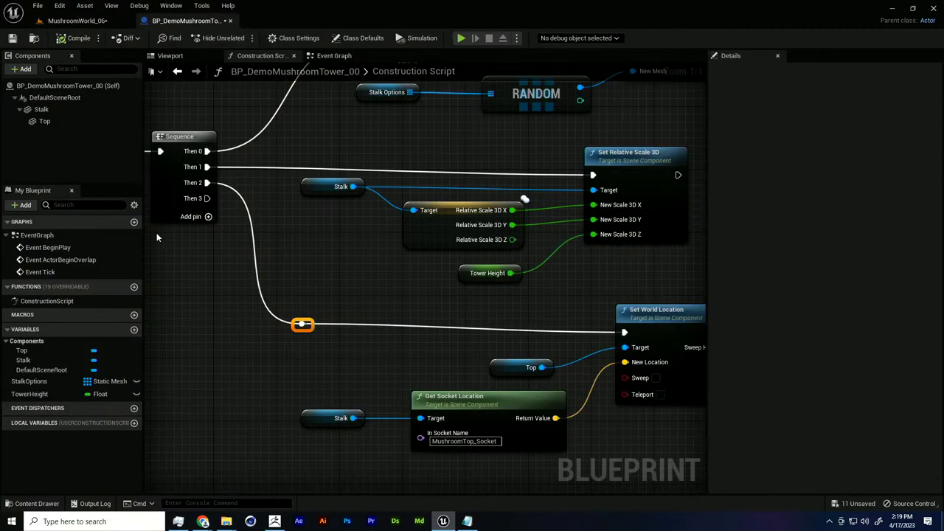
Make the TowerHeight variable public, compile the Blueprint, and switch to the MushroomWorld_06 level.
click(136, 394)
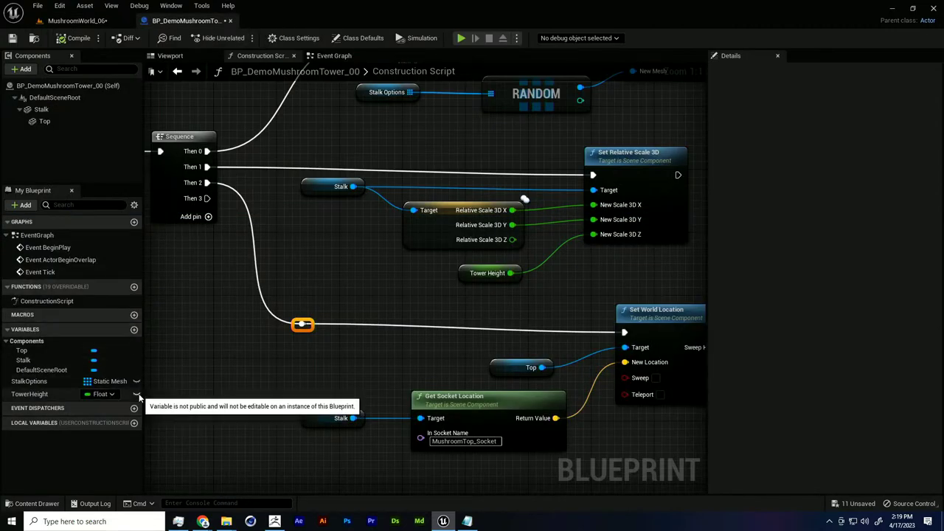
click(78, 37)
click(78, 21)
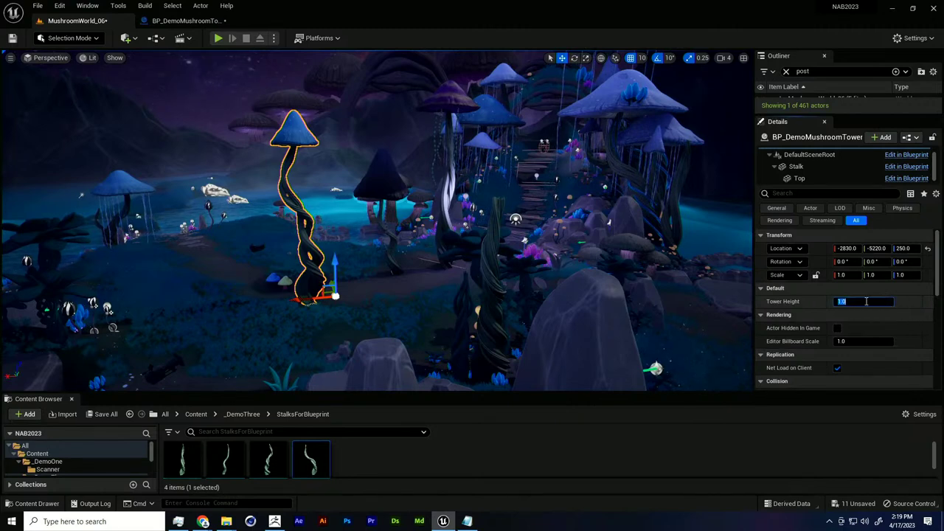
Test the selected mushroom tower with Tower Height values of 0.5, 2 and 1.
click(866, 301)
text(0.5)
key(Return)
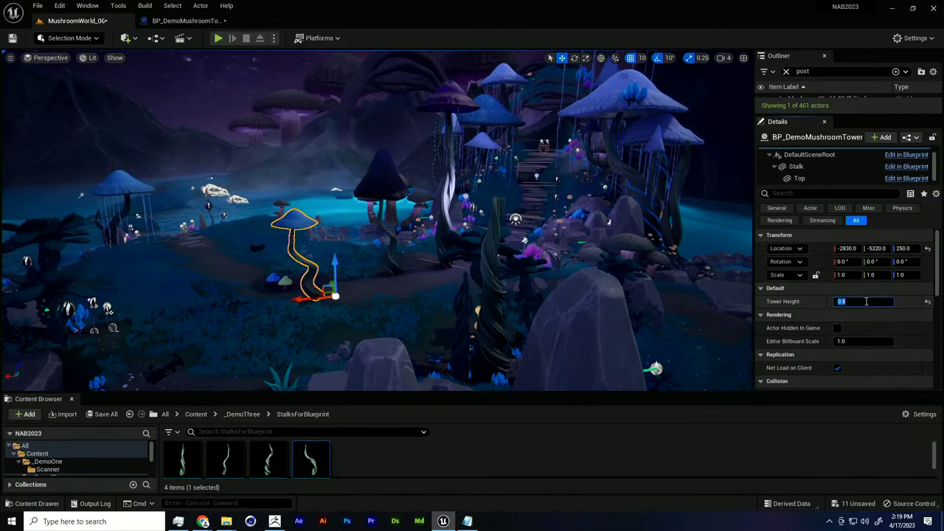
text(2)
key(Return)
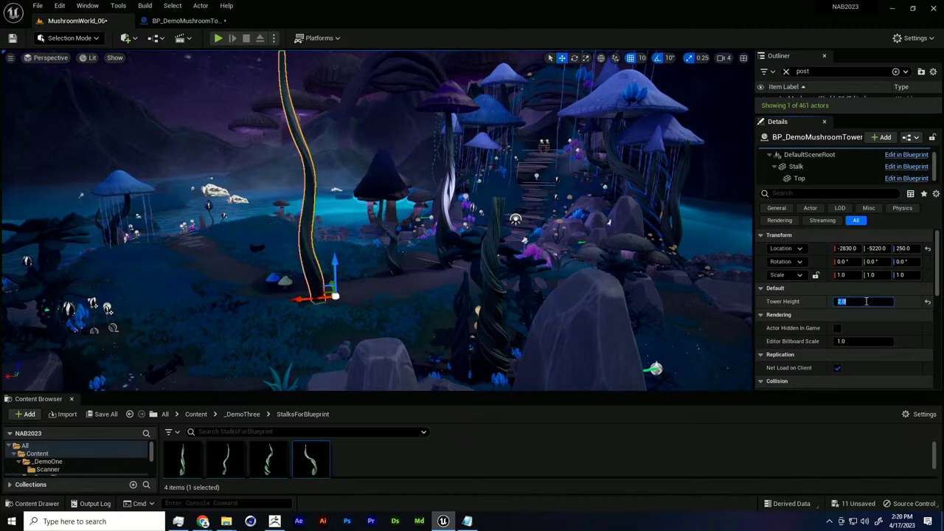
mouse_move(516, 221)
right_down()
mouse_move(514, 129)
mouse_move(516, 203)
right_up()
click(863, 299)
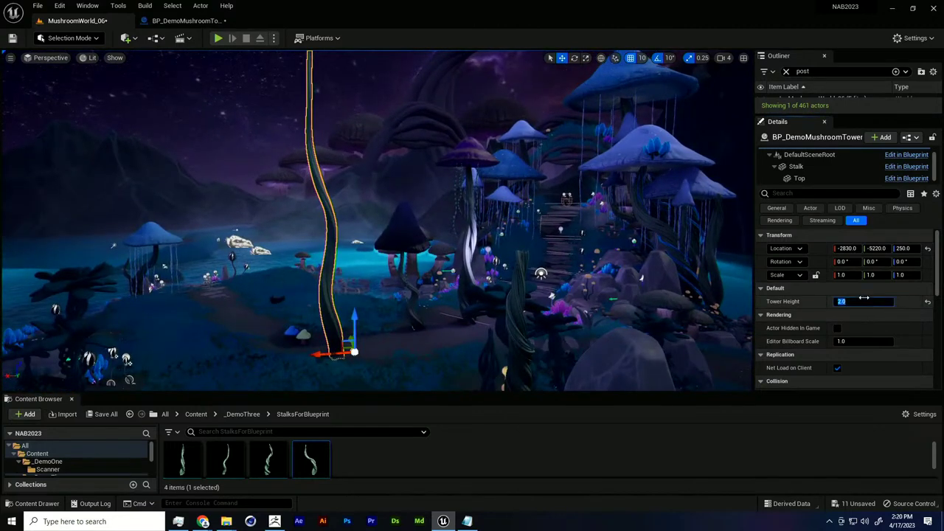
text(1)
key(Return)
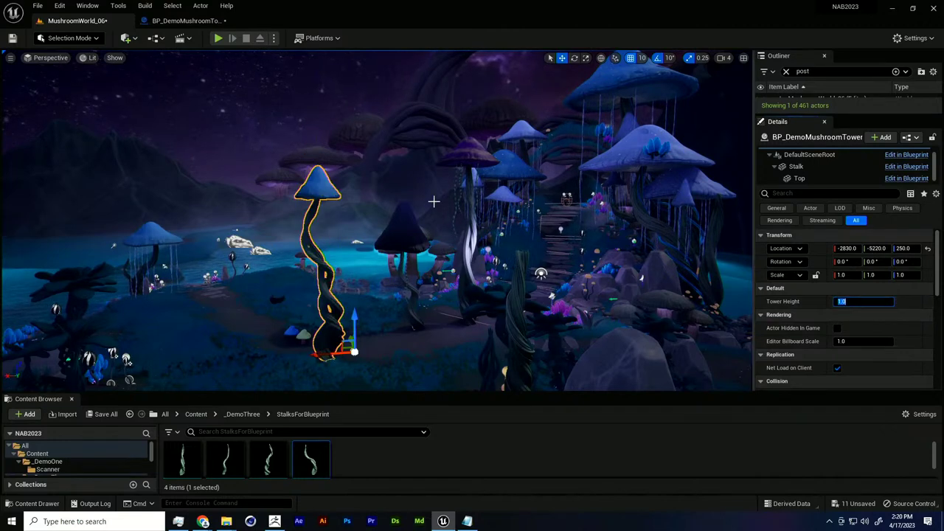
Set the selected tower's Tower Height to 2 in the level and view its full height.
click(180, 20)
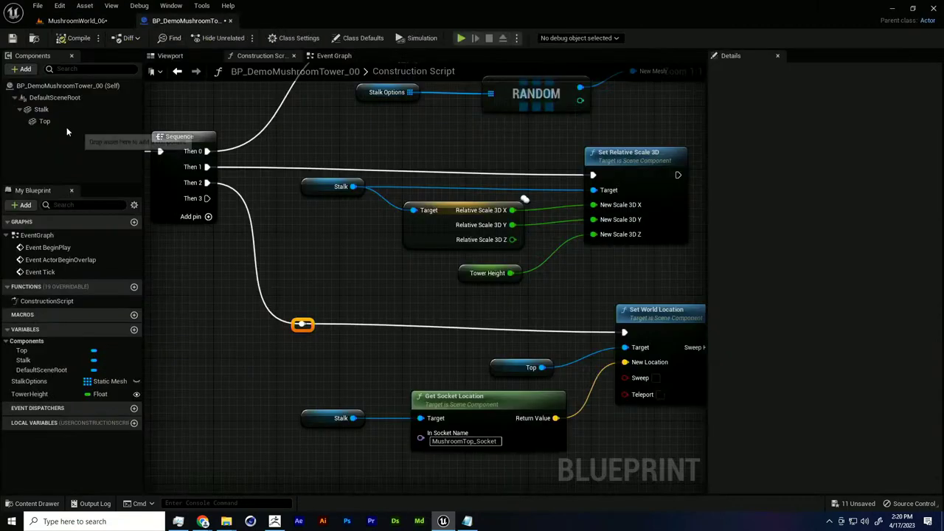
click(77, 21)
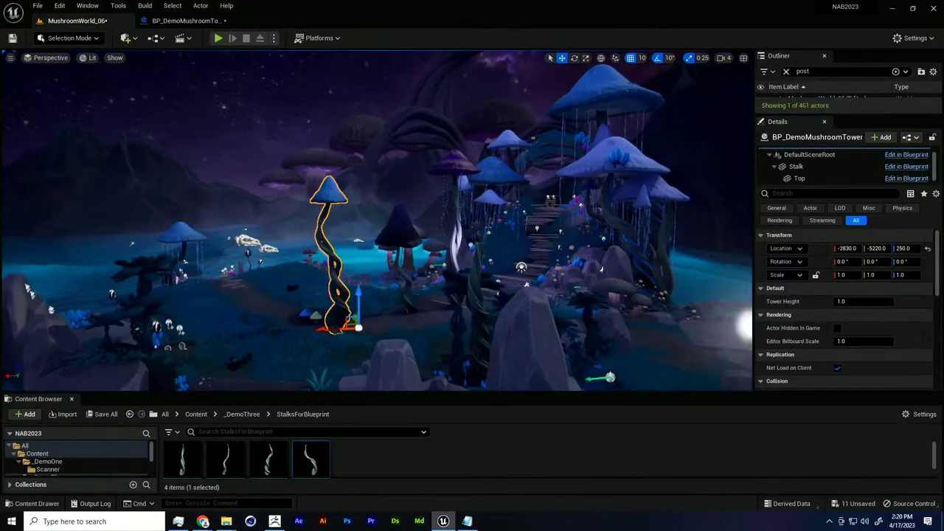
click(859, 301)
text(2)
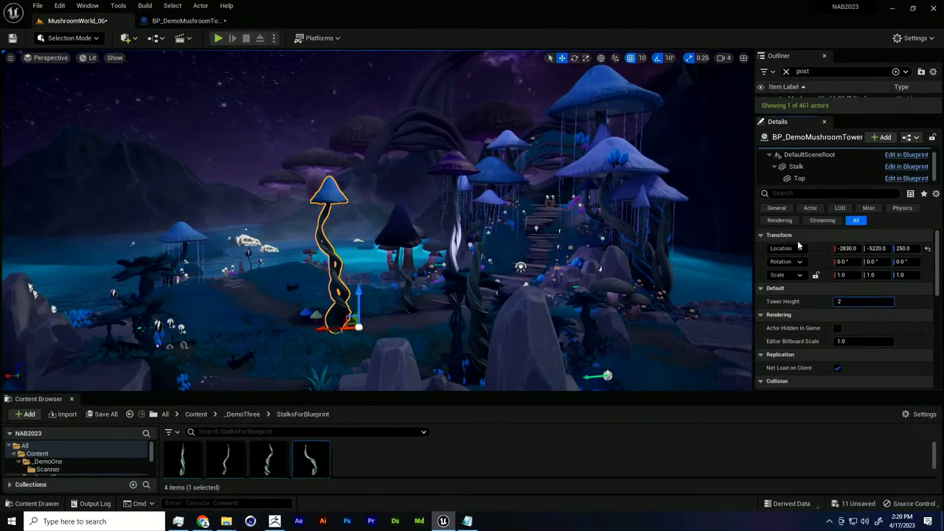
key(Return)
key(f)
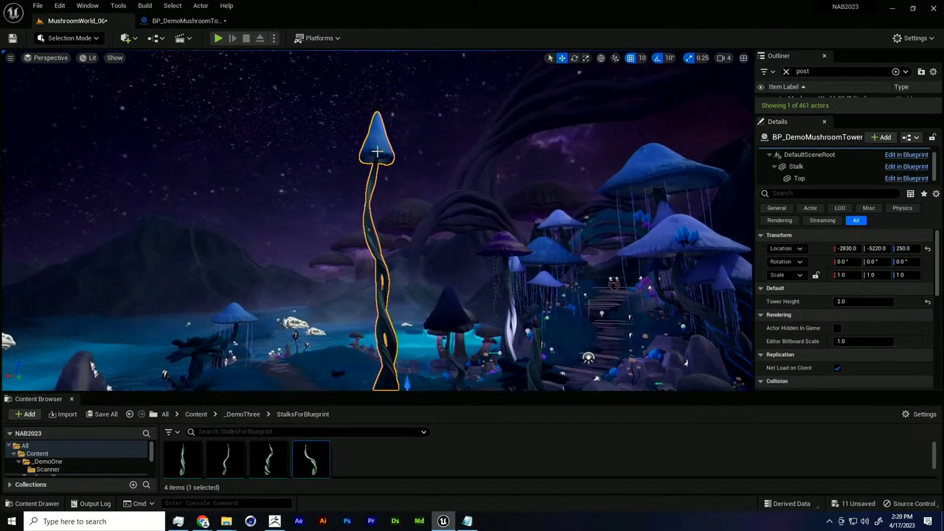
Detach Top from Stalk so it sits directly under DefaultSceneRoot, and save the Blueprint.
click(186, 21)
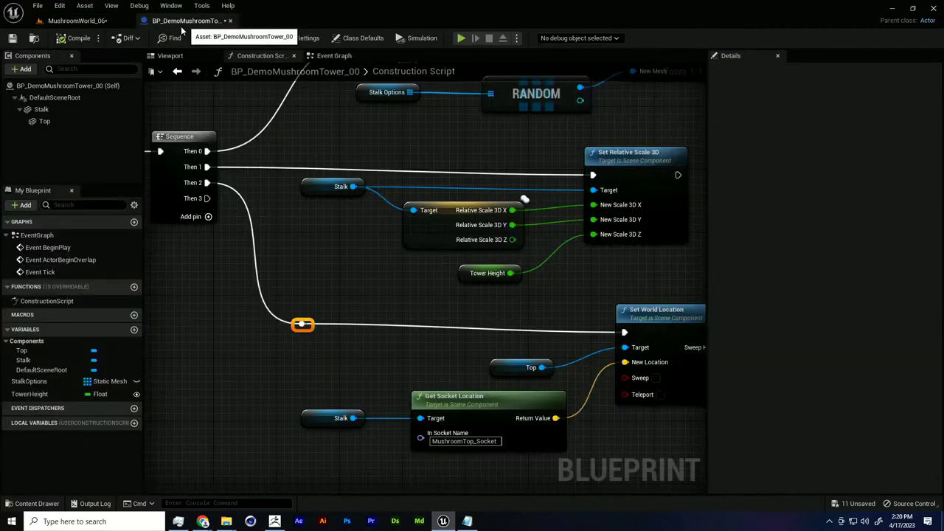
click(40, 109)
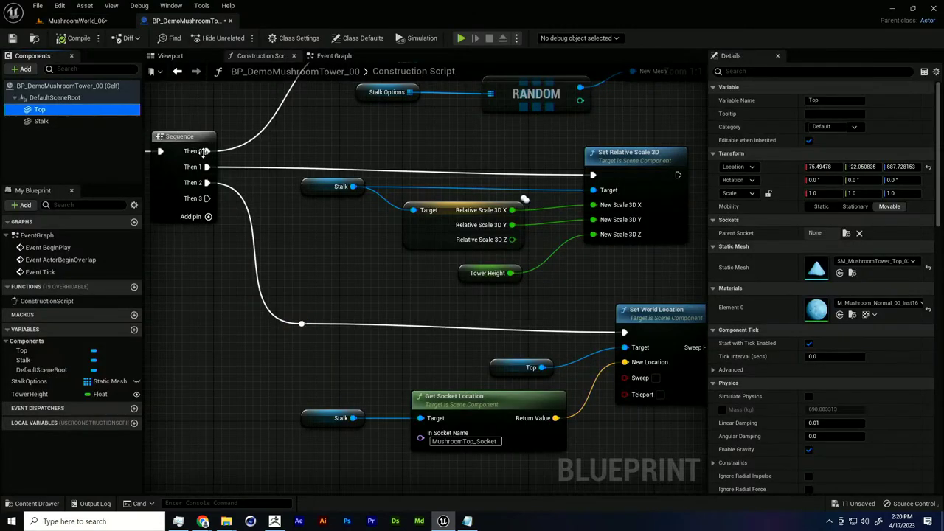
click(15, 39)
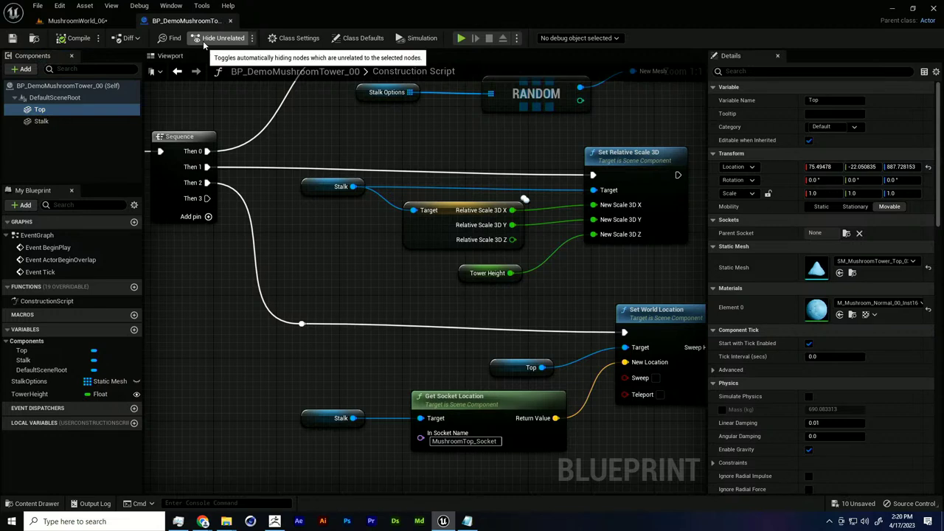
Test the detached top by moving the tower along X in the level, and return to the Set World Location nodes.
click(77, 20)
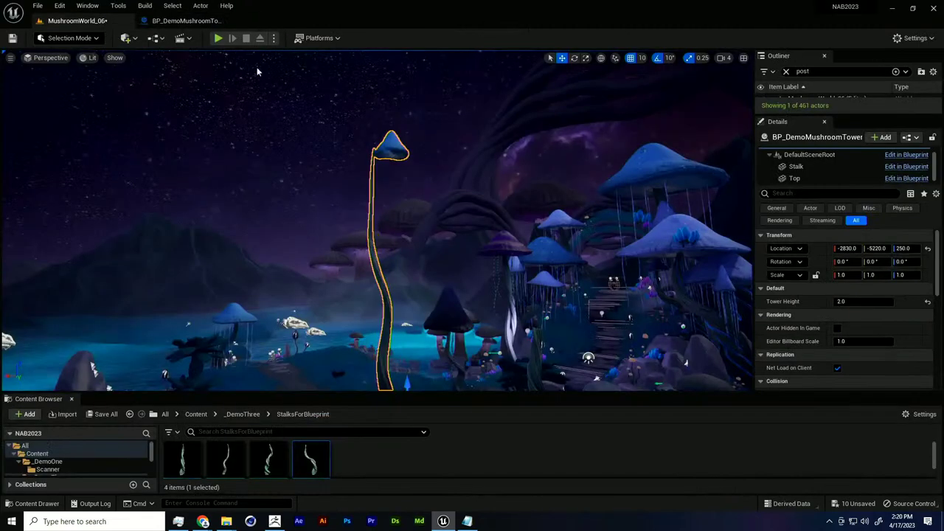
key(f)
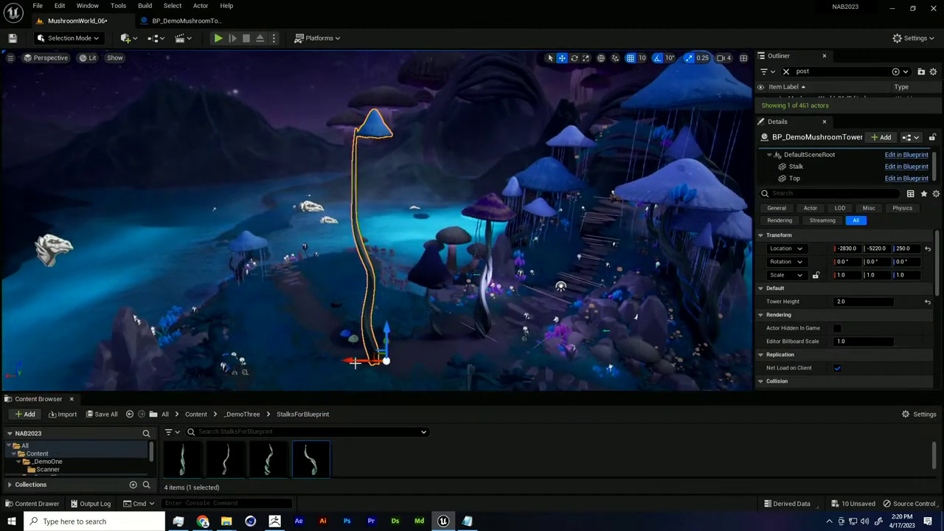
mouse_move(354, 362)
mouse_down()
mouse_move(406, 363)
mouse_move(361, 363)
mouse_up()
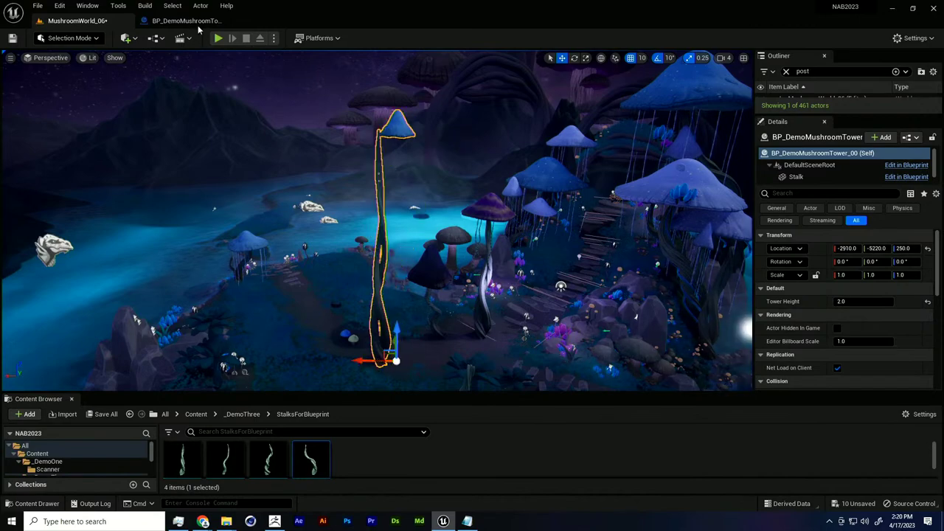
click(192, 21)
right_drag(326, 337, 283, 301)
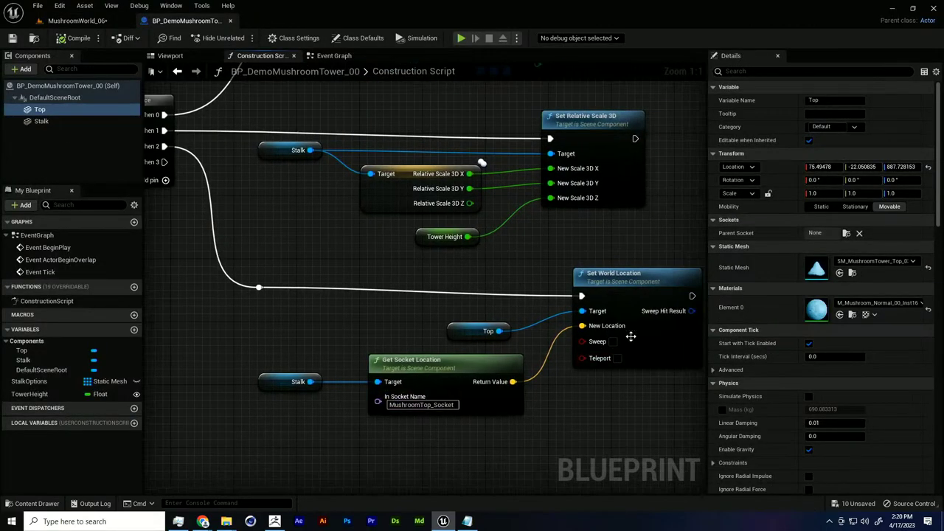
right_drag(563, 340, 533, 341)
right_drag(290, 252, 263, 248)
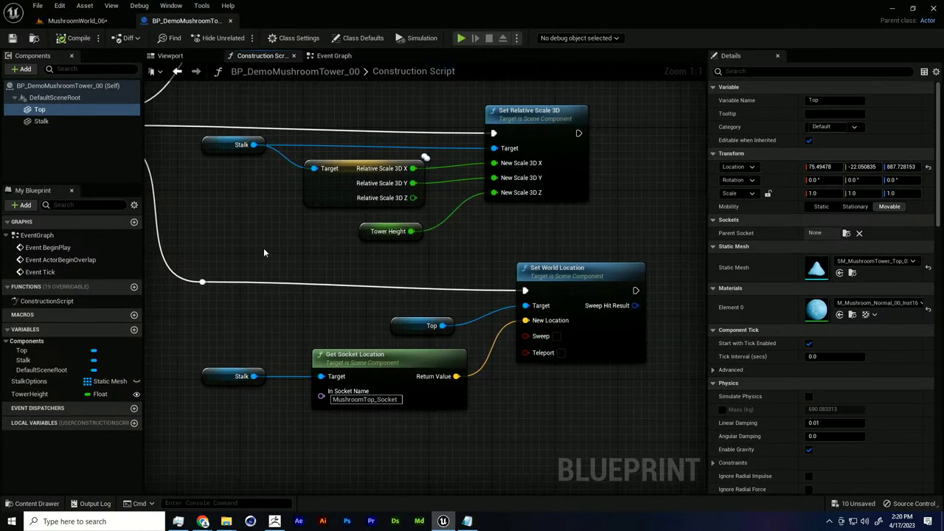
Undo a trial attachment of Top to Stalk, set Top's location to 0, 0, 0, and check the tower in the level.
drag(40, 110, 65, 122)
key(ctrl+z)
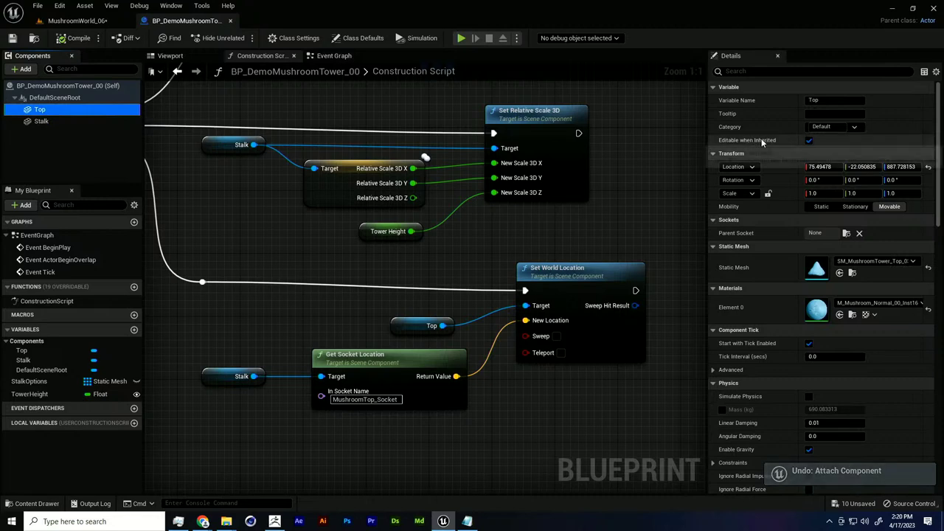
click(818, 167)
text(0)
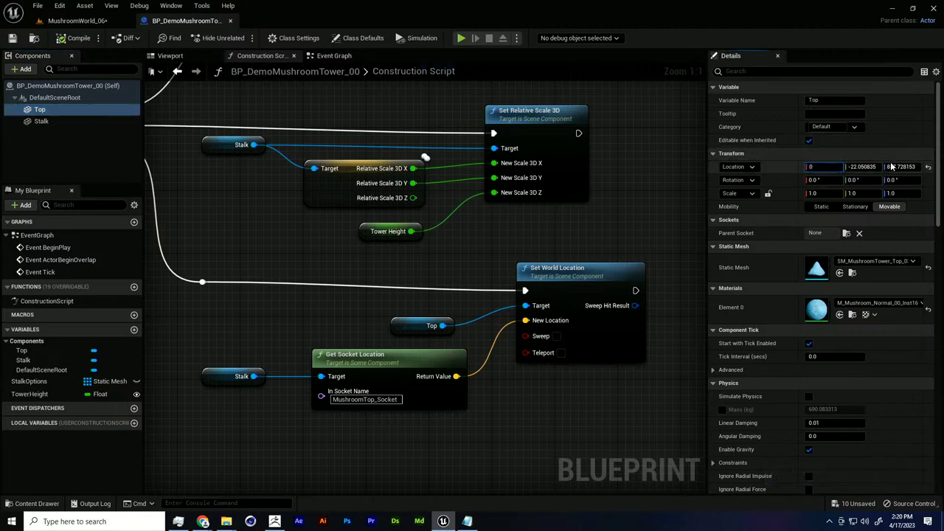
click(898, 169)
text(0)
key(Return)
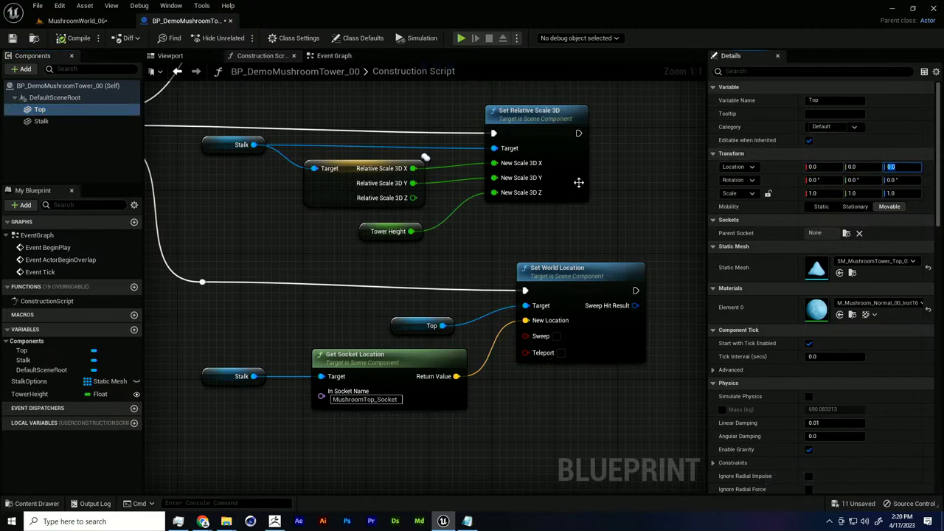
click(76, 21)
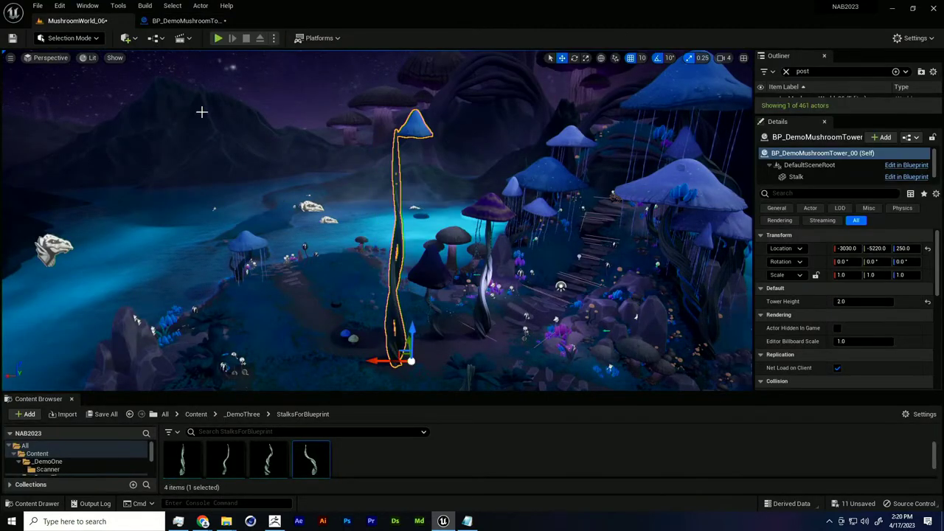
click(185, 21)
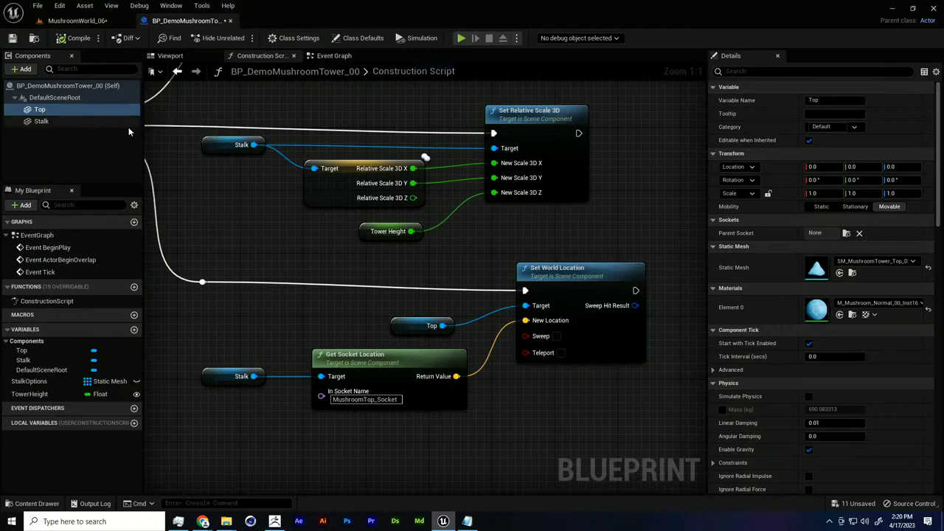
Undo Top's location change, attach Top to Stalk again, and compile the Blueprint before returning to the level.
key(ctrl+z)
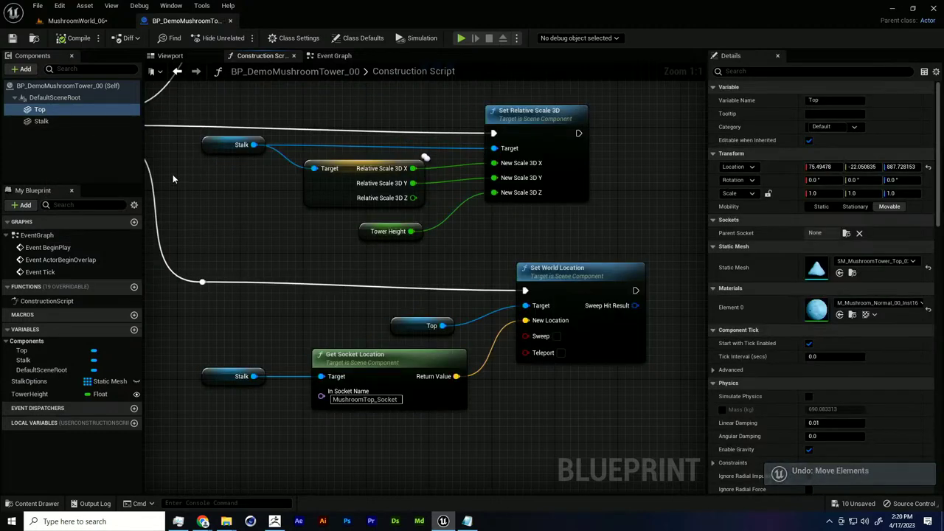
key(ctrl+z)
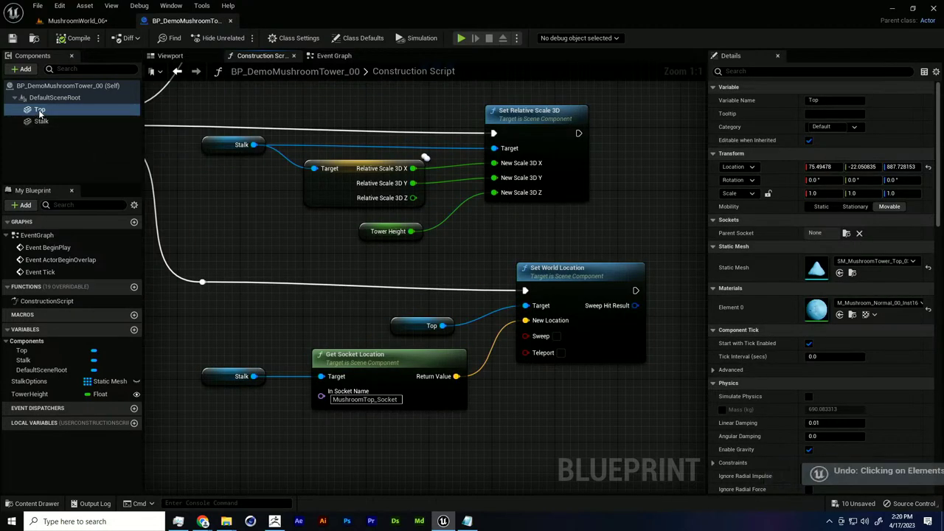
mouse_move(40, 111)
mouse_down()
mouse_move(175, 145)
mouse_move(100, 115)
mouse_move(51, 121)
mouse_up()
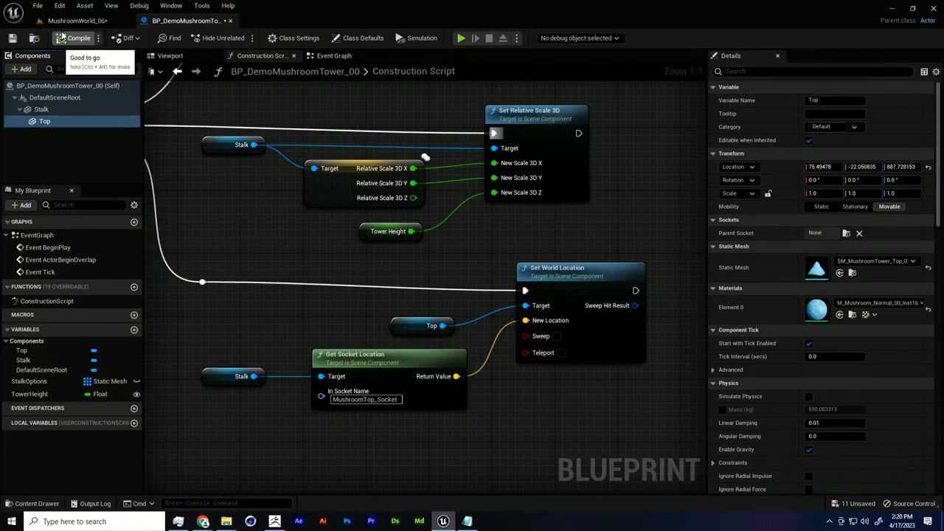
click(74, 21)
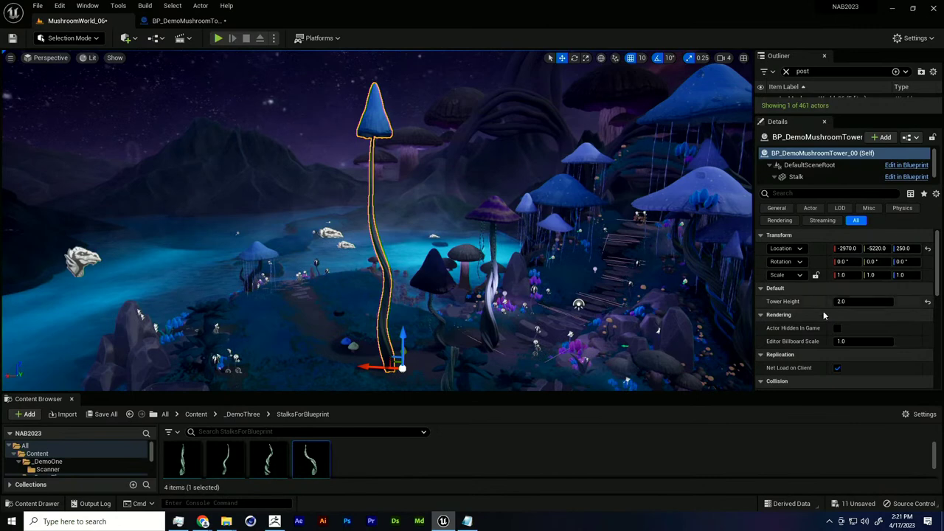
Set the selected tower's Tower Height to 0.3 and inspect the shortened tower up close.
click(865, 302)
text(0)
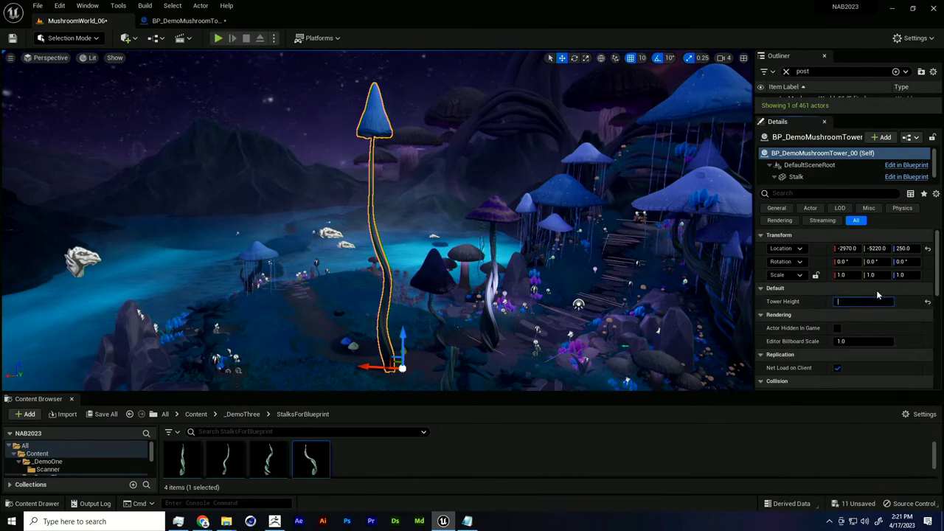
text(.3)
key(Return)
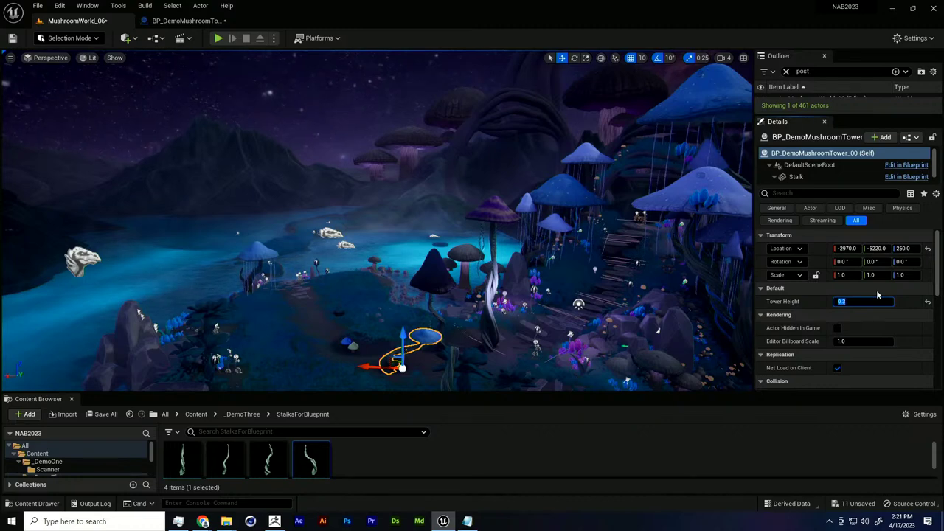
right_drag(643, 184, 655, 185)
key(f)
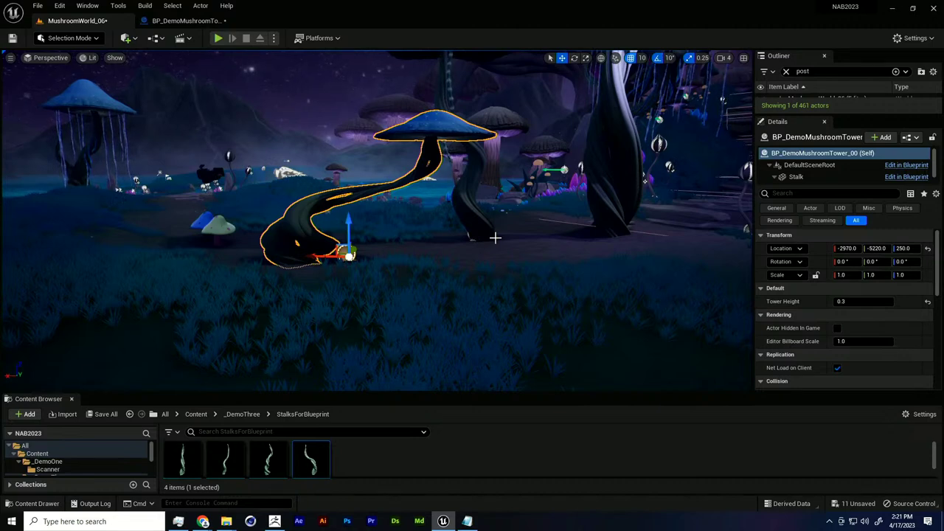
alt+drag(411, 278, 423, 283)
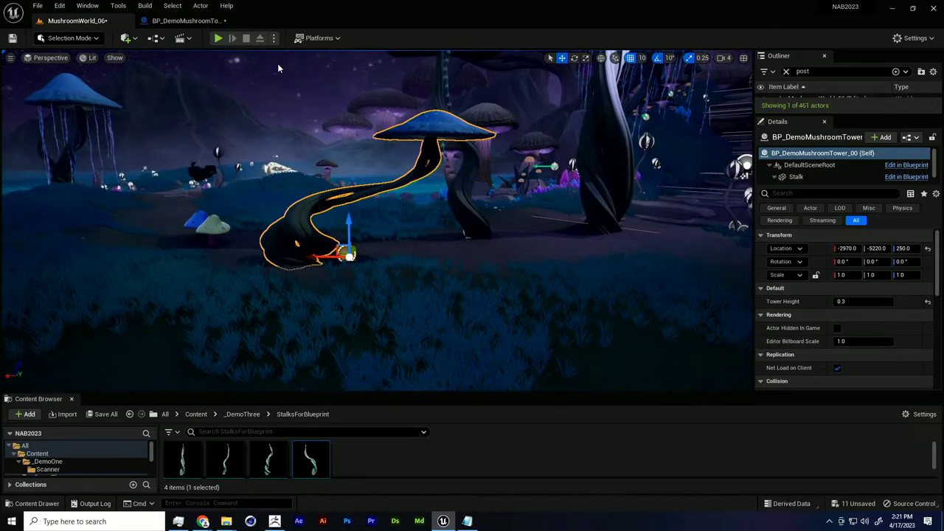
Review the whole Construction Script graph, and examine the Stalk and Top components in the Blueprint's 3D preview.
click(188, 21)
right_drag(246, 132, 385, 209)
scroll(382, 213, down, 3)
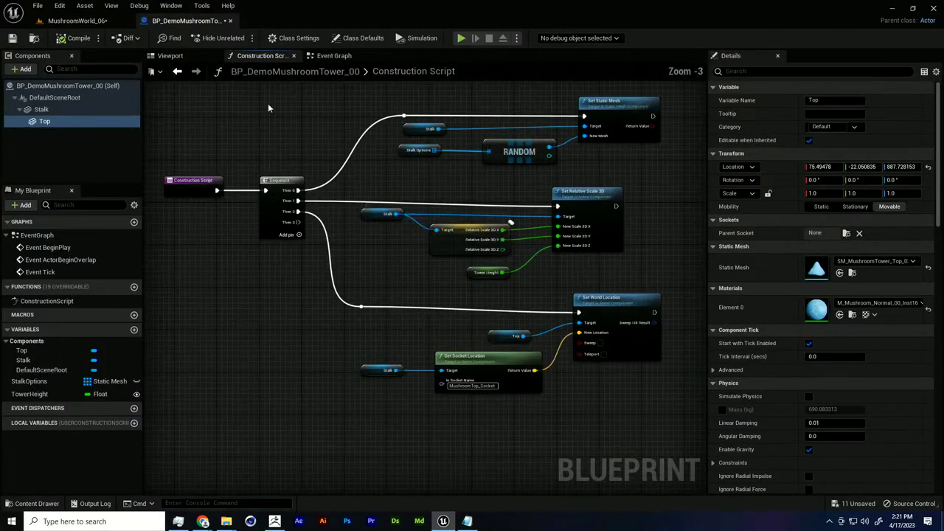
click(194, 57)
alt+drag(465, 276, 347, 270)
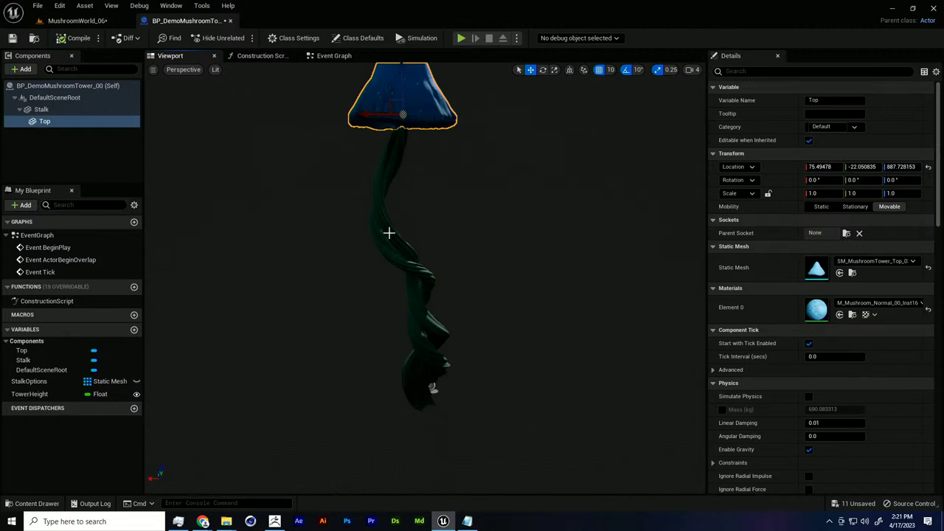
click(368, 226)
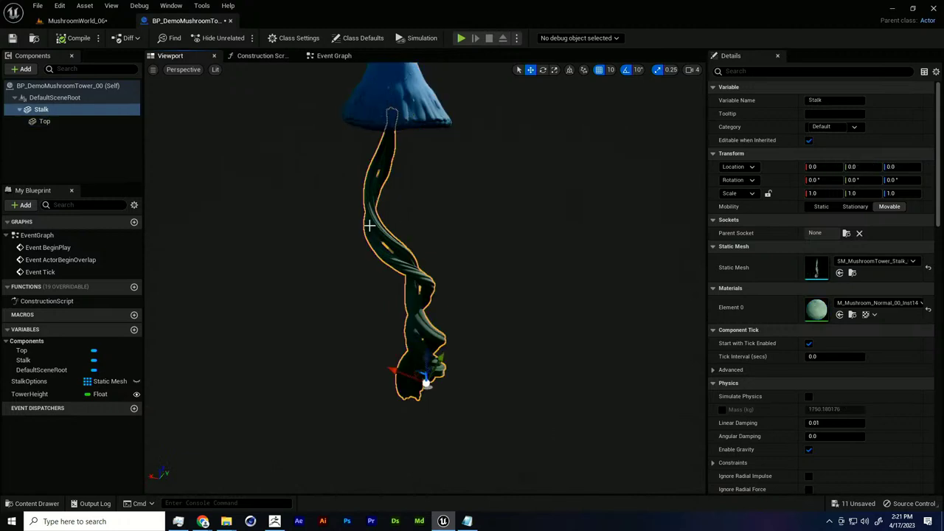
click(350, 110)
scroll(350, 110, up, 1)
right_drag(350, 110, 349, 74)
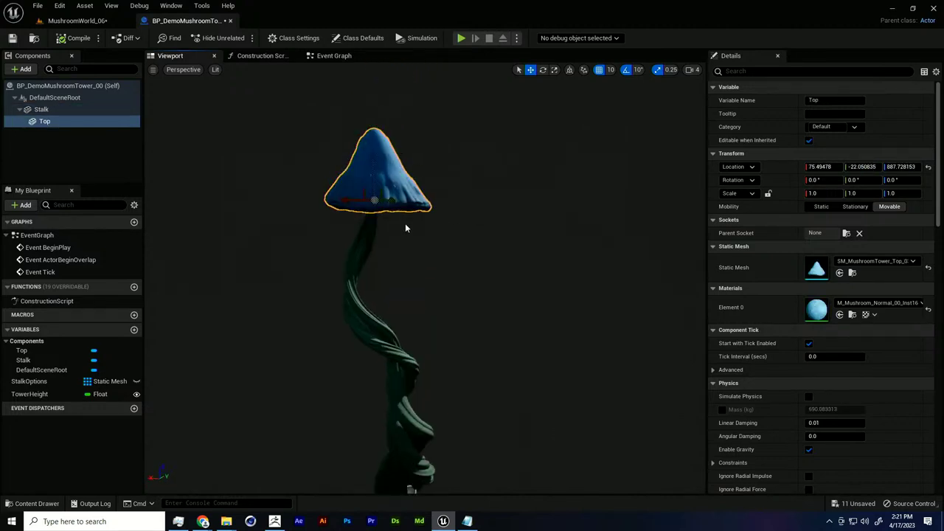
Inspect the Top component in the Blueprint preview, and open its Element 0 material instance to look at its surface.
right_drag(411, 226, 426, 227)
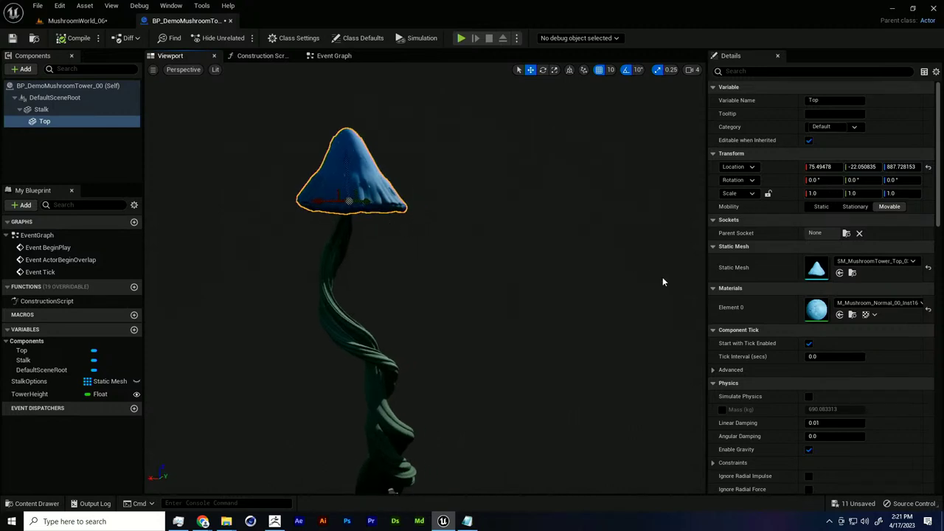
alt+drag(493, 229, 589, 232)
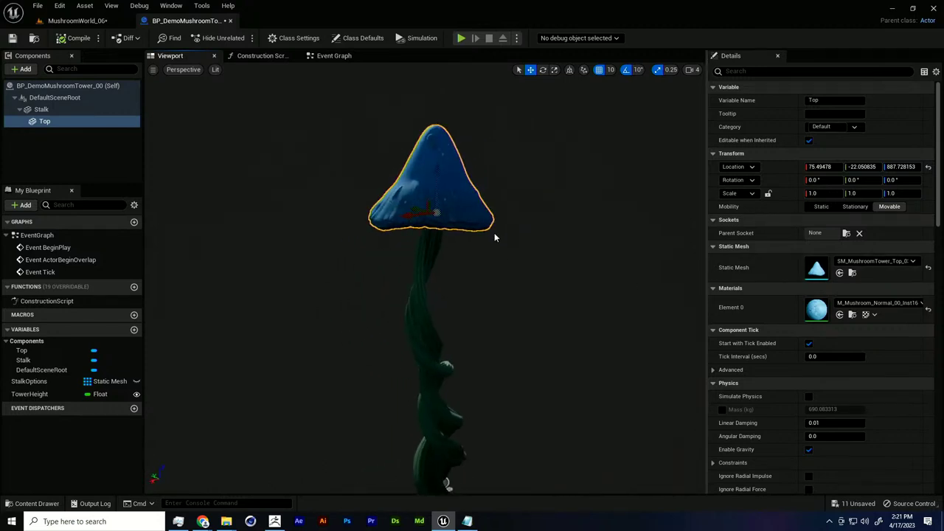
double_click(817, 314)
drag(482, 322, 546, 328)
right_drag(483, 322, 483, 384)
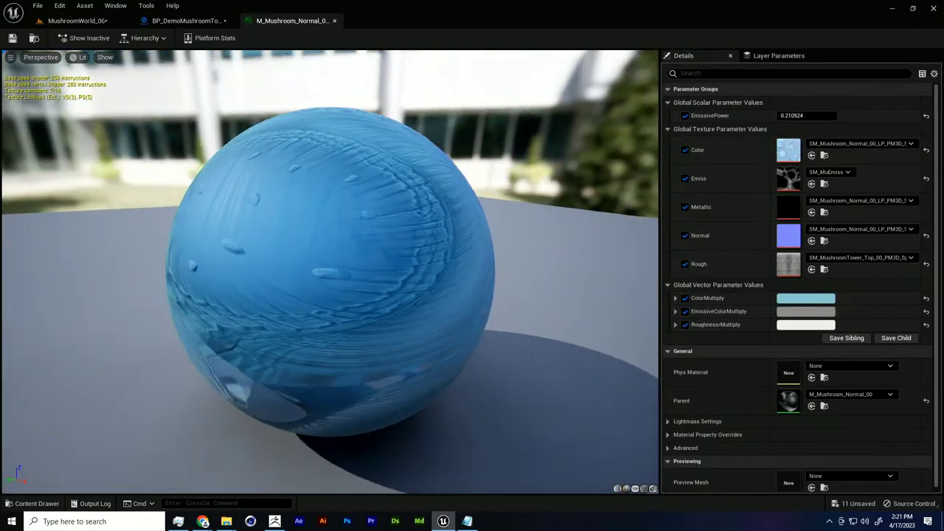
Open the instance's parent material, M_Mushroom_Normal_00, and examine how its color, emissive and roughness nodes feed the output.
double_click(790, 402)
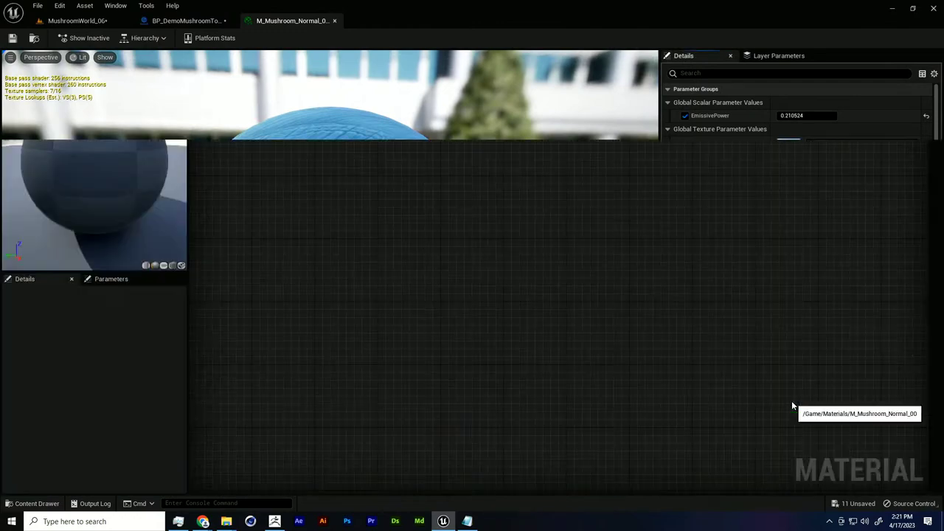
right_drag(446, 384, 568, 482)
scroll(605, 421, down, 1)
right_drag(538, 400, 560, 437)
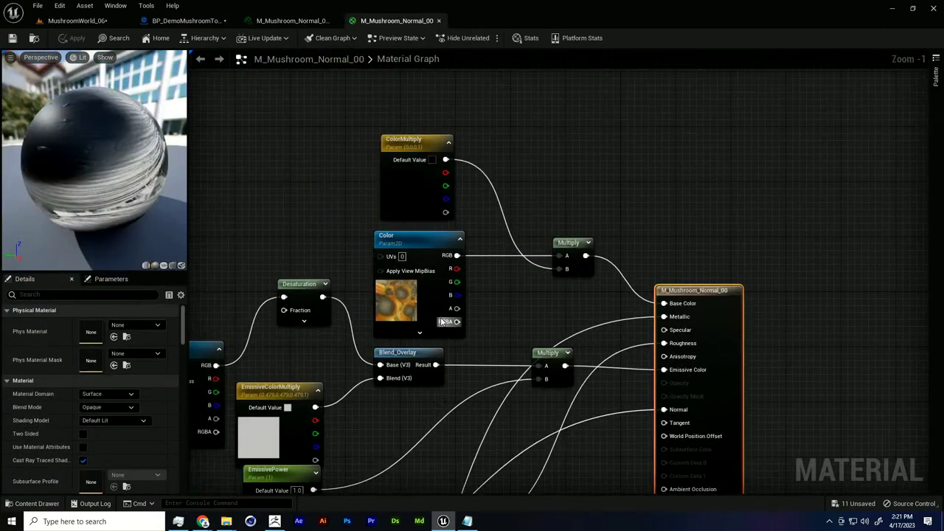
right_drag(441, 322, 526, 269)
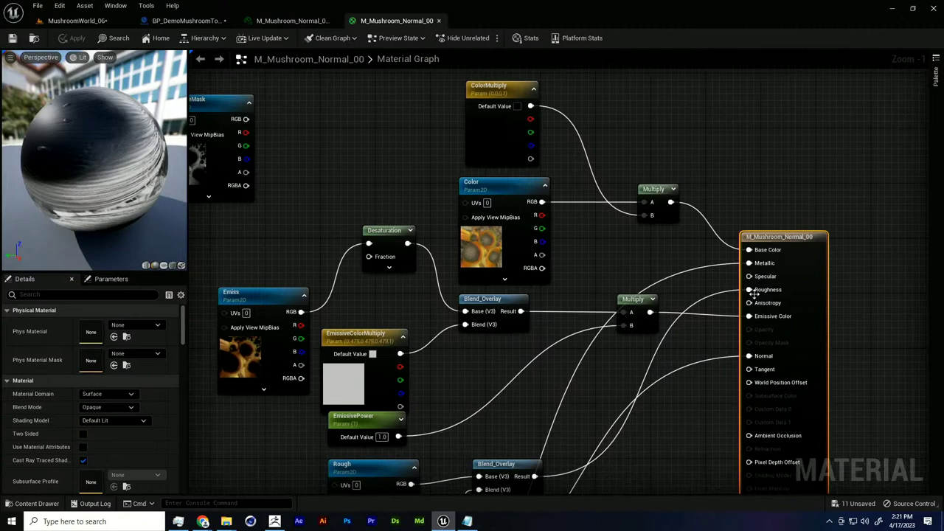
right_drag(568, 245, 564, 268)
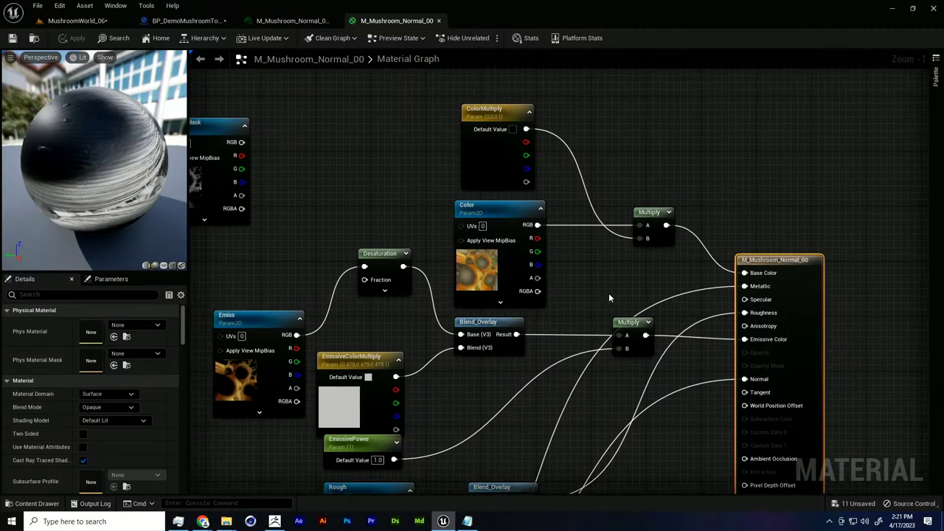
right_drag(340, 227, 469, 262)
Reposition the EmissiveMask and Desaturation nodes in the M_Mushroom_Normal_00 graph to space out the emissive section.
drag(322, 231, 354, 221)
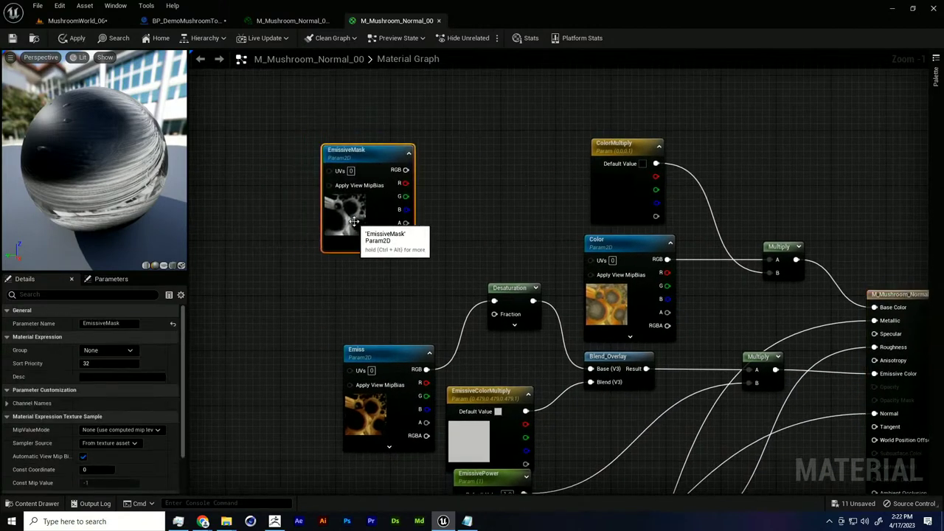
right_drag(485, 229, 440, 225)
drag(472, 292, 457, 334)
right_drag(535, 330, 489, 238)
right_drag(672, 314, 622, 388)
right_drag(511, 296, 536, 316)
Move the ColorMultiply, Color and Multiply nodes together up and to the left, and place EmissiveMask below Color.
drag(432, 150, 611, 270)
drag(672, 298, 672, 298)
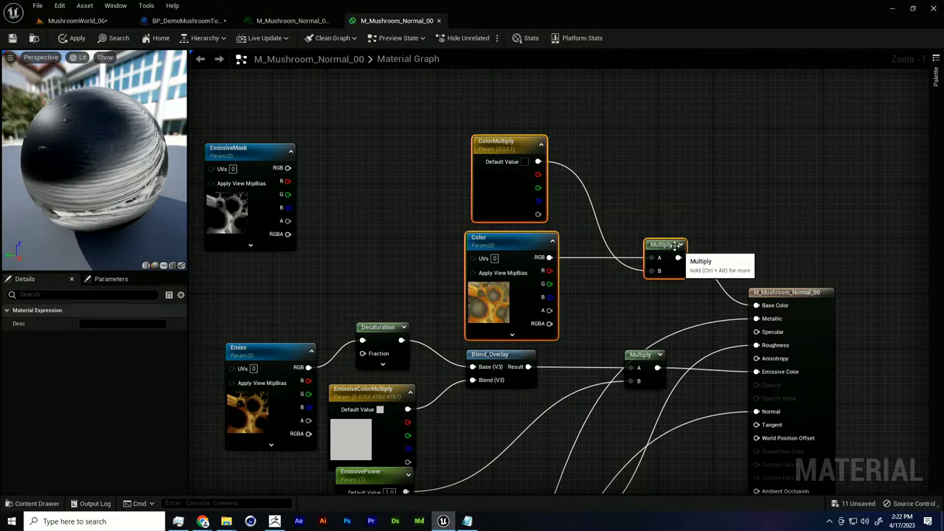
drag(656, 250, 541, 168)
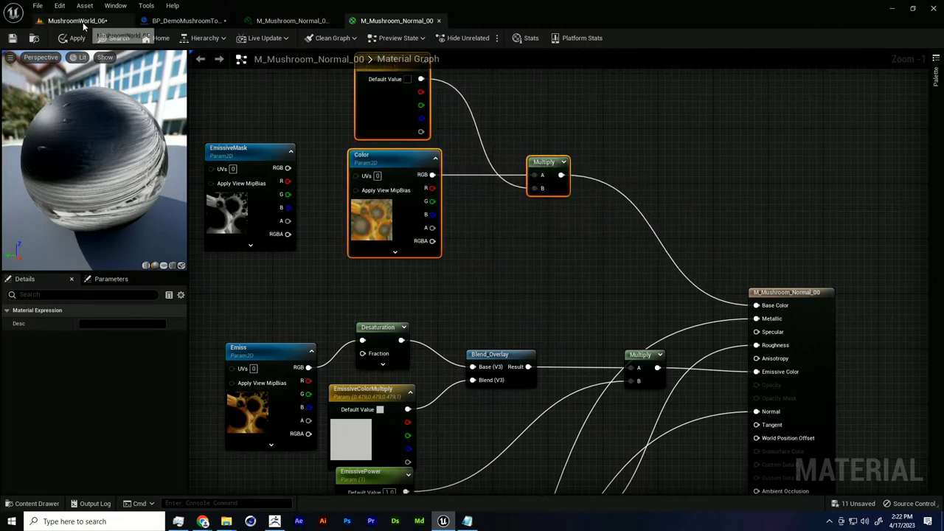
right_drag(435, 162, 440, 208)
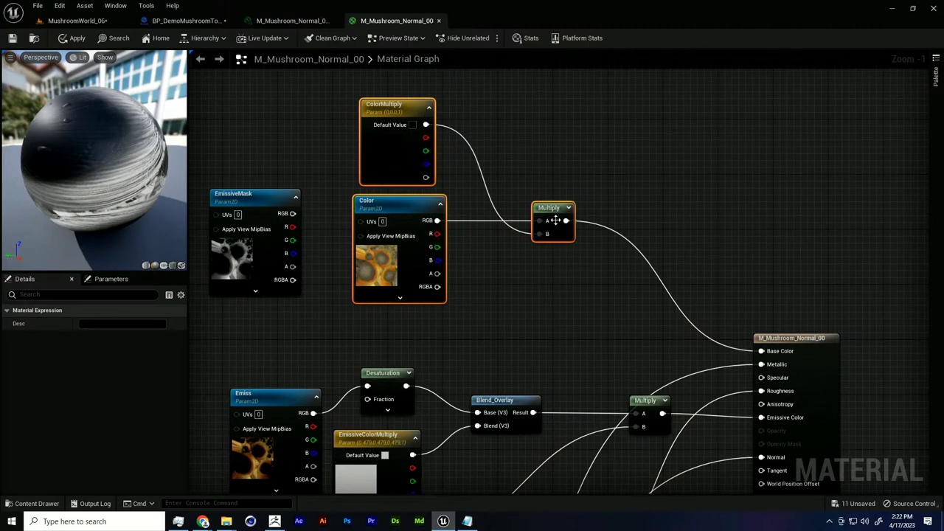
drag(554, 221, 528, 200)
click(258, 199)
drag(258, 199, 387, 302)
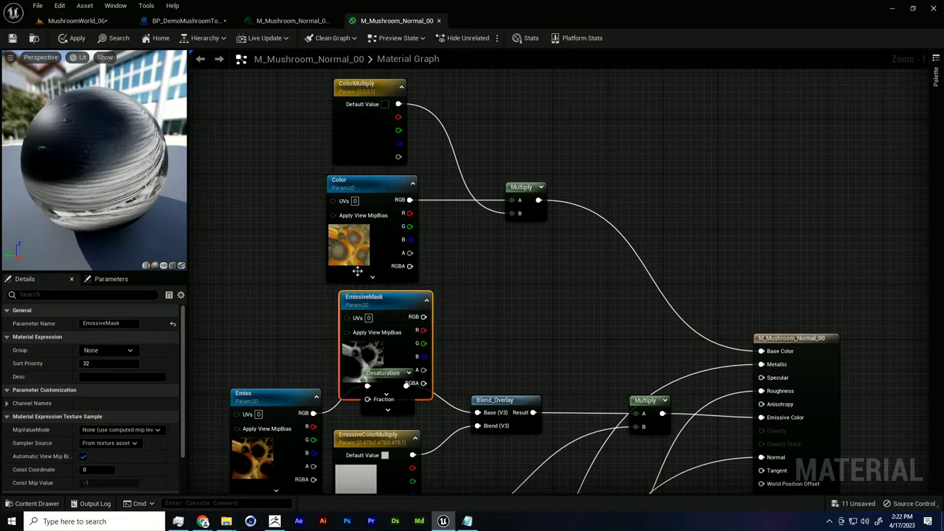
Return to the MushroomWorld level and open the M_Top_Editable_00 material from the _DemoThree/Mats folder.
click(77, 20)
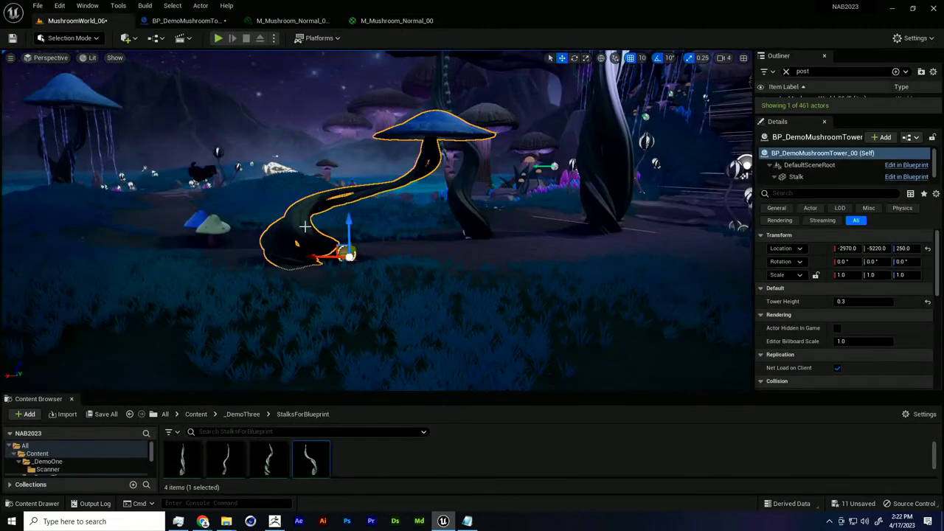
click(241, 414)
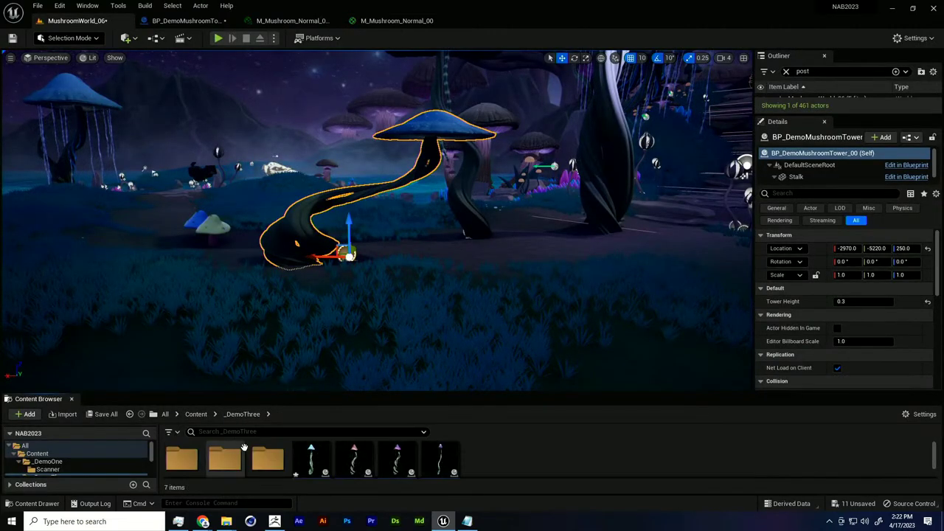
double_click(183, 455)
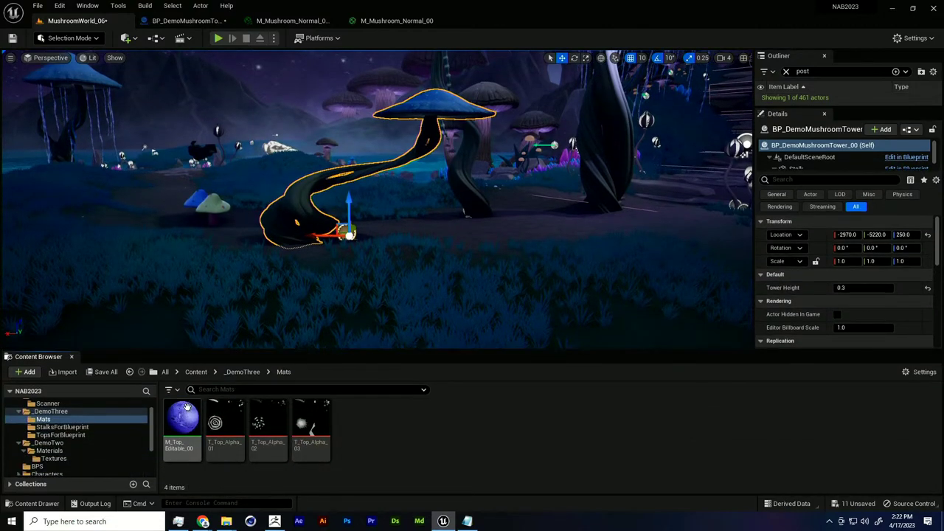
double_click(184, 419)
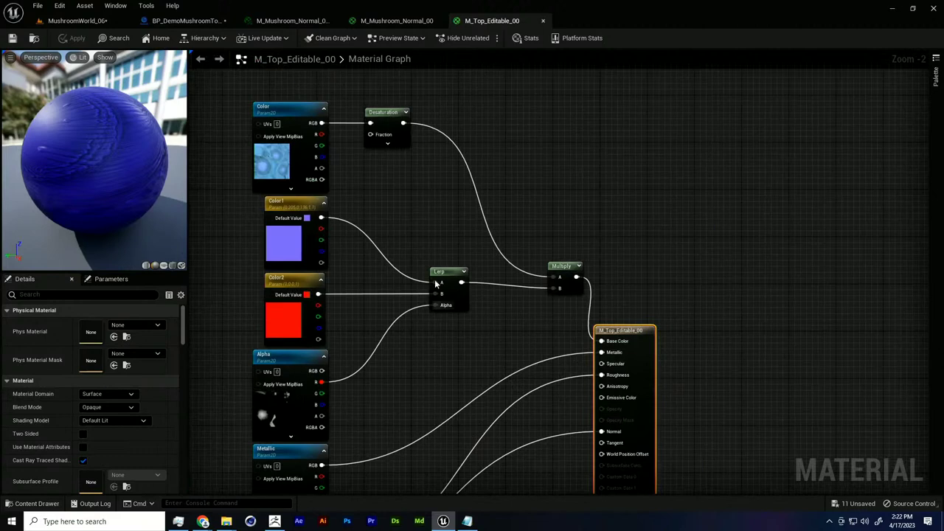
Examine how M_Top_Editable_00 blends Color1 and Color2 by Alpha and multiplies the desaturated Color texture into Base Color.
scroll(401, 199, up, 1)
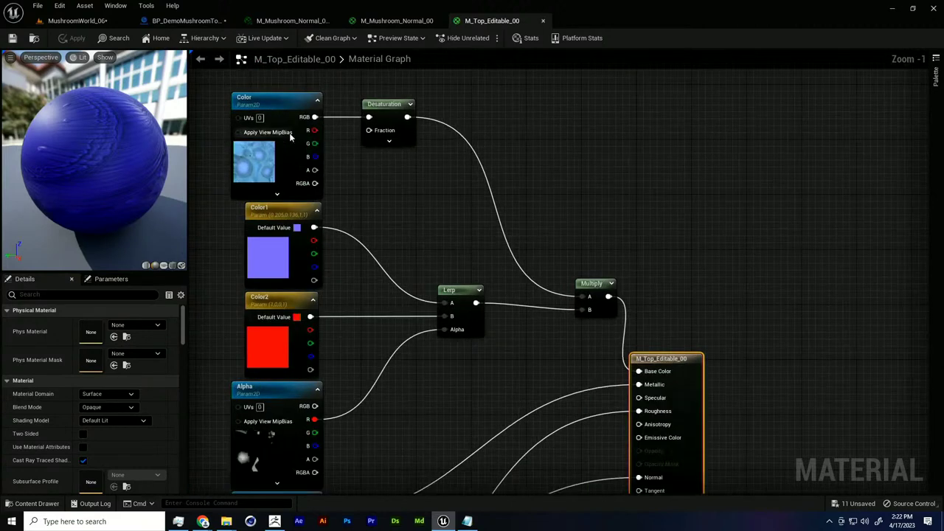
click(280, 148)
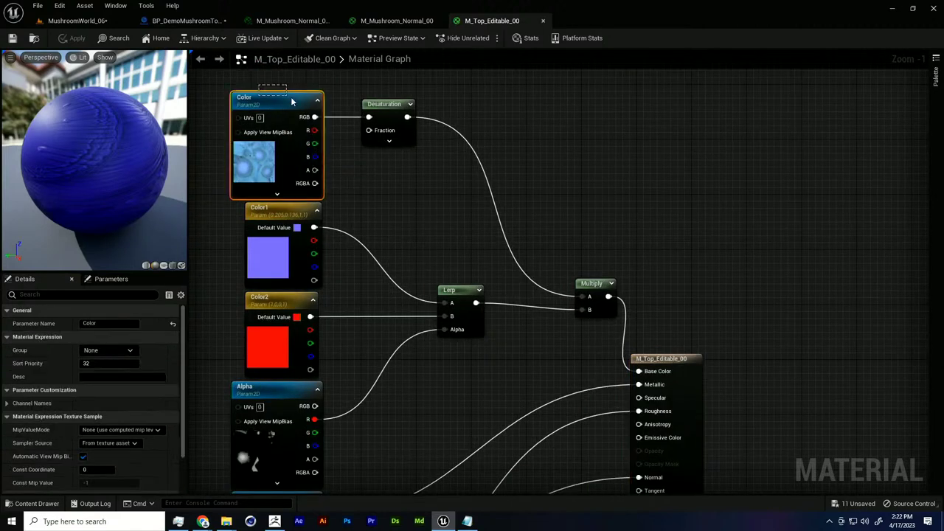
shift+click(408, 138)
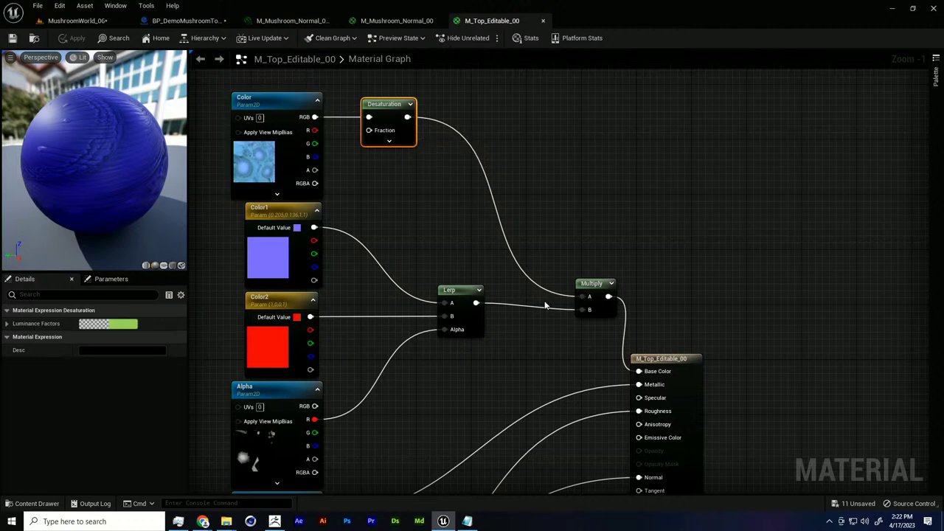
right_drag(493, 322, 523, 271)
click(280, 348)
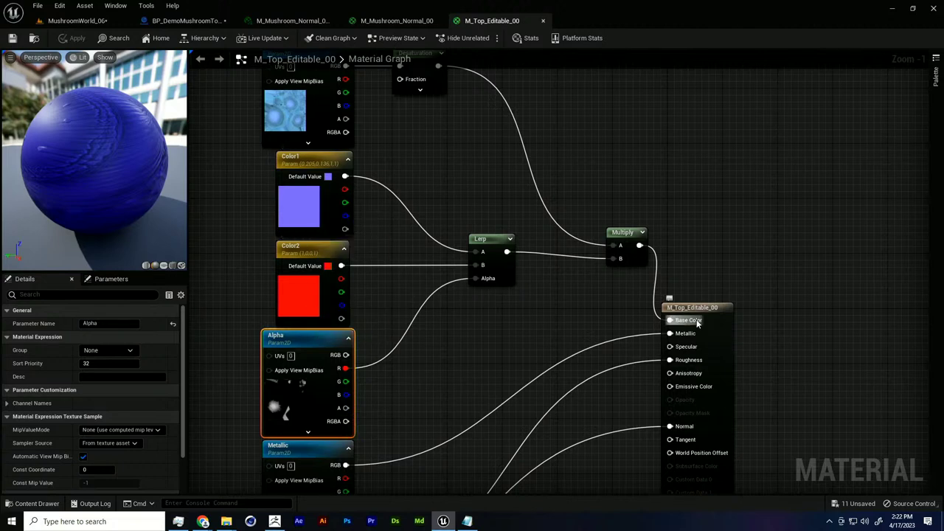
mouse_move(162, 212)
mouse_down()
mouse_move(103, 205)
mouse_move(162, 211)
mouse_up()
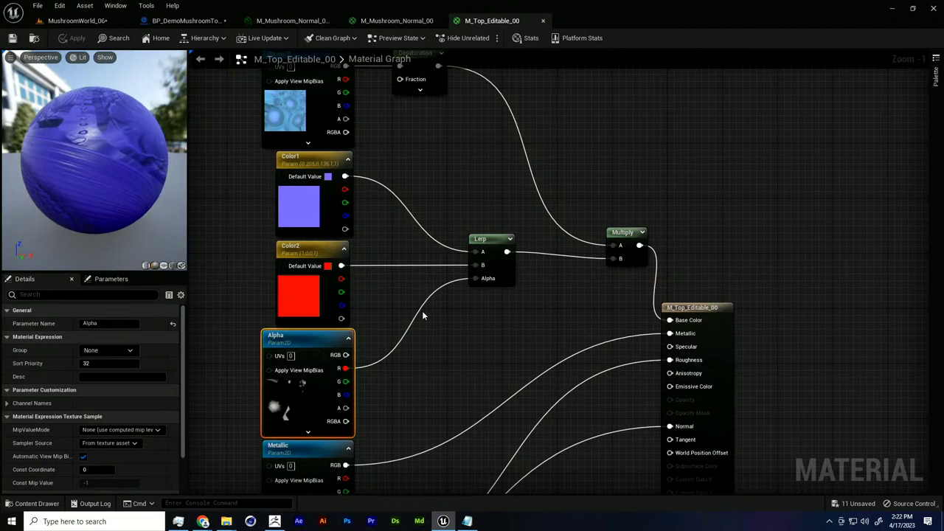
Create a material instance of M_Top_Editable_00 in the Mats folder.
click(98, 21)
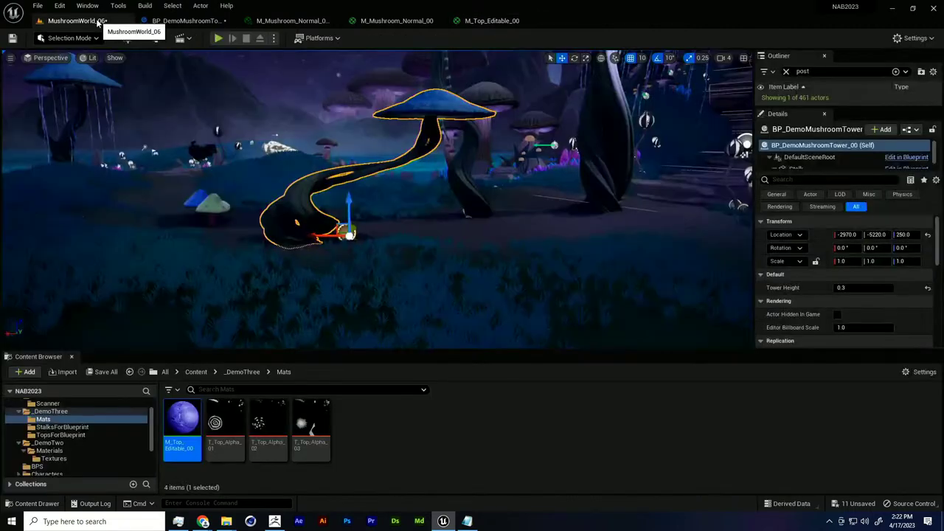
right_click(185, 426)
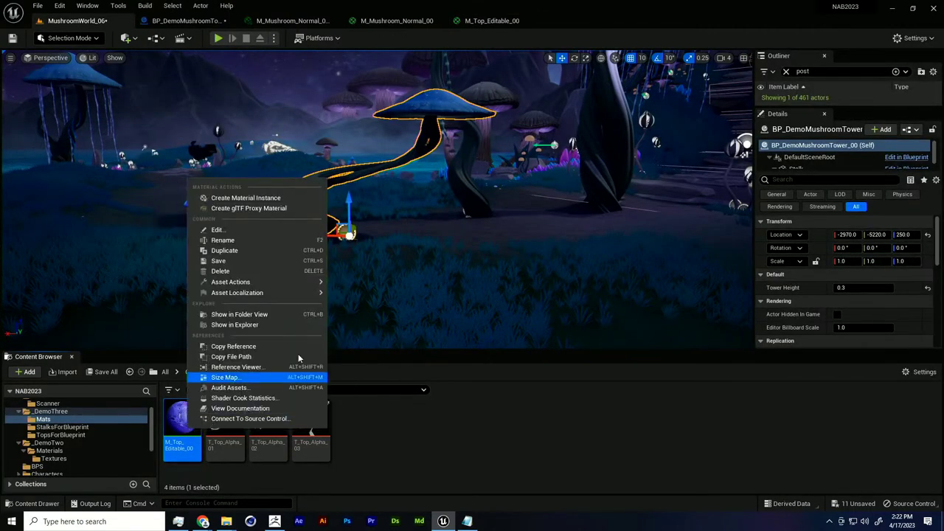
click(263, 202)
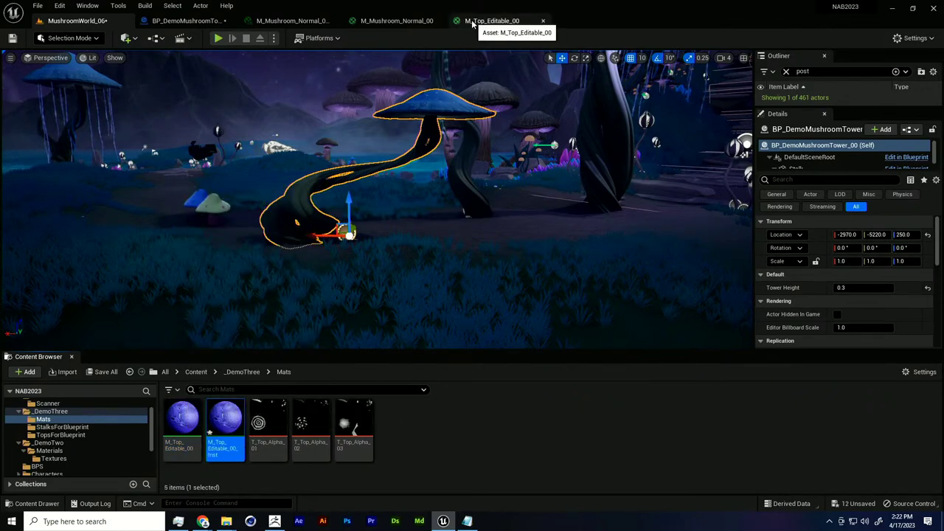
Assign the new M_Top_Editable_00 instance to the Top component's Element 0 in the tower Blueprint and inspect the cap.
click(186, 21)
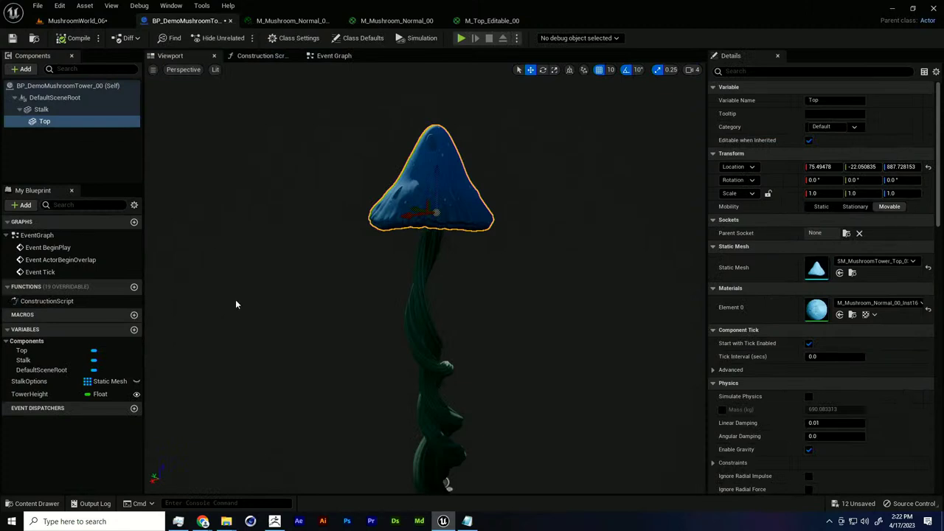
click(840, 314)
right_drag(551, 305, 552, 305)
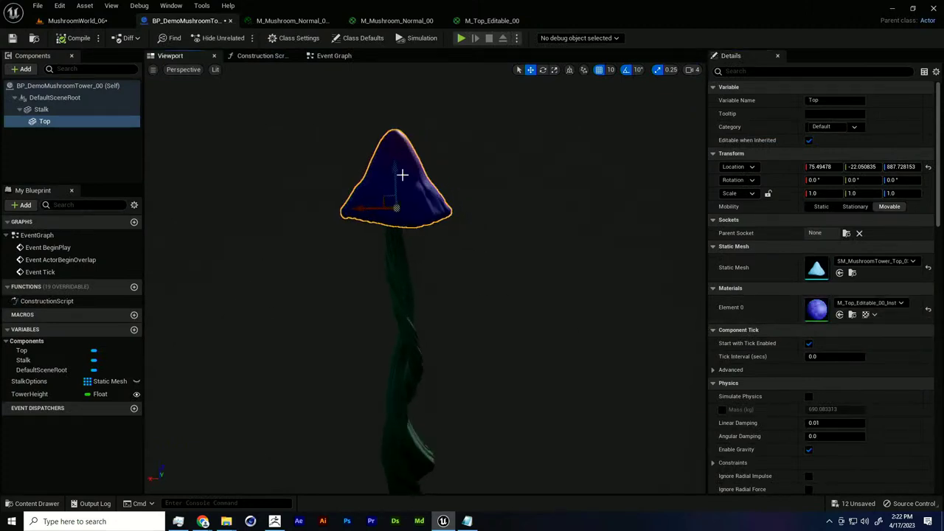
right_drag(402, 151, 560, 199)
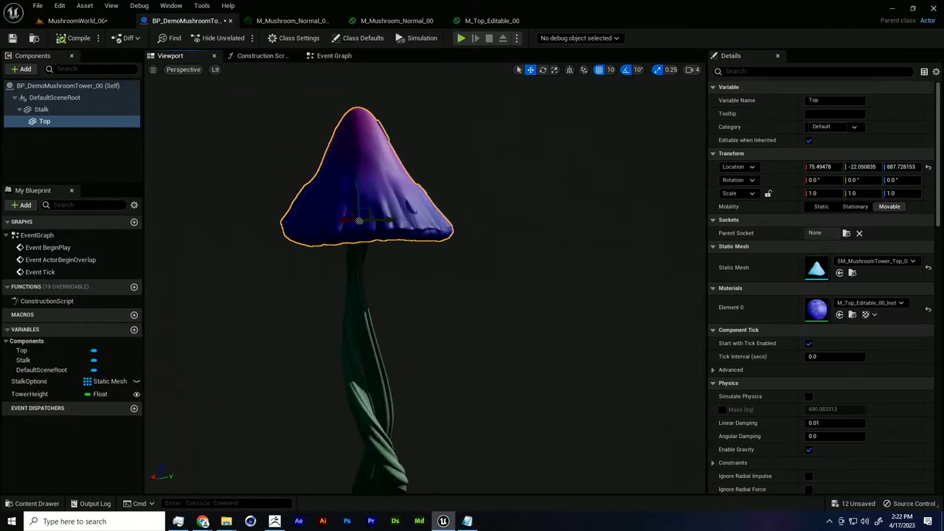
alt+drag(560, 199, 495, 261)
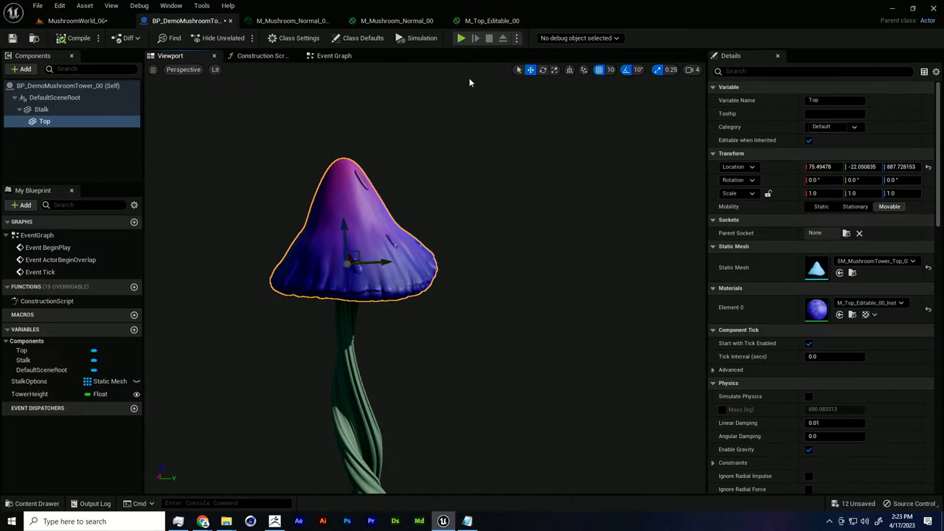
Add a Top component reference to the Construction Script and place it below the Get Socket Location nodes.
click(262, 55)
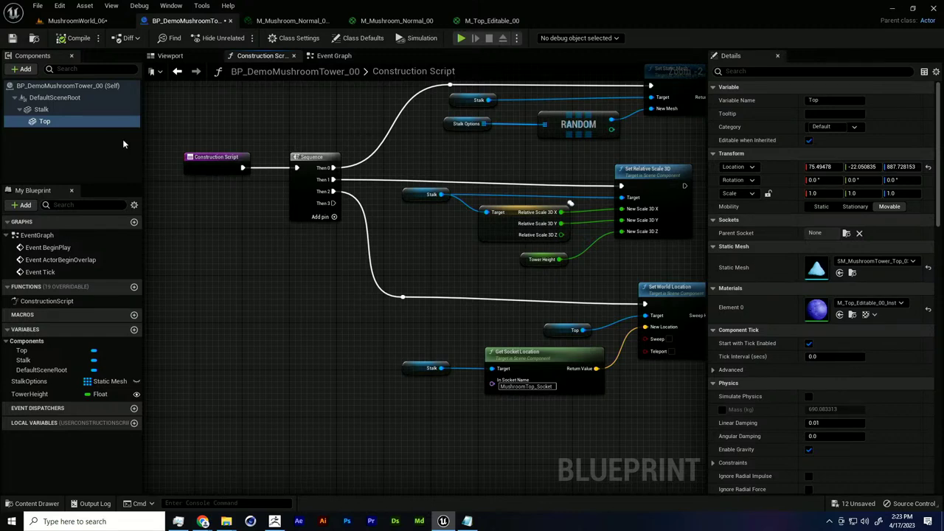
drag(53, 125, 360, 396)
right_drag(391, 402, 374, 332)
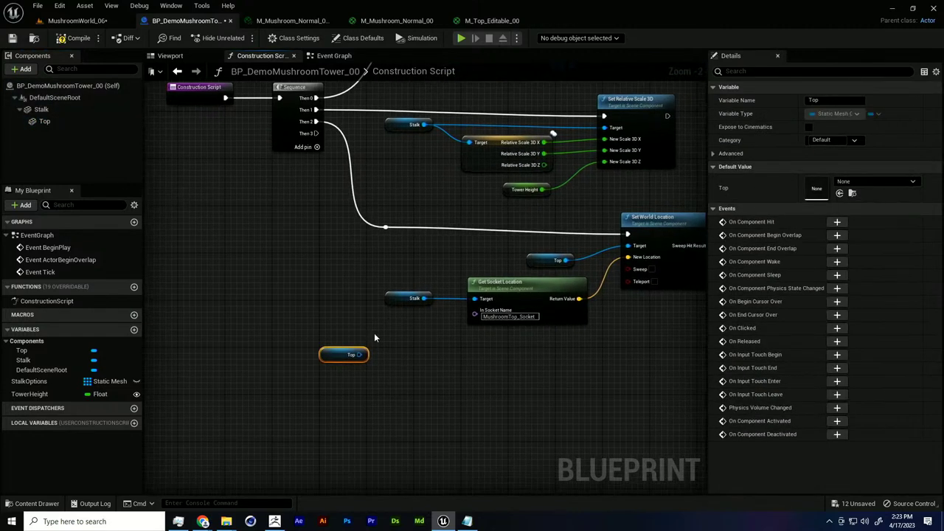
drag(323, 354, 327, 386)
scroll(349, 393, up, 2)
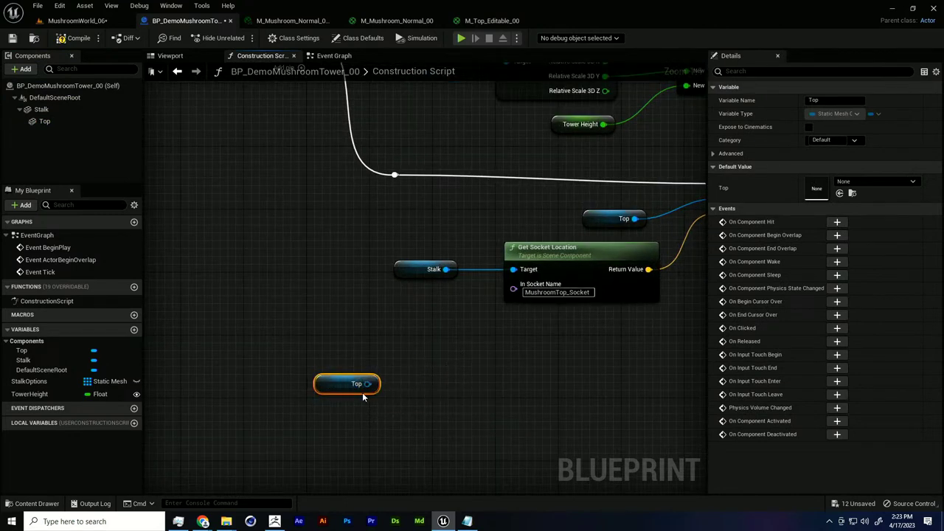
Add a Create Dynamic Material Instance node targeting the new Top reference, and align the reference with its Target input.
drag(363, 383, 402, 378)
text(c)
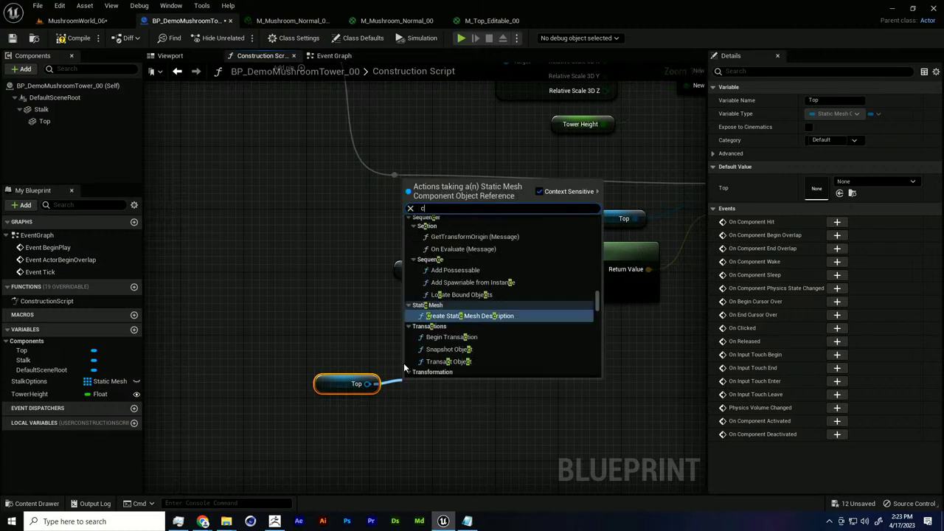
text(reate dyn)
key(Return)
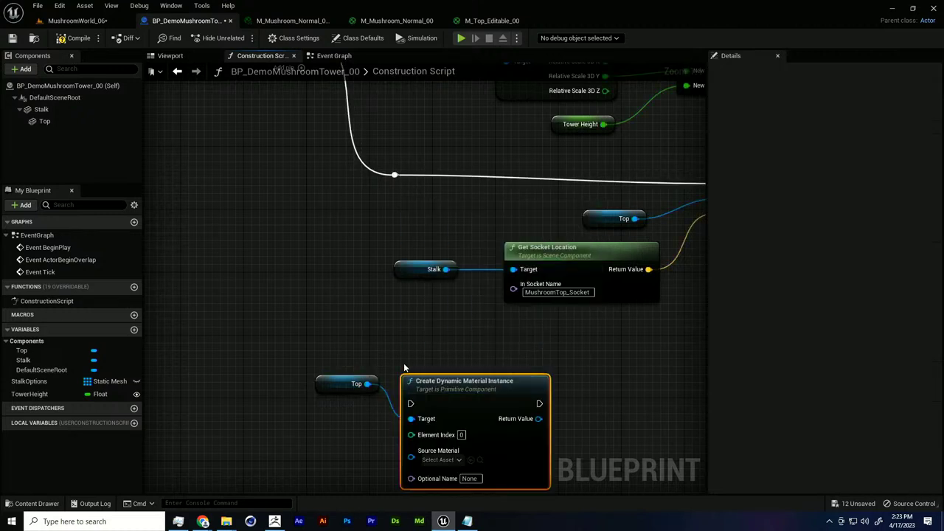
drag(323, 377, 331, 408)
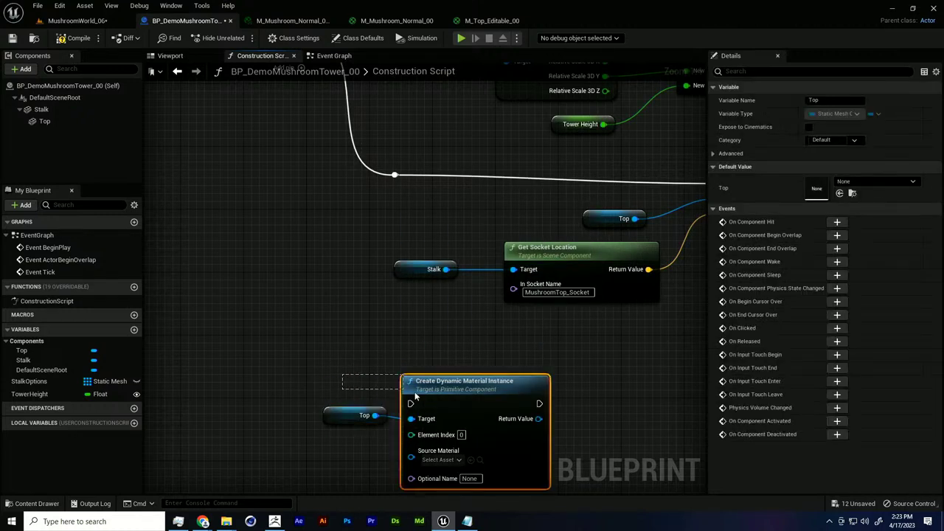
right_drag(416, 332, 410, 416)
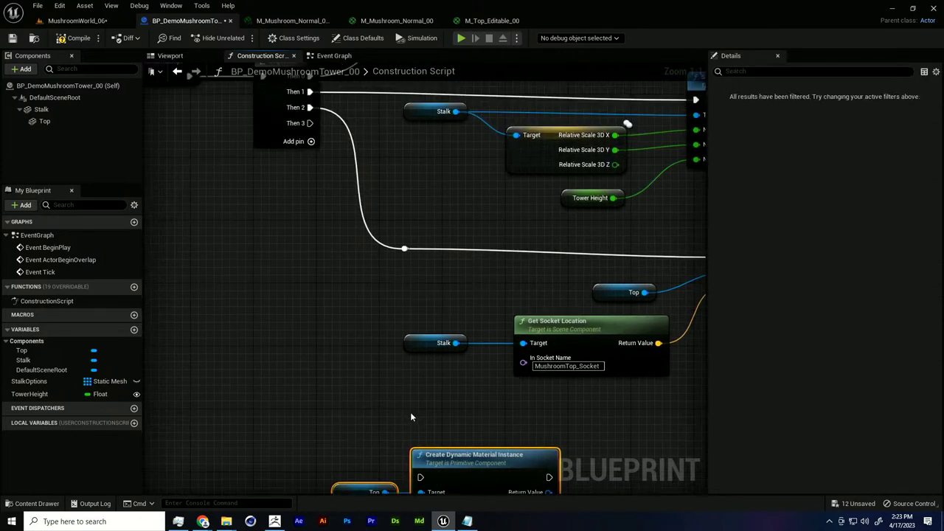
Connect the Sequence's Then 3 output to the Create Dynamic Material Instance node and check the Top component's material slot index.
drag(301, 125, 417, 435)
drag(306, 112, 420, 464)
right_drag(438, 410, 415, 264)
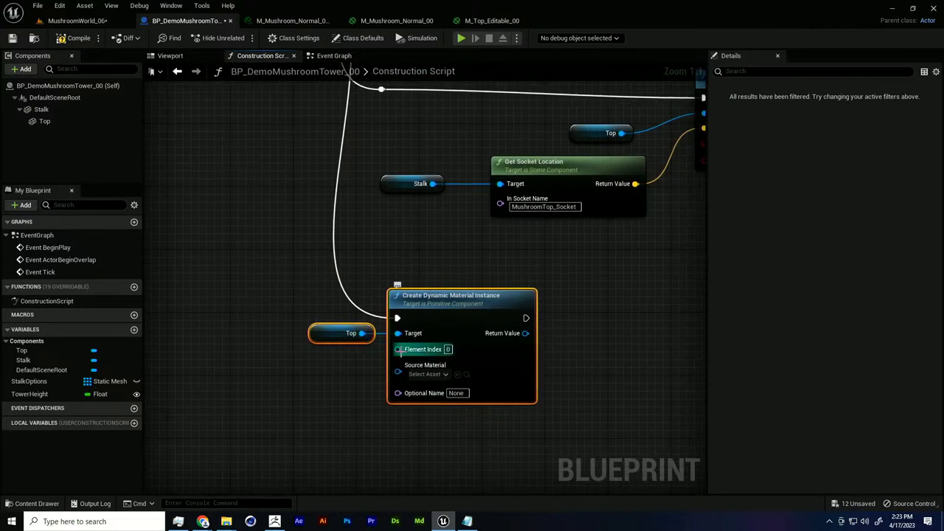
click(45, 122)
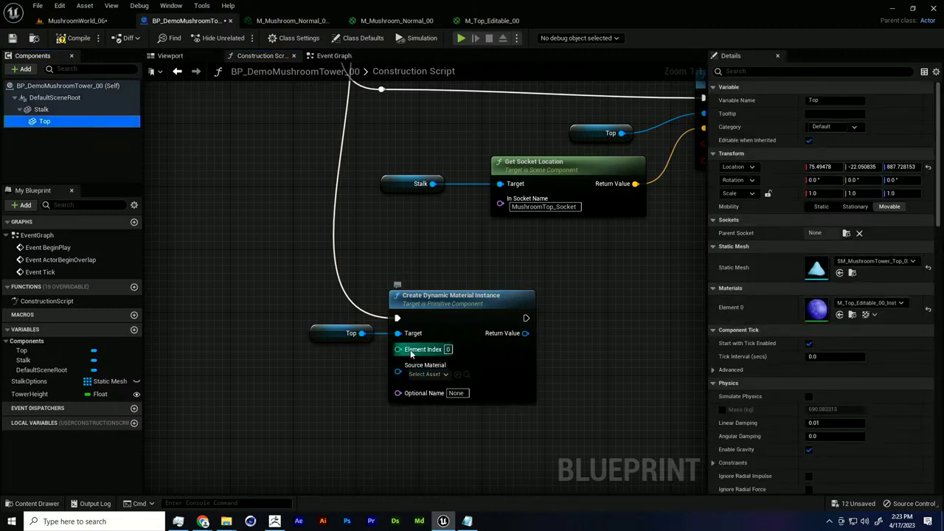
right_drag(524, 379, 520, 376)
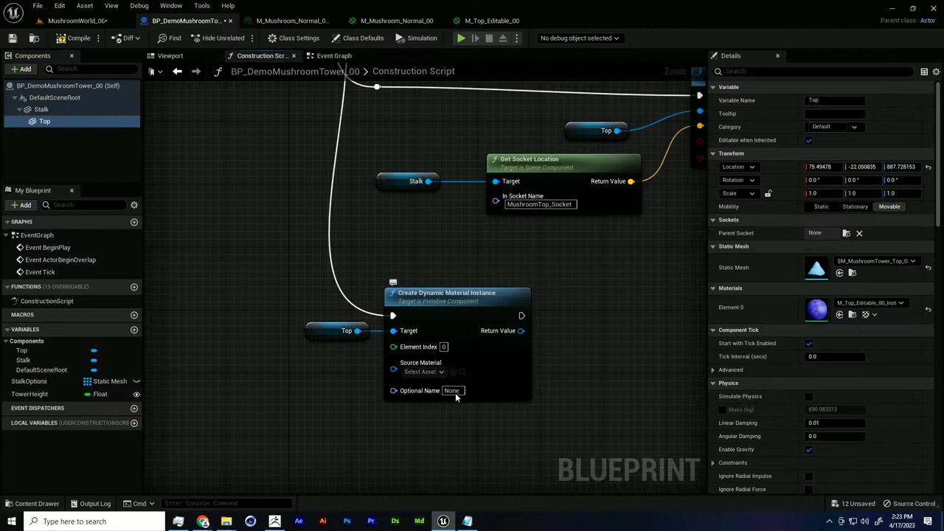
Promote the Create Dynamic Material Instance return value to a variable named DynamicMaterial and align its SET node with the source node.
right_drag(571, 356, 496, 370)
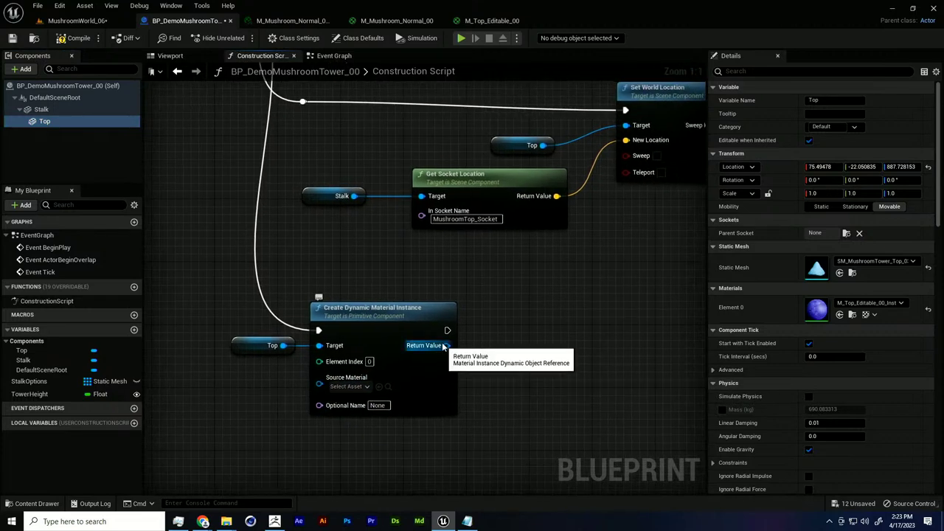
drag(445, 346, 485, 345)
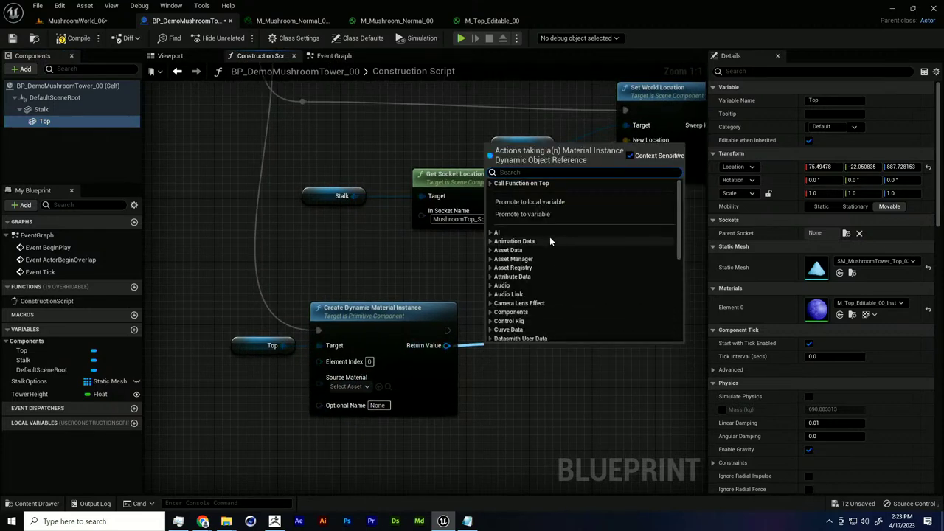
click(545, 214)
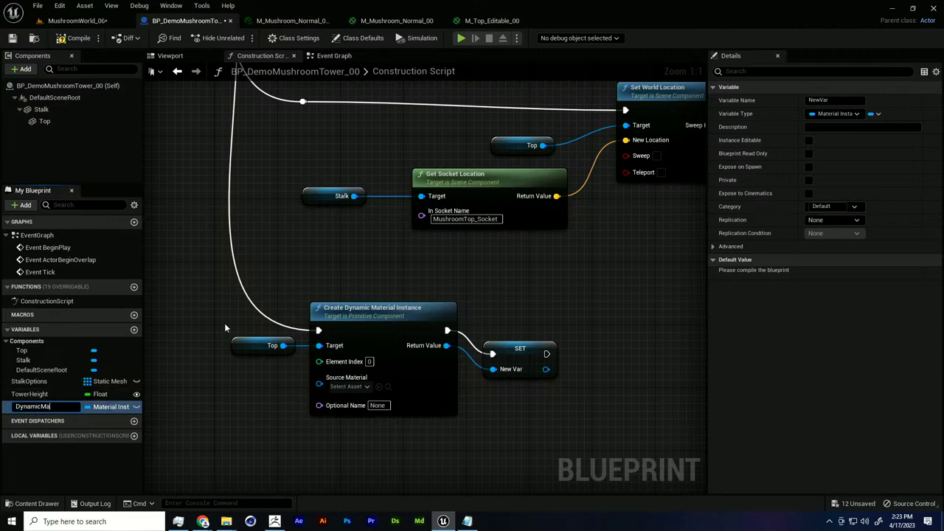
text(DynamicMaterial)
key(Return)
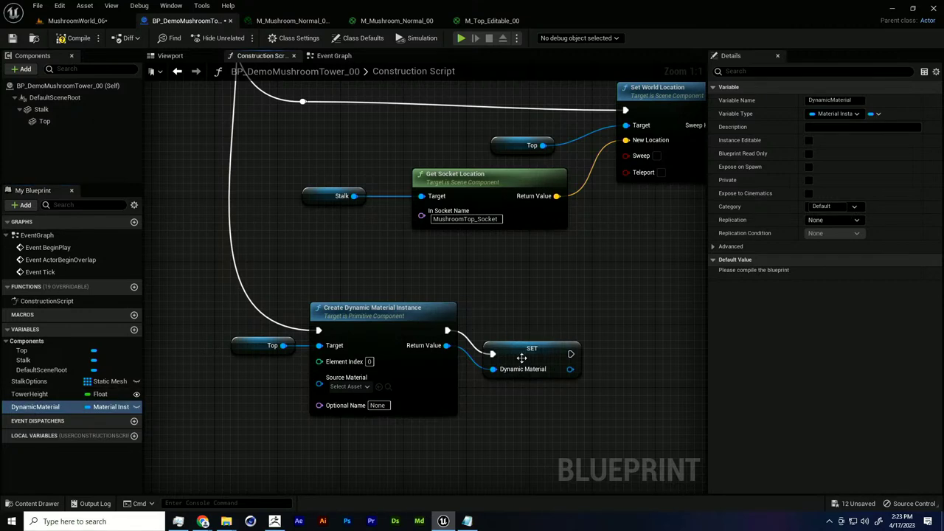
drag(522, 357, 637, 368)
click(589, 404)
right_drag(531, 311, 490, 300)
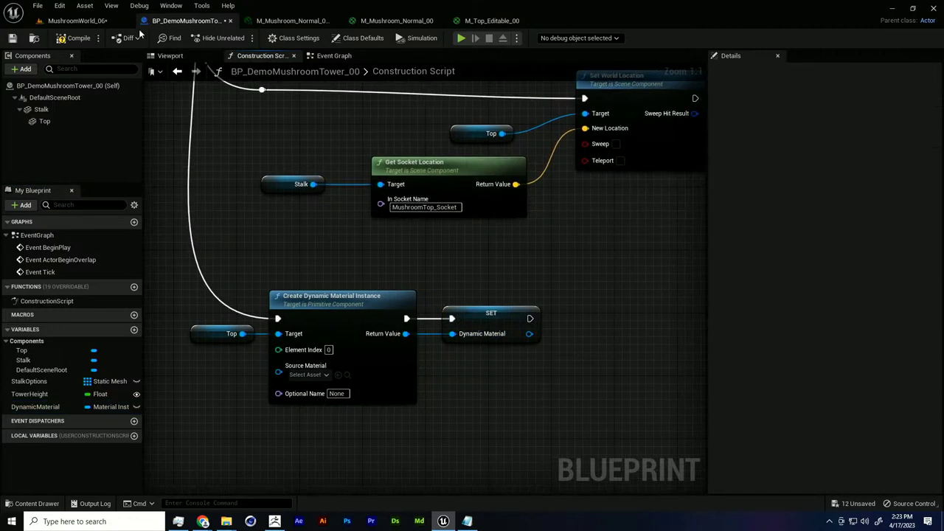
Open the M_Top_Editable_00_Inst material instance from the Mats folder, review its parameters and return to the tower Blueprint.
click(76, 21)
double_click(225, 420)
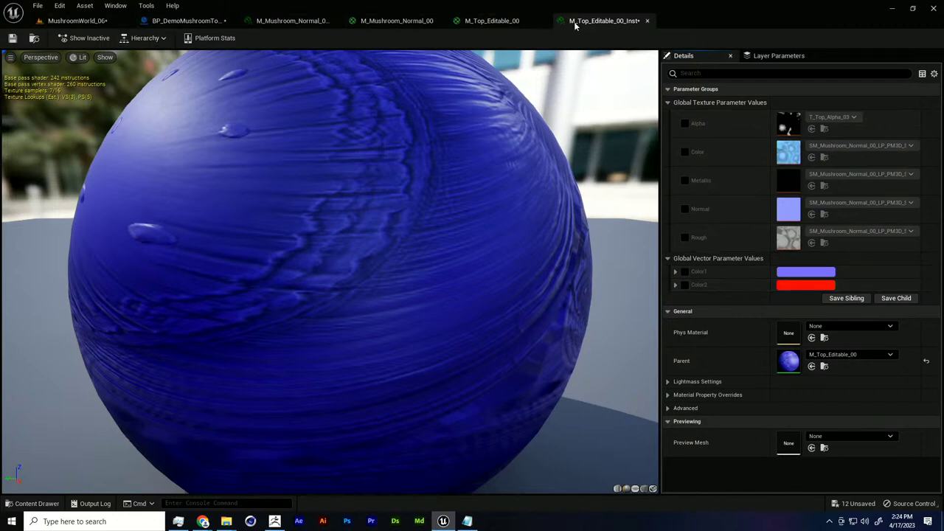
click(185, 21)
Add a Set Texture Parameter Value node from the DynamicMaterial SET output and align it with the SET node.
drag(472, 317, 519, 319)
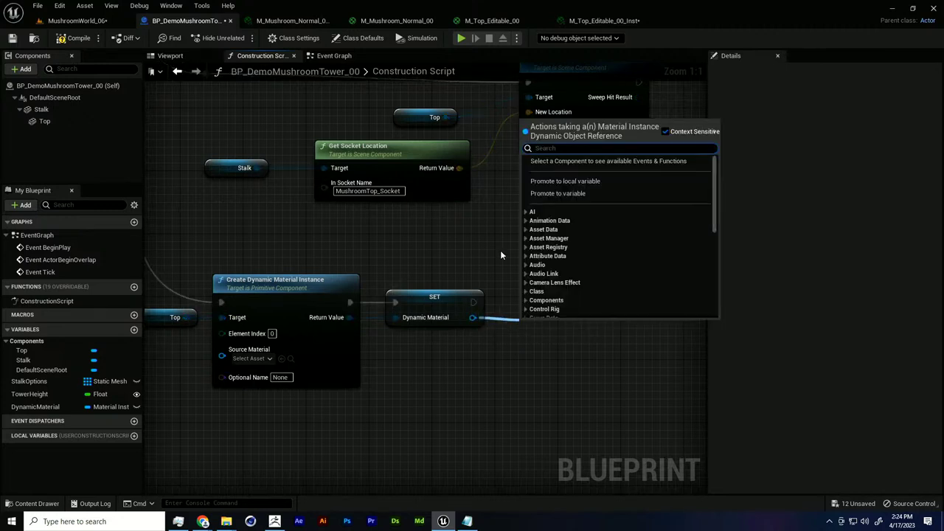
text(set parameter)
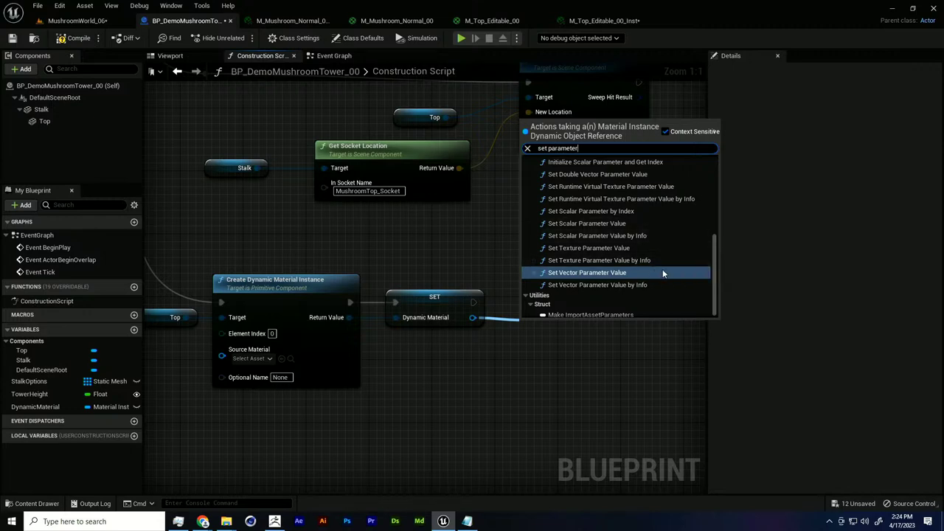
scroll(667, 264, up, 1)
scroll(667, 262, up, 1)
scroll(667, 250, down, 1)
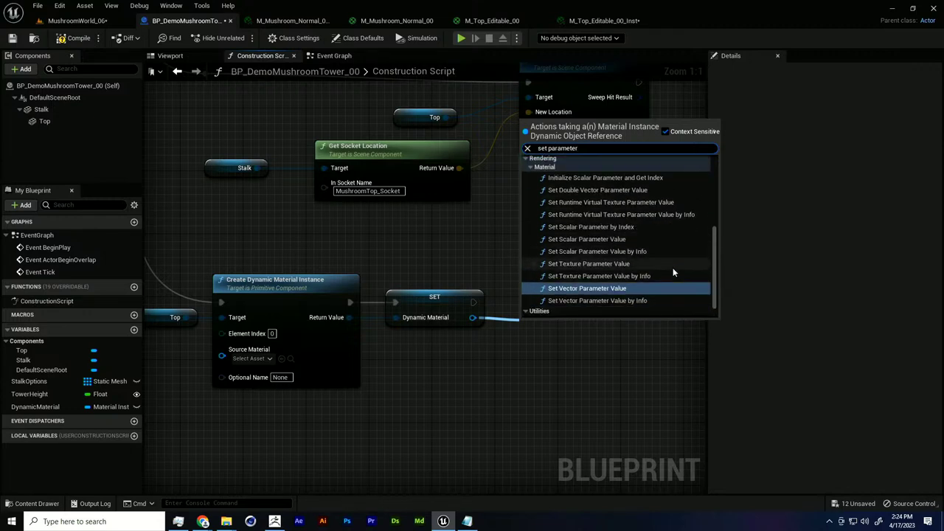
click(609, 265)
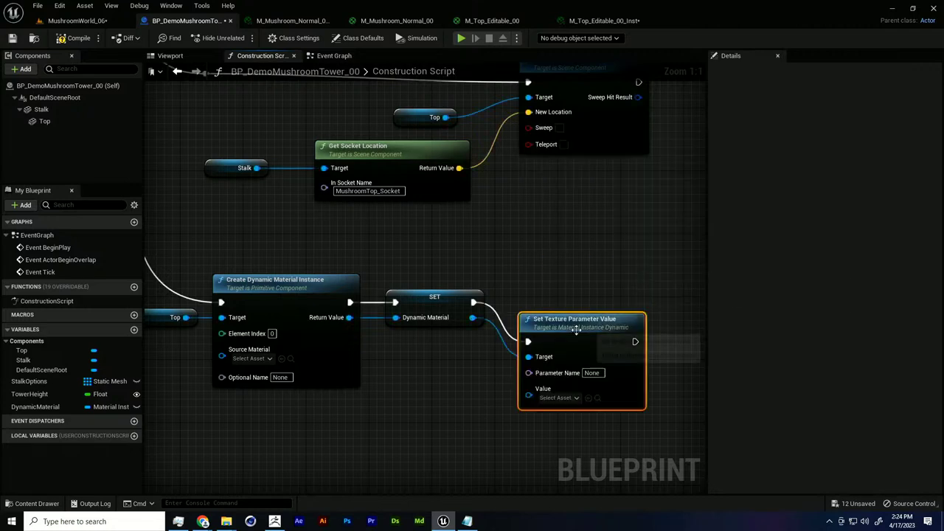
right_drag(634, 386, 569, 329)
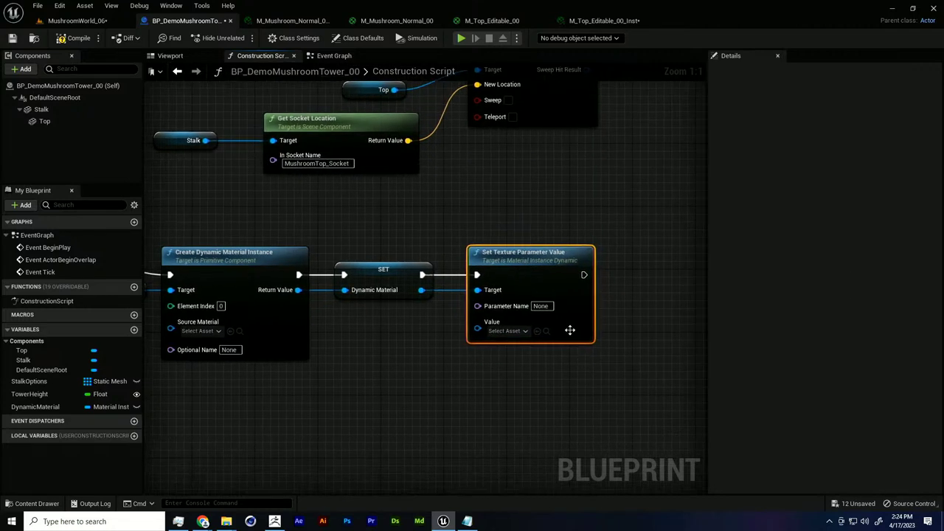
Look through the textures offered for the Set Texture Parameter Value node, then check the texture parameters of M_Top_Editable_00_Inst.
click(518, 331)
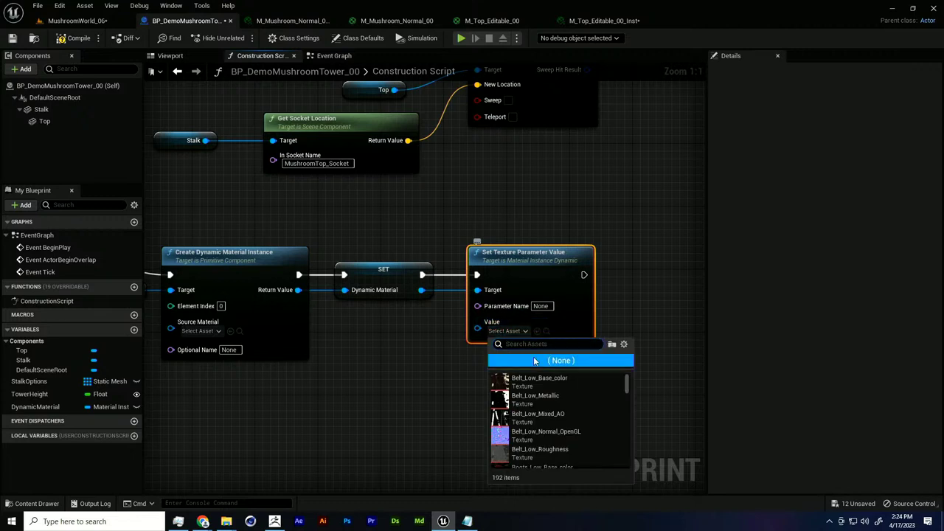
scroll(562, 413, up, 2)
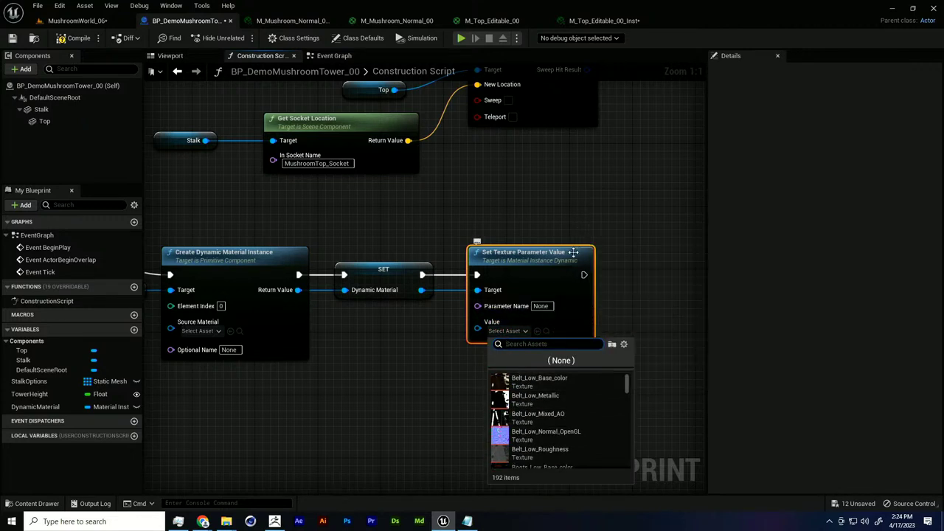
click(599, 21)
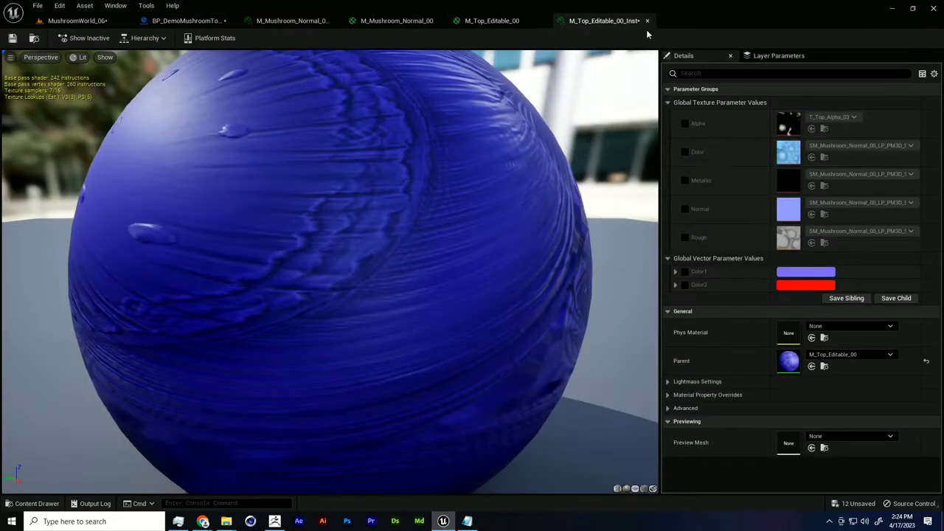
Close the M_Mushroom_Normal_00_Inst16 editor and cancel closing the M_Mushroom_Normal_00 material.
click(277, 24)
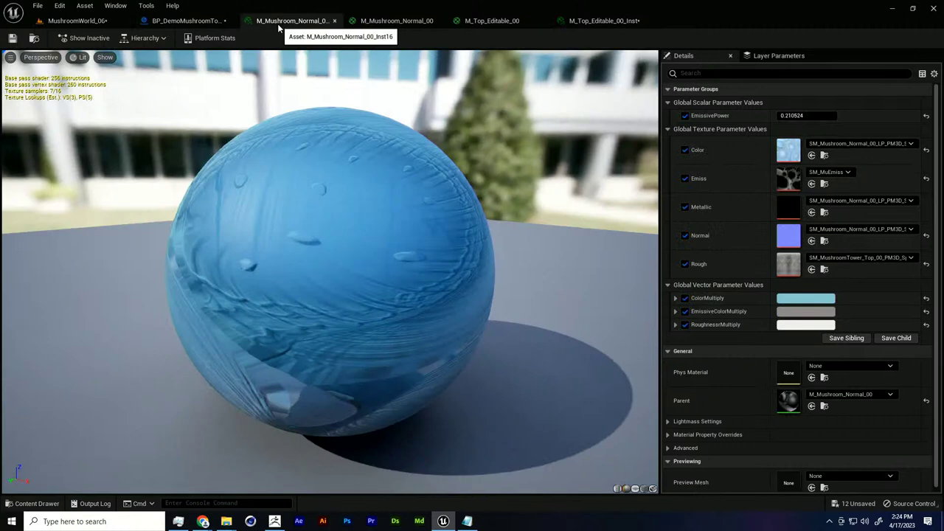
click(334, 20)
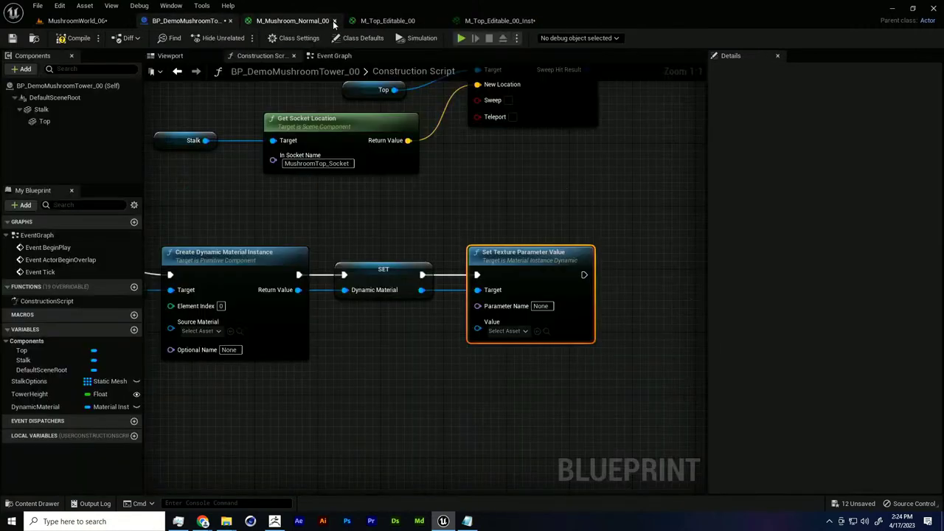
click(334, 20)
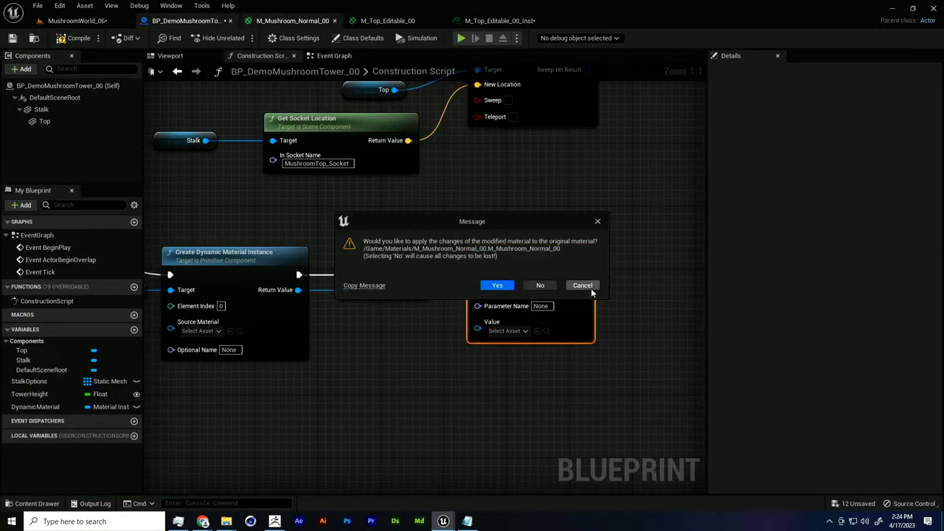
click(583, 285)
Examine the M_Top_Editable_00_Inst preview and its Alpha texture parameter, then return to the tower Blueprint's Construction Script.
click(502, 20)
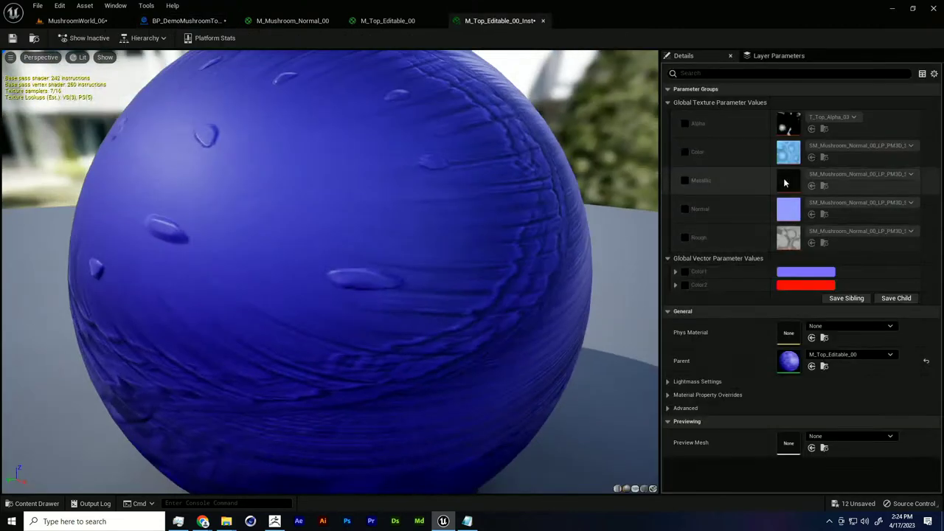
drag(516, 184, 571, 185)
scroll(571, 185, down, 3)
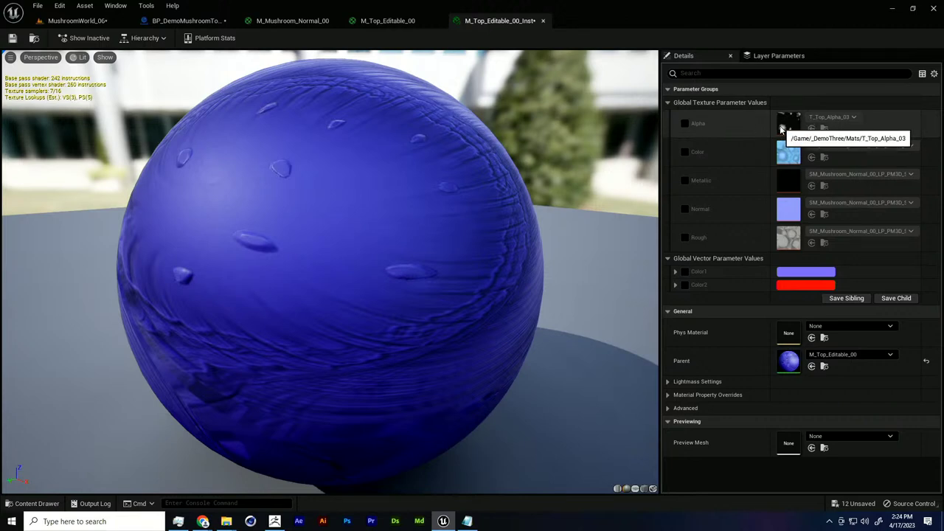
click(59, 22)
click(185, 21)
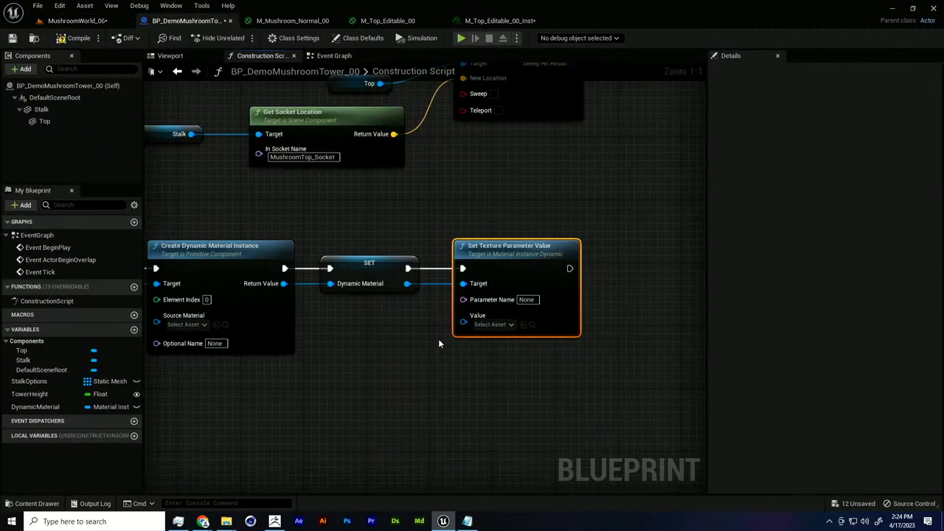
Add a new variable named TextureOptions to the tower Blueprint.
right_drag(303, 360, 315, 355)
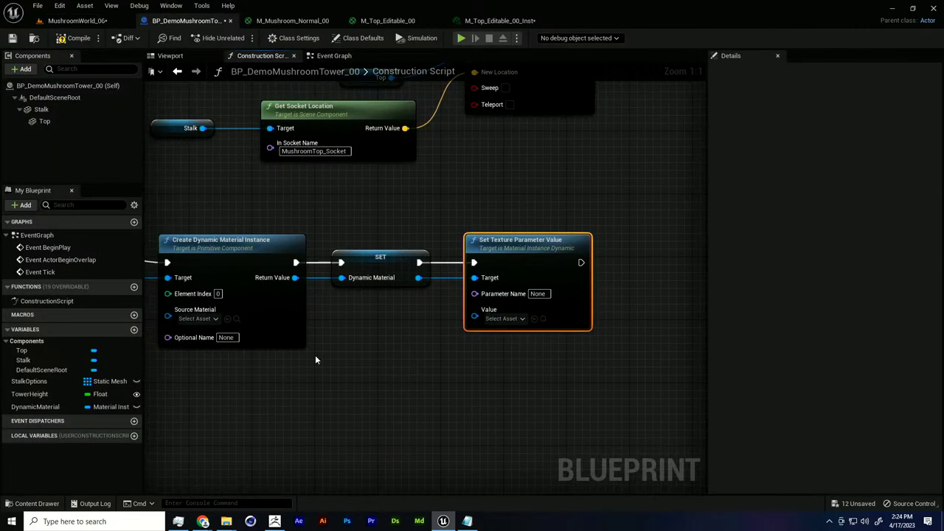
click(134, 329)
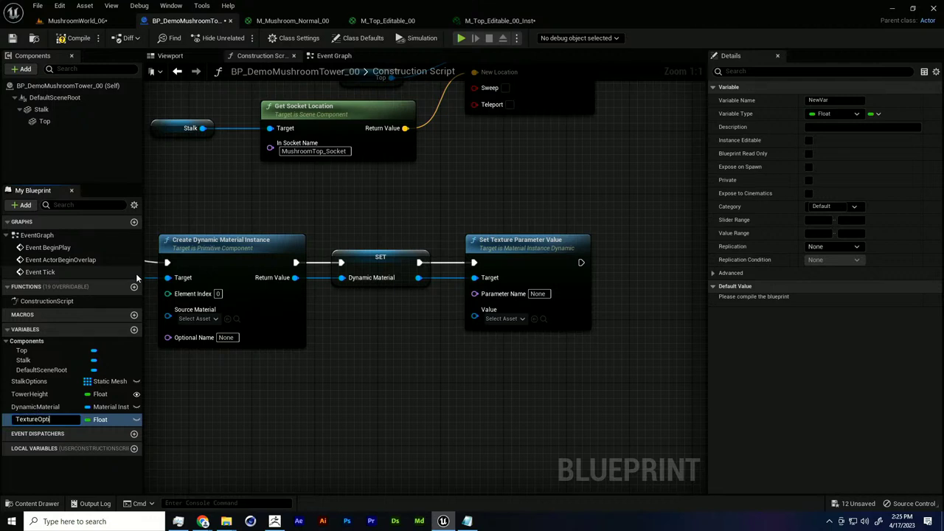
text(TextureOptions)
key(Return)
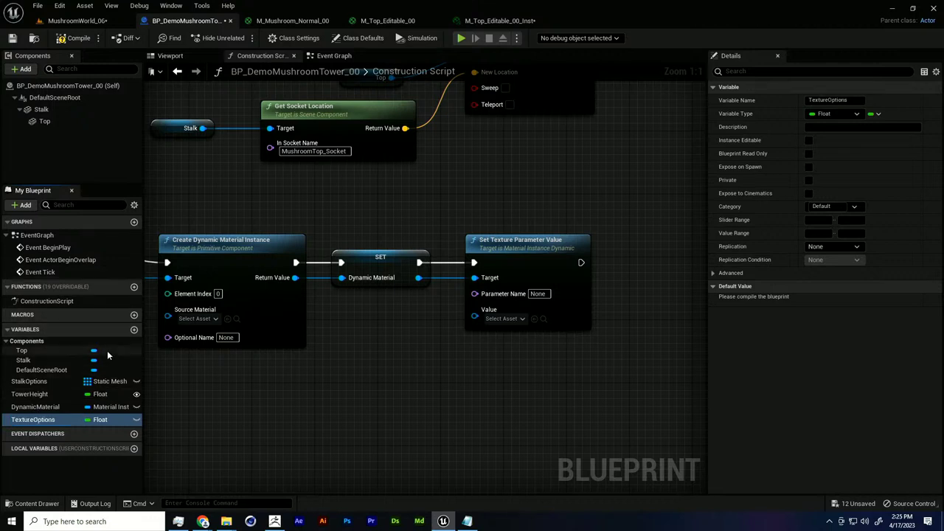
Set the TextureOptions variable's type to Texture 2D.
click(104, 421)
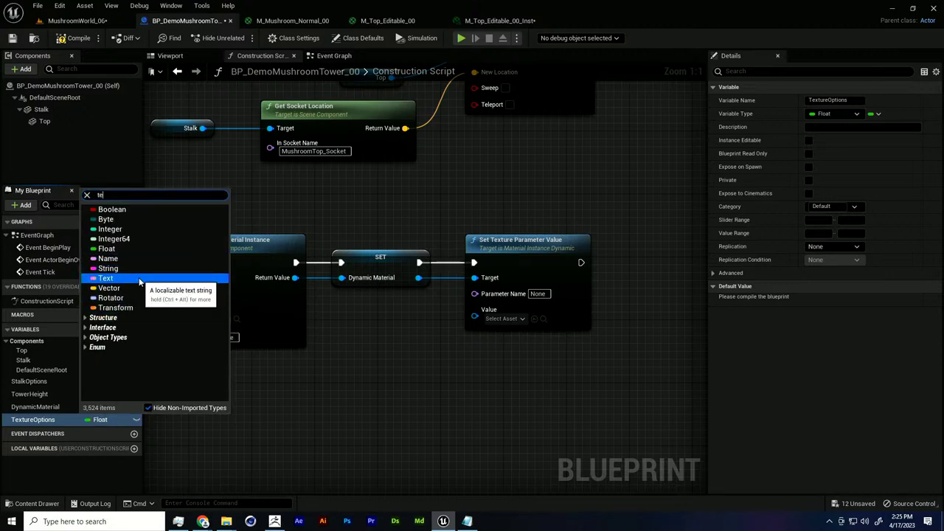
text(textyr)
key(BackSpace)
key(BackSpace)
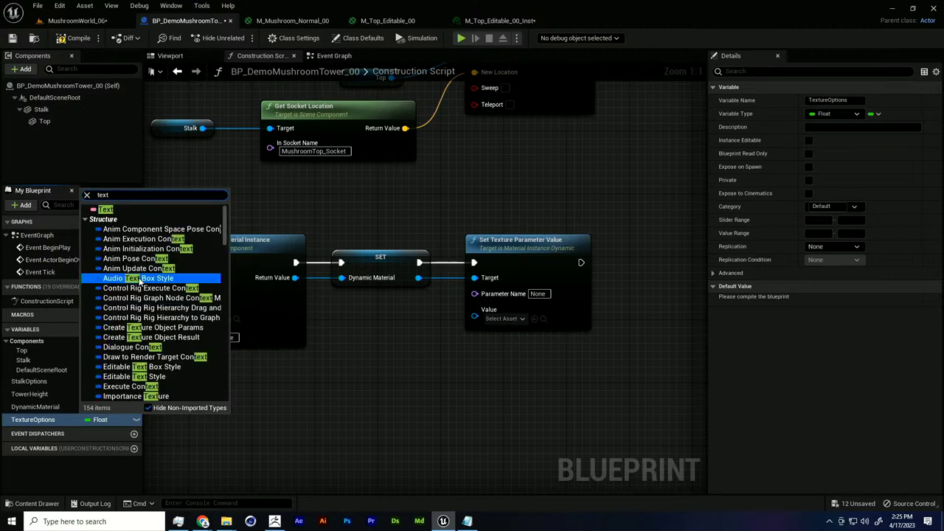
text(ure 2)
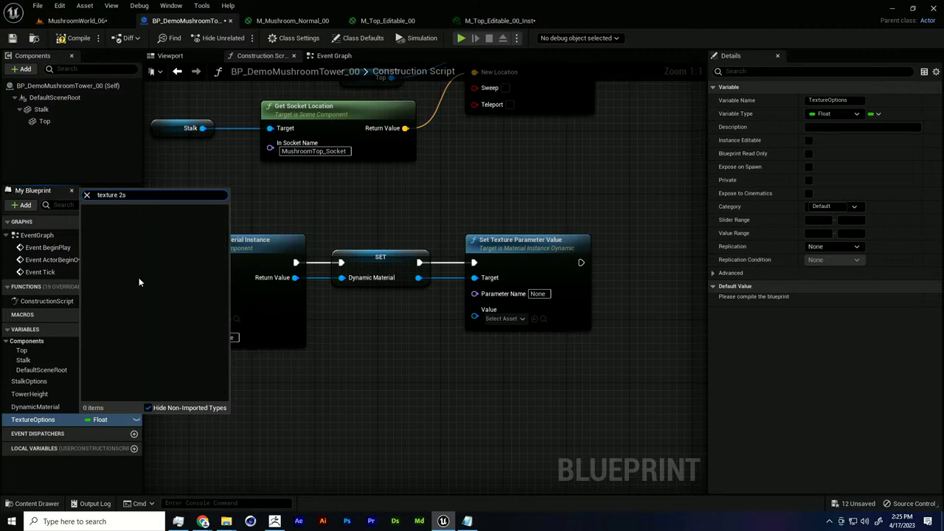
text(d)
click(148, 310)
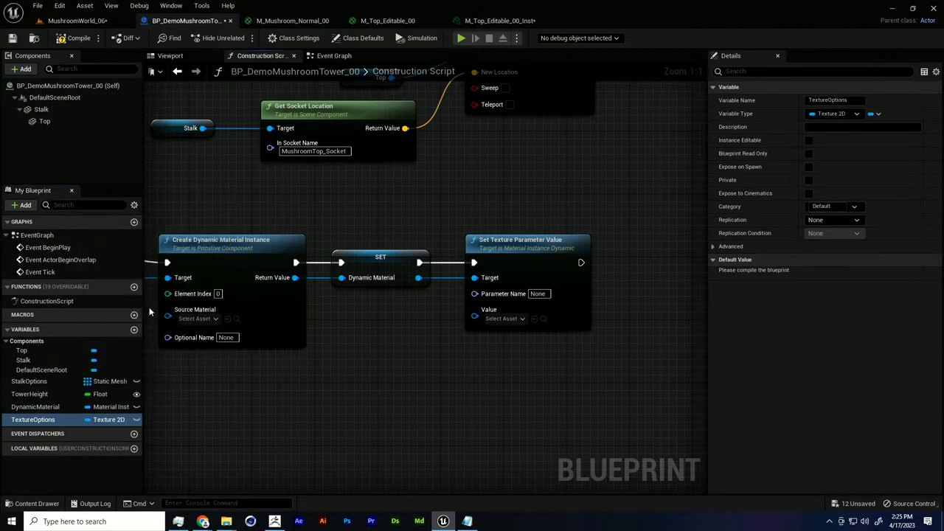
Make the TextureOptions variable instance editable and compile the tower Blueprint.
right_drag(288, 425, 307, 409)
click(136, 420)
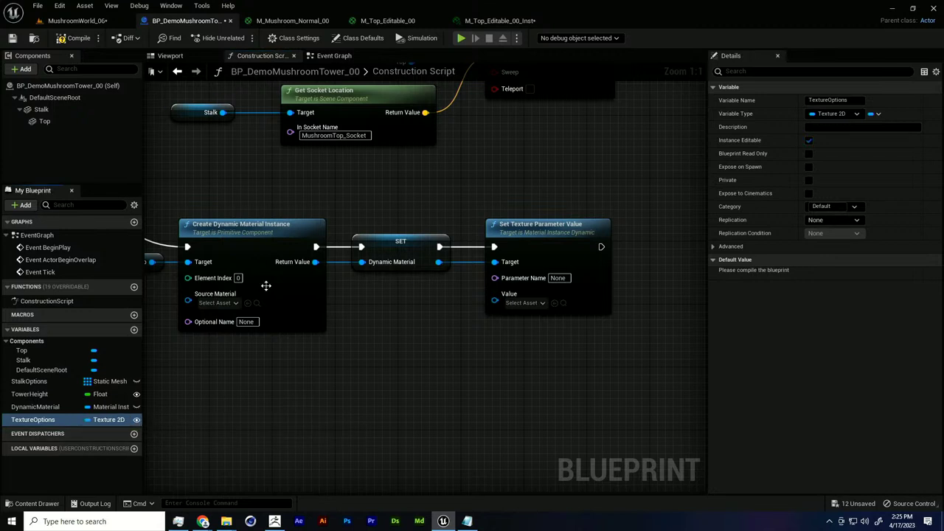
click(77, 39)
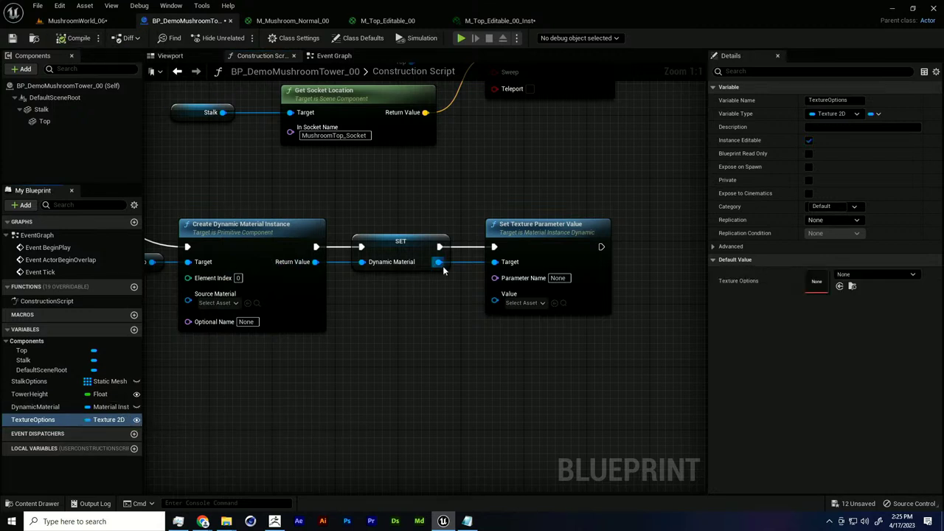
click(877, 114)
Check the T_Top_Alpha_01 texture in the Mats folder against the Alpha parameter of M_Top_Editable_00_Inst.
click(77, 20)
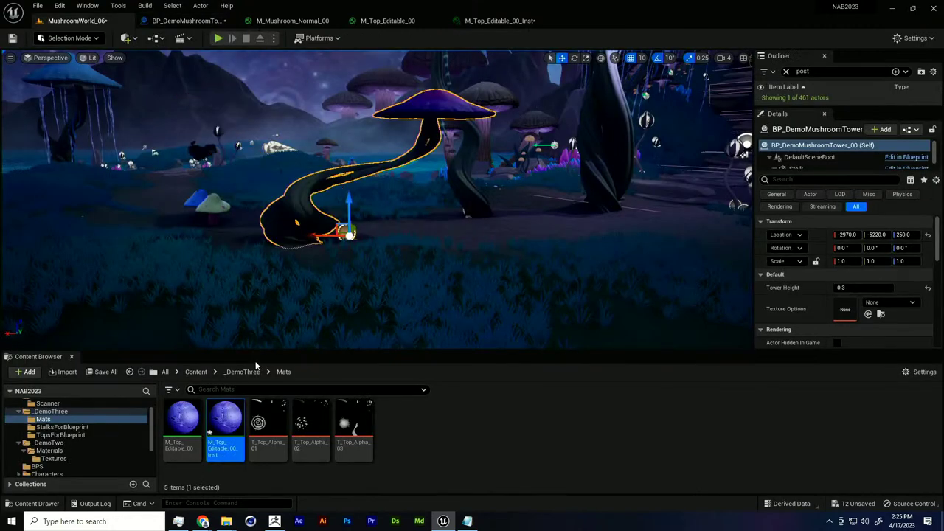
drag(277, 426, 291, 395)
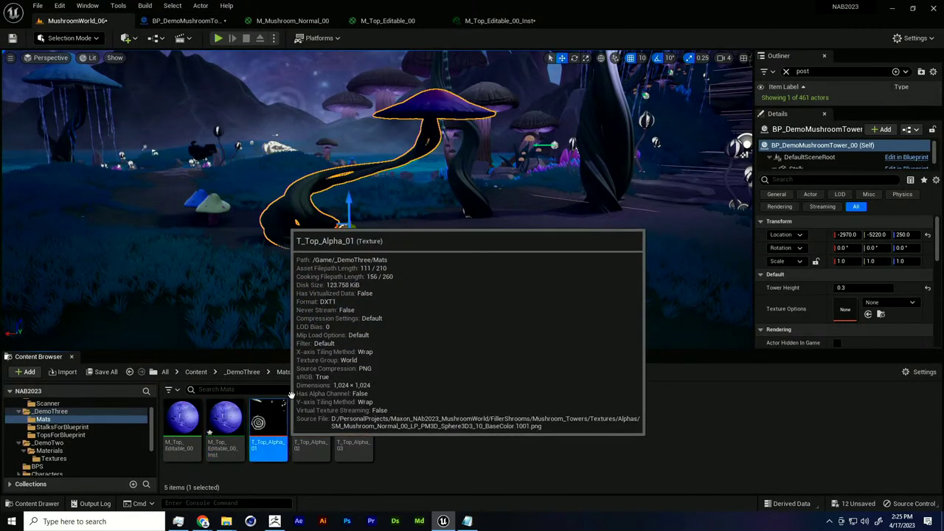
click(497, 22)
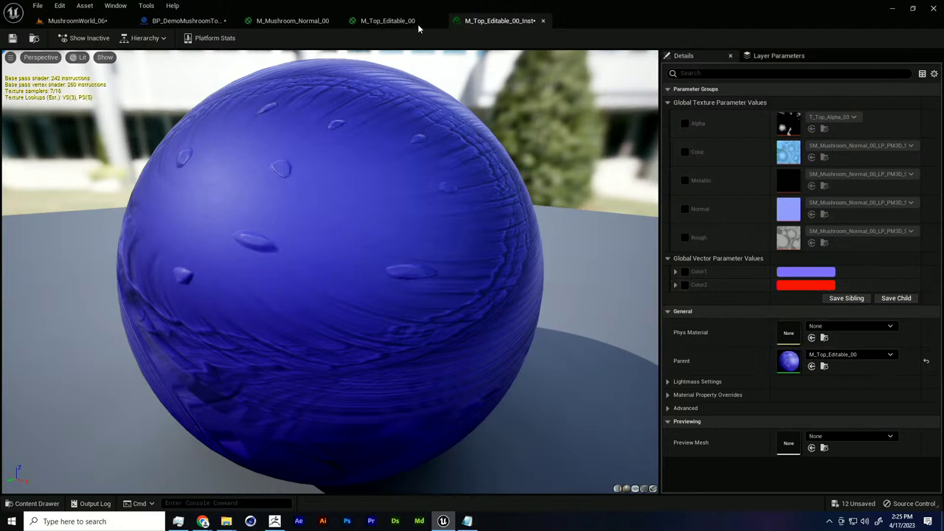
Try to assign the T_Top_Alpha_01 and T_Top_Alpha_02 textures as the single default value of TextureOptions.
click(184, 21)
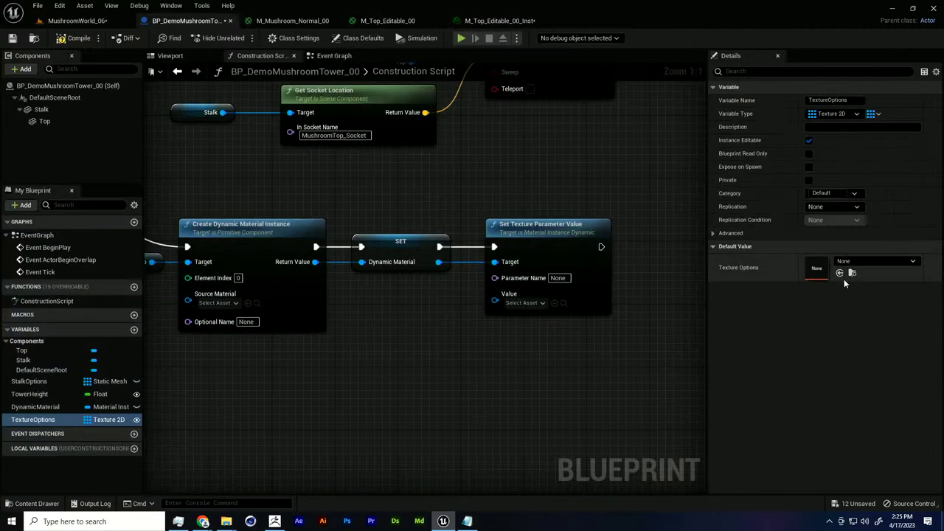
click(840, 273)
click(77, 20)
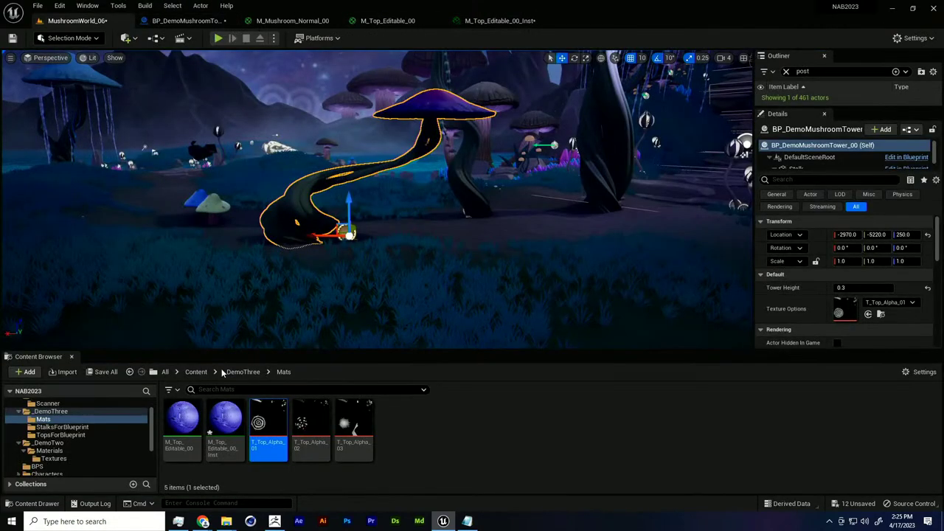
click(329, 431)
click(500, 21)
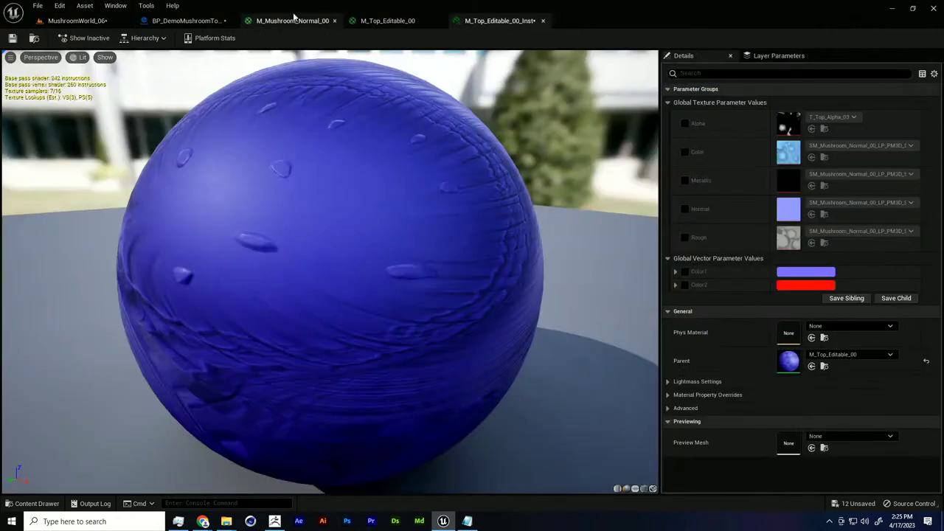
click(184, 20)
click(839, 273)
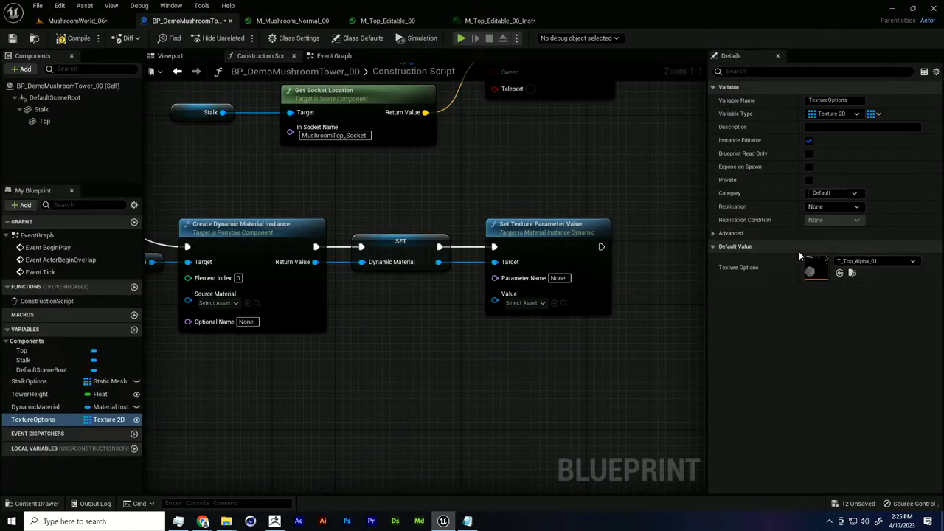
Compile the tower Blueprint and add three array elements to the default value of TextureOptions.
click(80, 41)
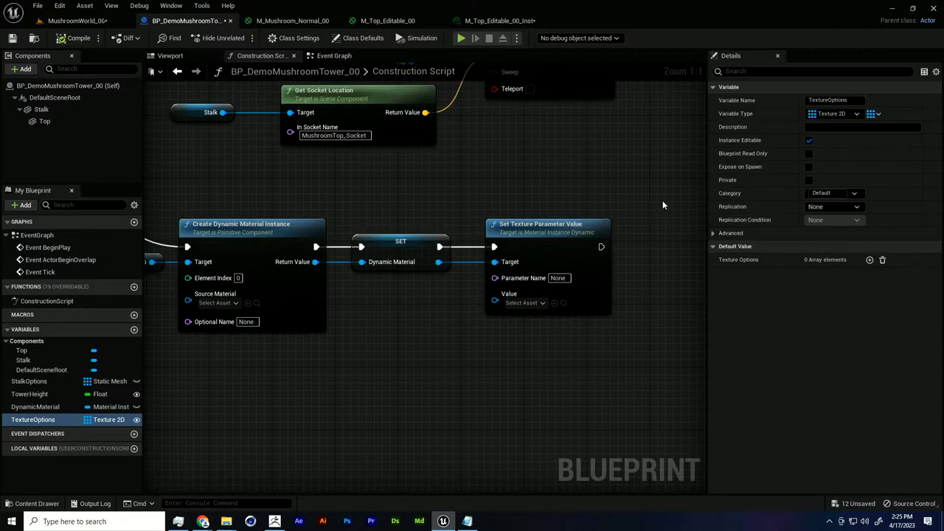
click(870, 260)
click(869, 260)
click(869, 259)
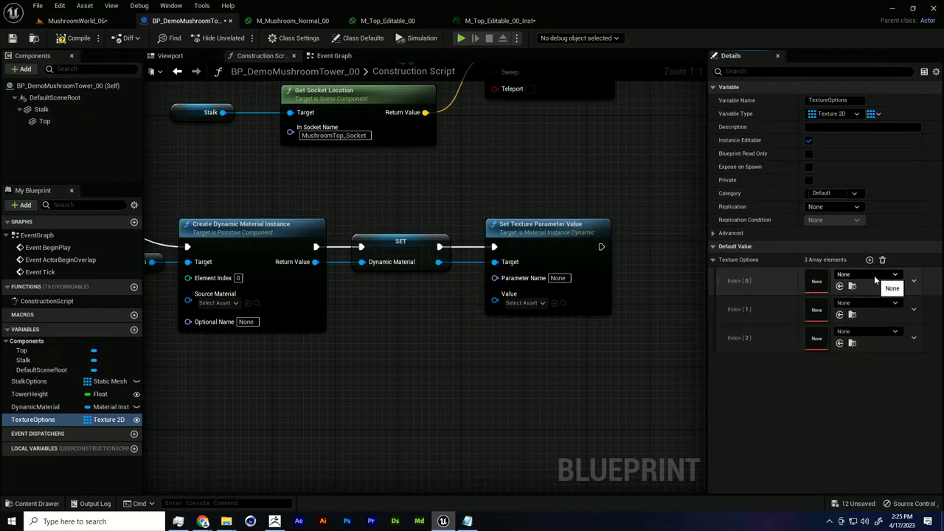
Assign the T_Top_Alpha_02 texture to index 0 of the TextureOptions array.
click(874, 275)
click(784, 295)
click(840, 287)
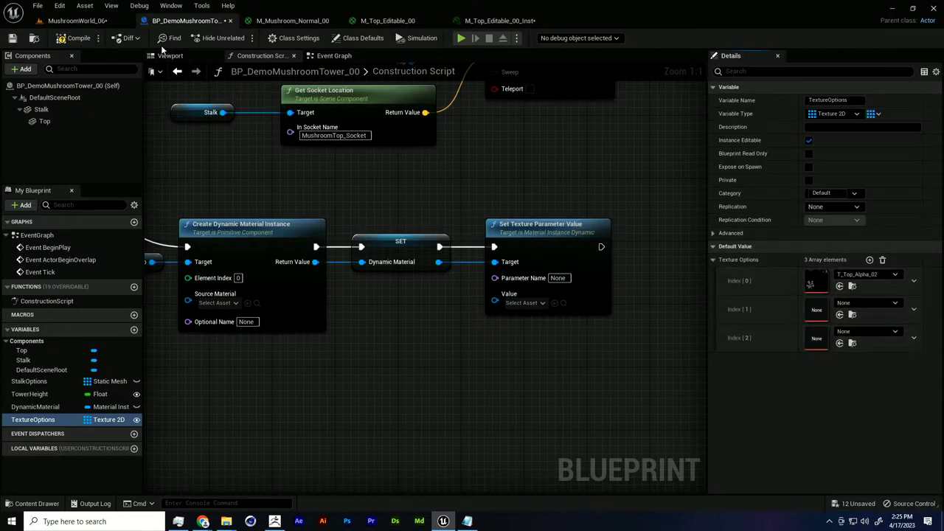
Assign the T_Top_Alpha_01 texture from the Mats folder to index 1 of the TextureOptions array.
click(81, 26)
drag(277, 427, 263, 434)
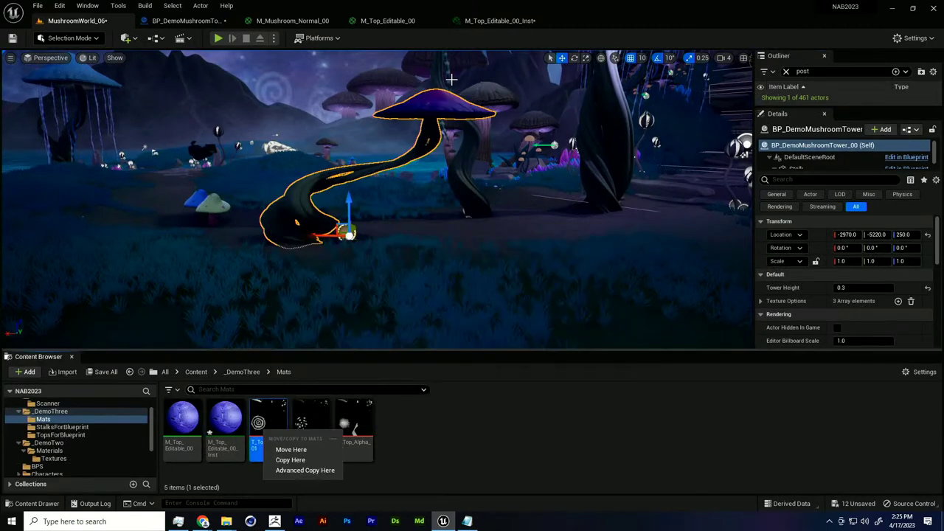
click(474, 24)
click(286, 22)
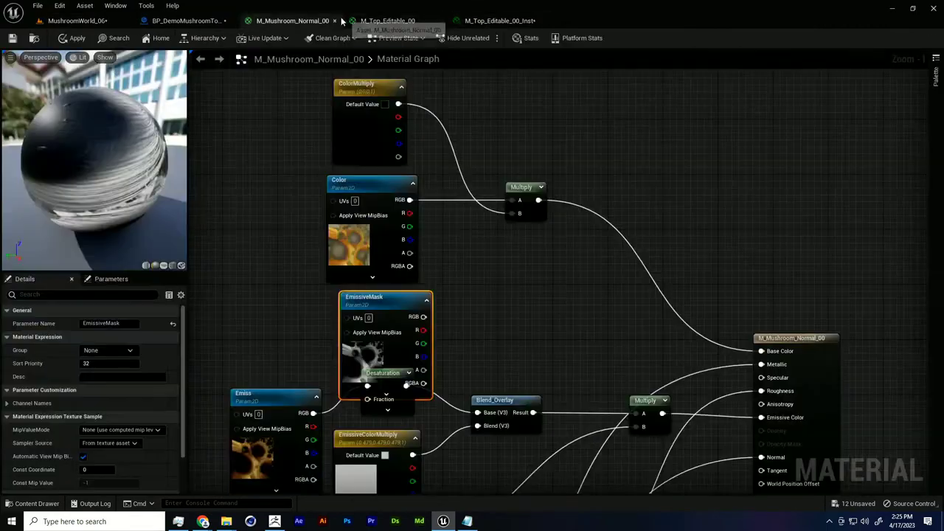
click(184, 21)
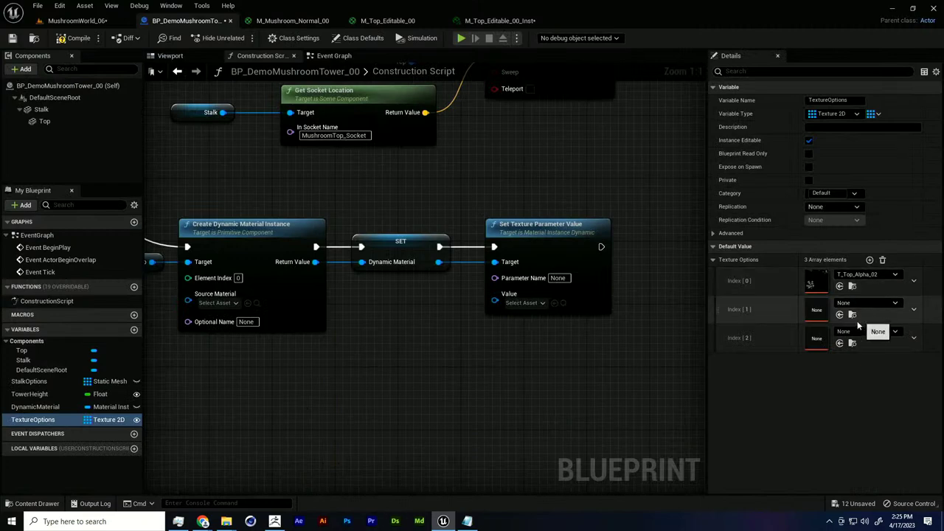
click(839, 315)
Assign the T_Top_Alpha_03 texture from the Mats folder to index 2 of the TextureOptions array.
click(74, 21)
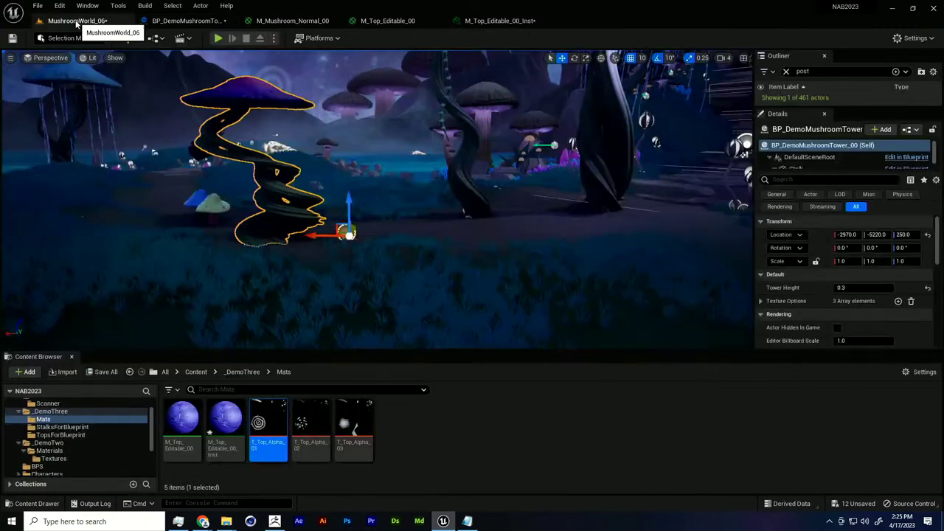
click(354, 426)
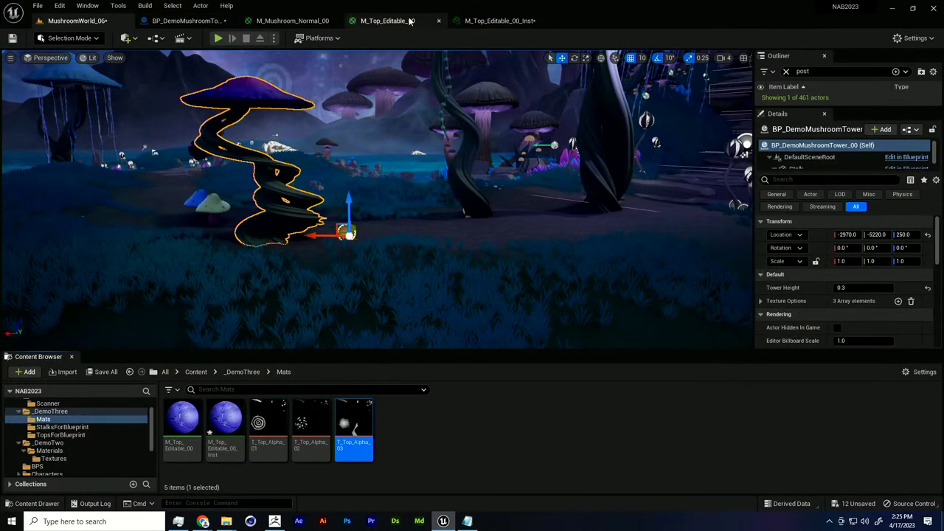
click(184, 21)
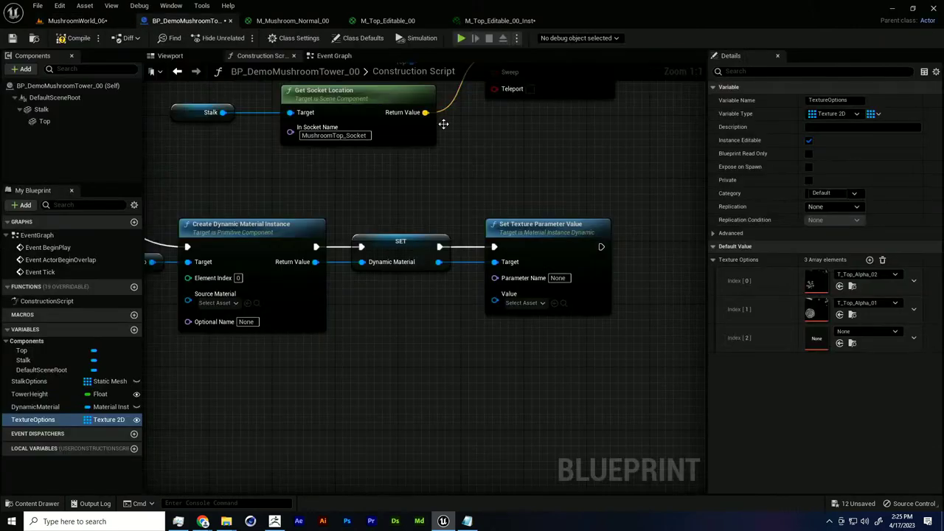
click(838, 343)
Place a Texture Options getter below the SET node and connect it to a new Random Array Item node.
right_drag(435, 292, 420, 285)
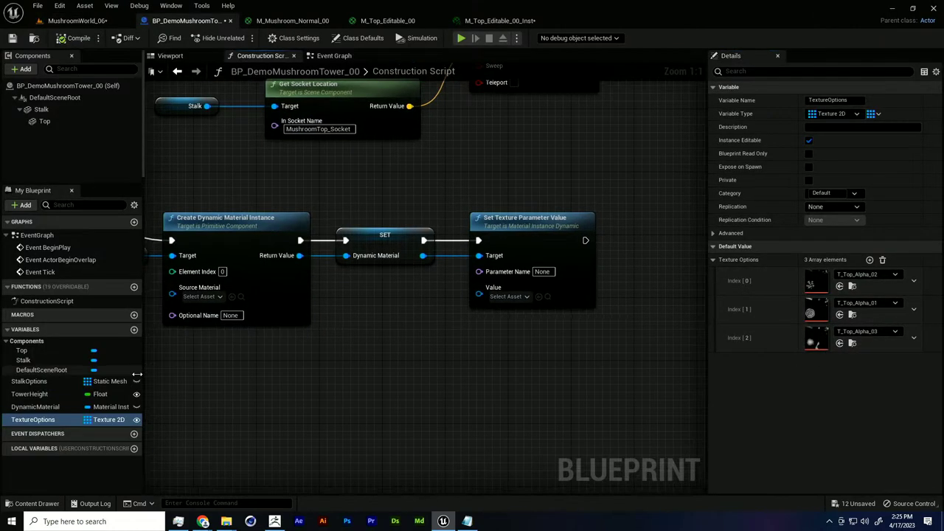
drag(270, 353, 282, 354)
click(315, 359)
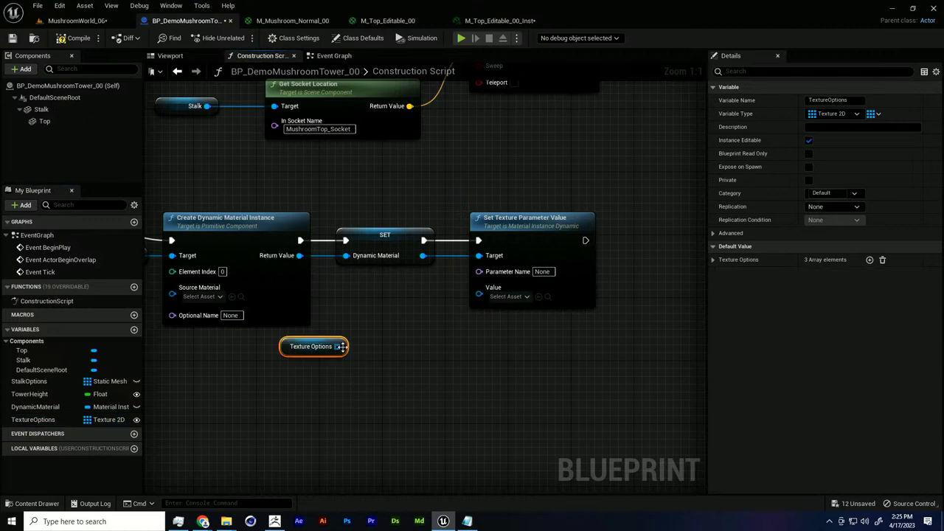
drag(338, 347, 391, 345)
text(random)
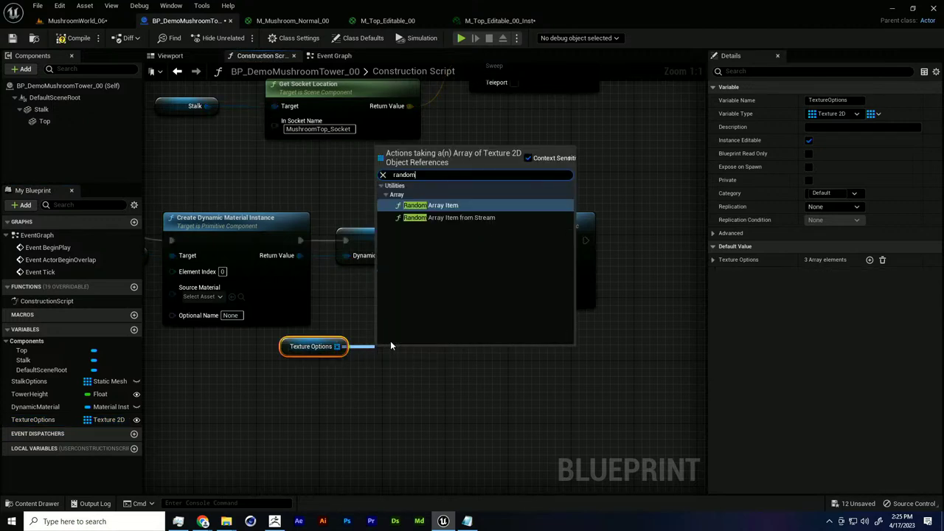
key(Return)
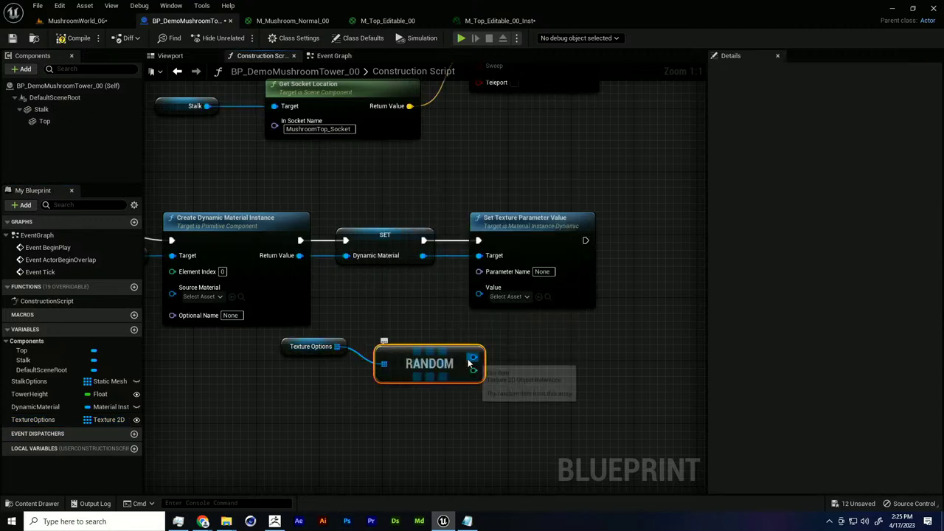
Feed the random texture into the Value of Set Texture Parameter Value and set its Parameter Name to Alpha.
drag(474, 357, 479, 287)
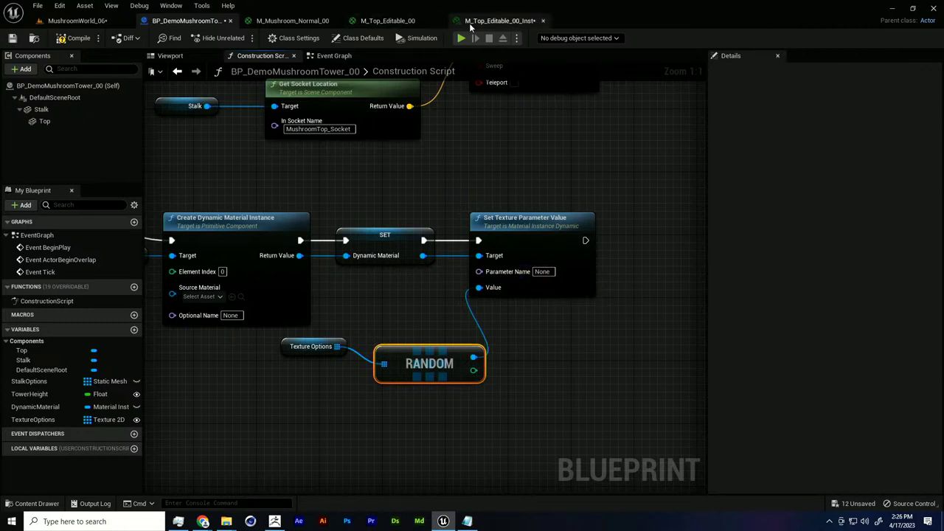
click(499, 20)
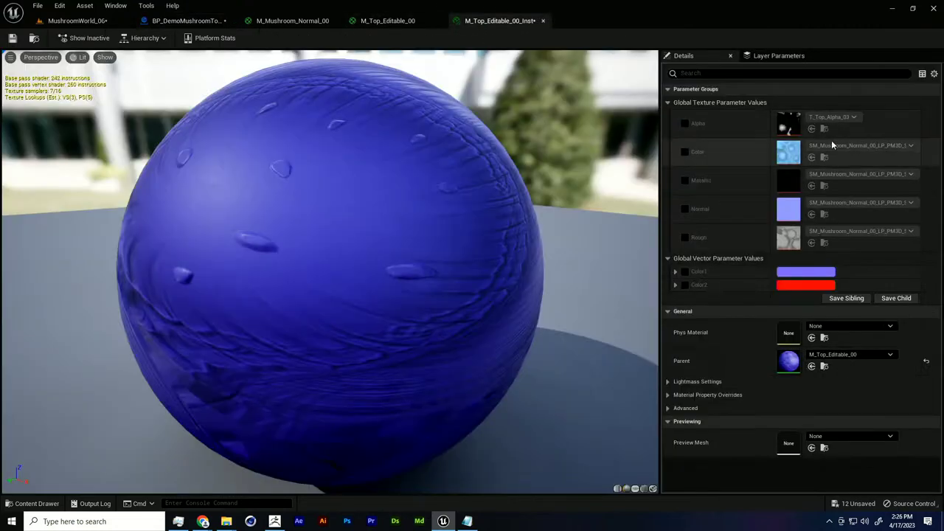
click(186, 21)
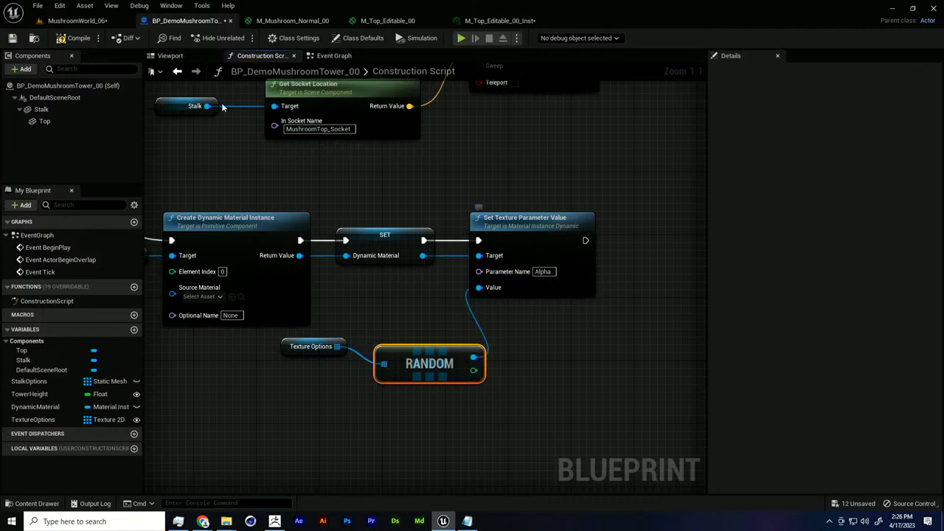
Move the mushroom tower in the level along X to -3040 to test its random top texture.
click(74, 20)
alt+drag(377, 252, 353, 250)
alt+drag(462, 234, 416, 187)
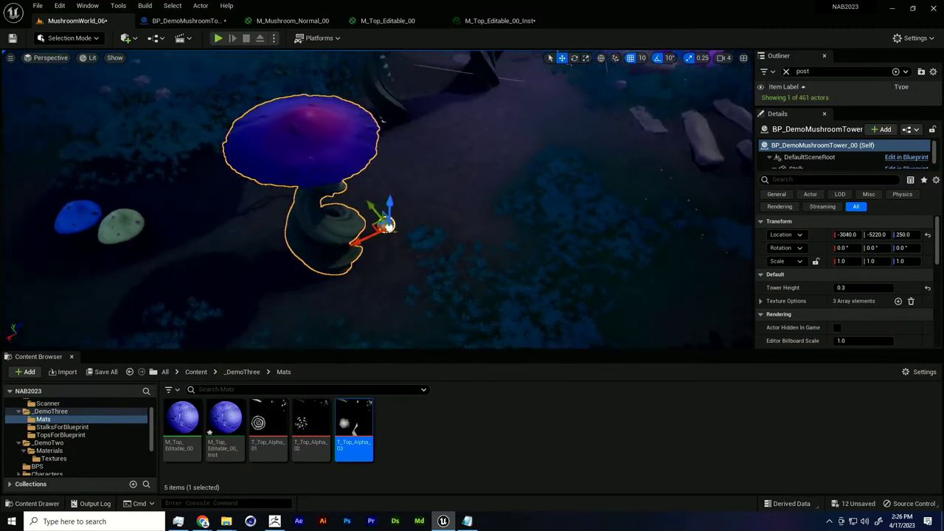
Straighten the Texture Options and Random nodes, shift Set Texture Parameter Value further along, and tuck the pair beneath the Dynamic Material wire.
click(499, 21)
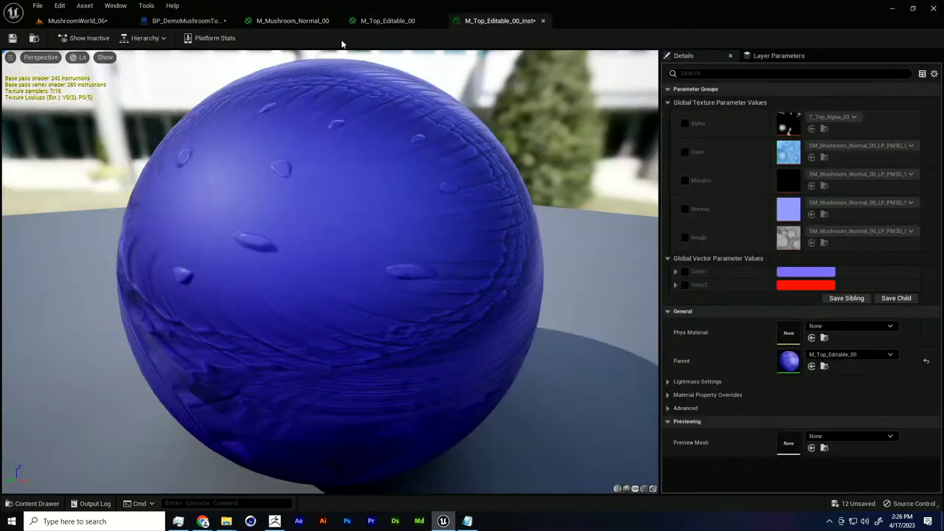
click(184, 21)
drag(311, 319, 398, 359)
key(q)
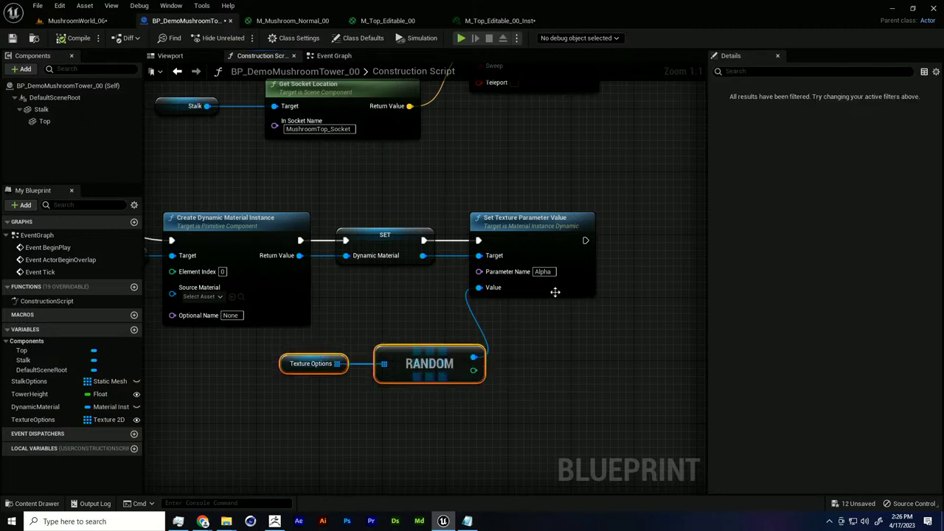
drag(554, 292, 641, 292)
drag(349, 353, 289, 353)
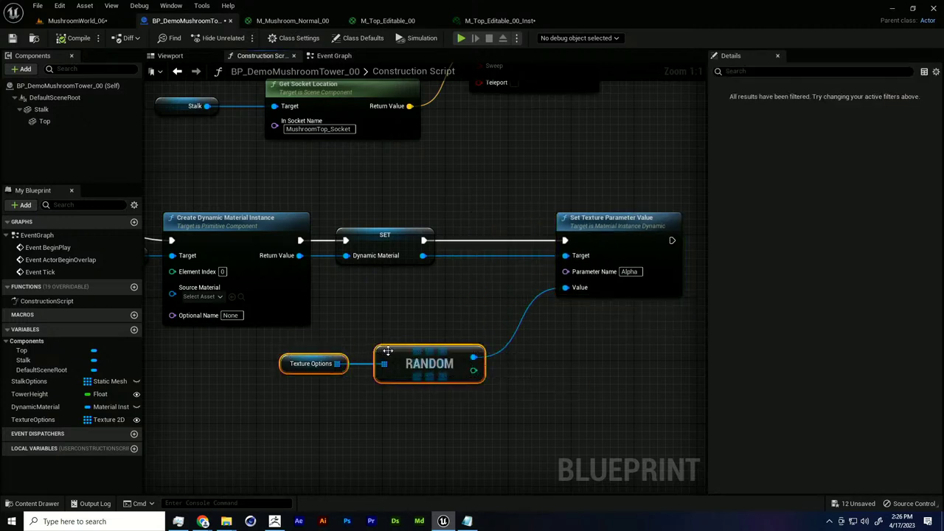
drag(404, 355, 452, 293)
scroll(446, 344, down, 2)
right_drag(445, 344, 492, 435)
scroll(522, 362, down, 1)
right_drag(483, 318, 472, 364)
scroll(468, 392, down, 1)
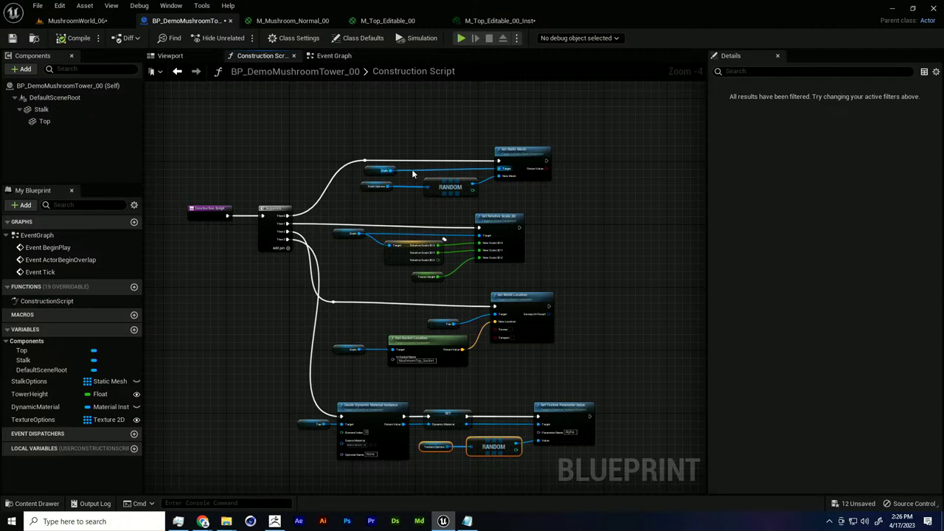
Duplicate the mushroom tower in the level along X to -3220 and set the copy's Tower Height to 1.0.
click(130, 21)
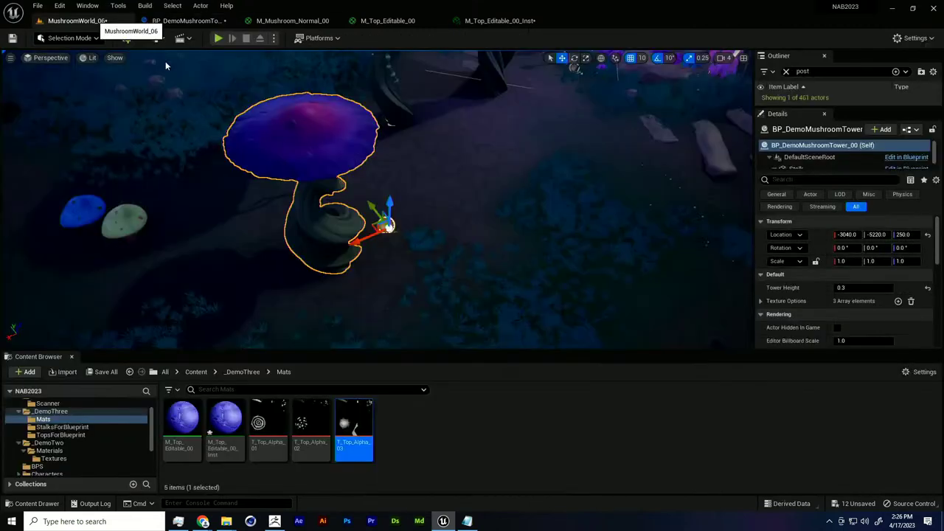
alt+drag(330, 236, 408, 227)
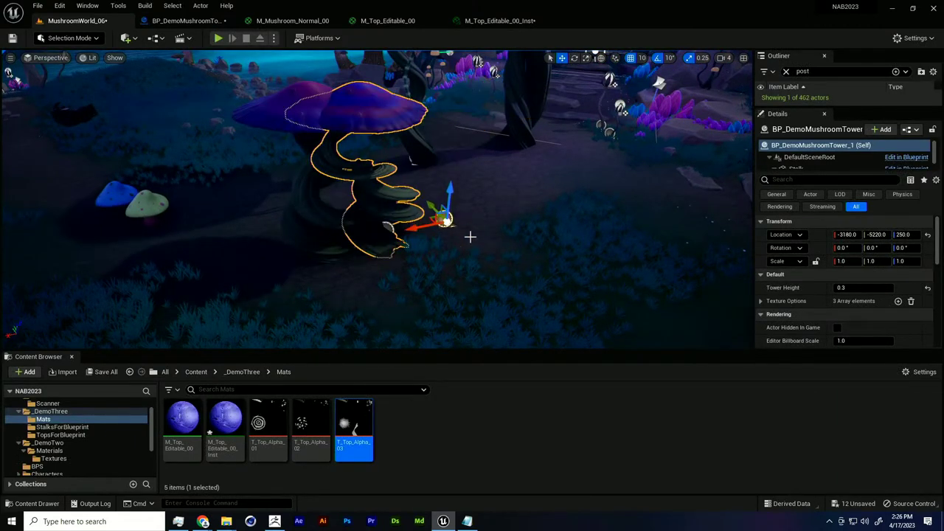
alt+drag(470, 236, 417, 253)
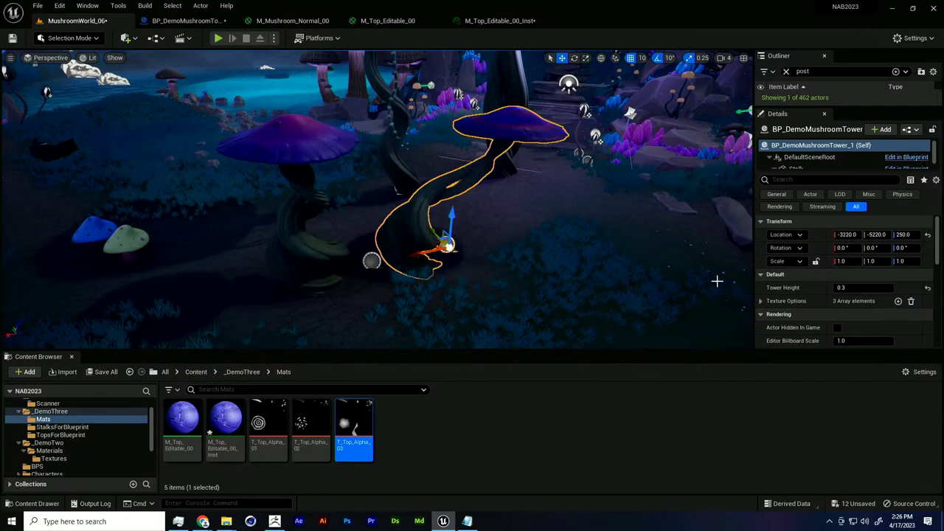
click(868, 287)
text(1)
key(Return)
Duplicate the tall mushroom tower to about X -3330, Y -5540 and set the new copy's Tower Height to 0.3.
scroll(401, 219, down, 5)
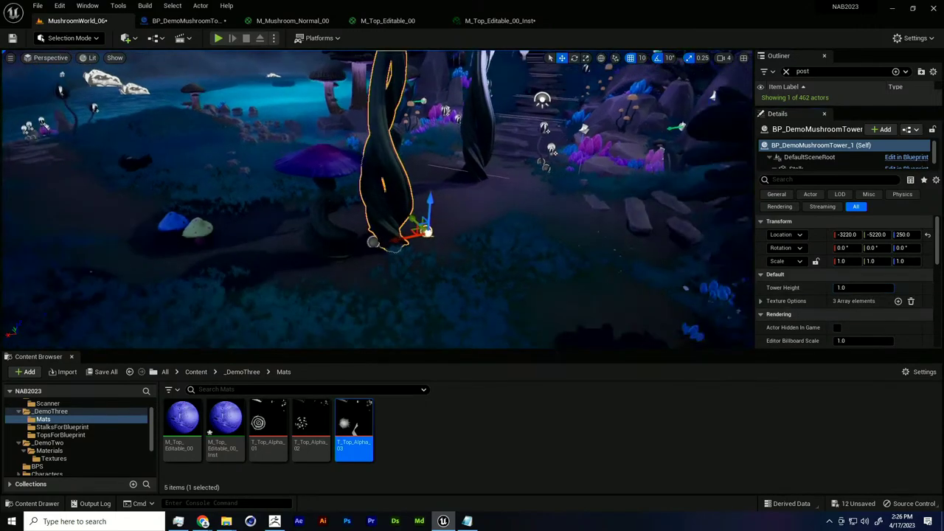
alt+drag(398, 222, 462, 254)
right_drag(488, 268, 547, 139)
right_drag(526, 298, 519, 324)
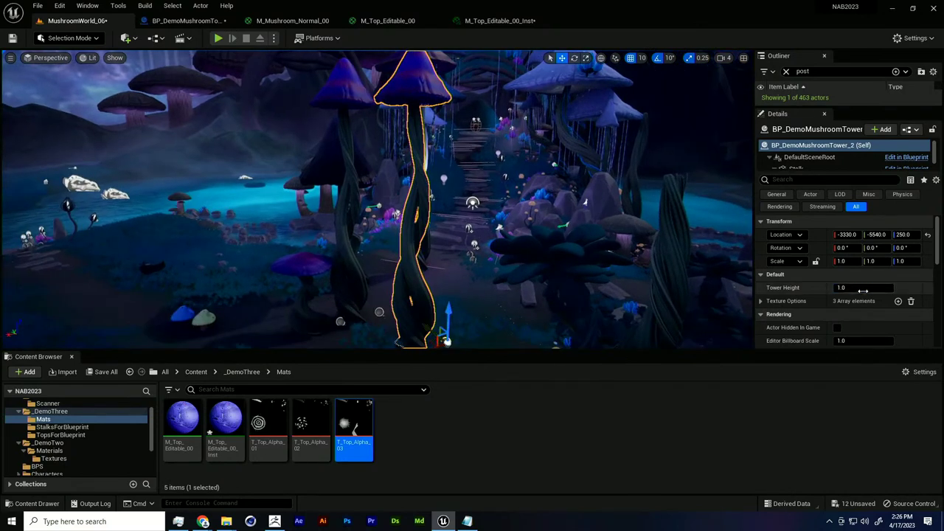
click(866, 281)
text(0.)
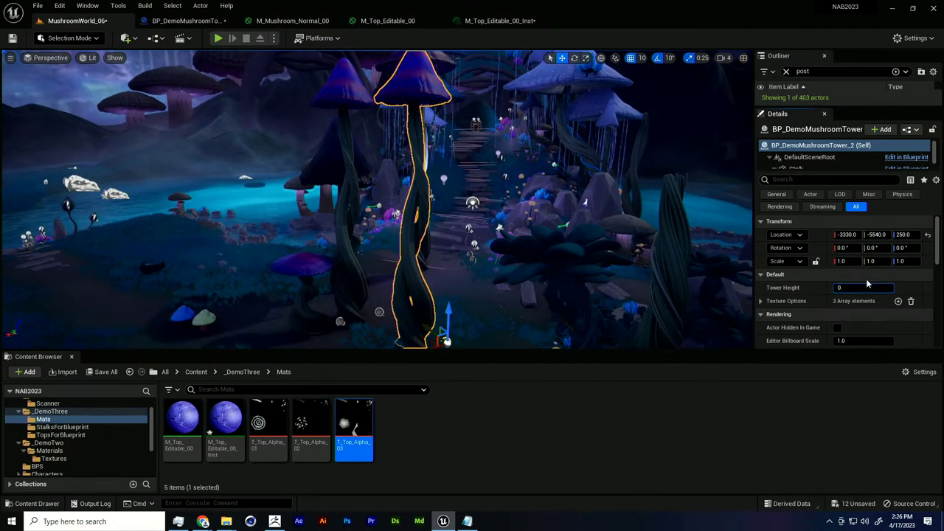
text(3)
key(Return)
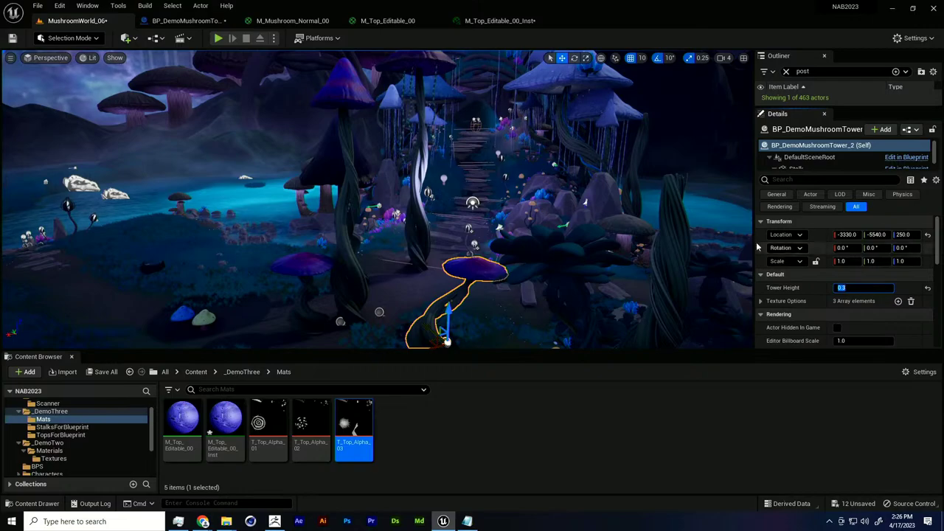
key(alt+Tab)
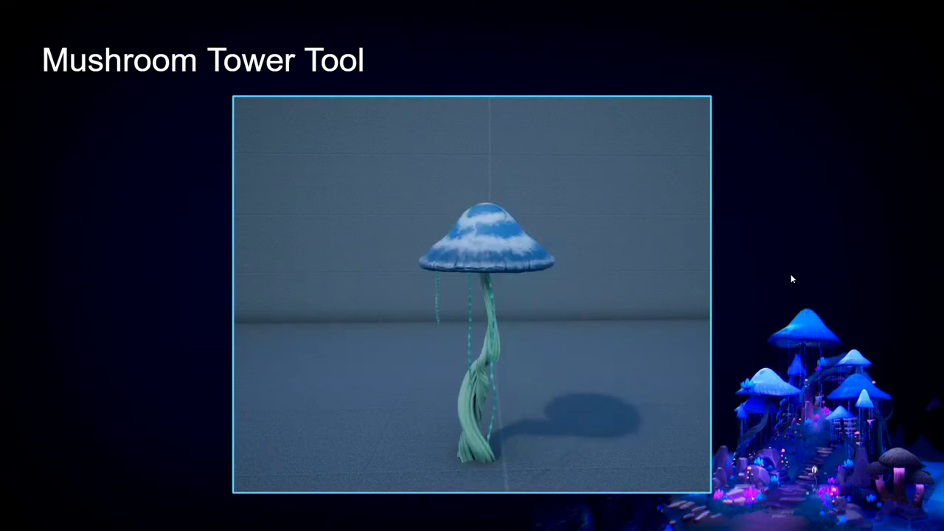
click(805, 276)
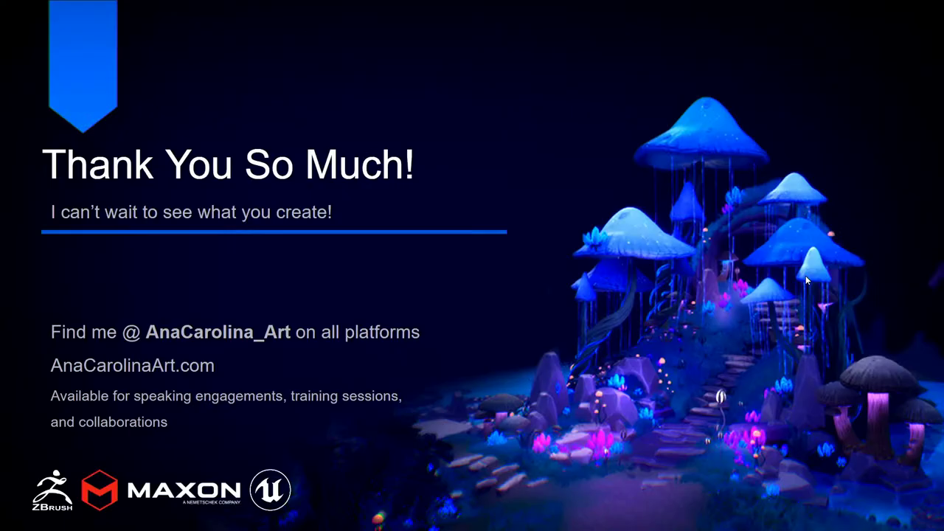